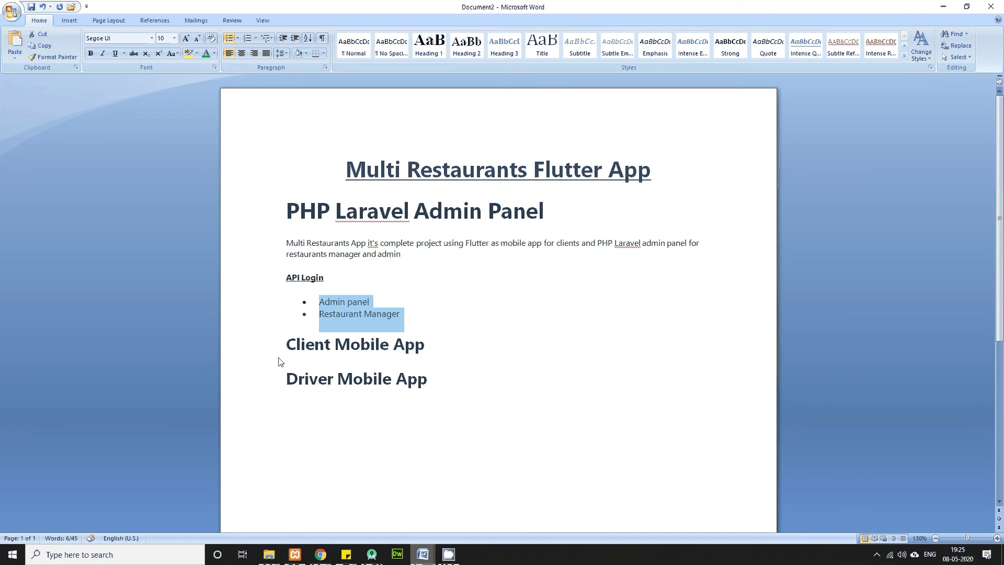
Step: Check the Client and Driver Mobile App headings in Word, then switch to the Food Delivery App login page
{"action": "left_click", "coordinate": [280, 359]}
{"action": "left_click", "coordinate": [244, 385]}
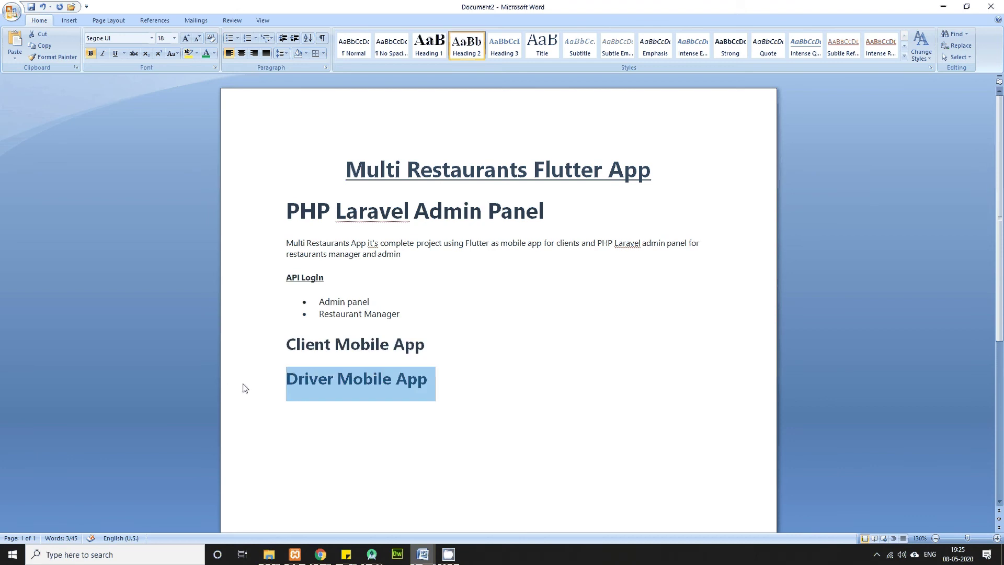
{"action": "left_click", "coordinate": [321, 554]}
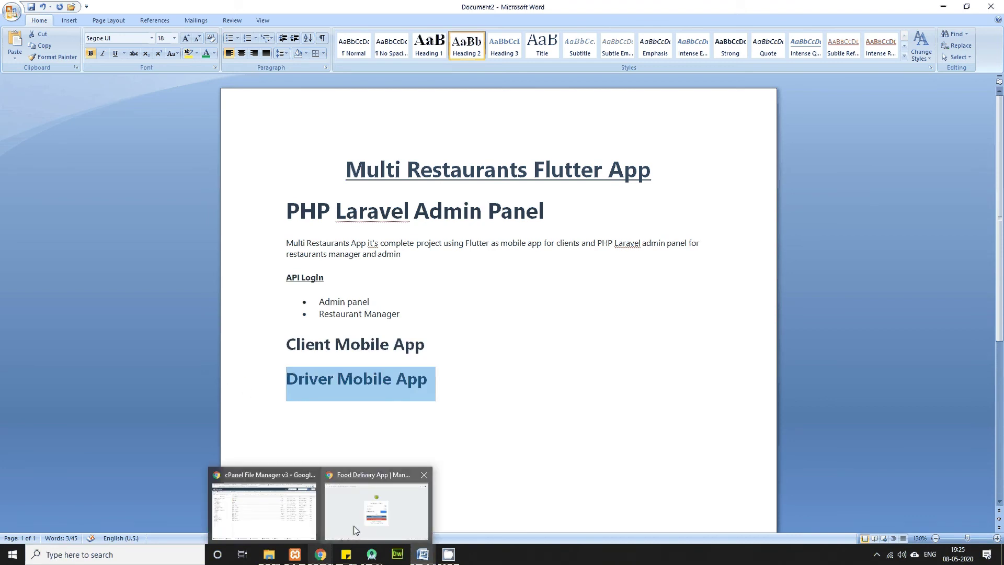
{"action": "left_click", "coordinate": [381, 499]}
{"action": "left_click", "coordinate": [426, 214]}
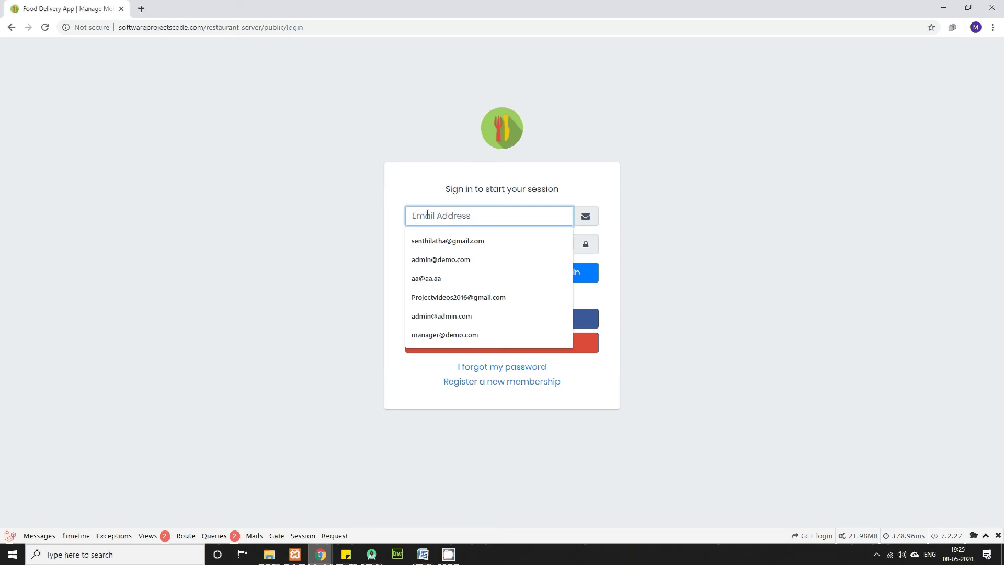
Step: Log in with the saved admin e-mail and the account password, then open the Dashboard
{"action": "left_click", "coordinate": [453, 260]}
{"action": "left_click", "coordinate": [457, 244]}
{"action": "type", "text": "123456"}
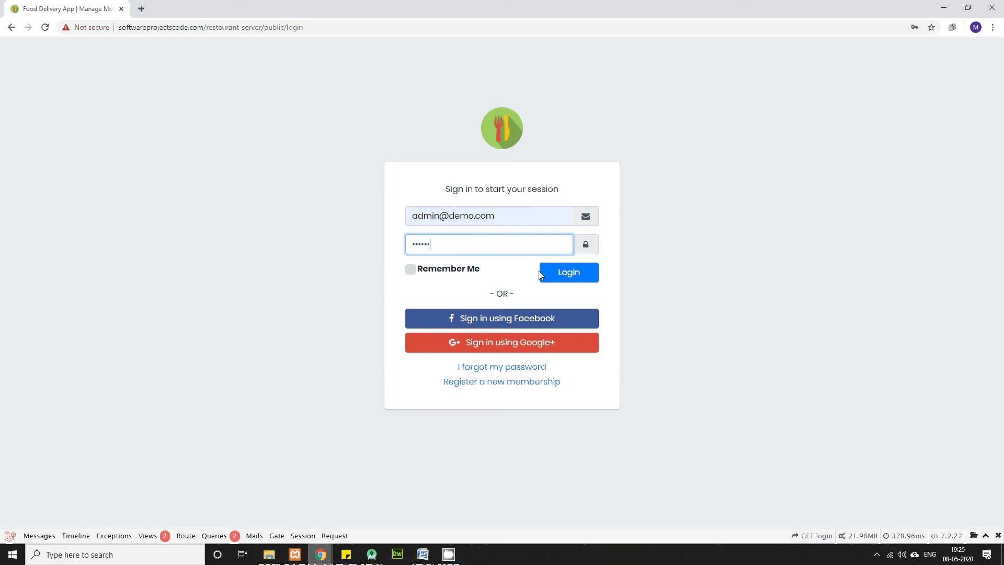
{"action": "left_click", "coordinate": [569, 275]}
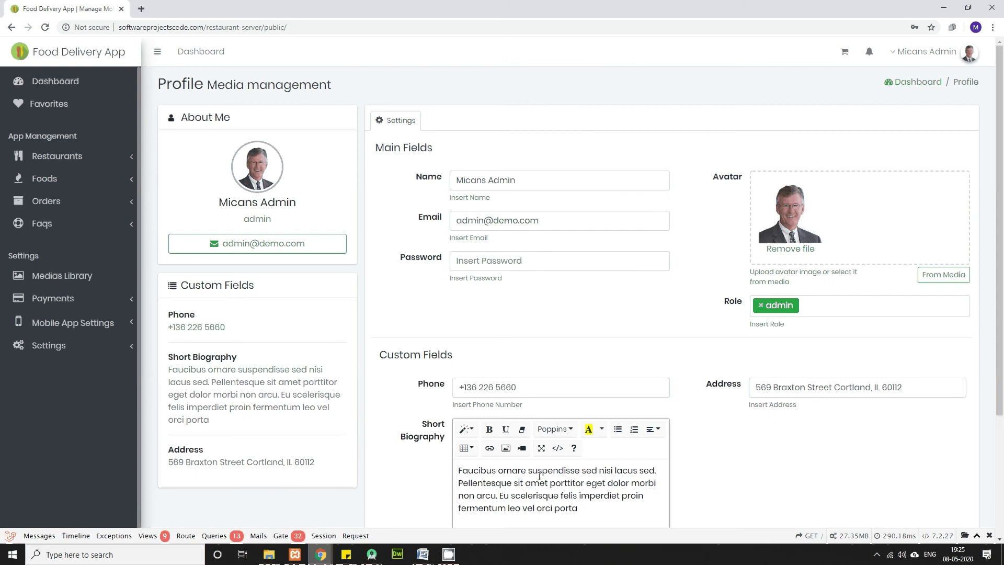
{"action": "scroll", "coordinate": [539, 476], "scroll_direction": "down", "scroll_amount": 3}
{"action": "scroll", "coordinate": [540, 476], "scroll_direction": "up", "scroll_amount": 3}
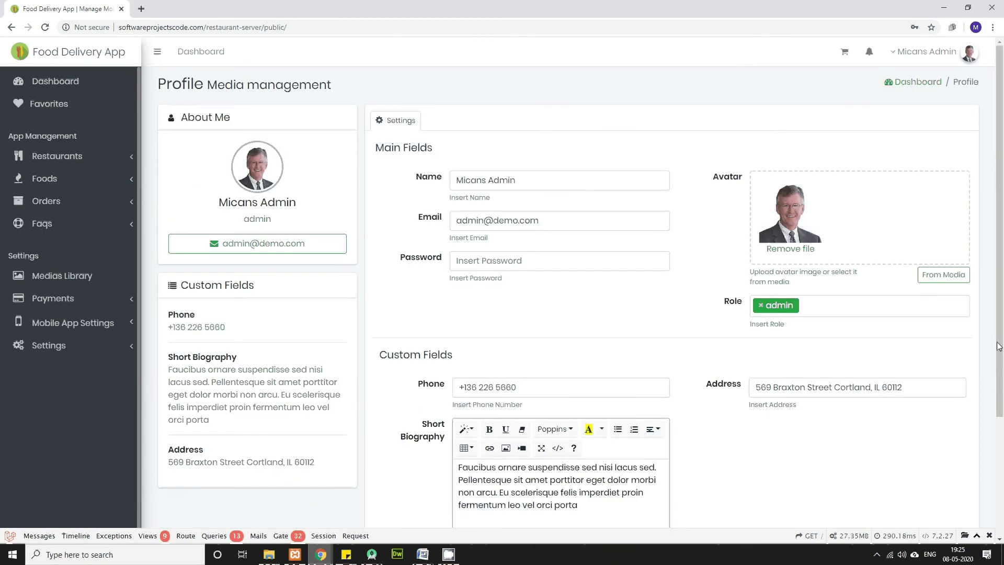
{"action": "left_click", "coordinate": [60, 86]}
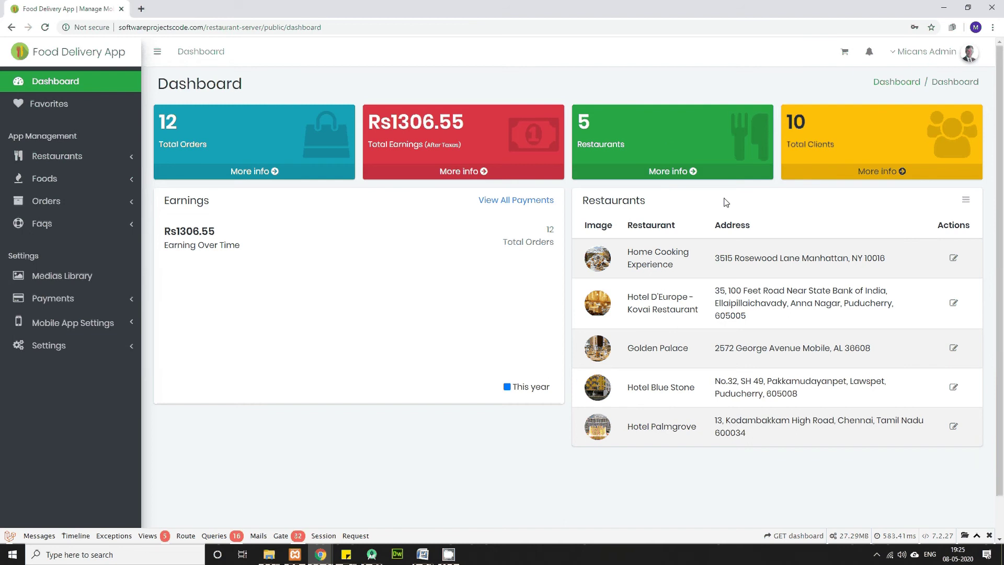
{"action": "left_click", "coordinate": [247, 173]}
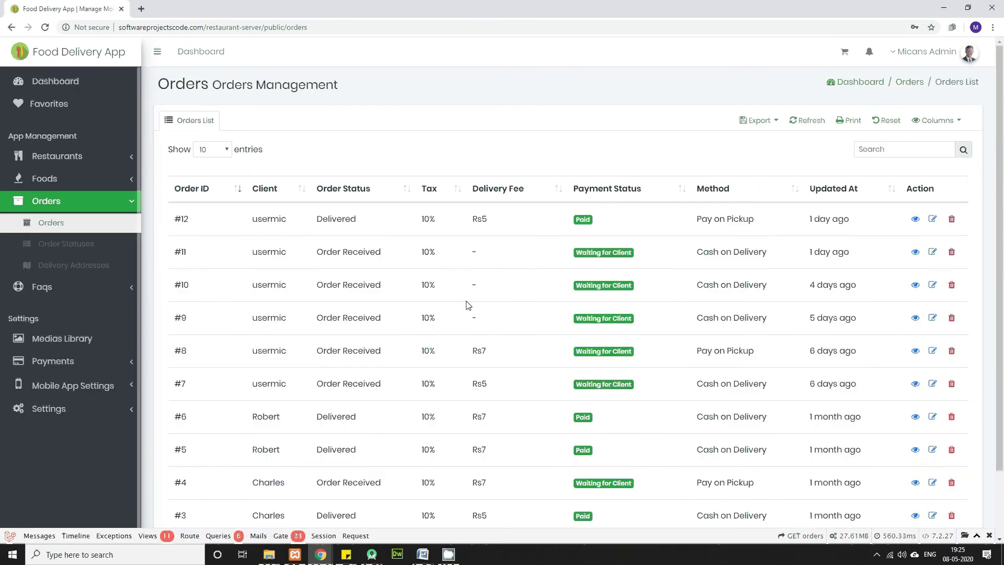
{"action": "scroll", "coordinate": [468, 305], "scroll_direction": "down", "scroll_amount": 2}
{"action": "scroll", "coordinate": [468, 305], "scroll_direction": "up", "scroll_amount": 2}
{"action": "scroll", "coordinate": [468, 305], "scroll_direction": "down", "scroll_amount": 2}
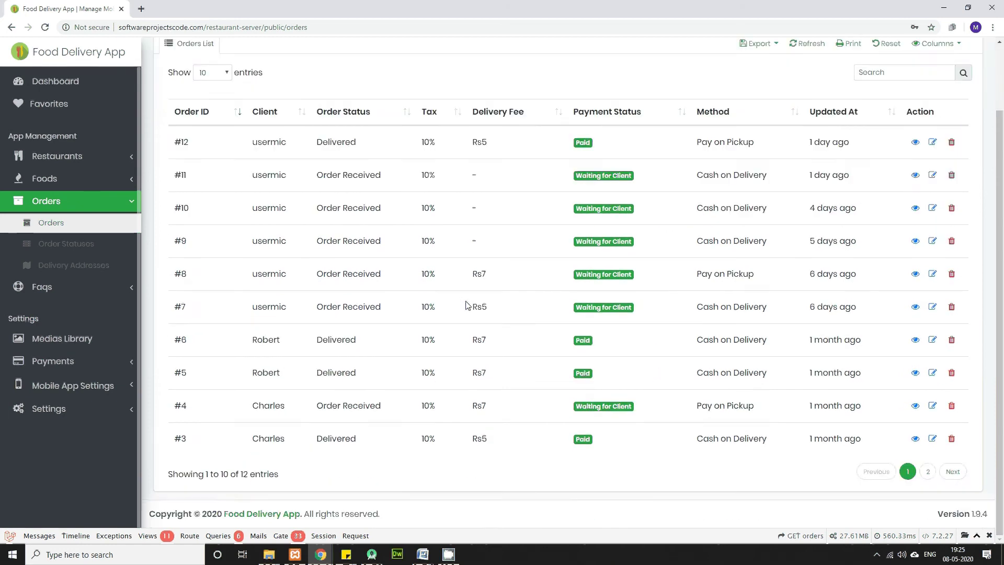
{"action": "scroll", "coordinate": [467, 305], "scroll_direction": "up", "scroll_amount": 2}
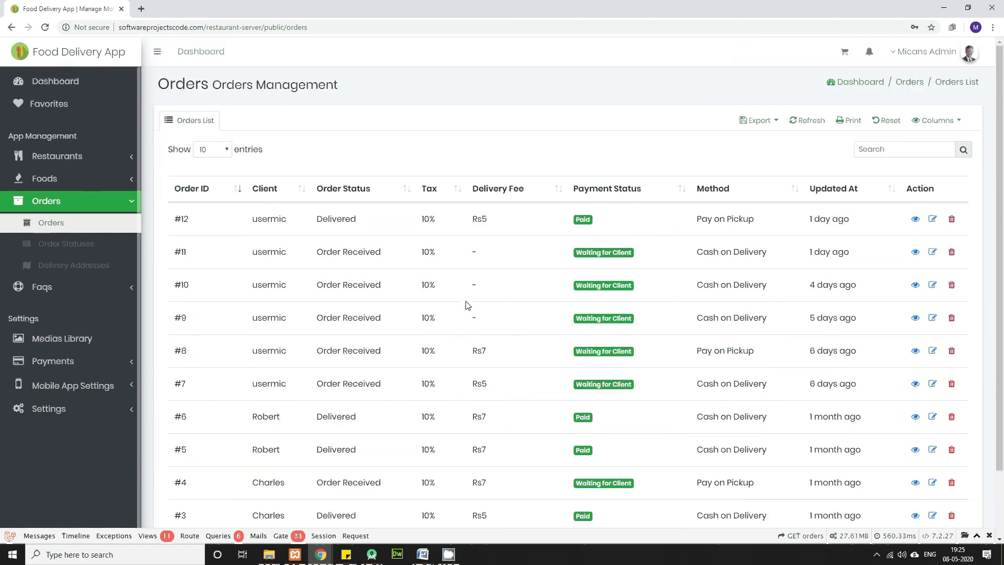
{"action": "left_click", "coordinate": [62, 91]}
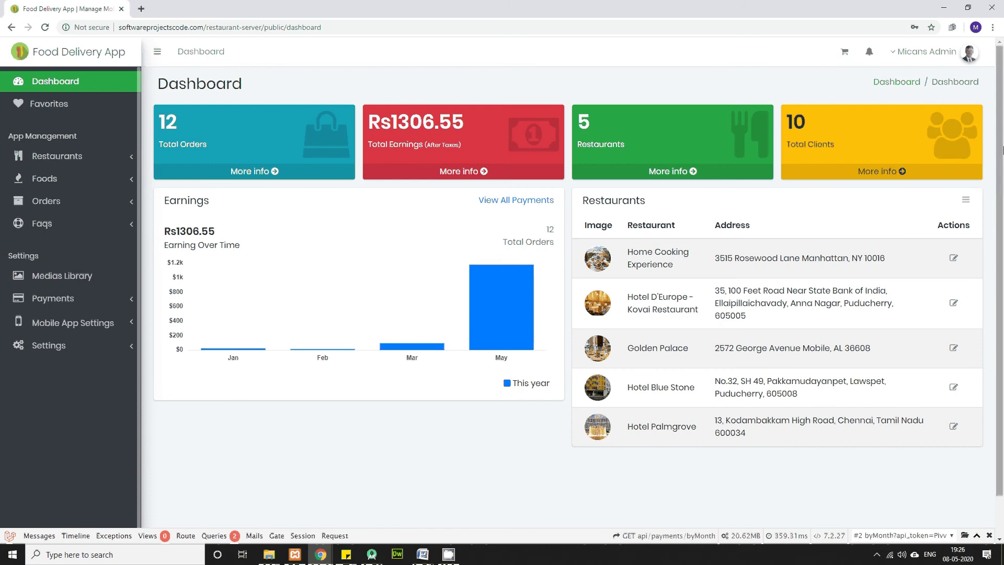
{"action": "left_click", "coordinate": [879, 172]}
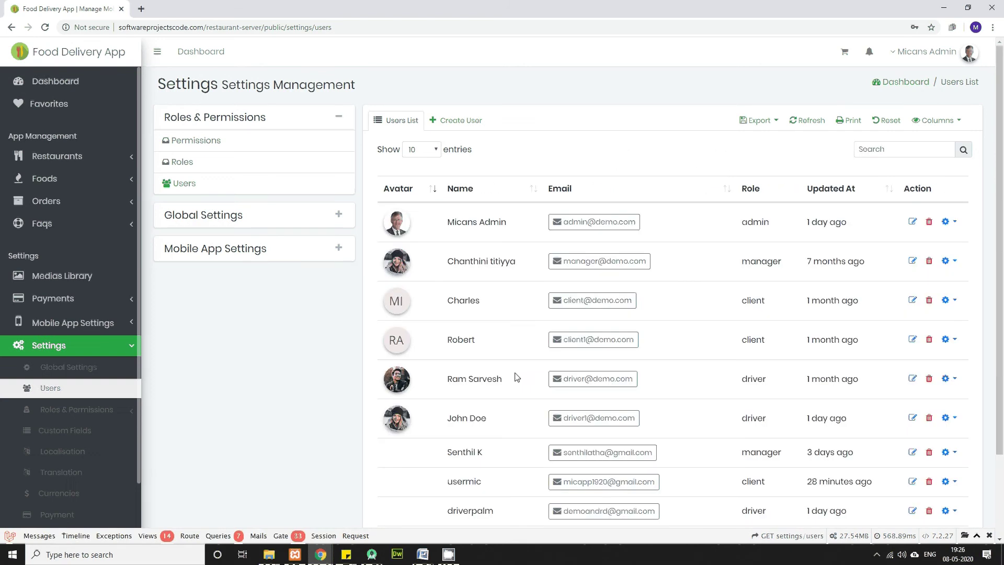
{"action": "scroll", "coordinate": [513, 374], "scroll_direction": "down", "scroll_amount": 3}
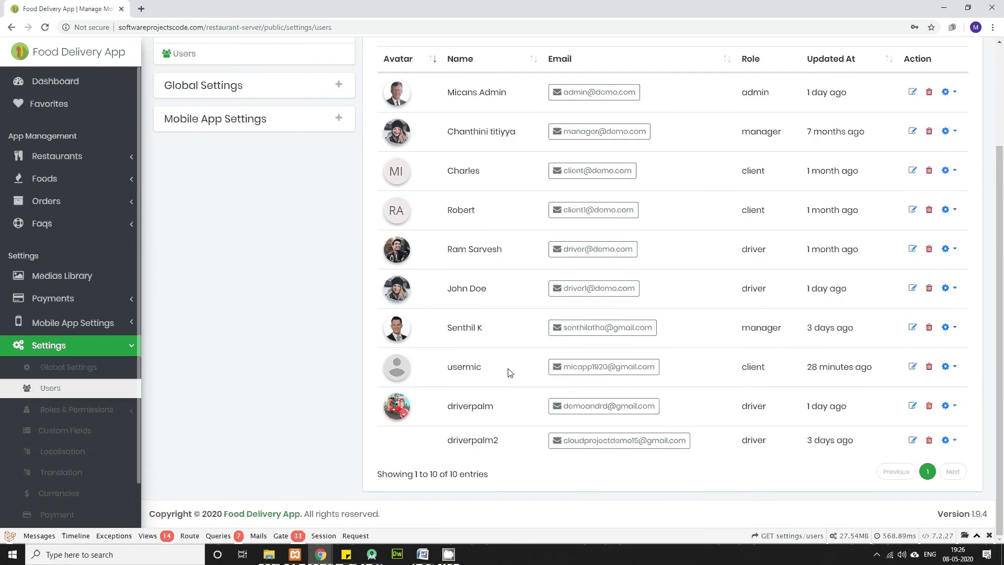
{"action": "scroll", "coordinate": [510, 373], "scroll_direction": "up", "scroll_amount": 3}
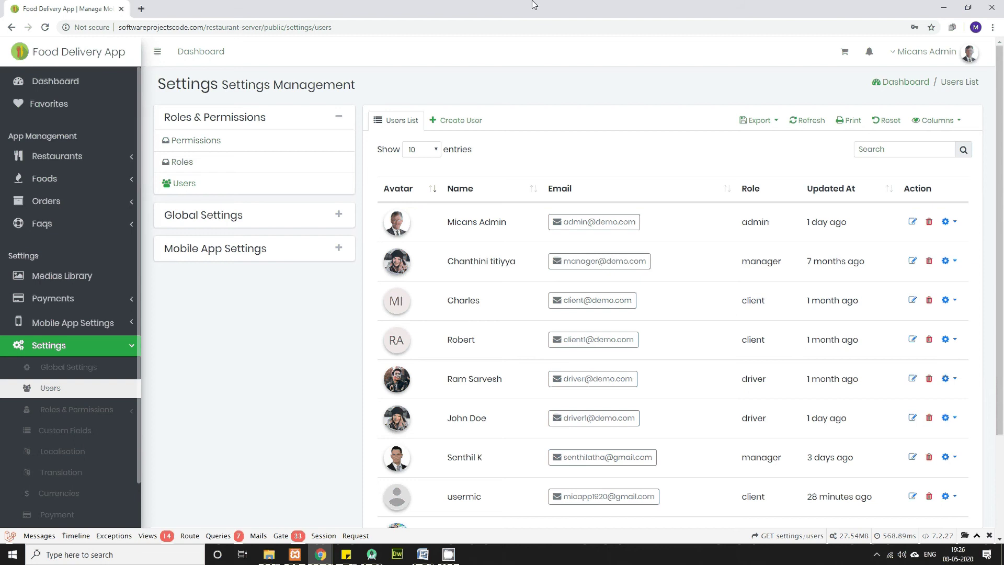
{"action": "left_click", "coordinate": [54, 83]}
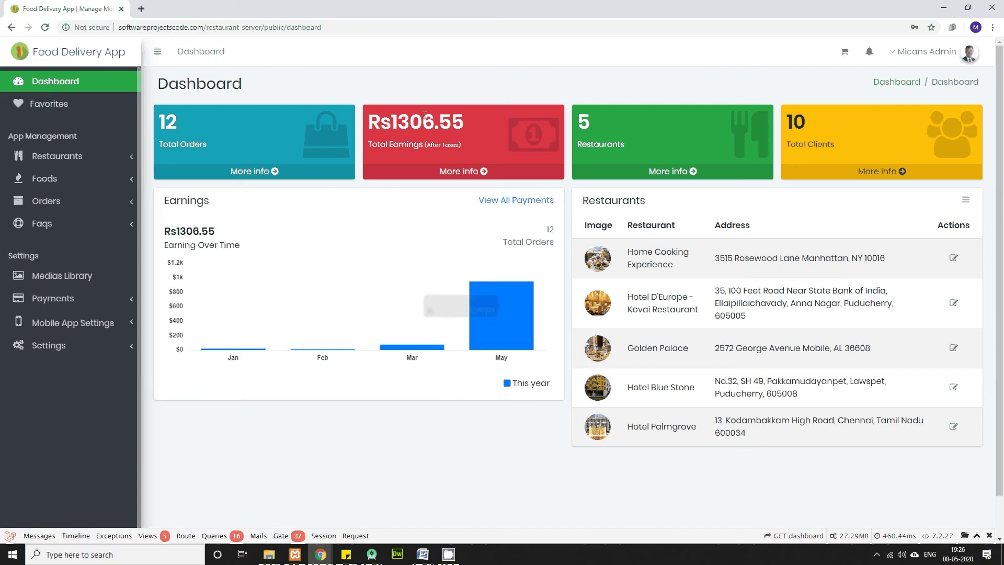
{"action": "left_click", "coordinate": [460, 172]}
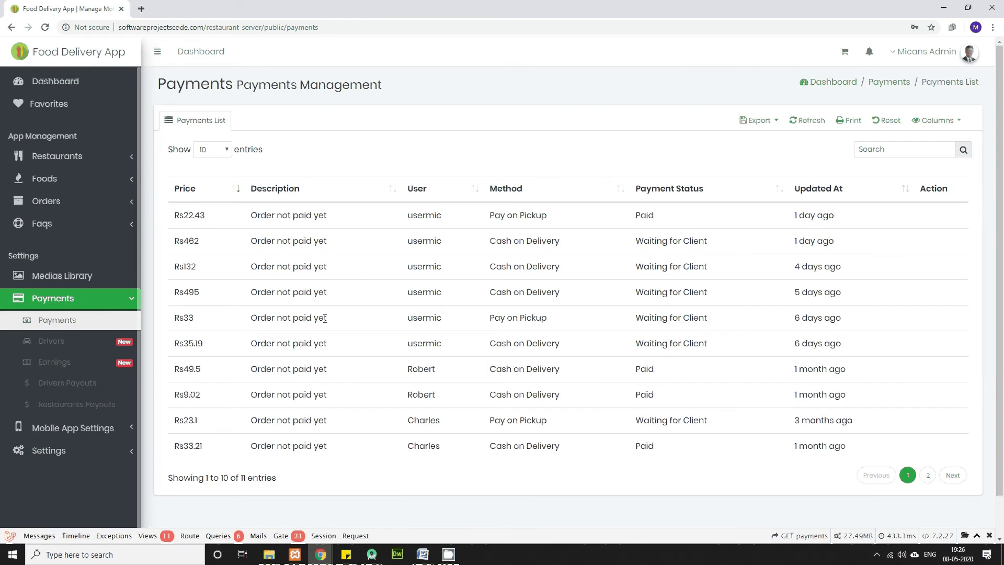
{"action": "scroll", "coordinate": [325, 319], "scroll_direction": "down", "scroll_amount": 2}
{"action": "scroll", "coordinate": [325, 319], "scroll_direction": "up", "scroll_amount": 2}
{"action": "left_click_drag", "start_coordinate": [169, 216], "coordinate": [930, 436]}
{"action": "scroll", "coordinate": [929, 476], "scroll_direction": "down", "scroll_amount": 1}
{"action": "left_click", "coordinate": [930, 436]}
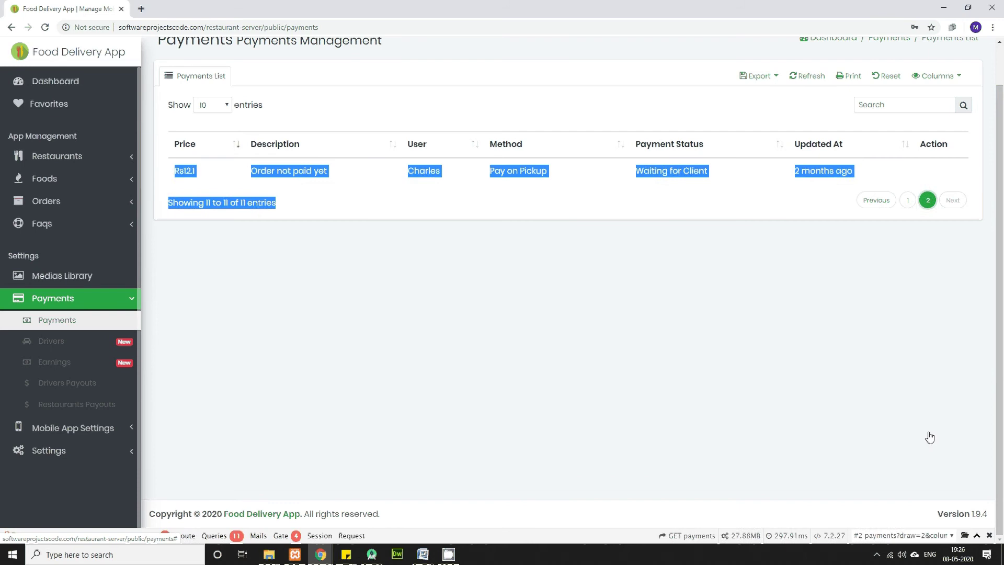
{"action": "left_click", "coordinate": [637, 278]}
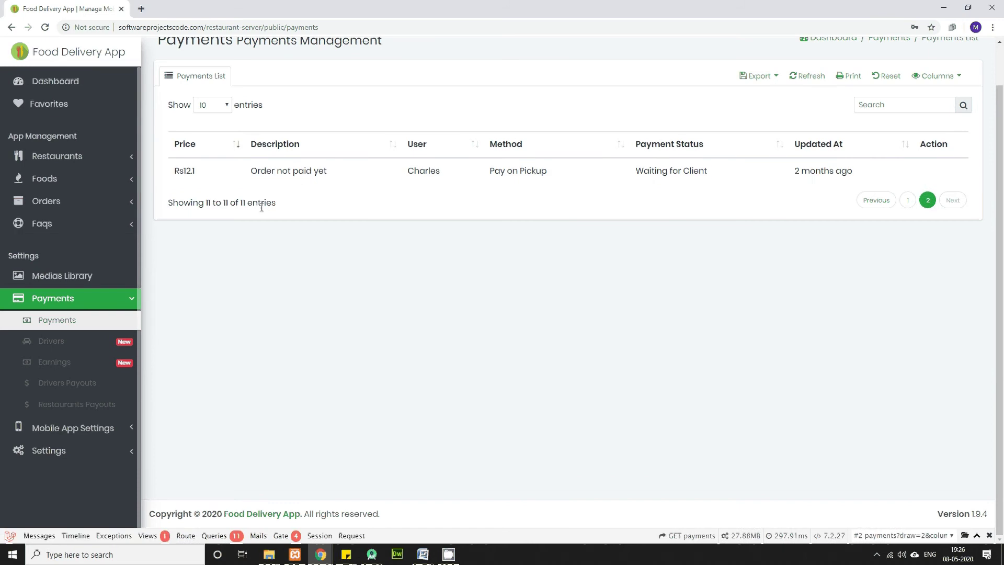
{"action": "left_click", "coordinate": [55, 84]}
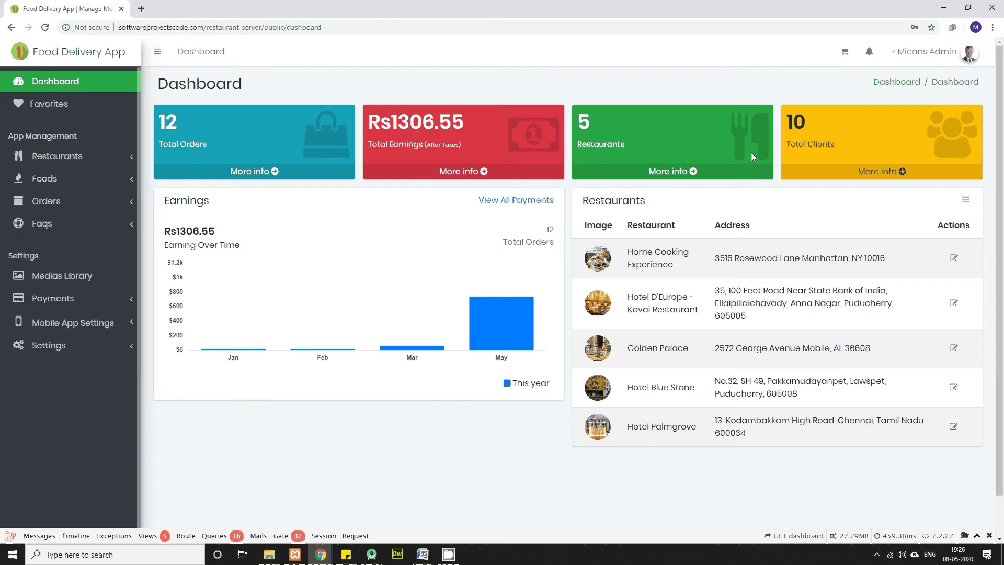
{"action": "scroll", "coordinate": [482, 397], "scroll_direction": "down", "scroll_amount": 1}
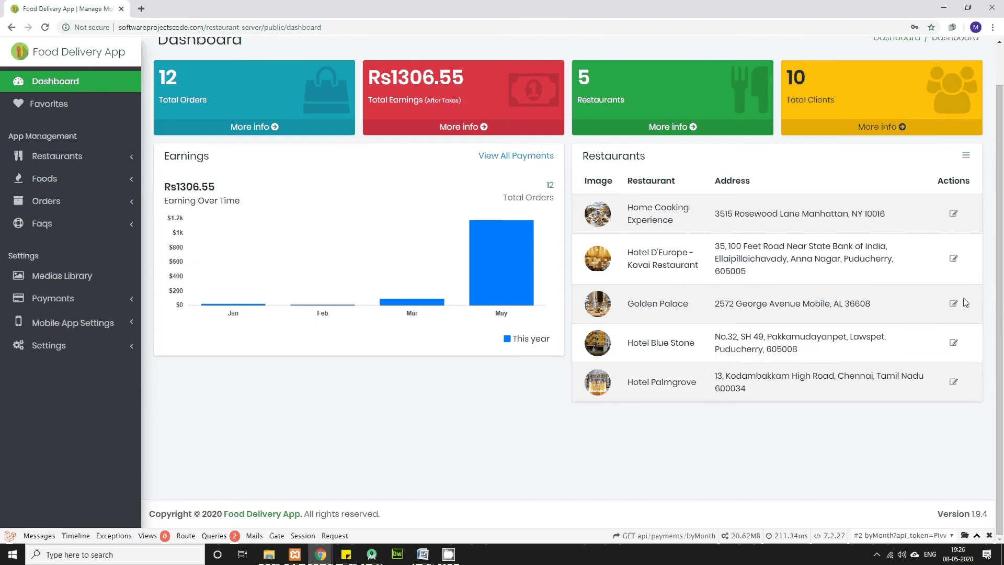
{"action": "left_click", "coordinate": [954, 220]}
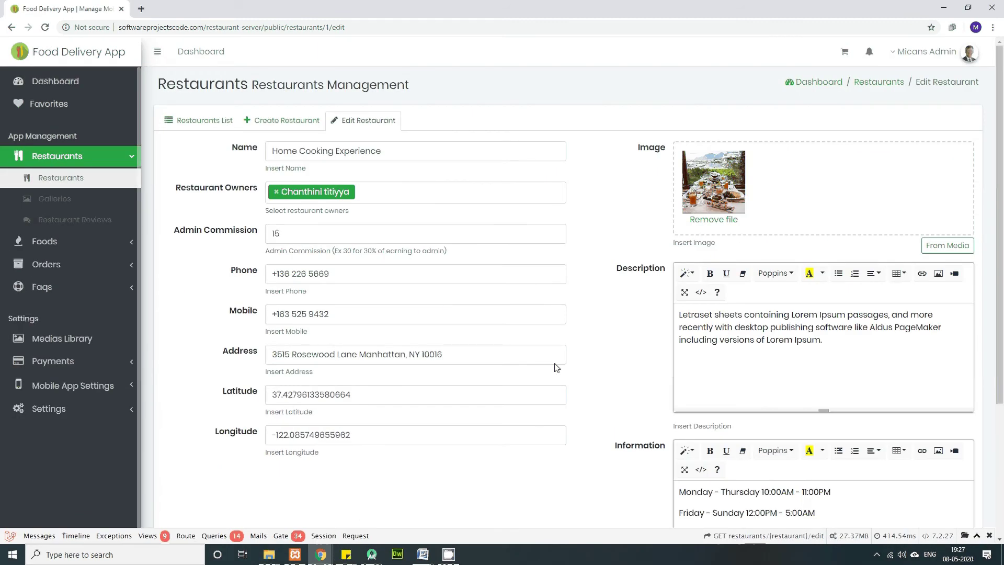
{"action": "scroll", "coordinate": [557, 368], "scroll_direction": "down", "scroll_amount": 3}
{"action": "scroll", "coordinate": [580, 390], "scroll_direction": "up", "scroll_amount": 3}
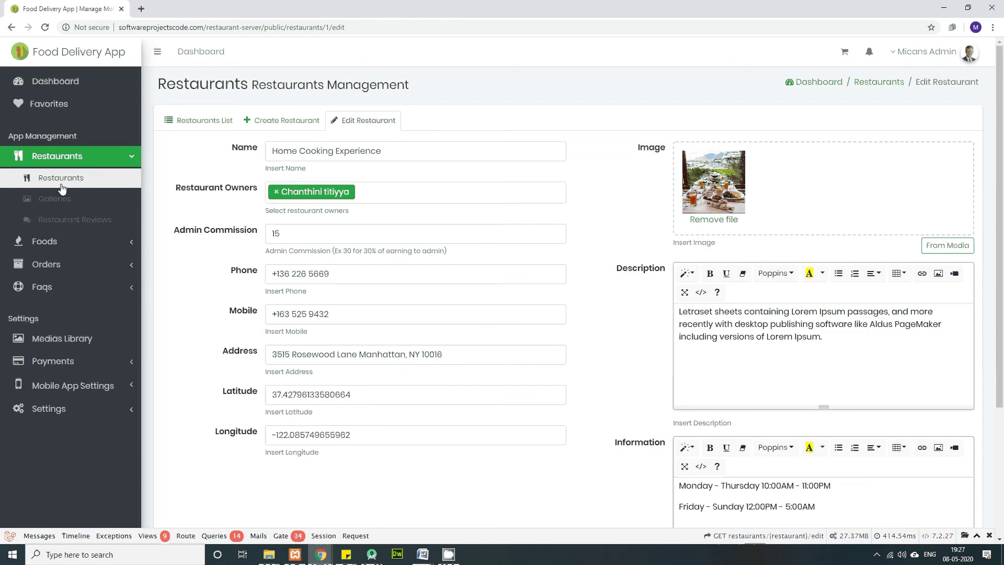
{"action": "left_click", "coordinate": [59, 89]}
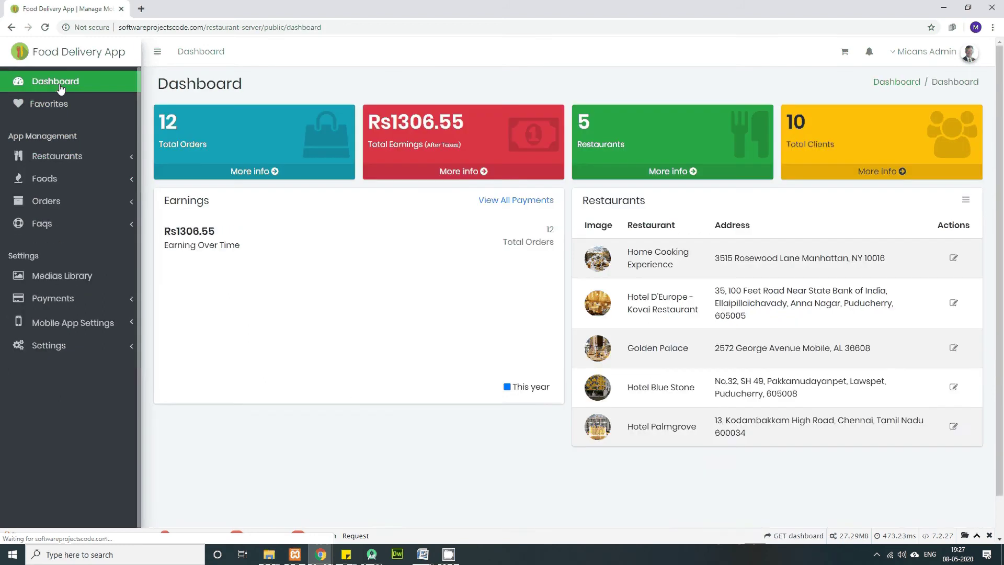
{"action": "scroll", "coordinate": [103, 350], "scroll_direction": "down", "scroll_amount": 1}
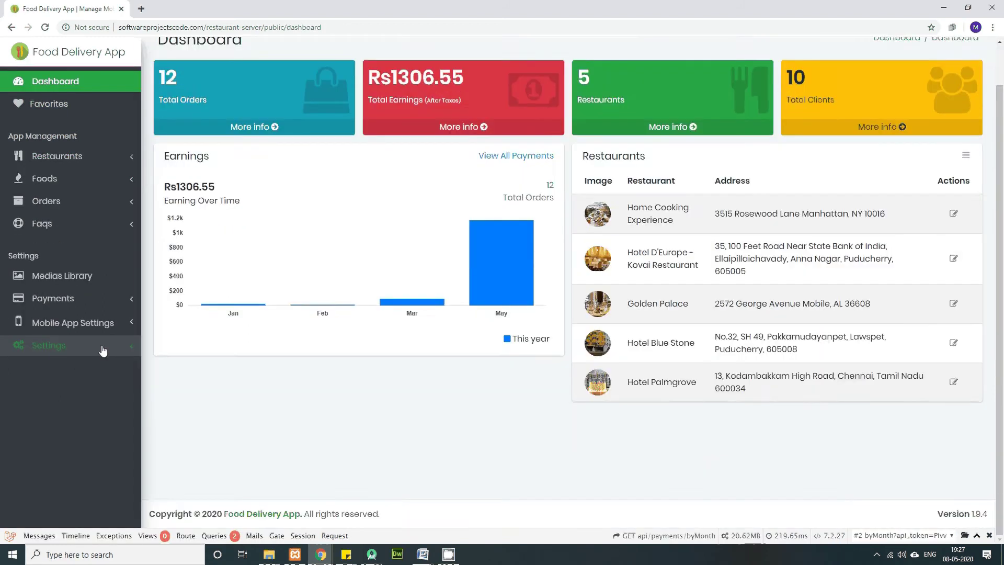
{"action": "scroll", "coordinate": [103, 351], "scroll_direction": "up", "scroll_amount": 1}
Step: Expand Settings and Restaurants in the sidebar to view the list of five restaurants
{"action": "left_click", "coordinate": [99, 349]}
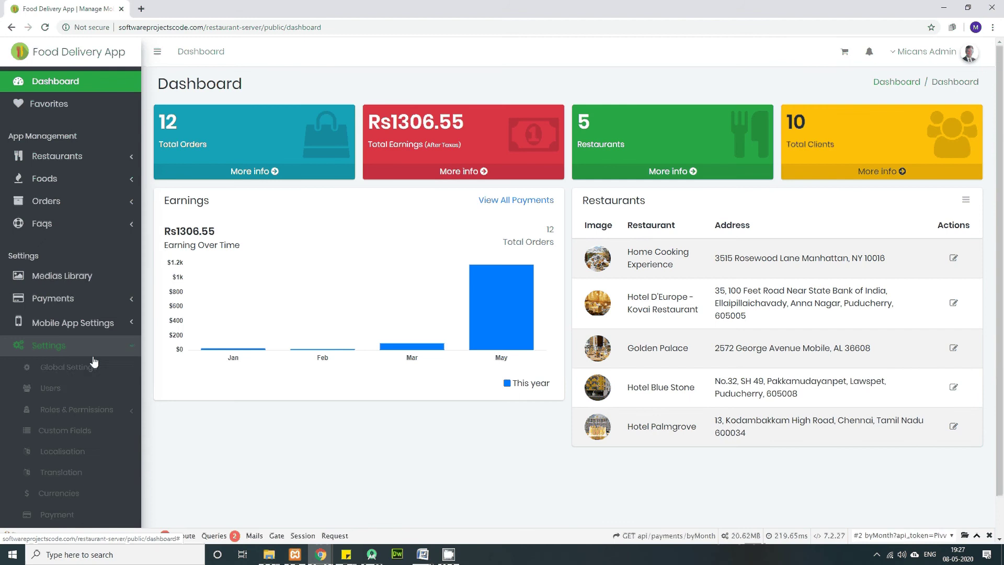
{"action": "left_click", "coordinate": [68, 162]}
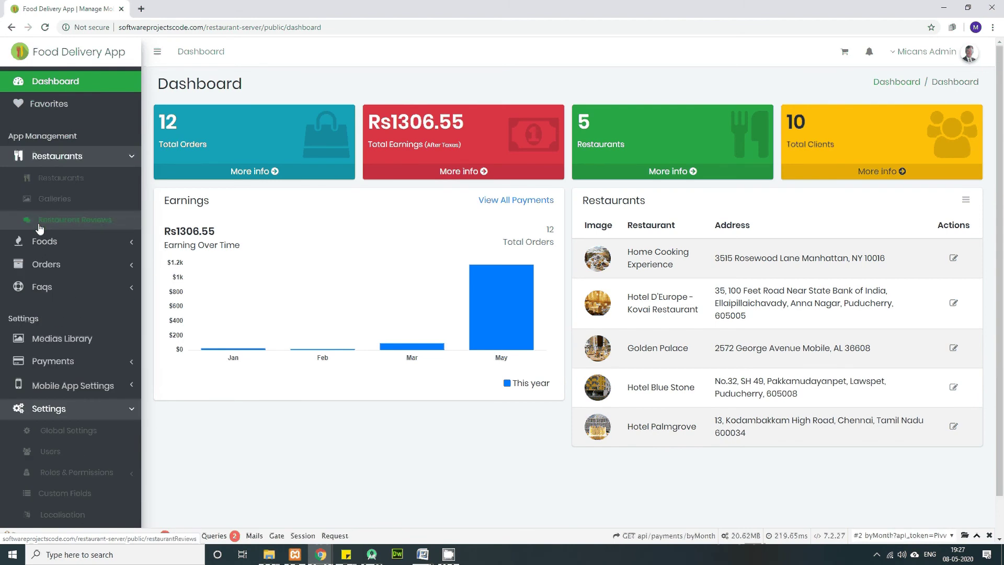
{"action": "left_click", "coordinate": [73, 180]}
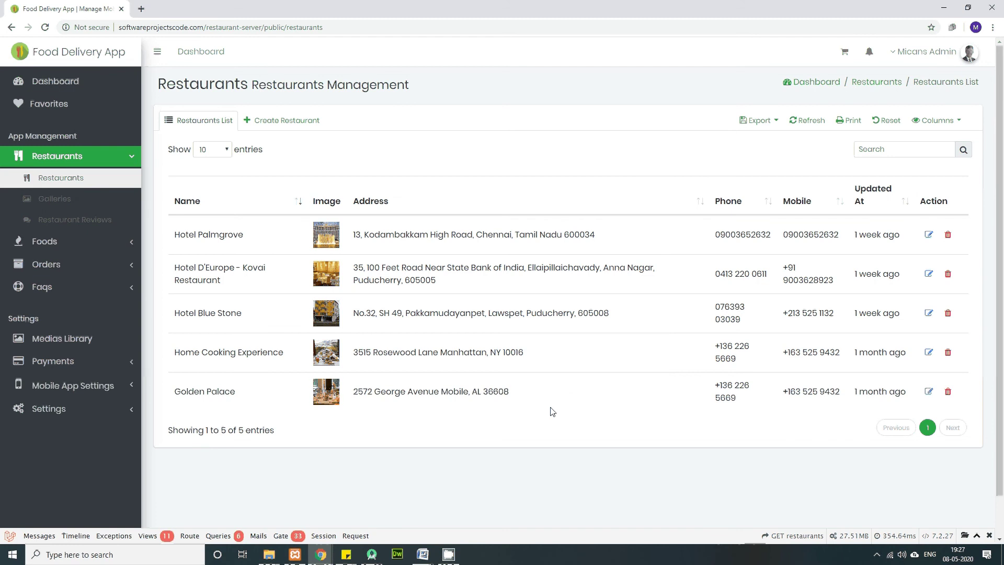
{"action": "scroll", "coordinate": [551, 411], "scroll_direction": "down", "scroll_amount": 1}
{"action": "scroll", "coordinate": [553, 413], "scroll_direction": "up", "scroll_amount": 1}
Step: Browse the restaurant galleries, open the Restaurant Reviews list, and collapse the Restaurants menu
{"action": "left_click", "coordinate": [55, 203]}
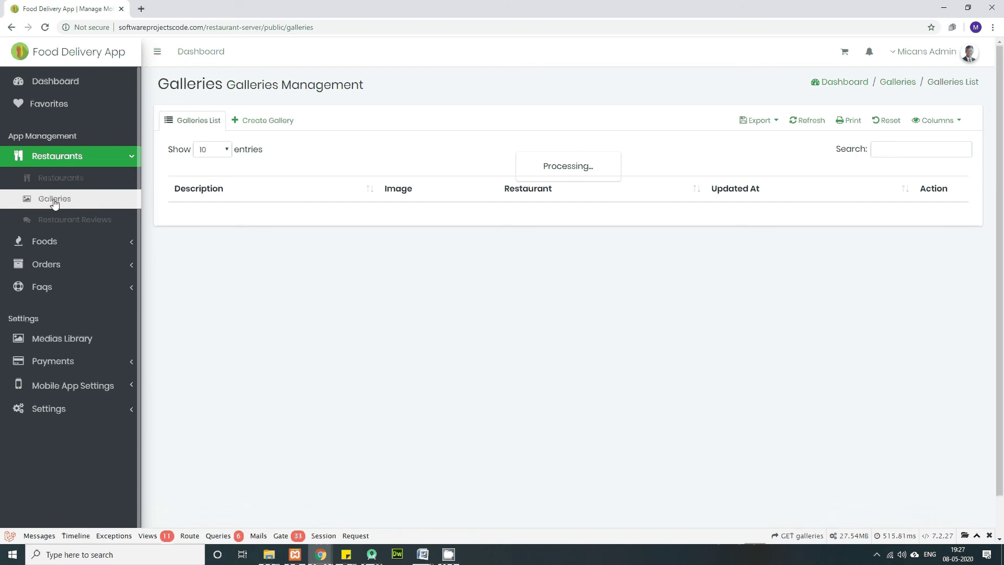
{"action": "scroll", "coordinate": [418, 358], "scroll_direction": "down", "scroll_amount": 3}
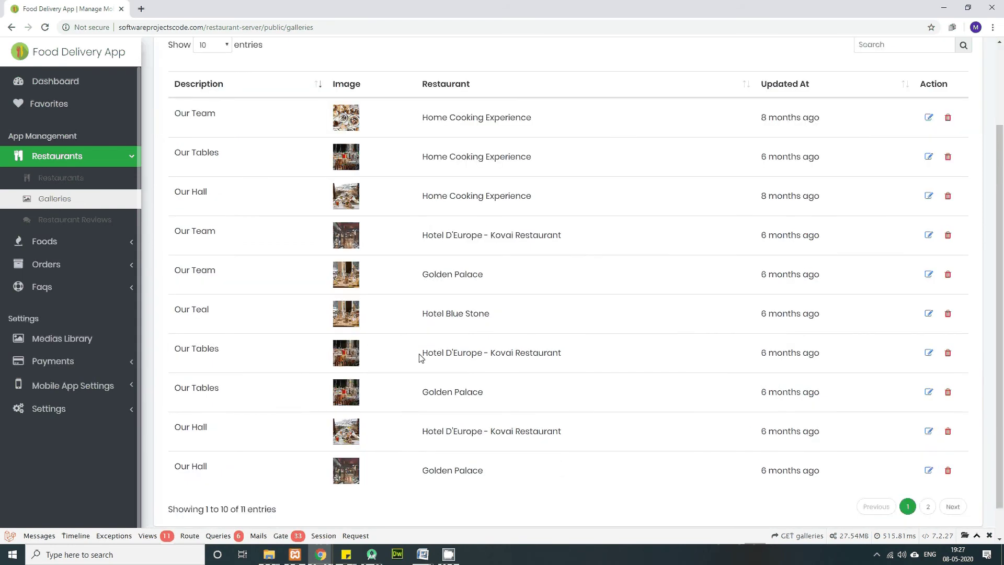
{"action": "scroll", "coordinate": [423, 359], "scroll_direction": "up", "scroll_amount": 3}
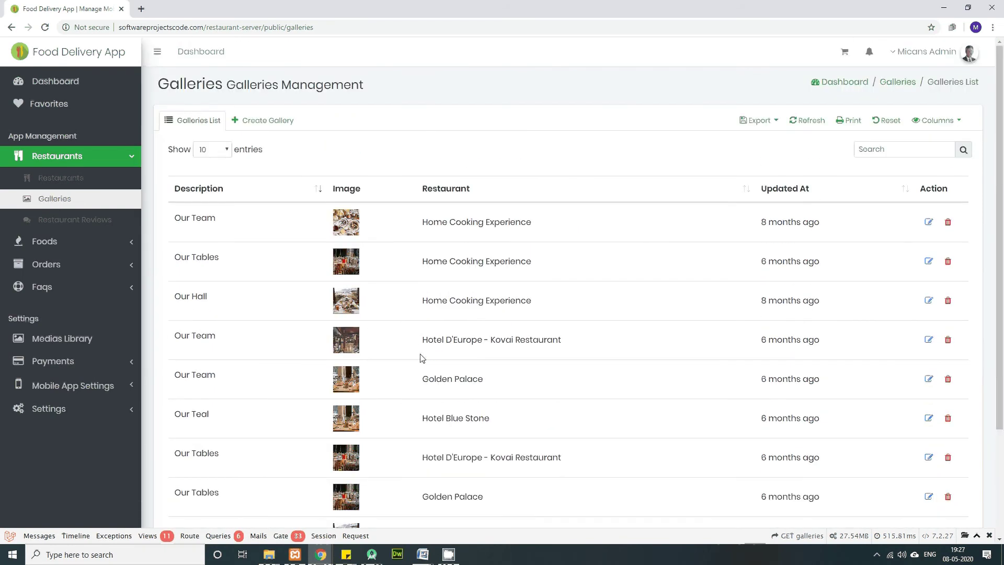
{"action": "left_click", "coordinate": [65, 224]}
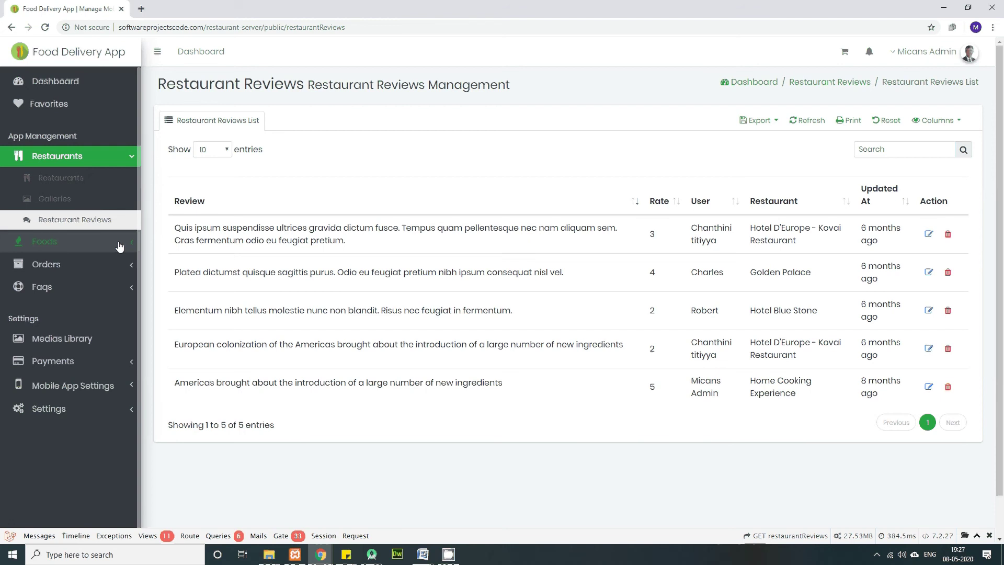
{"action": "left_click", "coordinate": [134, 160]}
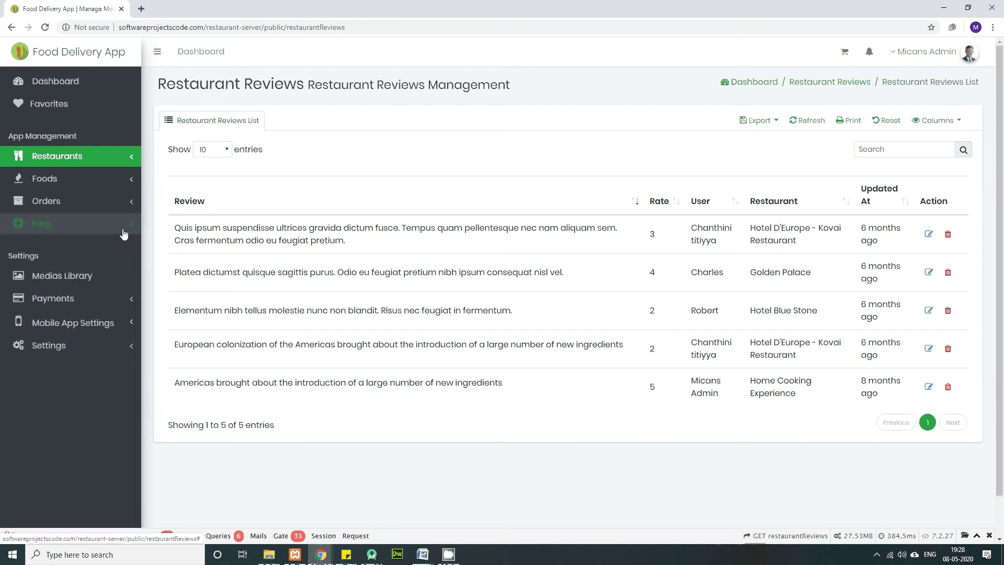
{"action": "left_click", "coordinate": [126, 220]}
Step: Expand Foods, check the five food categories, then show the Foods list
{"action": "left_click", "coordinate": [127, 181]}
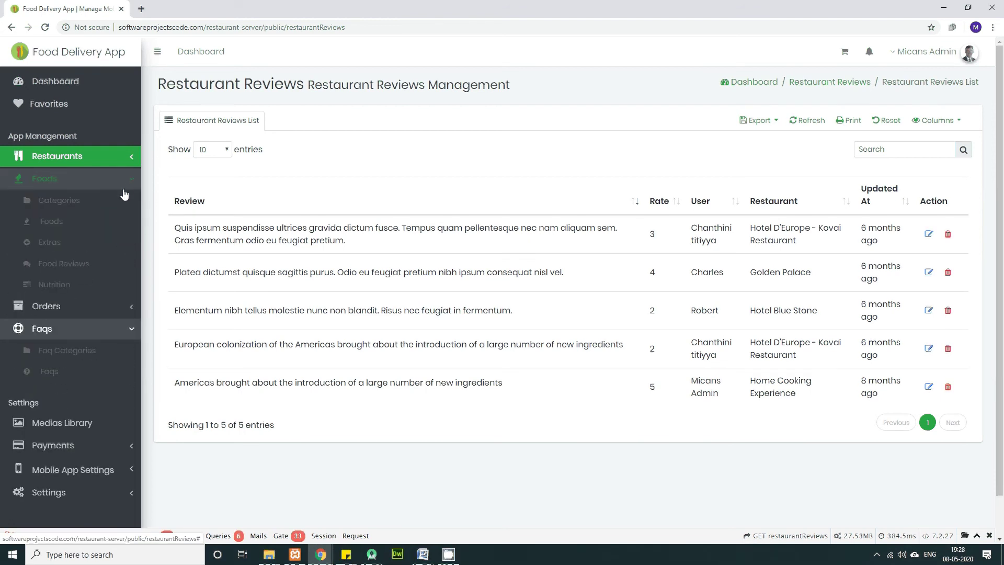
{"action": "left_click", "coordinate": [67, 204]}
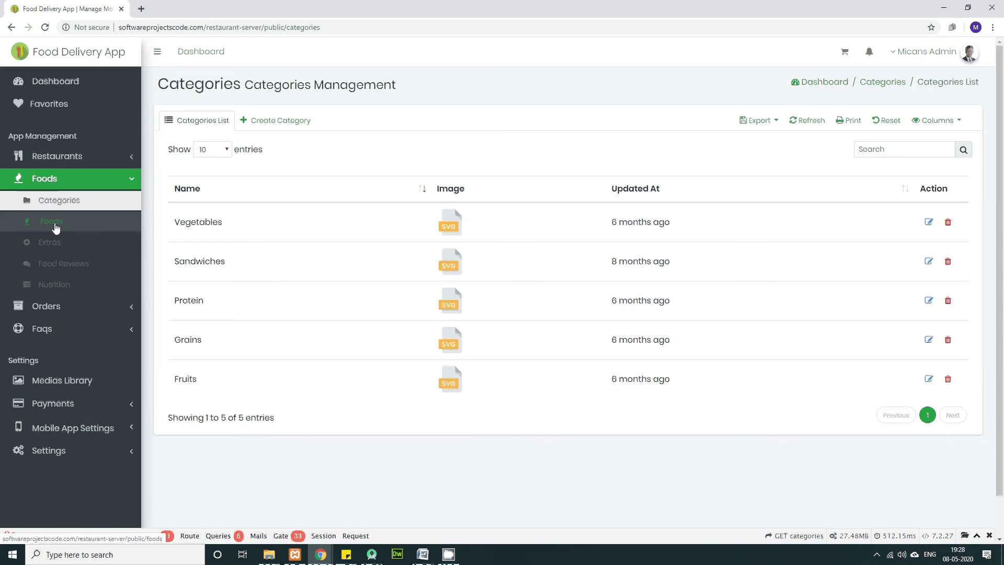
{"action": "left_click", "coordinate": [56, 228]}
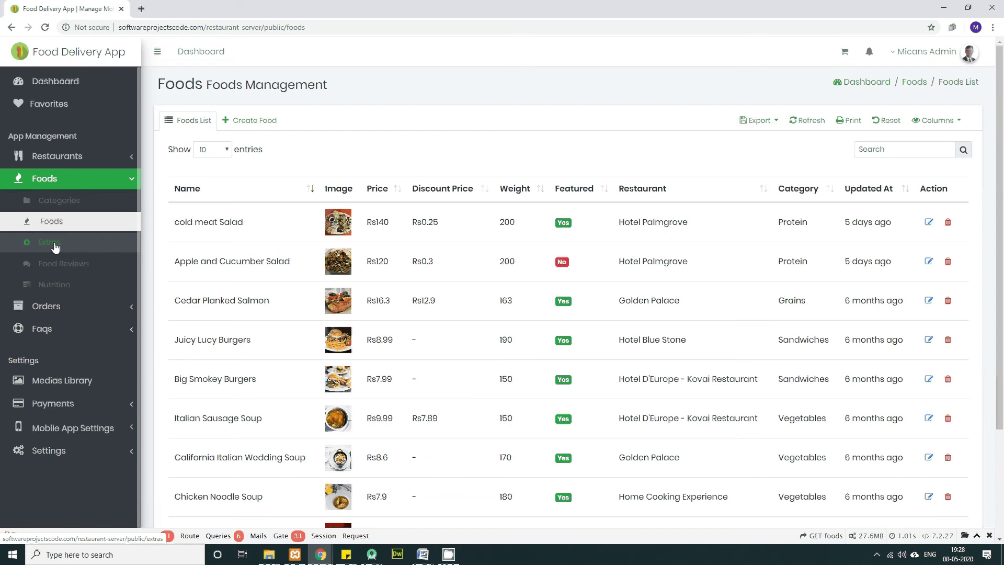
Step: View the food Extras and Food Reviews lists, then the 41-entry Nutrition list
{"action": "left_click", "coordinate": [56, 247]}
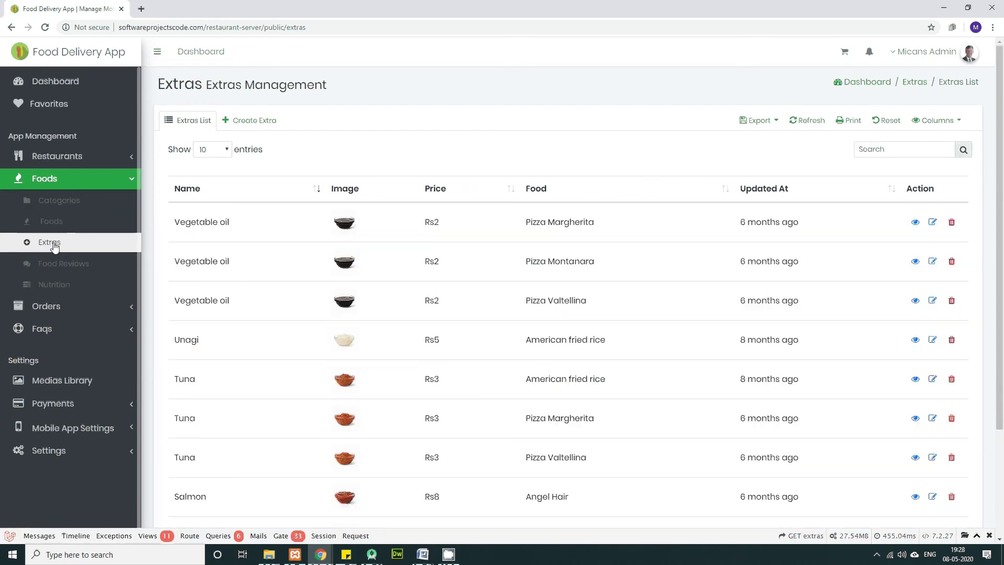
{"action": "scroll", "coordinate": [375, 374], "scroll_direction": "down", "scroll_amount": 3}
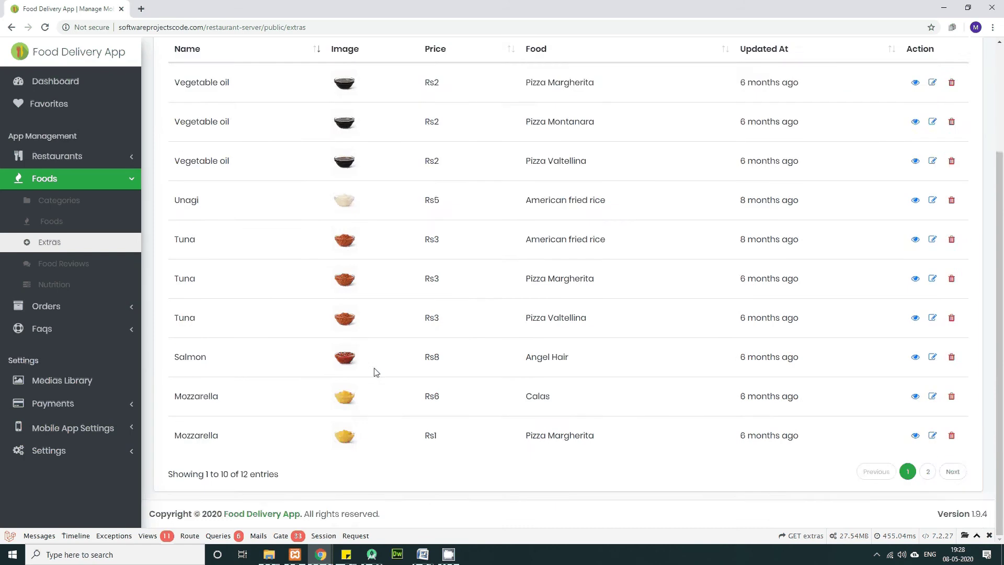
{"action": "scroll", "coordinate": [374, 374], "scroll_direction": "up", "scroll_amount": 3}
{"action": "scroll", "coordinate": [374, 372], "scroll_direction": "down", "scroll_amount": 2}
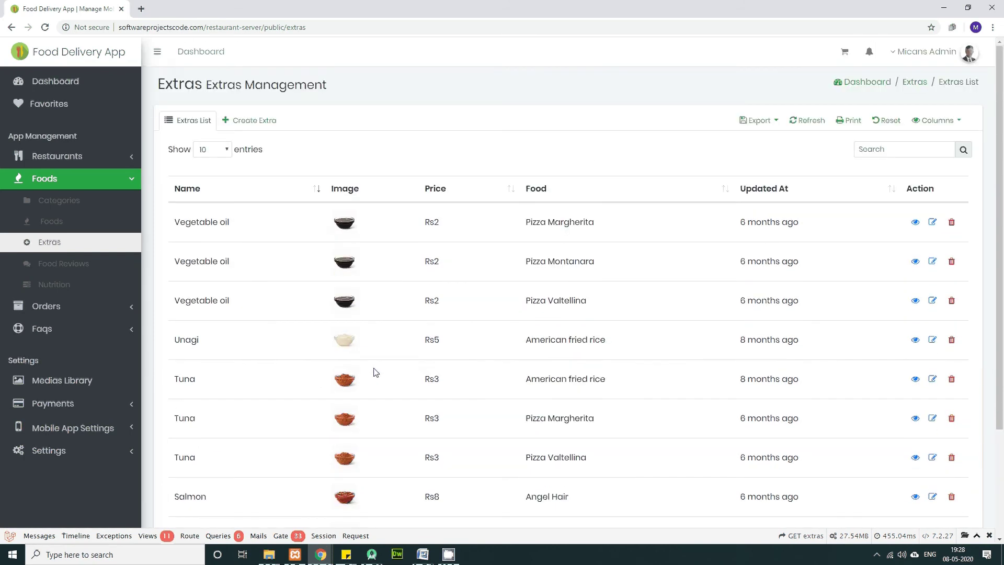
{"action": "left_click", "coordinate": [61, 270]}
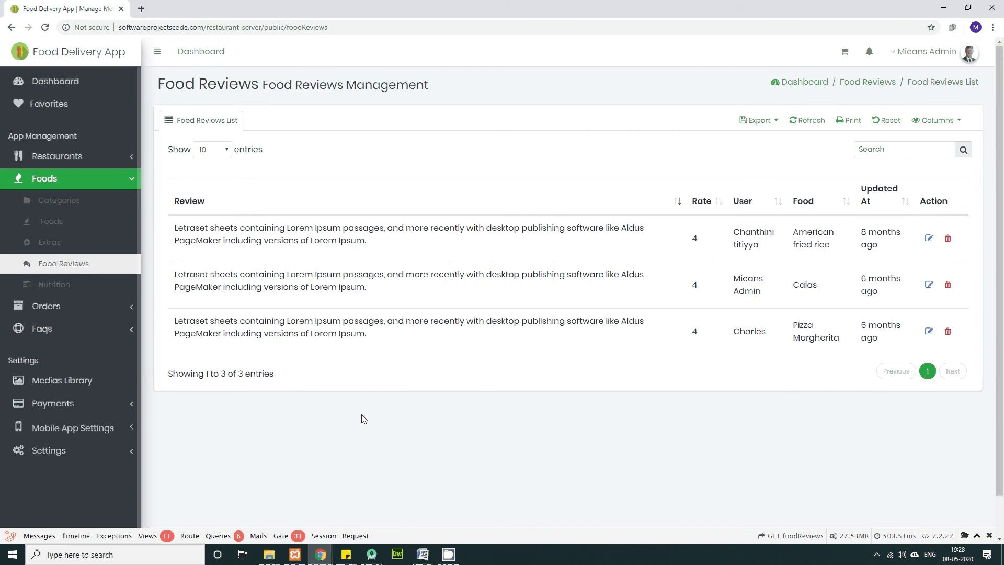
{"action": "left_click", "coordinate": [62, 287]}
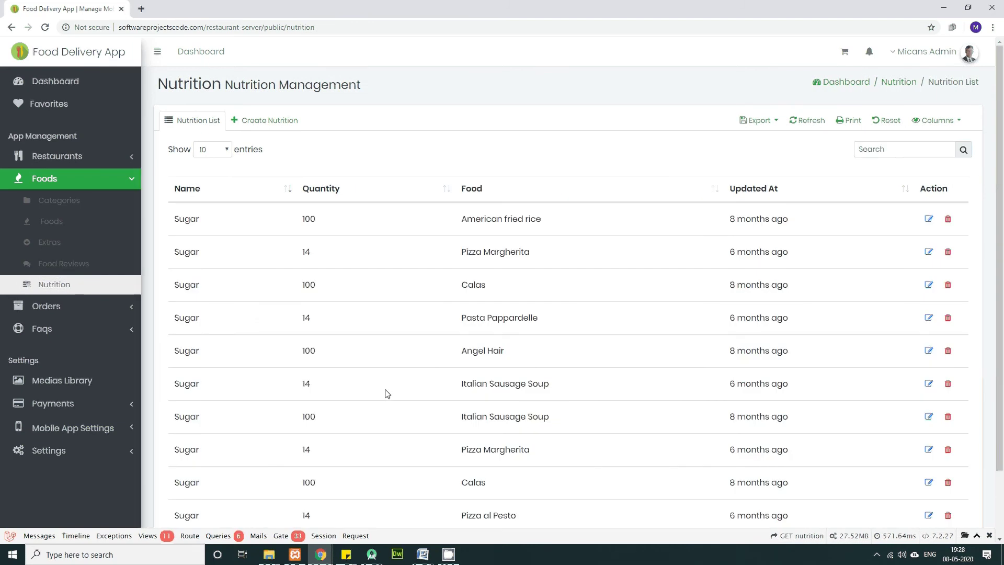
{"action": "left_click_drag", "start_coordinate": [386, 86], "coordinate": [222, 84]}
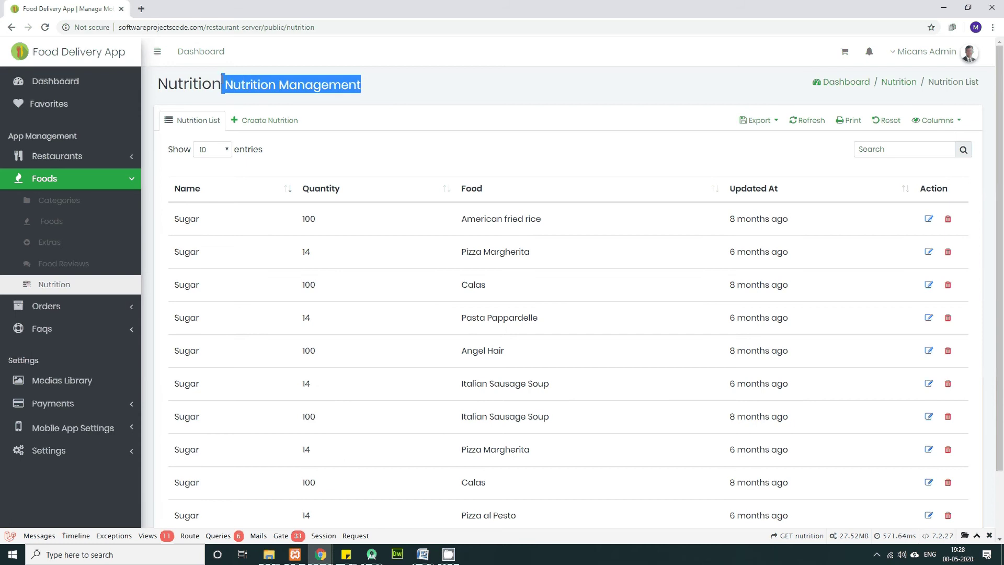
{"action": "scroll", "coordinate": [341, 462], "scroll_direction": "down", "scroll_amount": 2}
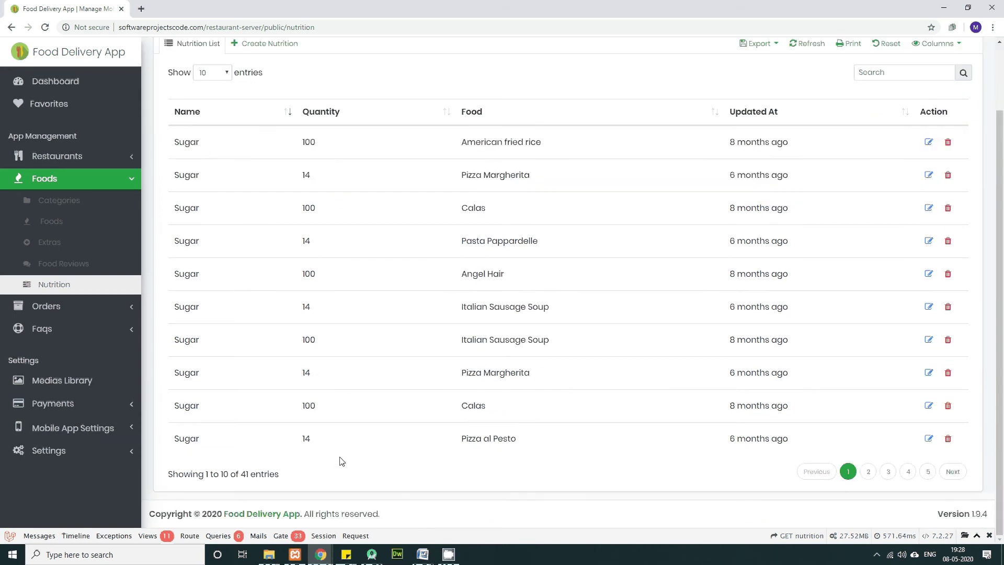
Step: Expand Orders and browse the Orders list and the Order Statuses list
{"action": "scroll", "coordinate": [341, 461], "scroll_direction": "up", "scroll_amount": 2}
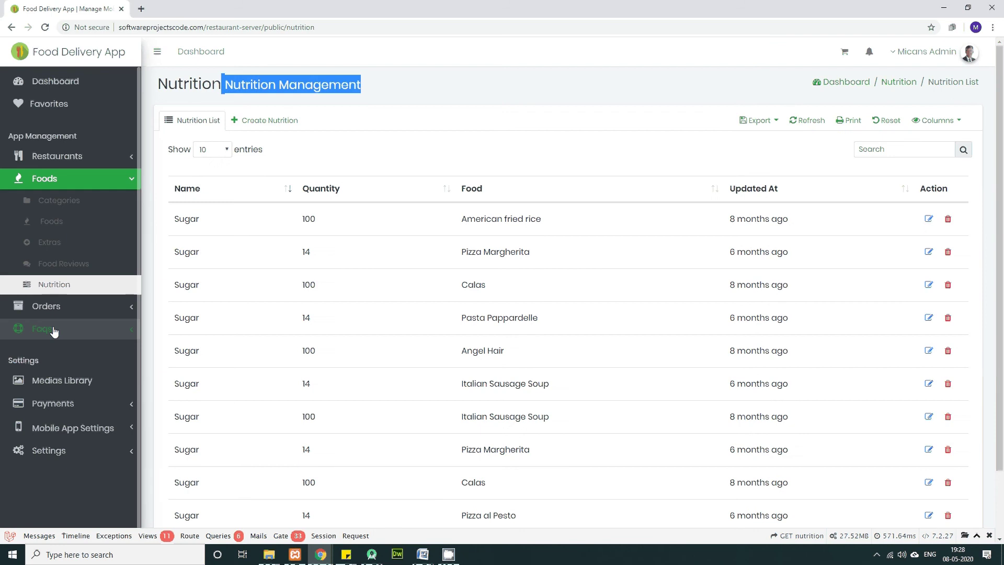
{"action": "left_click", "coordinate": [59, 313]}
{"action": "left_click", "coordinate": [50, 330]}
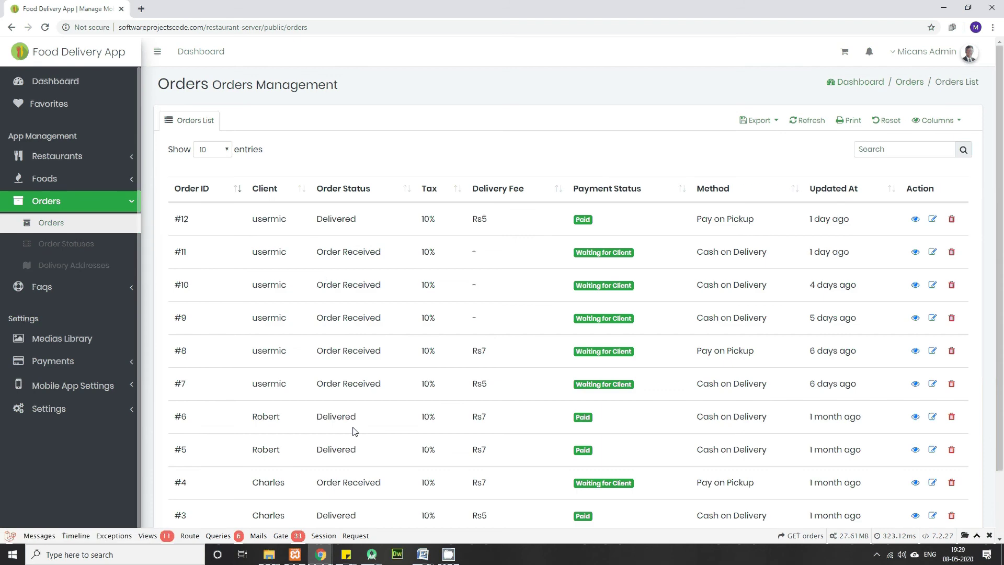
{"action": "scroll", "coordinate": [356, 439], "scroll_direction": "down", "scroll_amount": 2}
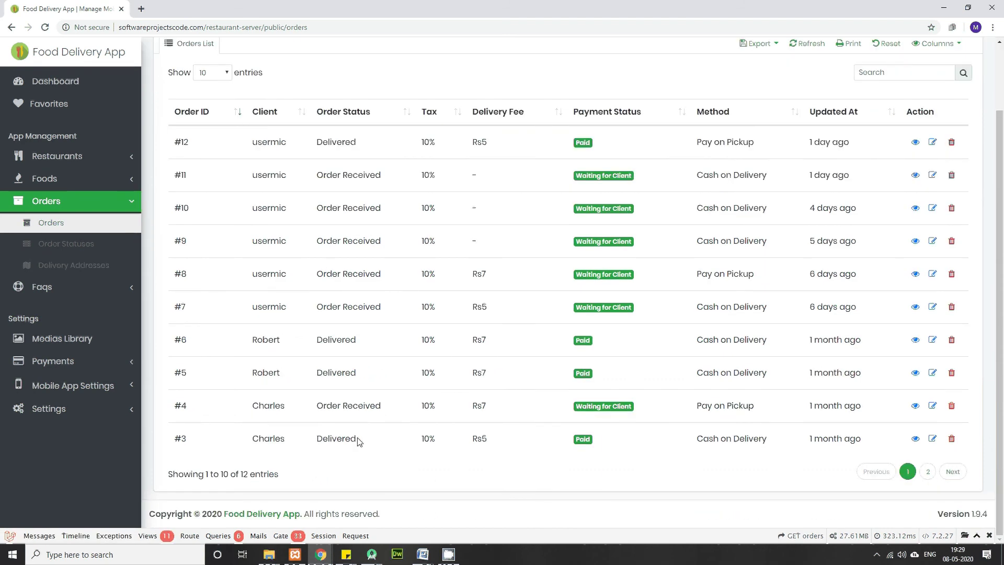
{"action": "scroll", "coordinate": [359, 442], "scroll_direction": "up", "scroll_amount": 2}
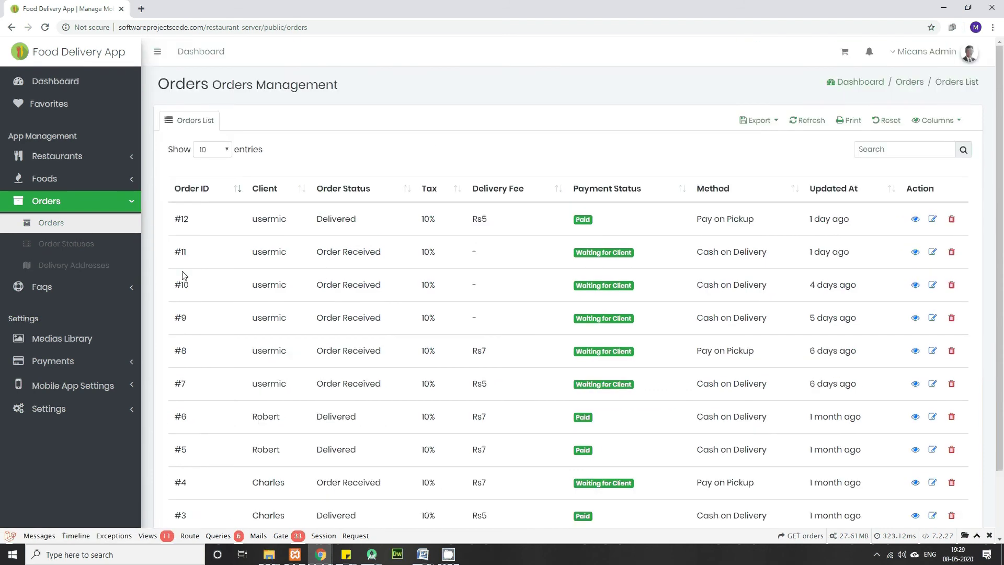
{"action": "left_click", "coordinate": [66, 243]}
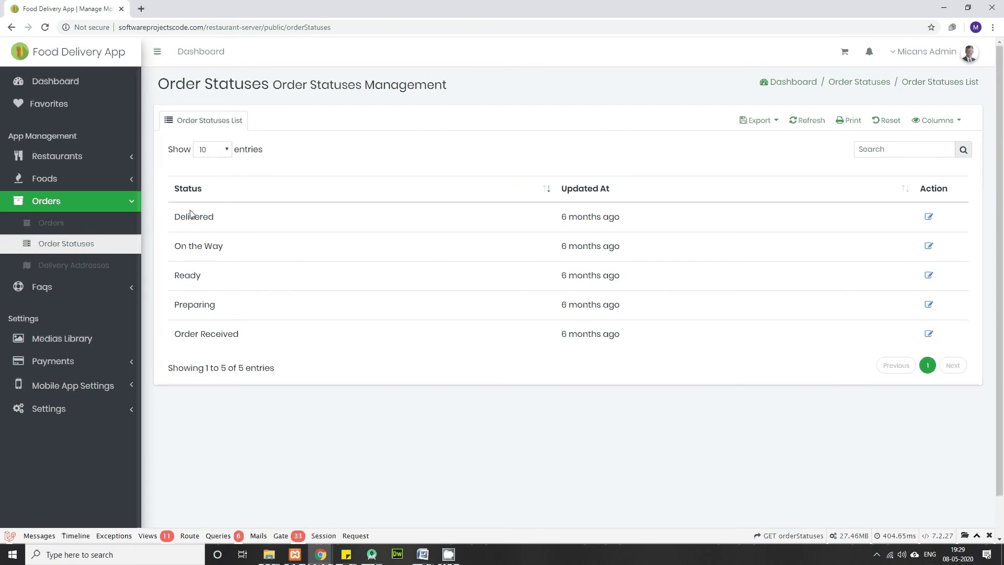
{"action": "left_click_drag", "start_coordinate": [175, 215], "coordinate": [268, 357]}
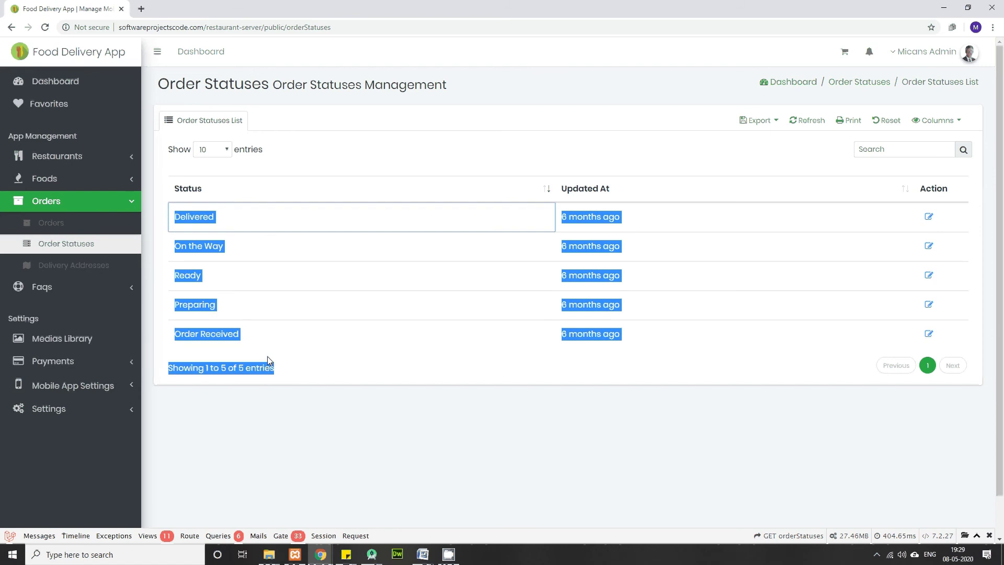
{"action": "left_click", "coordinate": [349, 437]}
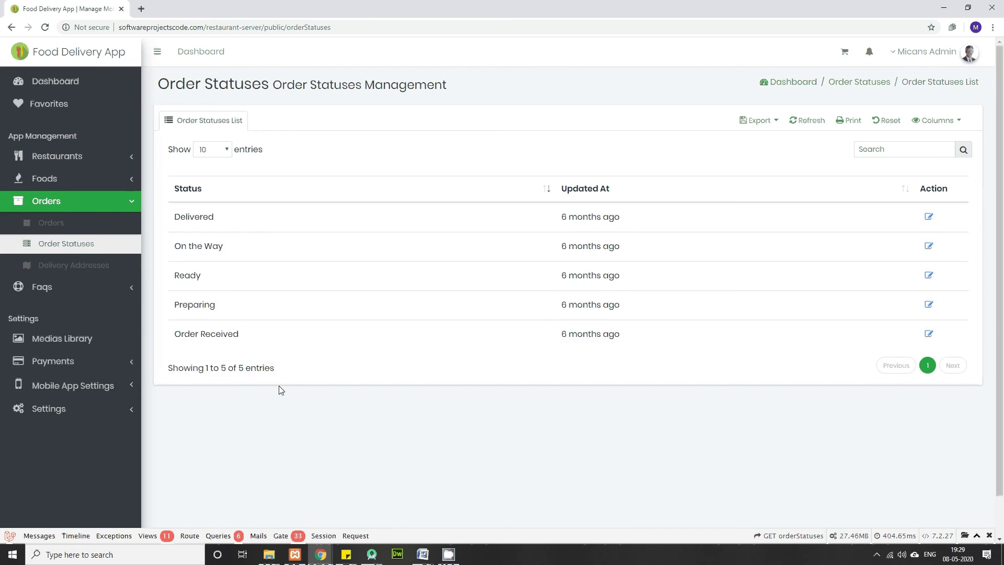
Step: View the Delivery Addresses list, then the four FAQ categories
{"action": "left_click", "coordinate": [65, 267]}
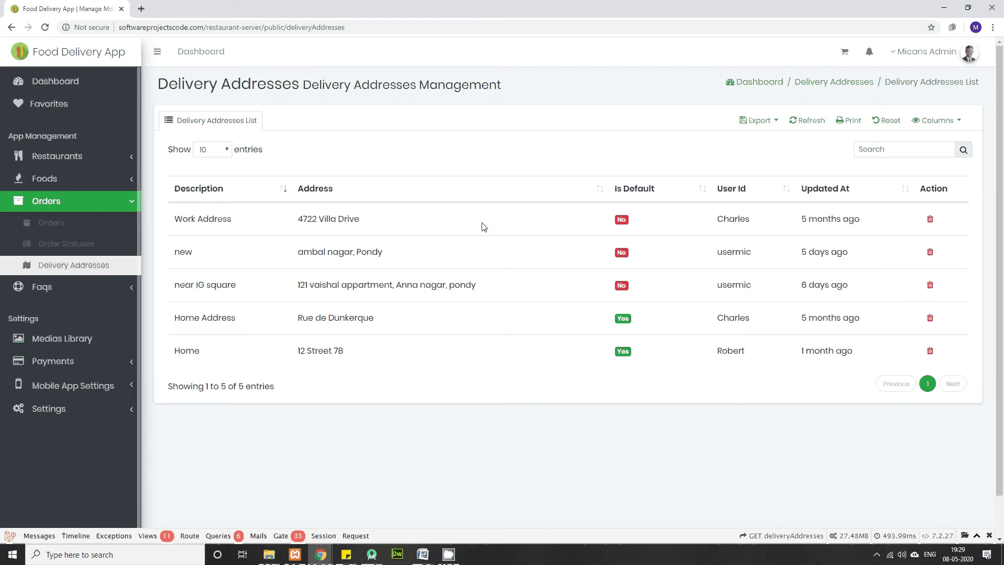
{"action": "left_click", "coordinate": [29, 286]}
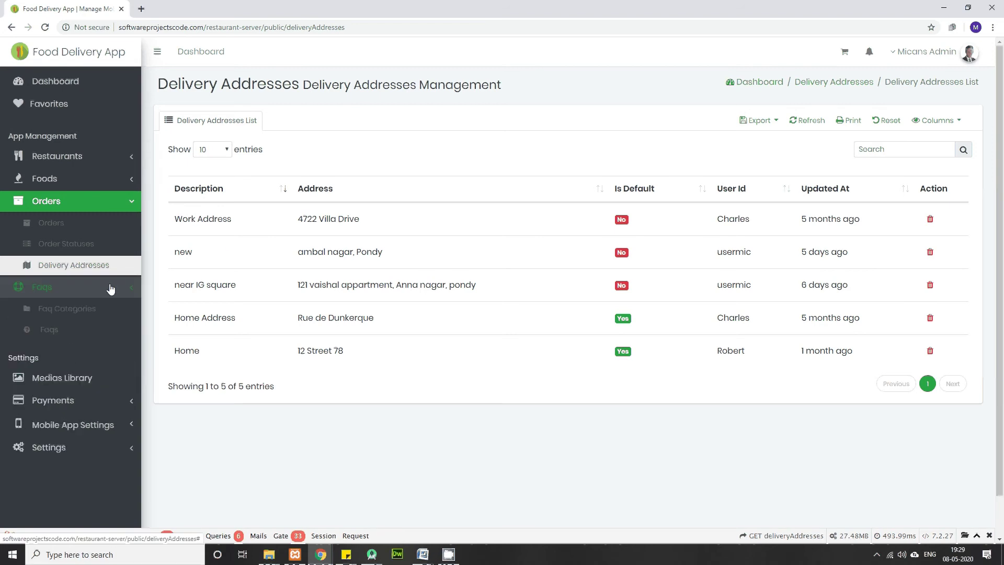
{"action": "left_click", "coordinate": [63, 312]}
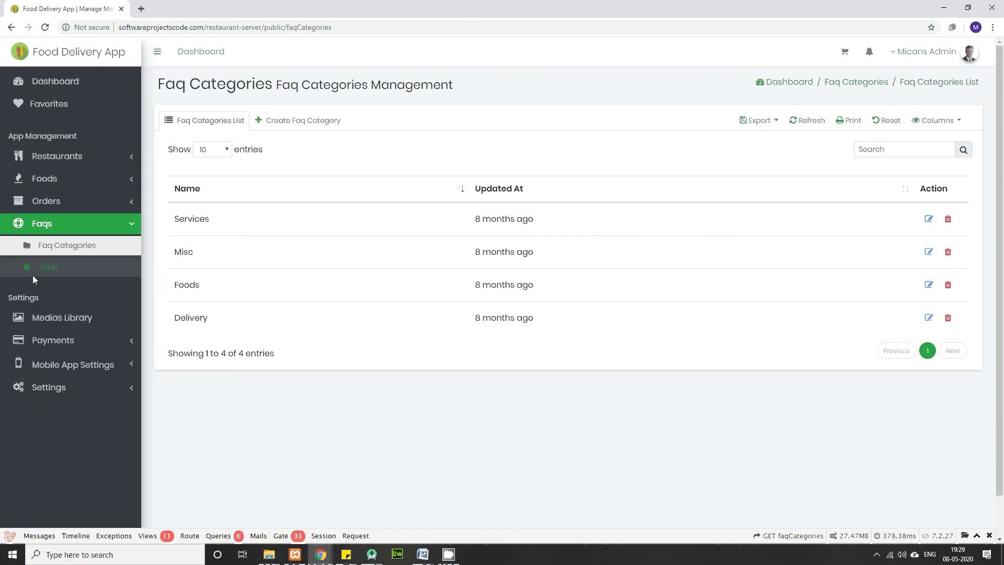
Step: Look through the Faqs list, then the Media Library with its four uploaded images
{"action": "left_click", "coordinate": [45, 268]}
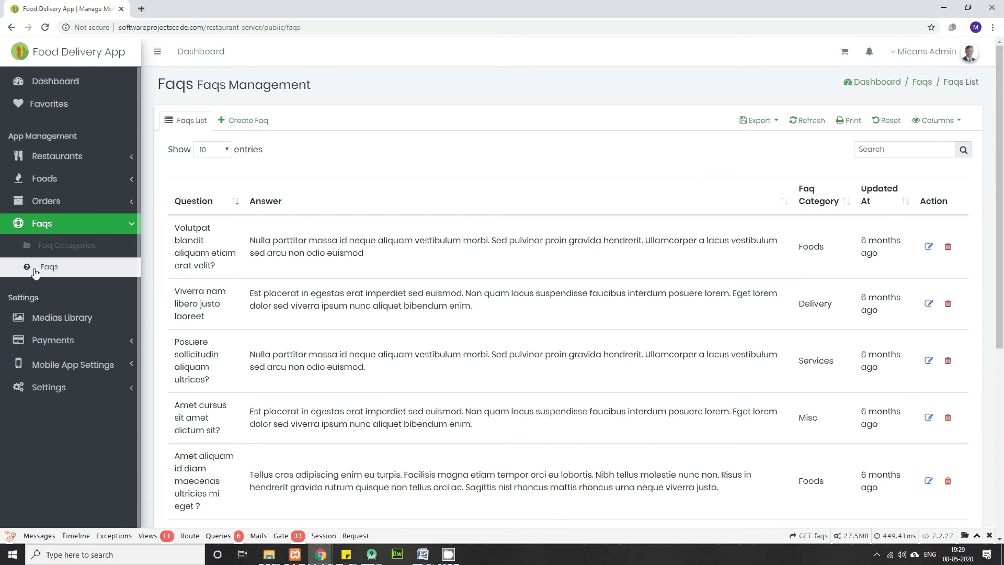
{"action": "left_click", "coordinate": [70, 322]}
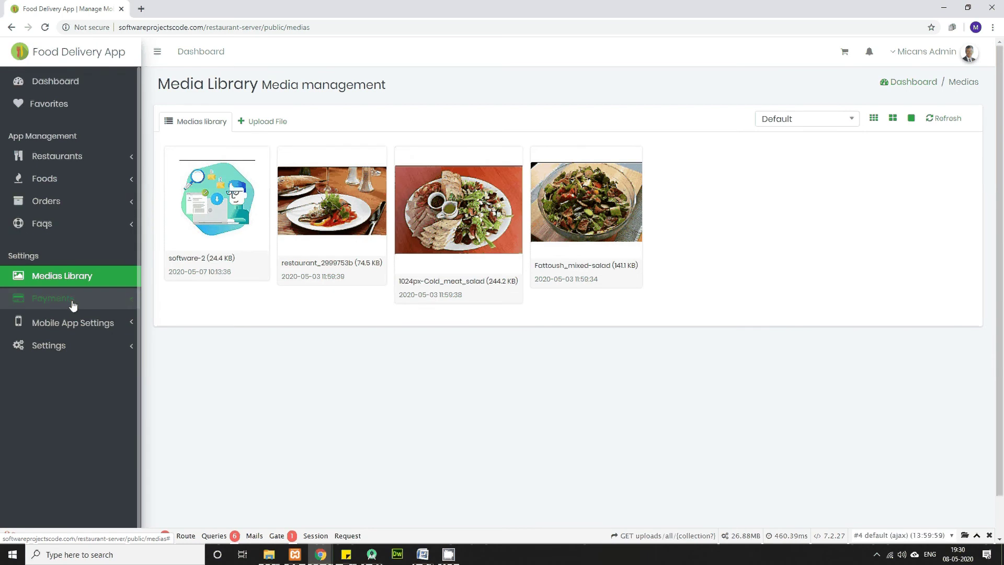
Step: Expand Payments and look over the Payments list and the four-driver Drivers list
{"action": "left_click", "coordinate": [133, 300]}
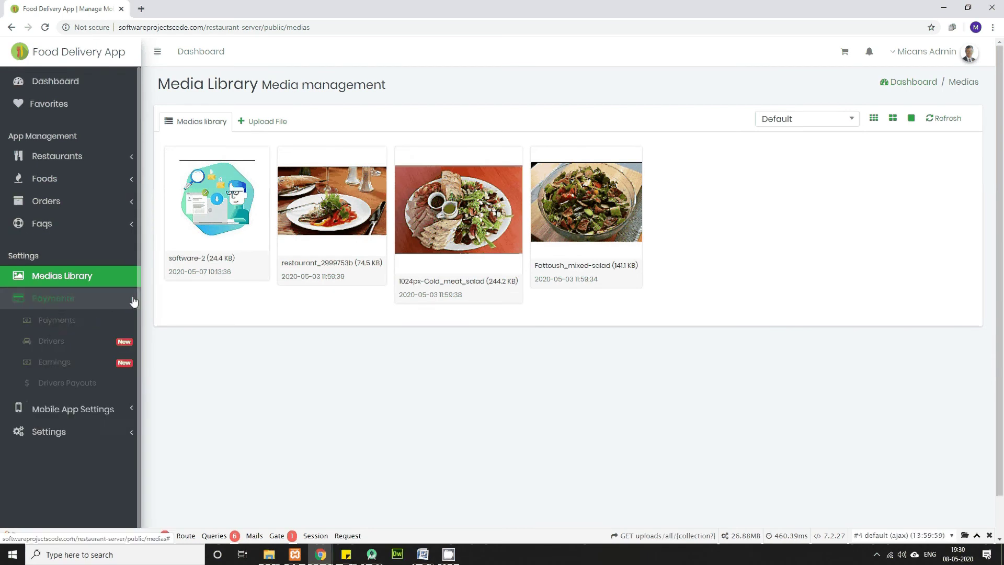
{"action": "left_click", "coordinate": [70, 321]}
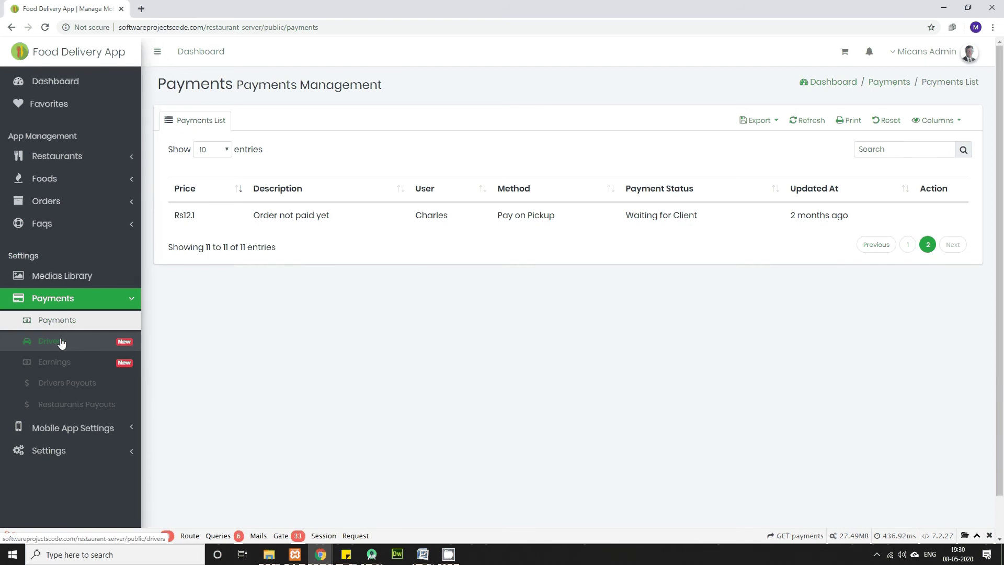
{"action": "left_click", "coordinate": [61, 343]}
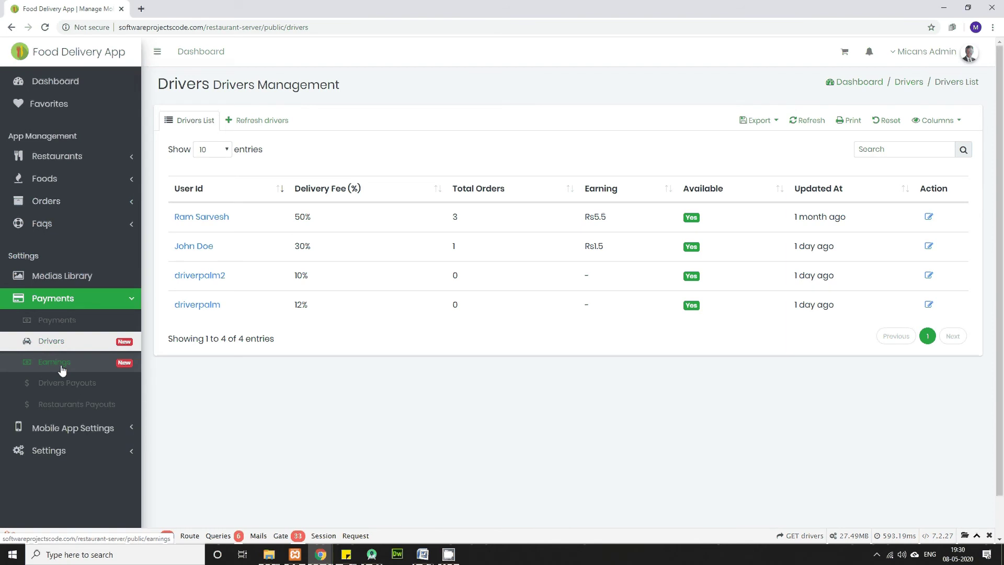
Step: Edit the driver with the 10% delivery fee, toggle Available, and cancel without saving
{"action": "left_click", "coordinate": [929, 276]}
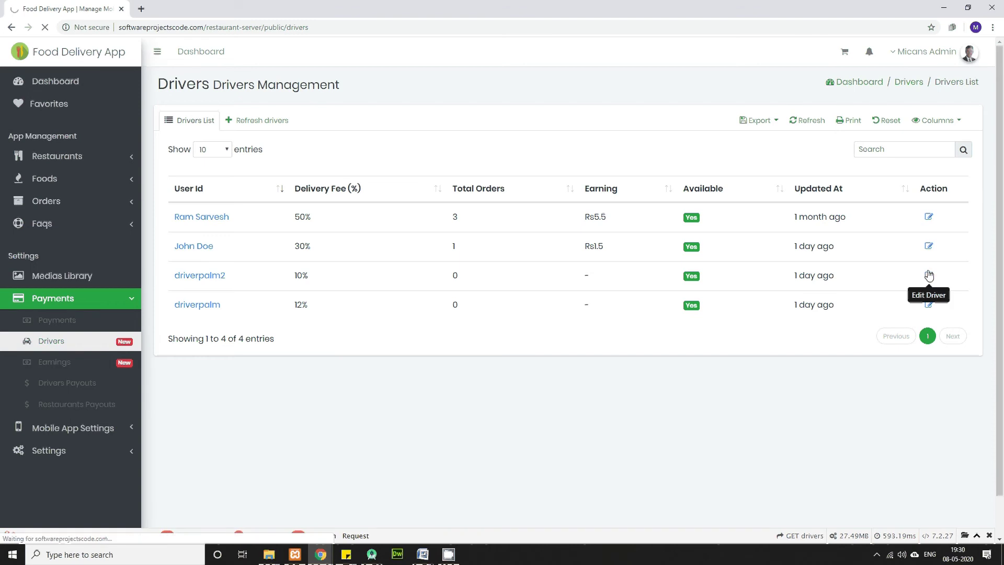
{"action": "left_click", "coordinate": [280, 150]}
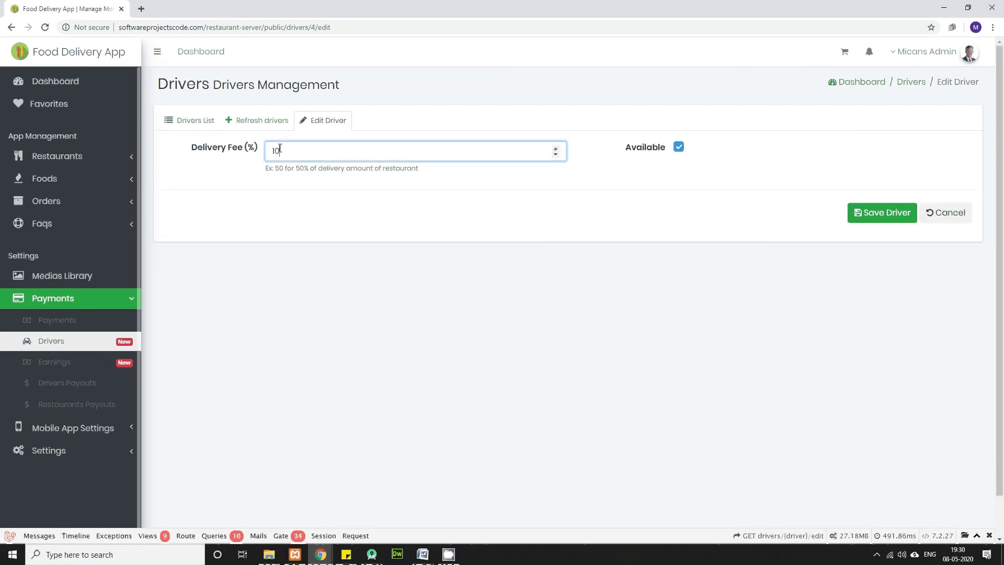
{"action": "double_click", "coordinate": [279, 150]}
{"action": "left_click", "coordinate": [678, 148]}
{"action": "left_click", "coordinate": [678, 149]}
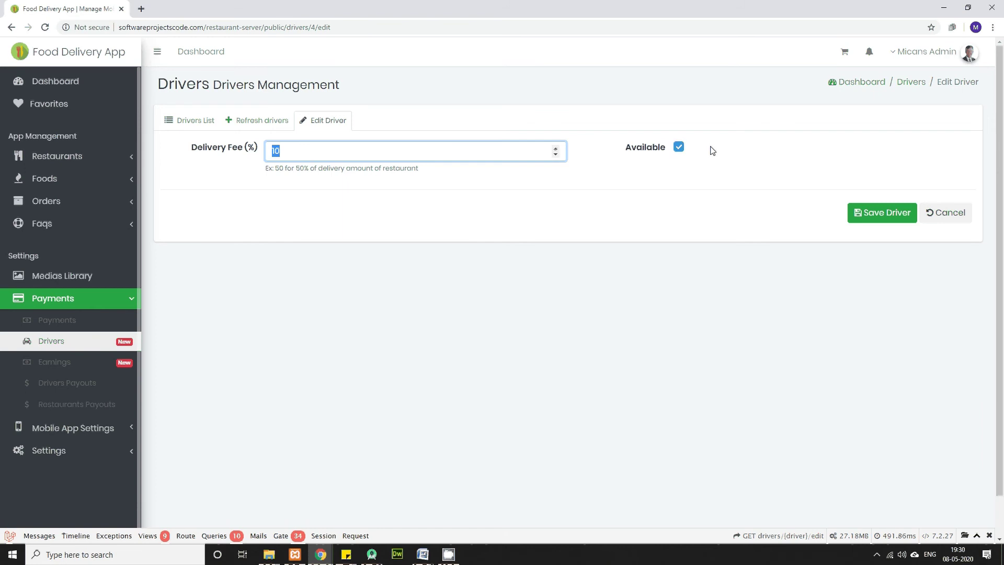
{"action": "left_click", "coordinate": [950, 218]}
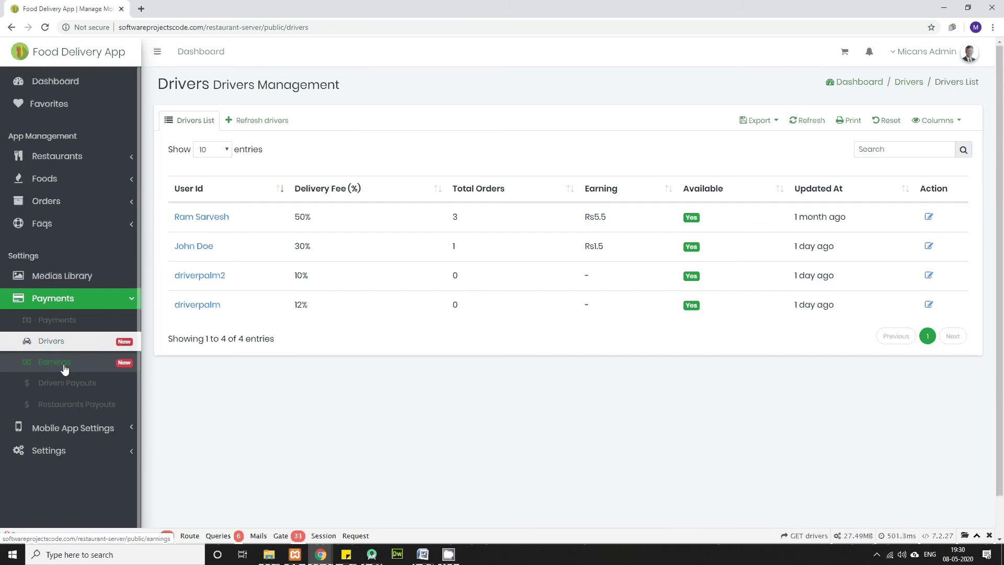
Step: Review the per-restaurant Earnings, including Home Cooking Experience's figures
{"action": "left_click", "coordinate": [64, 368]}
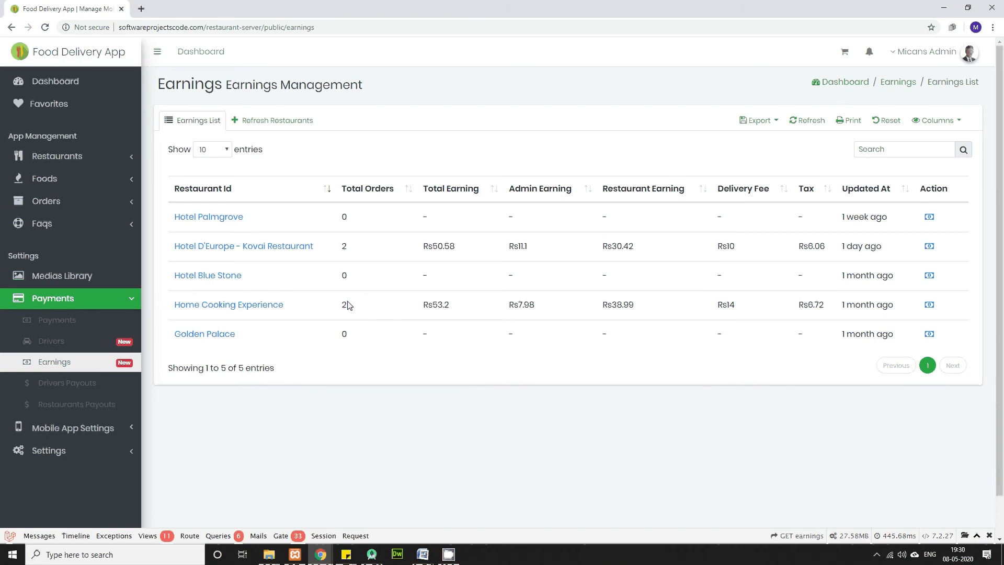
{"action": "left_click_drag", "start_coordinate": [374, 307], "coordinate": [847, 317]}
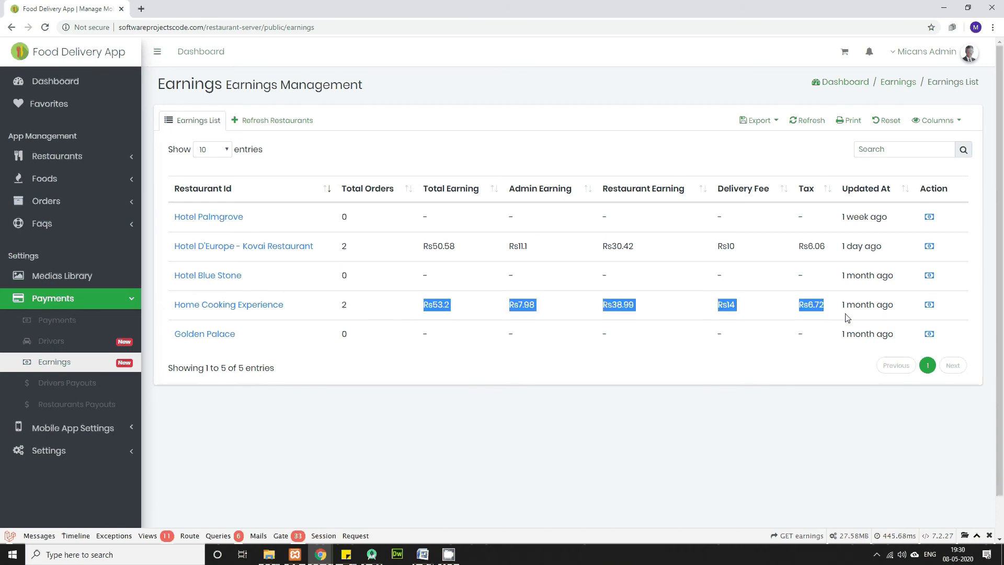
{"action": "left_click", "coordinate": [437, 443]}
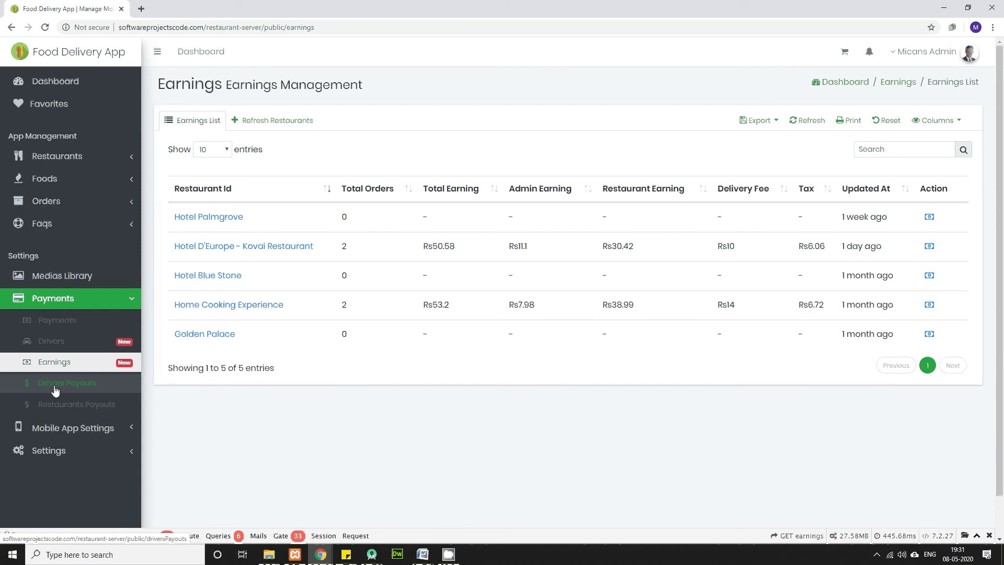
Step: Reload the Drivers Payouts list after it fails, then view Restaurants Payouts
{"action": "left_click", "coordinate": [55, 390]}
{"action": "left_click", "coordinate": [15, 32]}
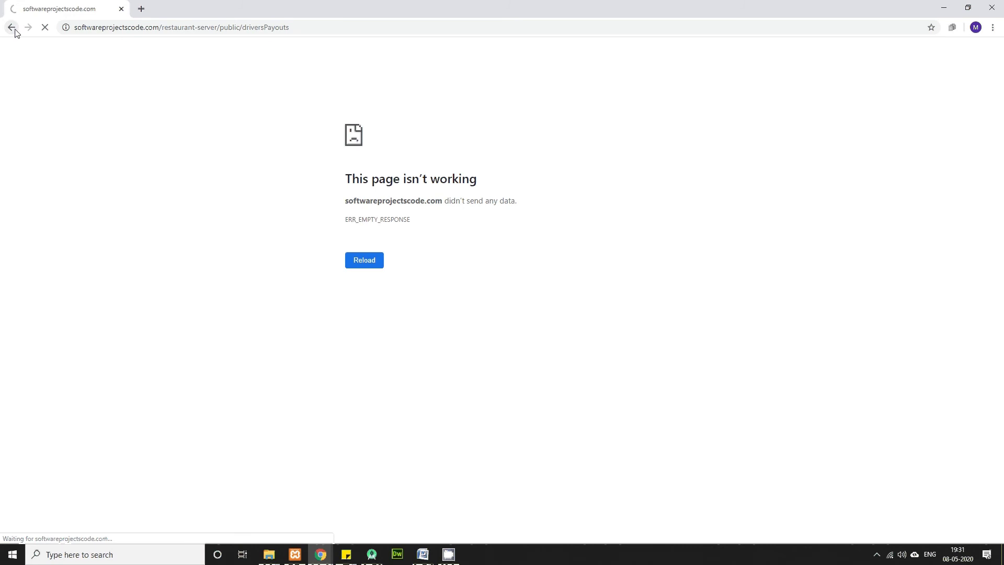
{"action": "left_click", "coordinate": [28, 27]}
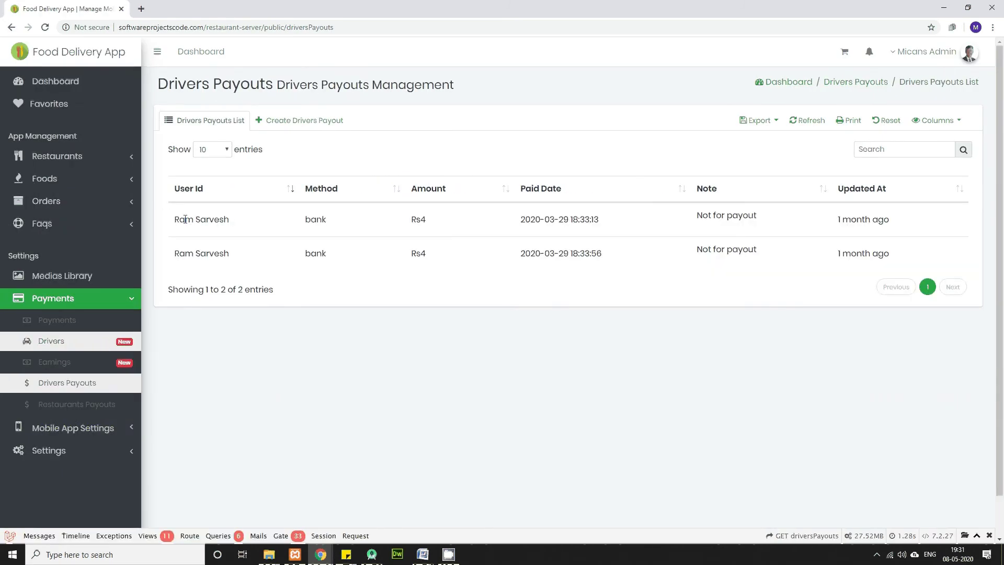
{"action": "left_click_drag", "start_coordinate": [292, 246], "coordinate": [339, 388]}
{"action": "left_click", "coordinate": [148, 439]}
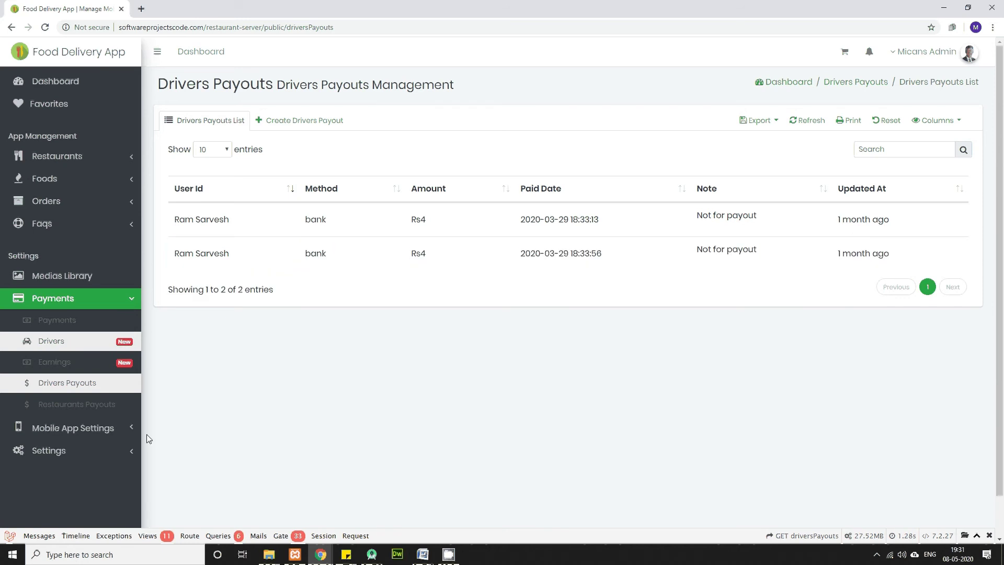
{"action": "left_click", "coordinate": [83, 410]}
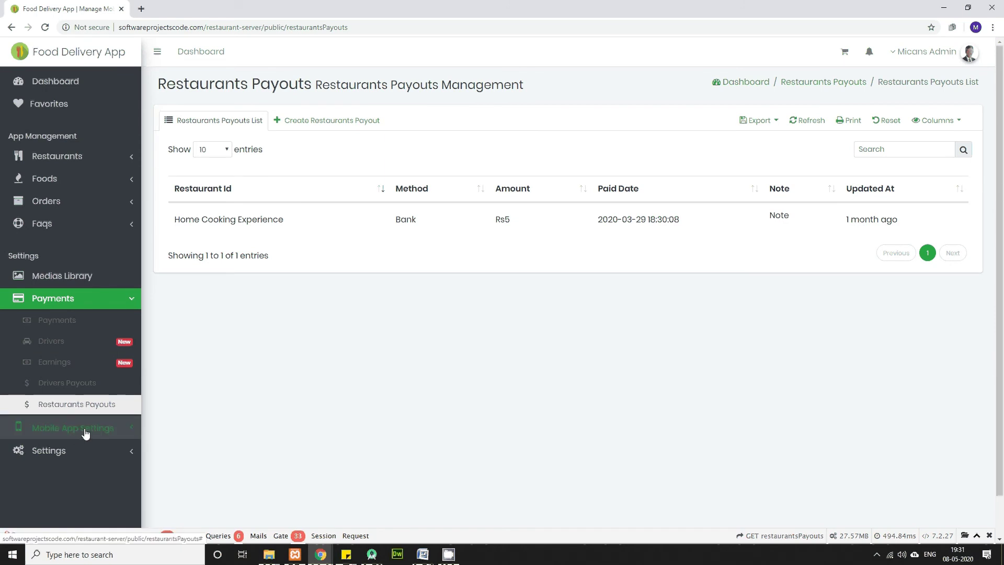
Step: View the Global Settings page (Dark Theme, Green), then open the Orders list topped by order #12
{"action": "left_click", "coordinate": [130, 431]}
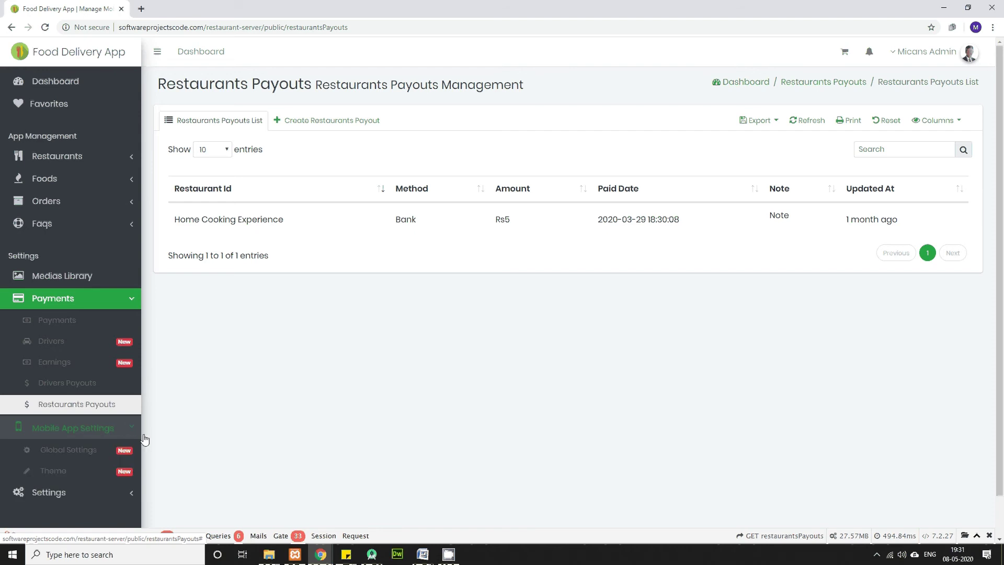
{"action": "scroll", "coordinate": [183, 445], "scroll_direction": "down", "scroll_amount": 1}
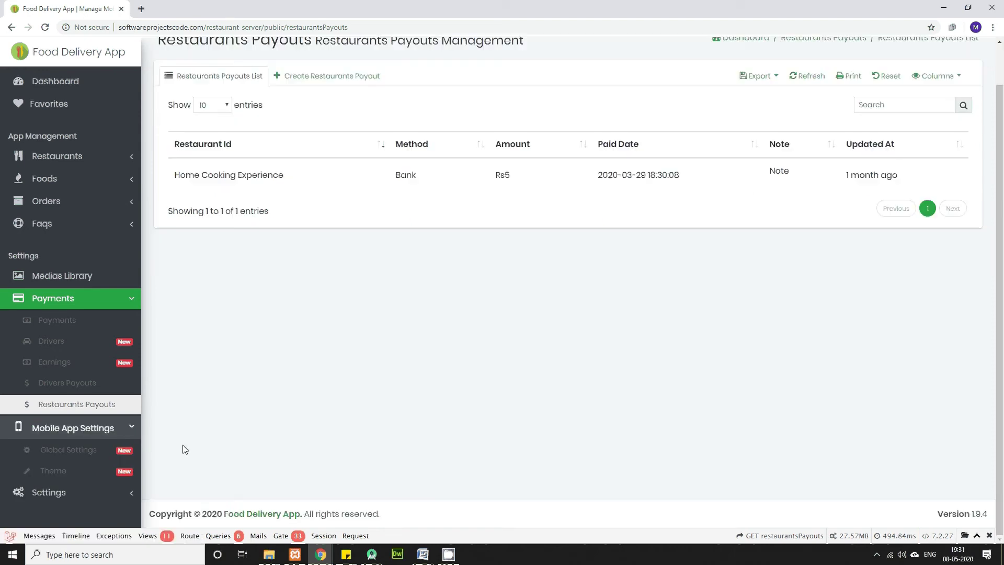
{"action": "left_click", "coordinate": [58, 490]}
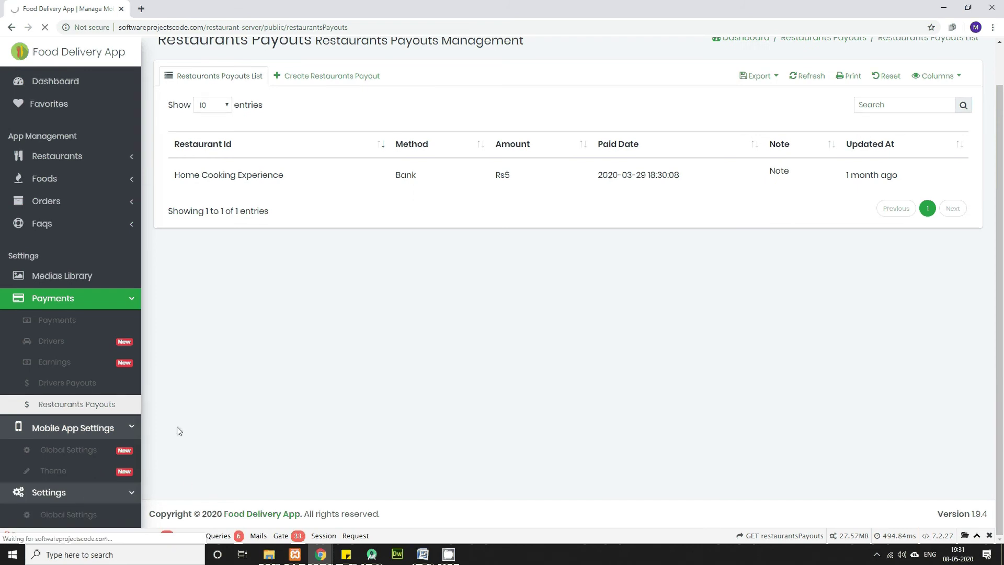
{"action": "left_click", "coordinate": [73, 455]}
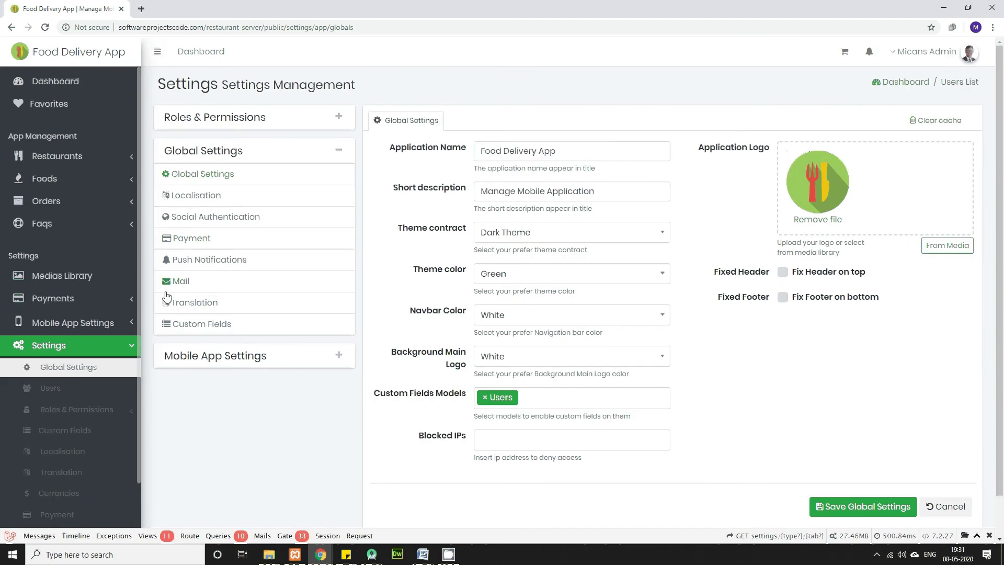
{"action": "left_click", "coordinate": [338, 355]}
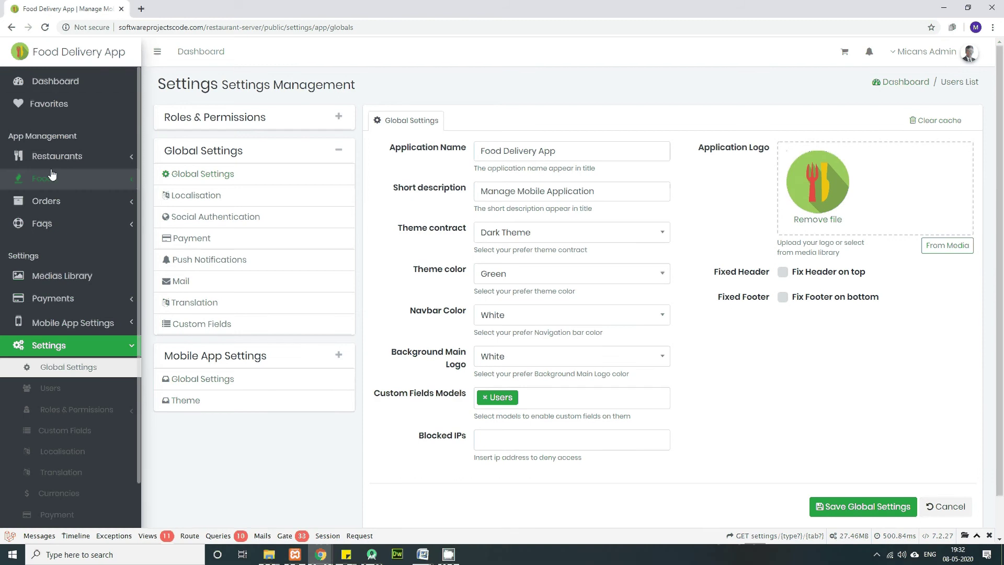
{"action": "left_click", "coordinate": [46, 202]}
{"action": "left_click", "coordinate": [47, 222]}
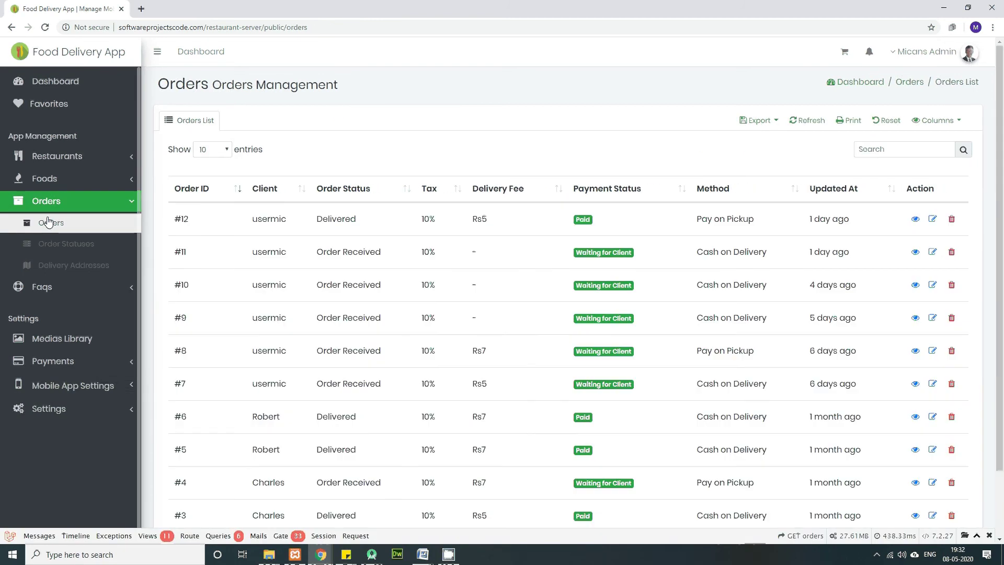
Step: Open order #12 for editing and look through its Client, Delivery Boy and Order Status choices
{"action": "left_click", "coordinate": [935, 222]}
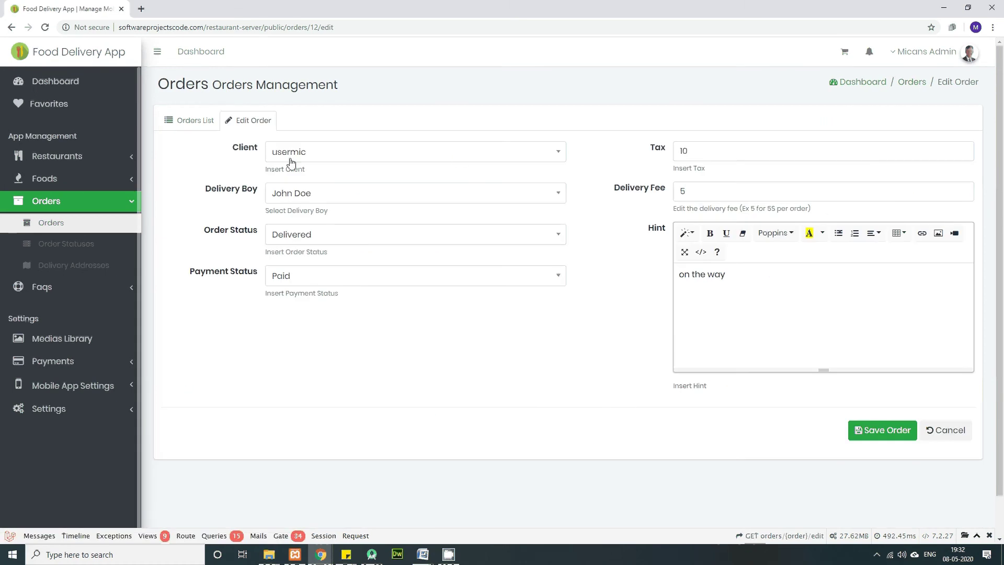
{"action": "left_click", "coordinate": [544, 153]}
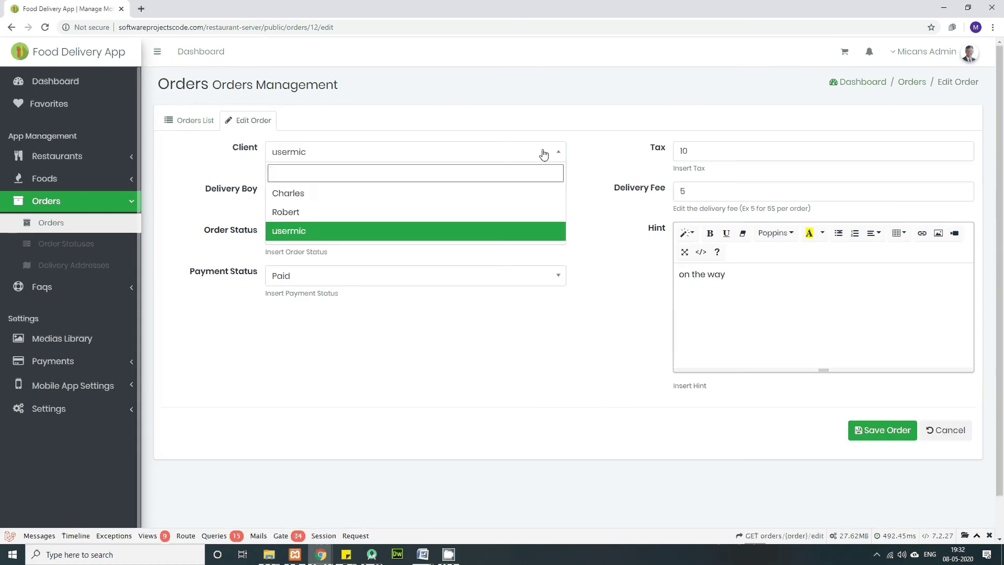
{"action": "left_click", "coordinate": [544, 154]}
{"action": "left_click", "coordinate": [536, 198]}
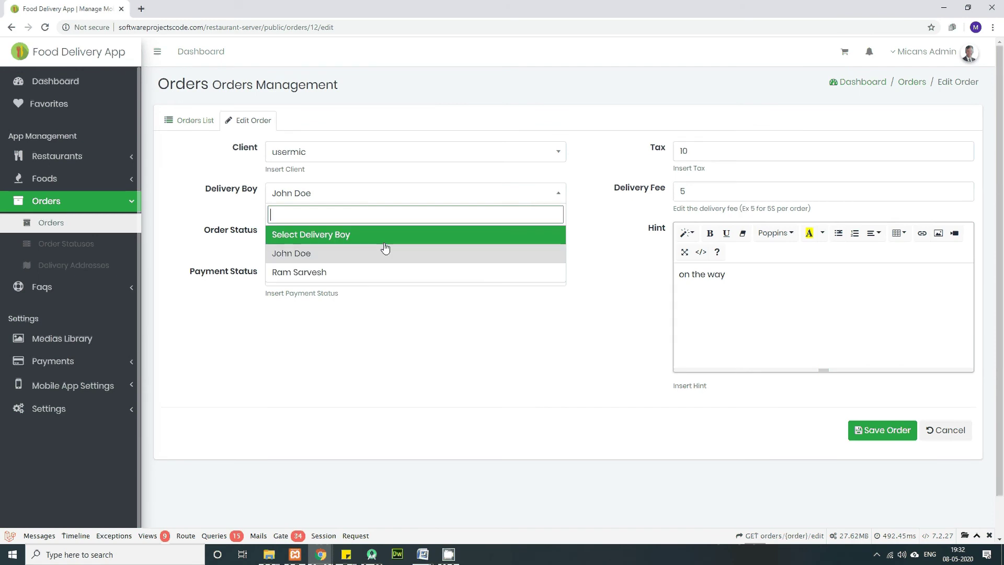
{"action": "left_click", "coordinate": [348, 258]}
{"action": "left_click", "coordinate": [554, 236]}
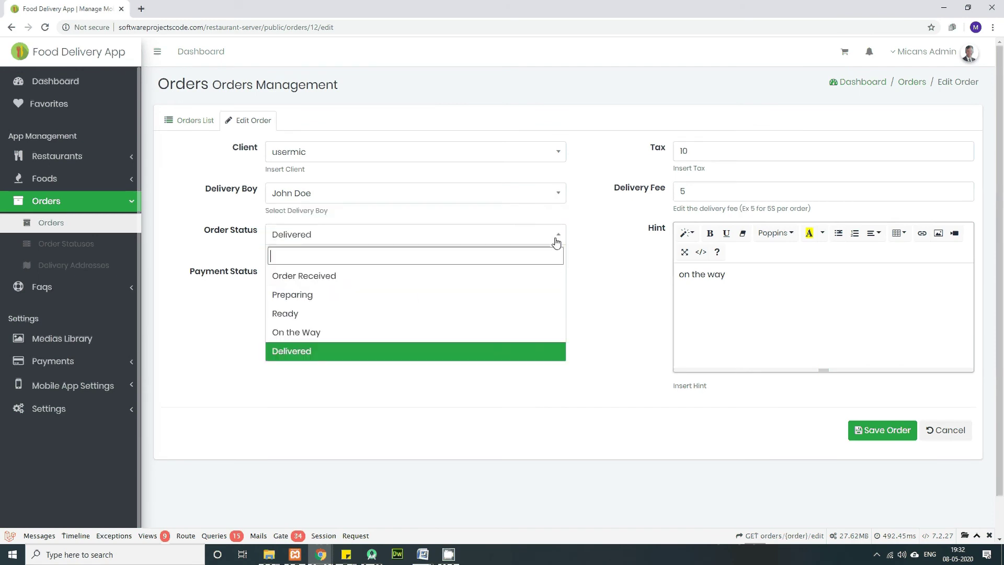
{"action": "left_click", "coordinate": [308, 336]}
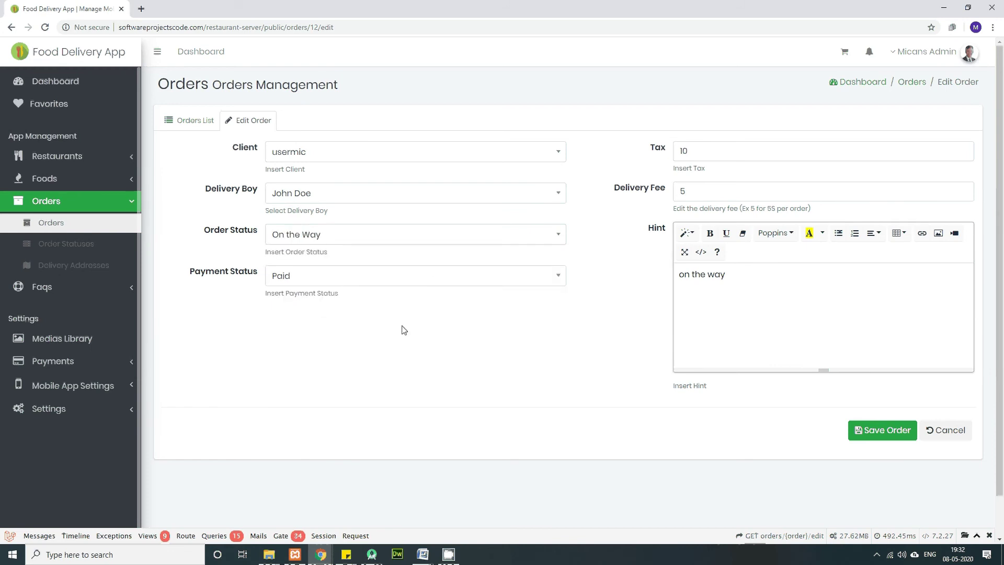
Step: Check the Paid payment status and fee fields, cancel the edits, and go to the Dashboard
{"action": "left_click", "coordinate": [505, 238]}
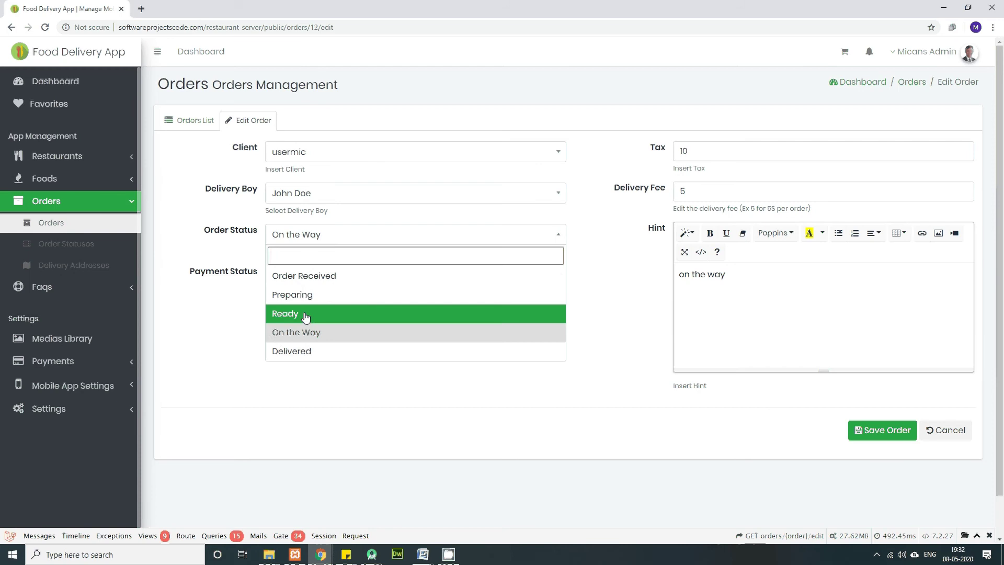
{"action": "left_click", "coordinate": [251, 307]}
{"action": "left_click", "coordinate": [311, 282]}
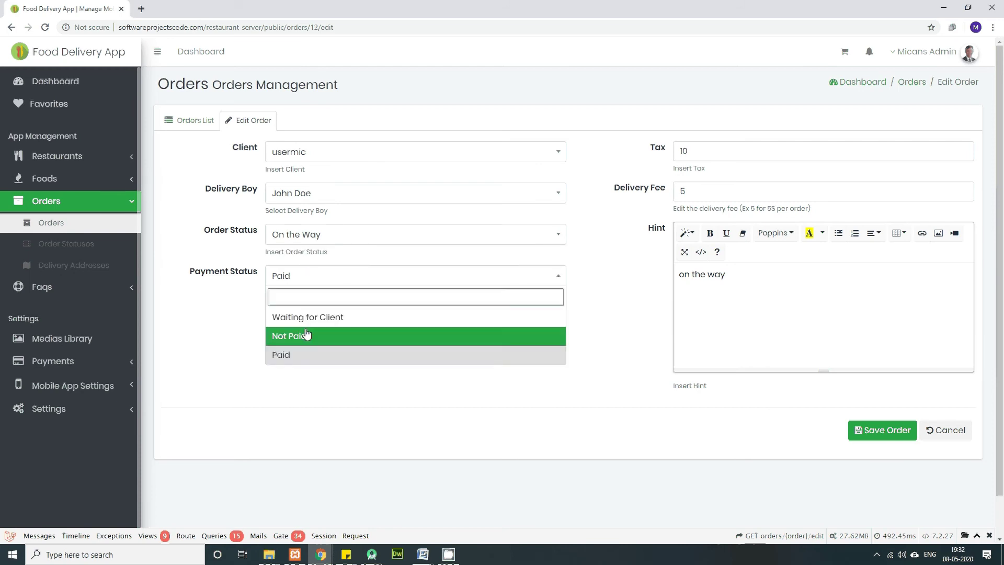
{"action": "left_click", "coordinate": [756, 128]}
{"action": "key", "text": "Tab"}
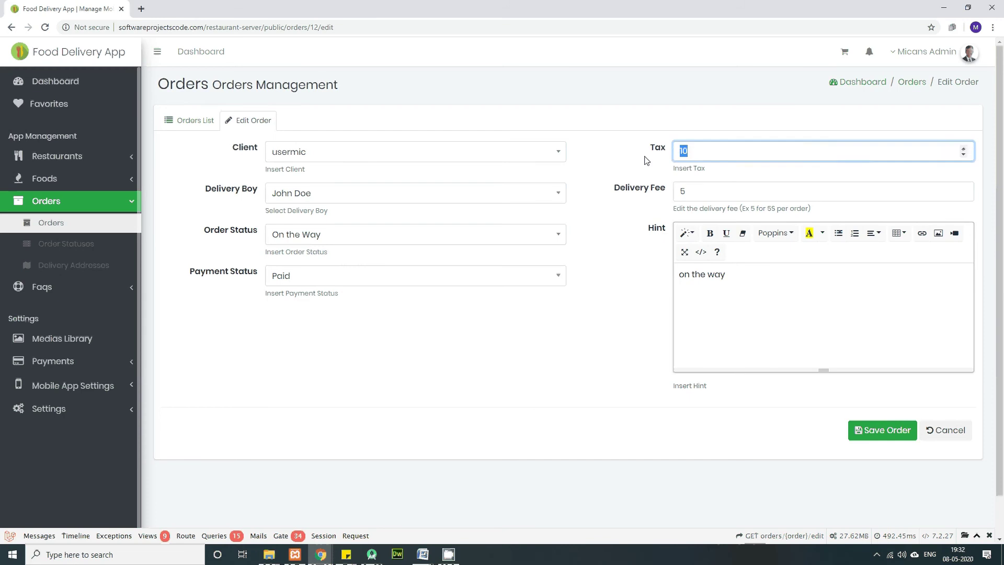
{"action": "key", "text": "Tab"}
{"action": "key", "text": "Tab"}
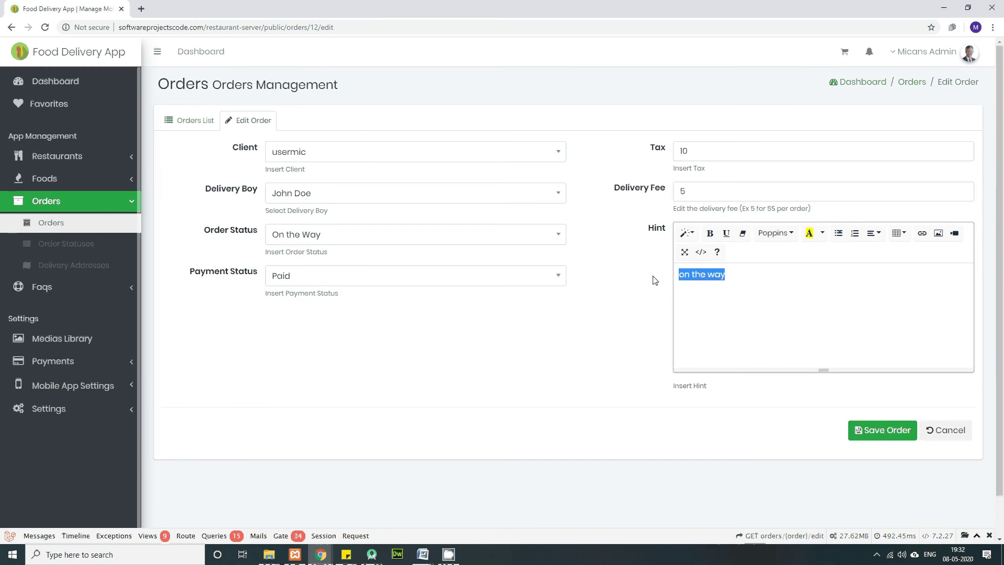
{"action": "left_click", "coordinate": [948, 436]}
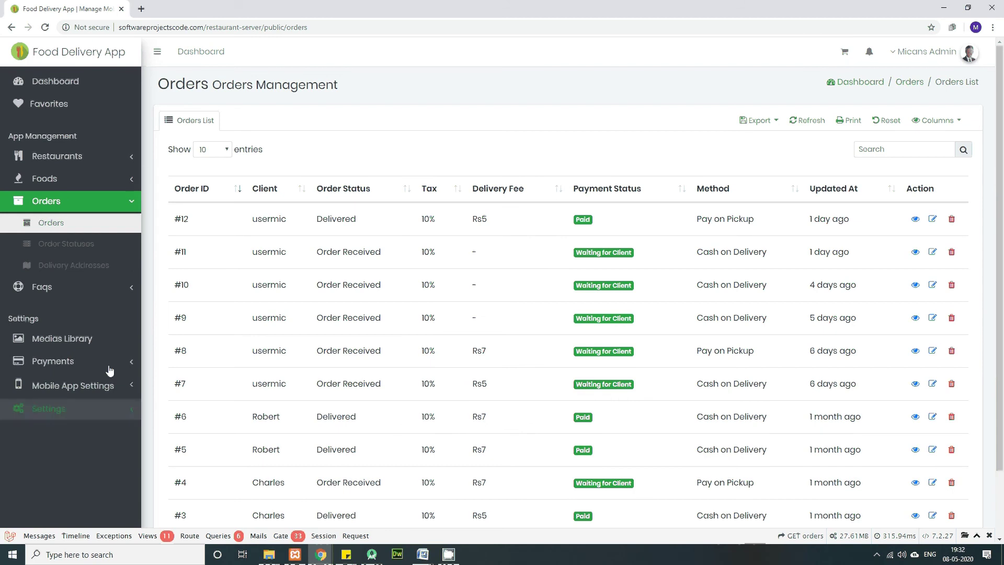
{"action": "left_click", "coordinate": [57, 83]}
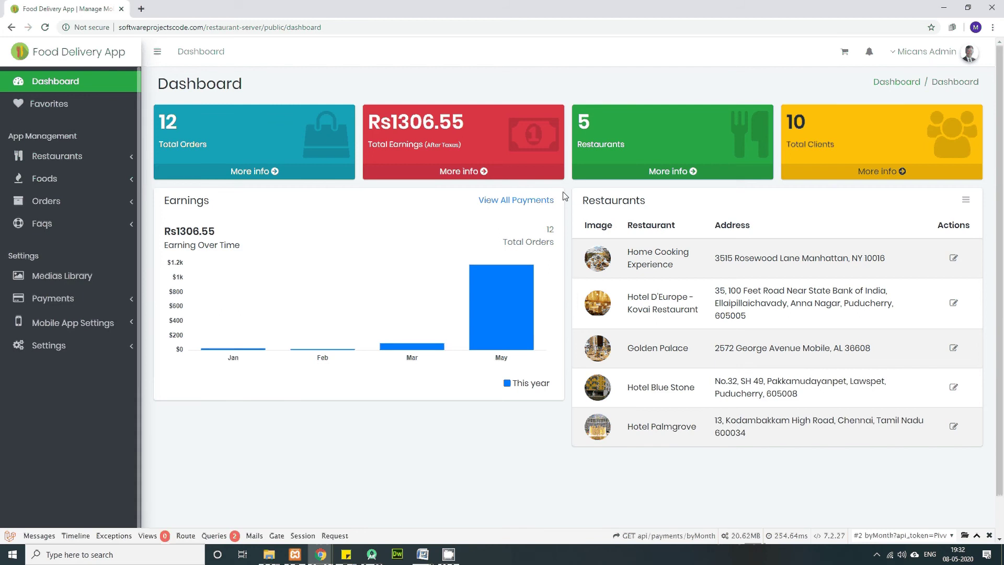
Step: Glance at a blank Create Restaurant form, then open the Foods > Categories list
{"action": "left_click", "coordinate": [52, 163]}
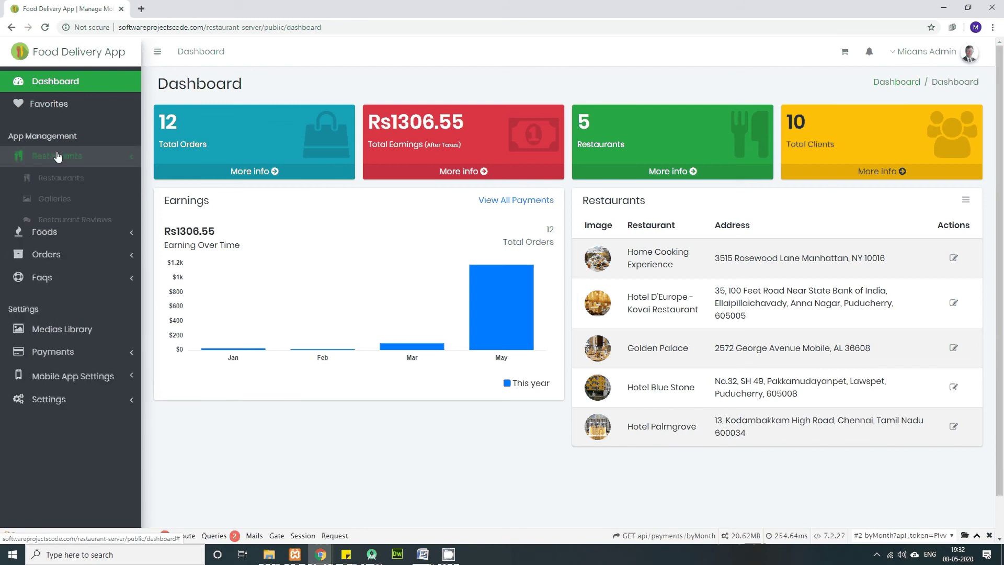
{"action": "left_click", "coordinate": [65, 179]}
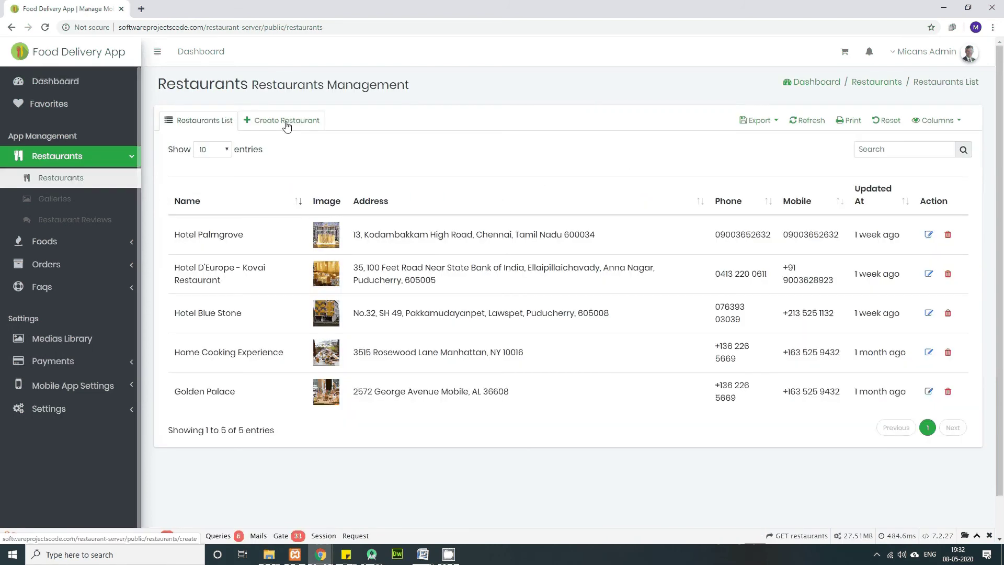
{"action": "left_click", "coordinate": [289, 123]}
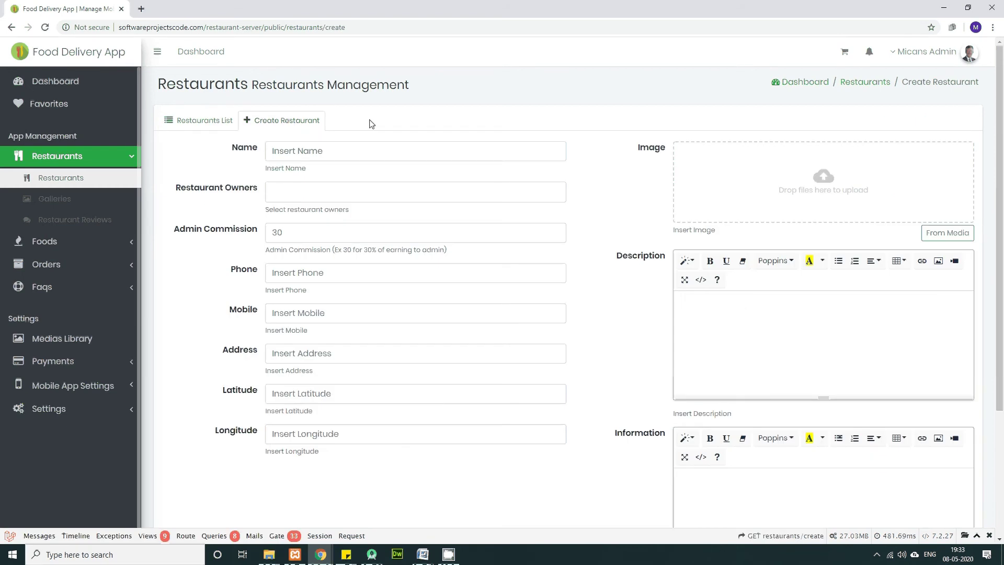
{"action": "left_click", "coordinate": [344, 150]}
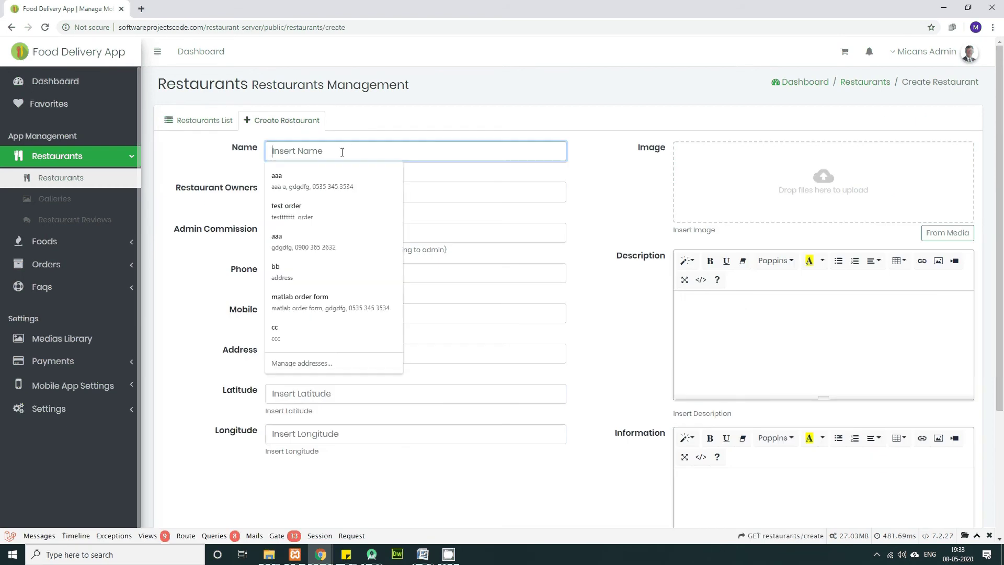
{"action": "left_click", "coordinate": [213, 150]}
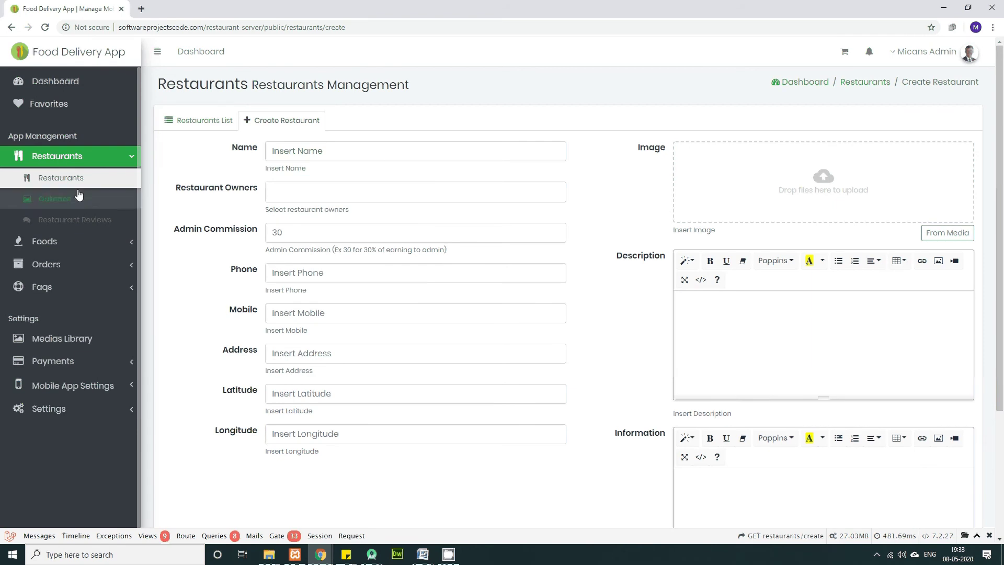
{"action": "left_click", "coordinate": [59, 247]}
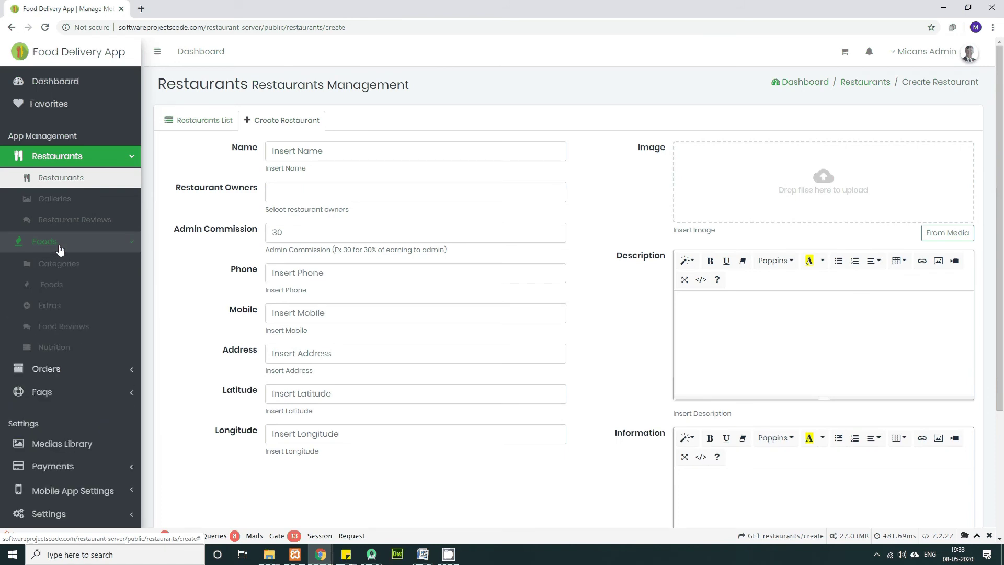
{"action": "left_click", "coordinate": [57, 268]}
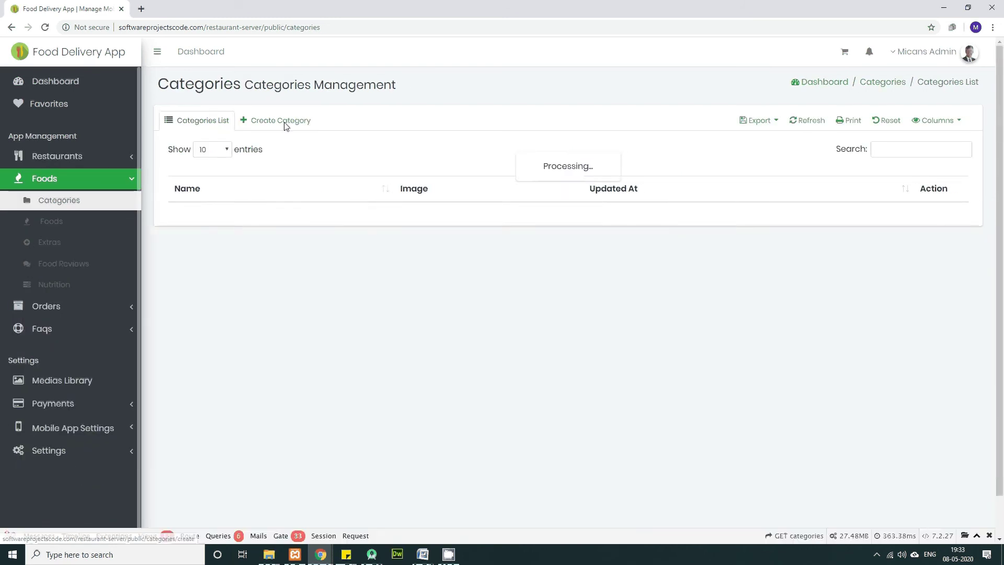
Step: View the Create Category and Create Food forms (defaulting to Grains), then return to the Restaurants list
{"action": "left_click", "coordinate": [293, 121]}
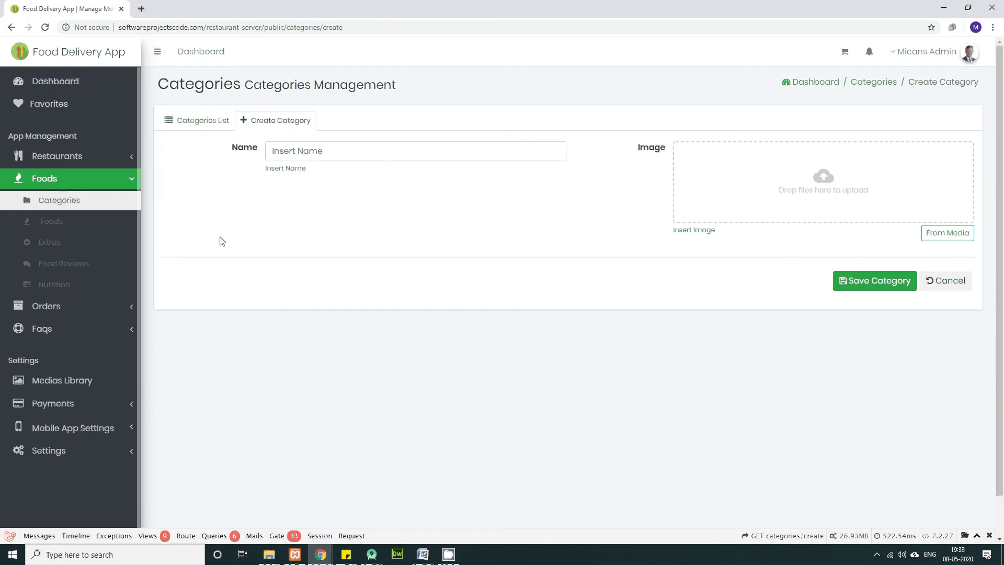
{"action": "left_click", "coordinate": [58, 229]}
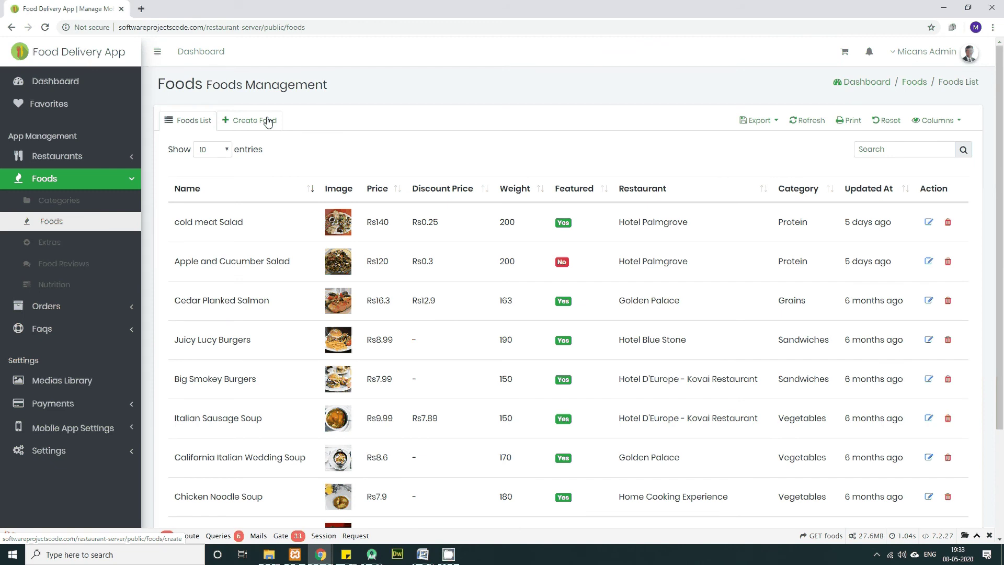
{"action": "left_click", "coordinate": [268, 121]}
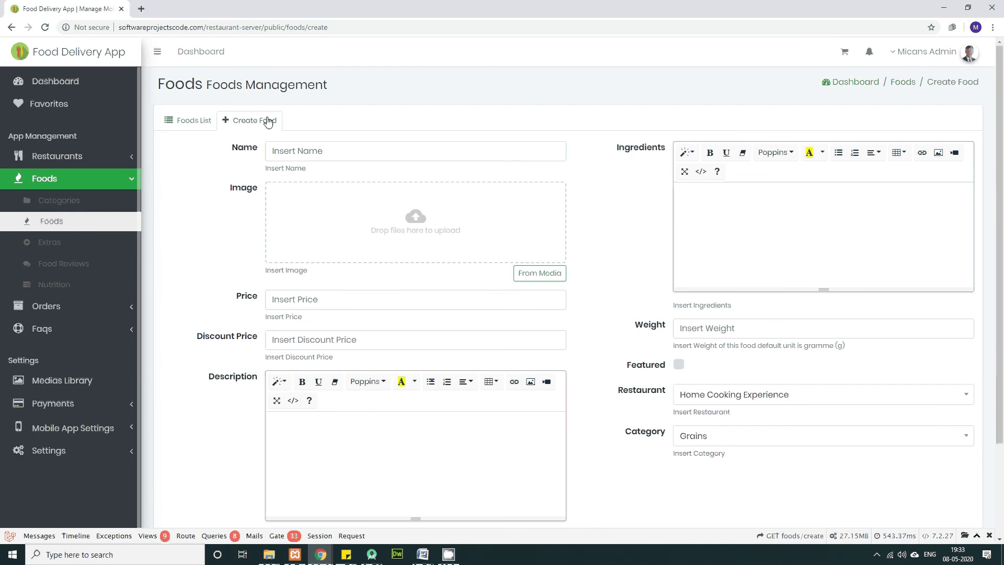
{"action": "scroll", "coordinate": [226, 316], "scroll_direction": "down", "scroll_amount": 2}
{"action": "scroll", "coordinate": [228, 319], "scroll_direction": "up", "scroll_amount": 2}
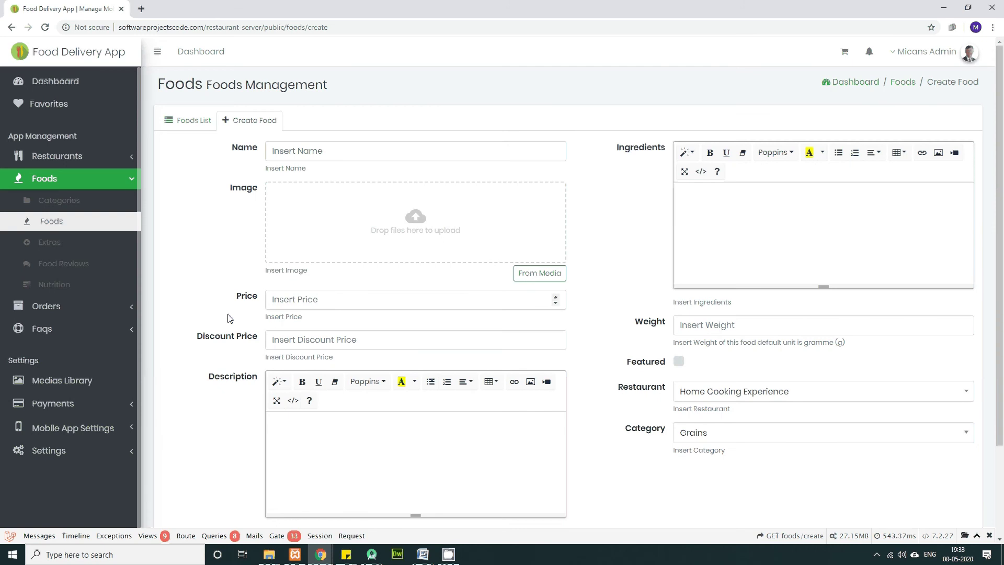
{"action": "scroll", "coordinate": [228, 317], "scroll_direction": "down", "scroll_amount": 2}
{"action": "scroll", "coordinate": [379, 314], "scroll_direction": "up", "scroll_amount": 2}
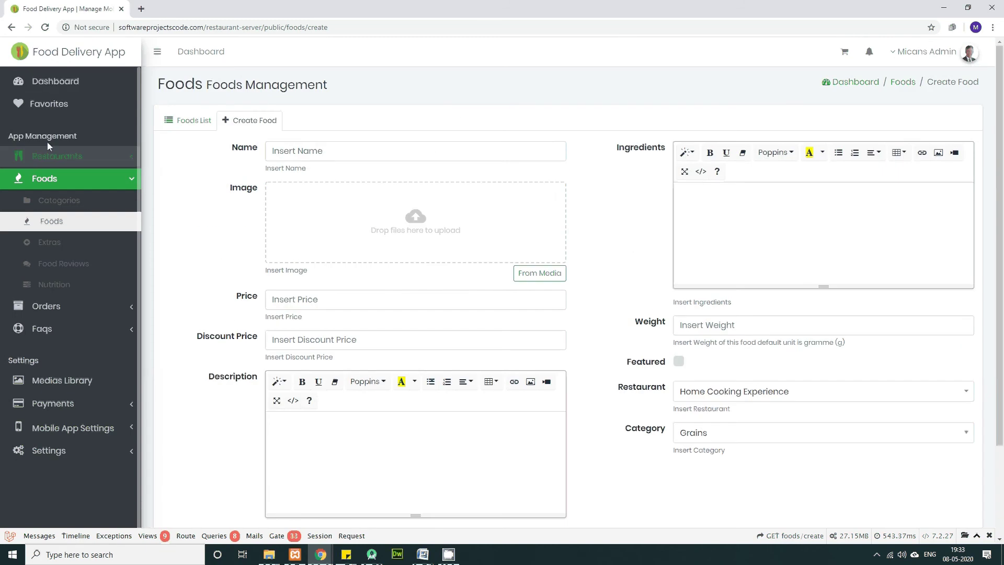
{"action": "left_click", "coordinate": [85, 156]}
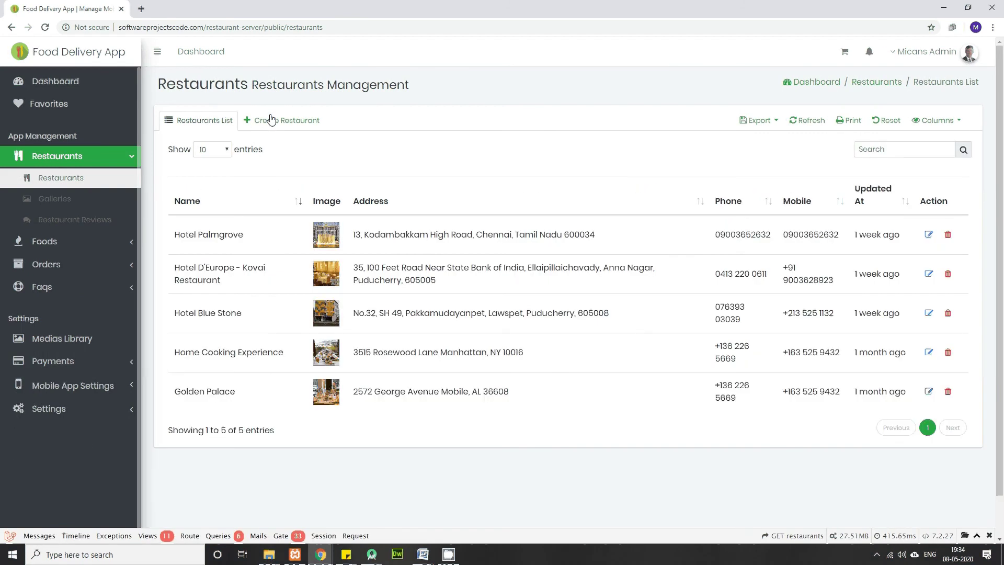
Step: Start a new restaurant named Les Saveurs, copied from the Word notes, leaving owners empty
{"action": "left_click", "coordinate": [278, 120]}
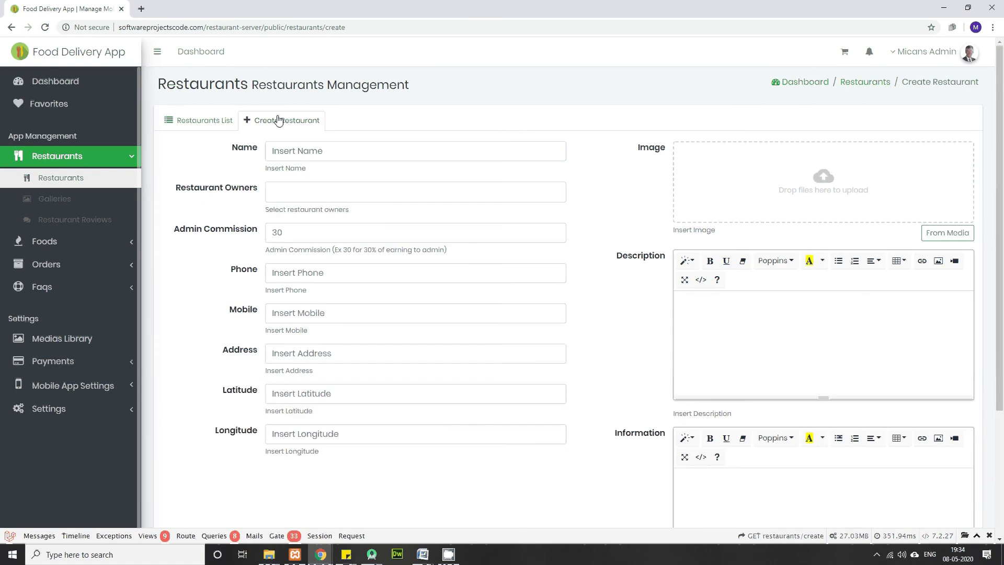
{"action": "mouse_move", "coordinate": [450, 557]}
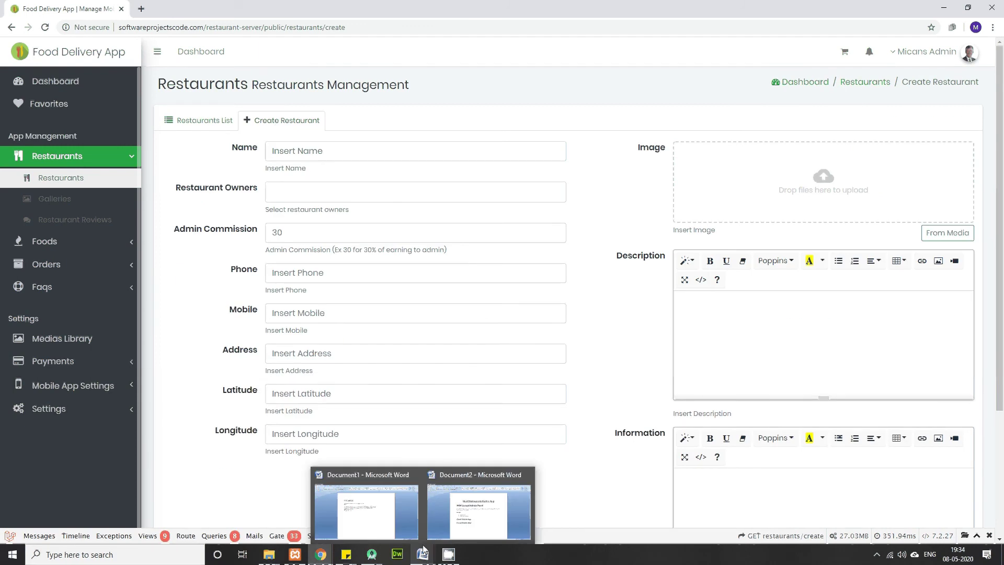
{"action": "left_click", "coordinate": [366, 510]}
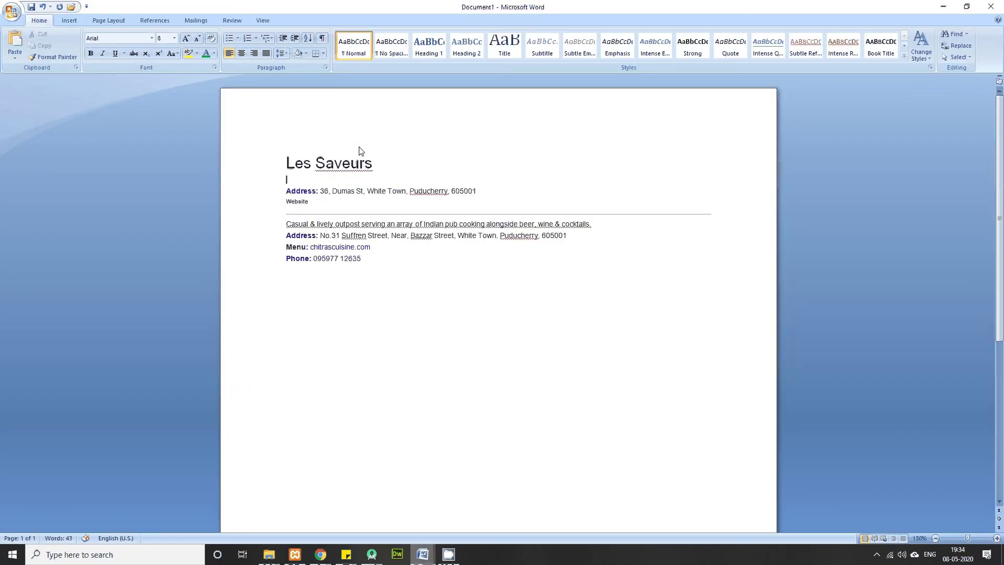
{"action": "left_click_drag", "start_coordinate": [292, 166], "coordinate": [366, 172]}
{"action": "key", "text": "ctrl+c"}
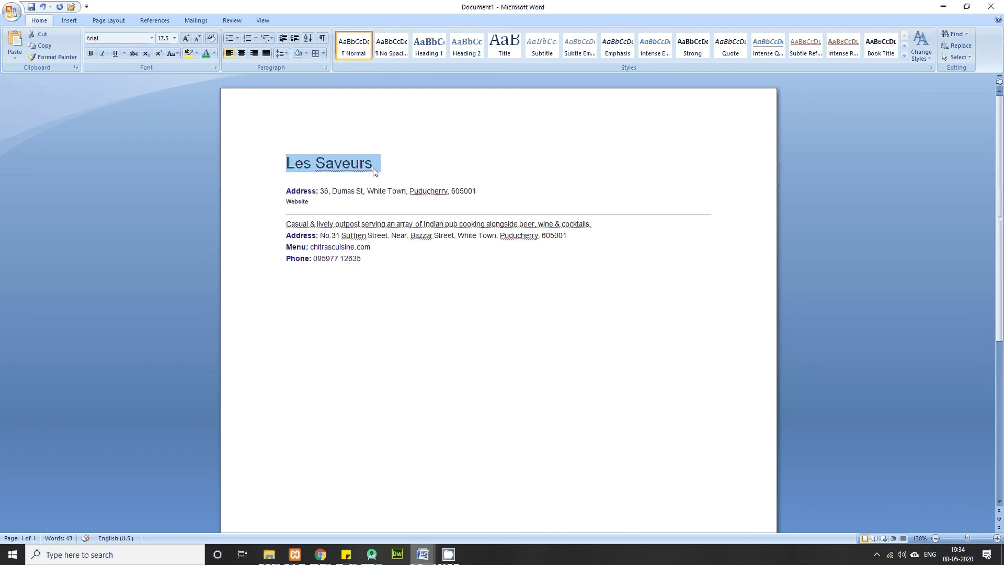
{"action": "key", "text": "alt+Tab"}
{"action": "left_click", "coordinate": [333, 151]}
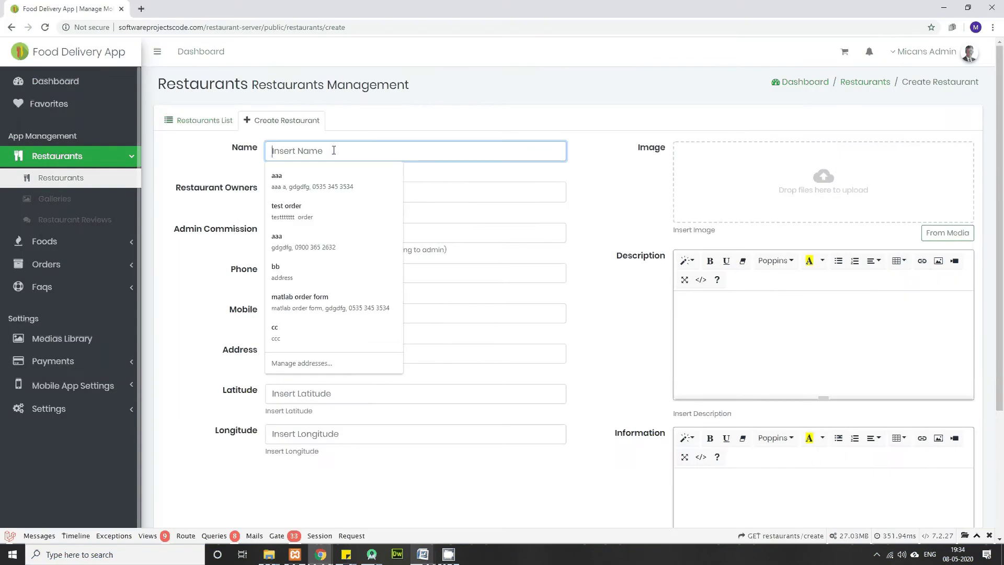
{"action": "key", "text": "ctrl+v"}
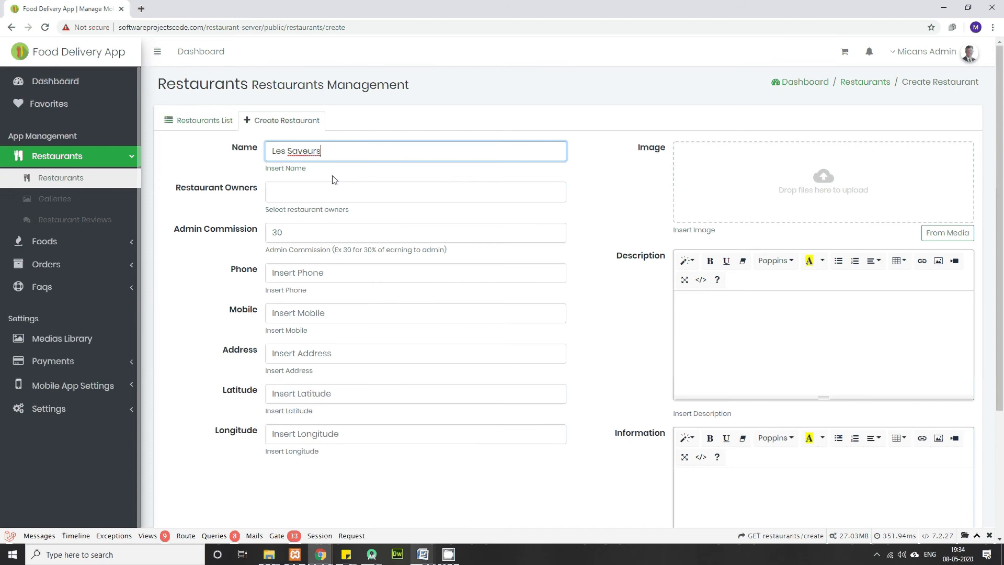
{"action": "left_click", "coordinate": [298, 192]}
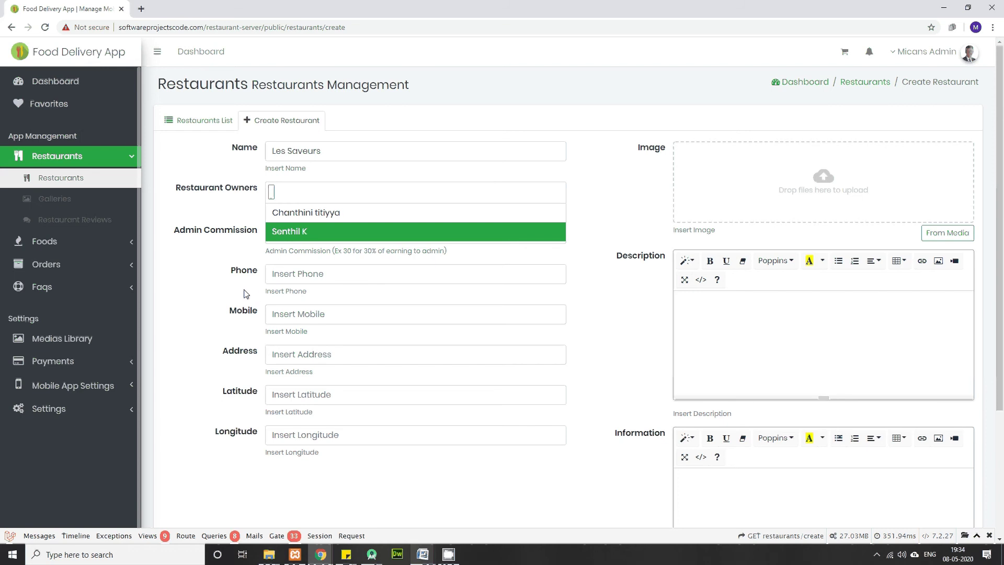
{"action": "left_click", "coordinate": [174, 298]}
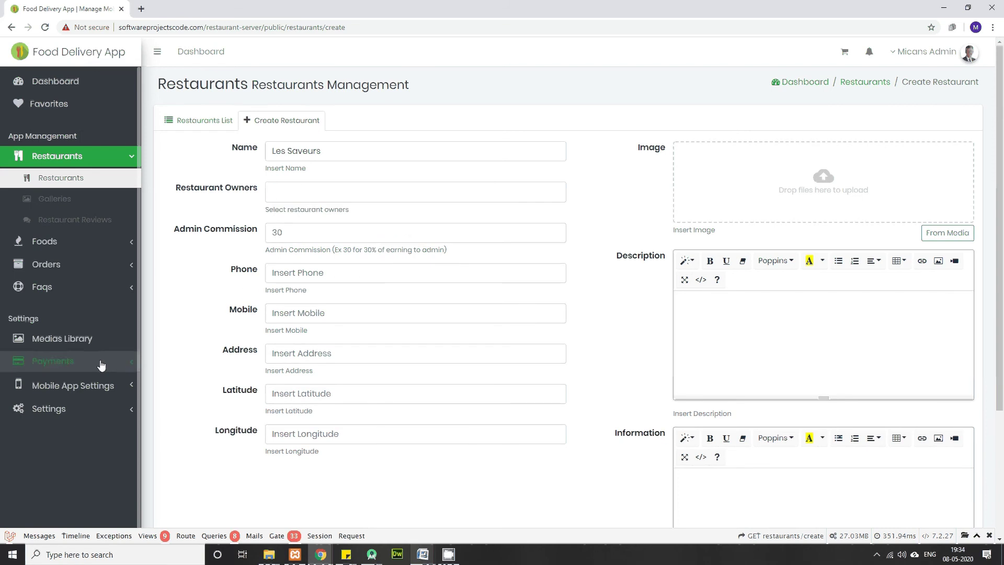
{"action": "left_click", "coordinate": [97, 412]}
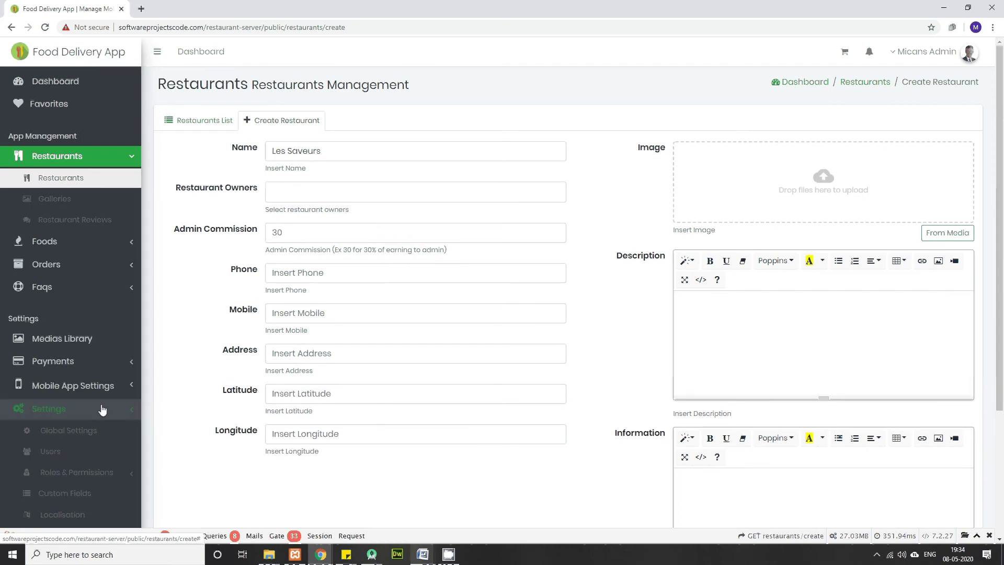
Step: Open the Create User form and enter the new user's full name
{"action": "left_click", "coordinate": [63, 457]}
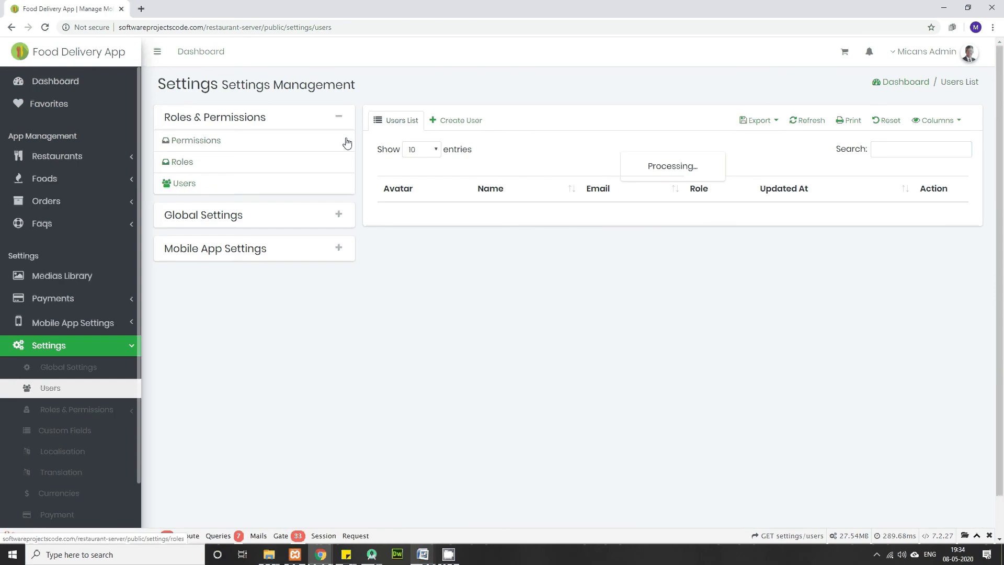
{"action": "left_click", "coordinate": [468, 122]}
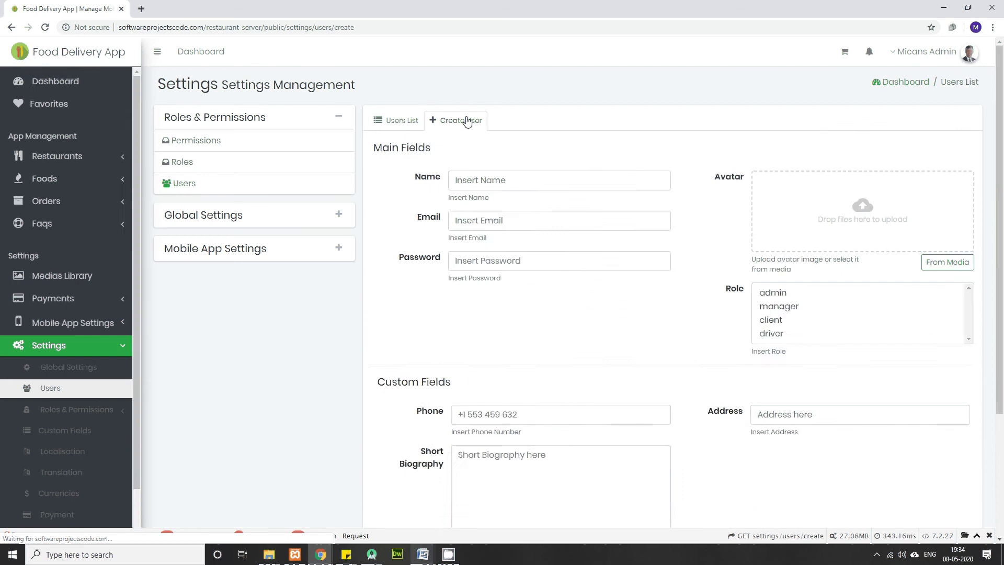
{"action": "left_click", "coordinate": [488, 182]}
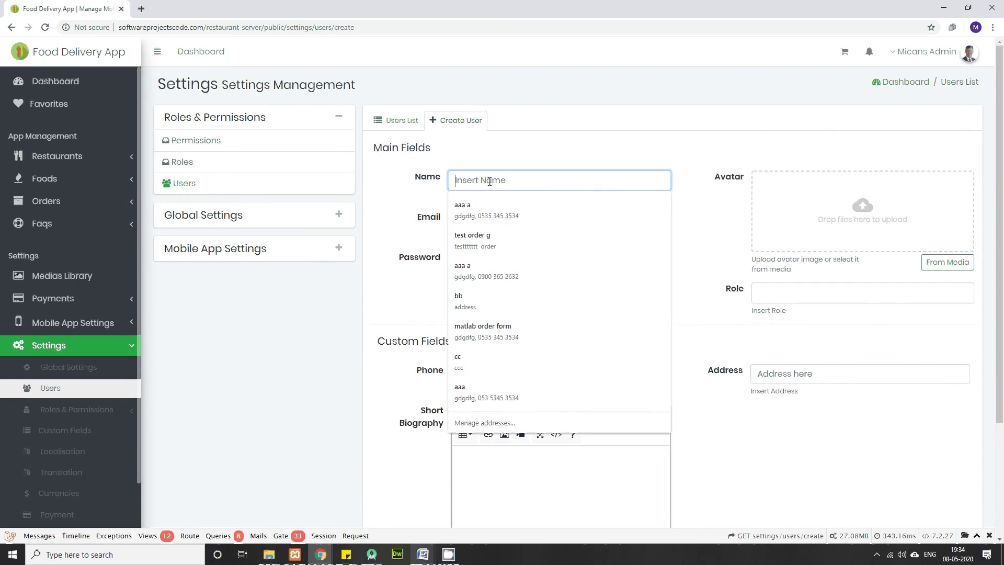
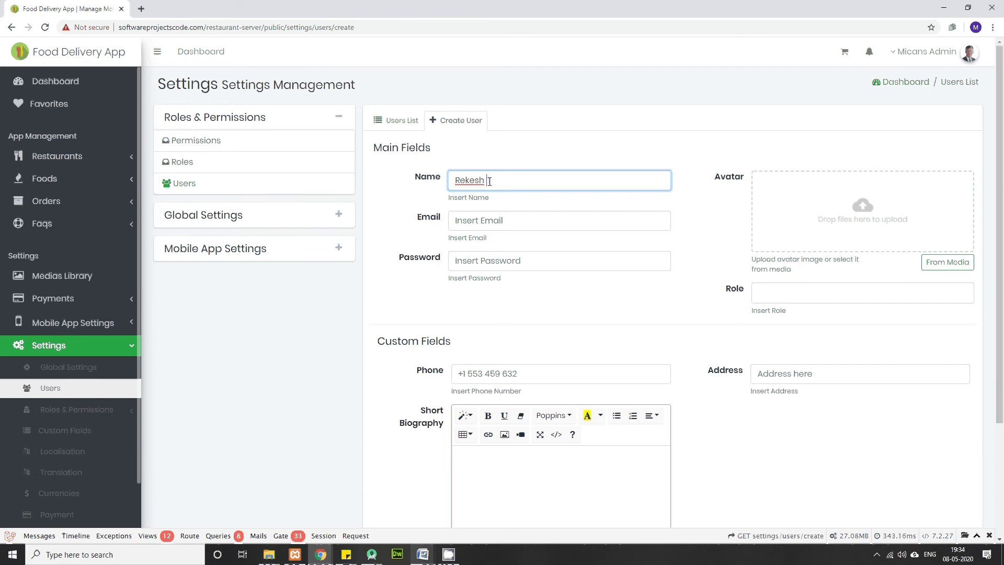
Step: Pick the user's e-mail address from the saved autofill suggestions and enter a password
{"action": "left_click", "coordinate": [504, 220]}
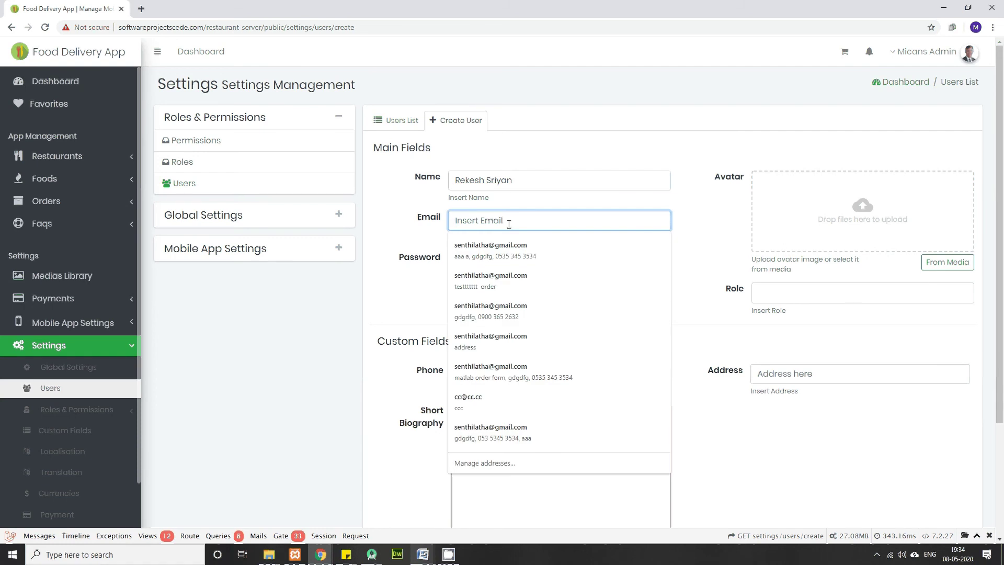
{"action": "left_click", "coordinate": [263, 358]}
{"action": "left_click", "coordinate": [480, 224]}
{"action": "type", "text": "mi"}
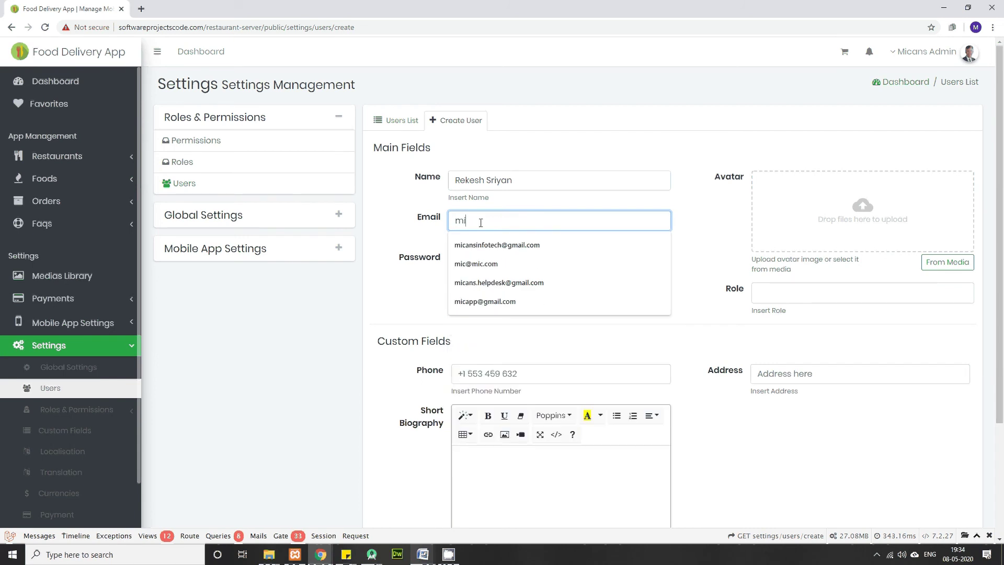
{"action": "key", "text": "Escape"}
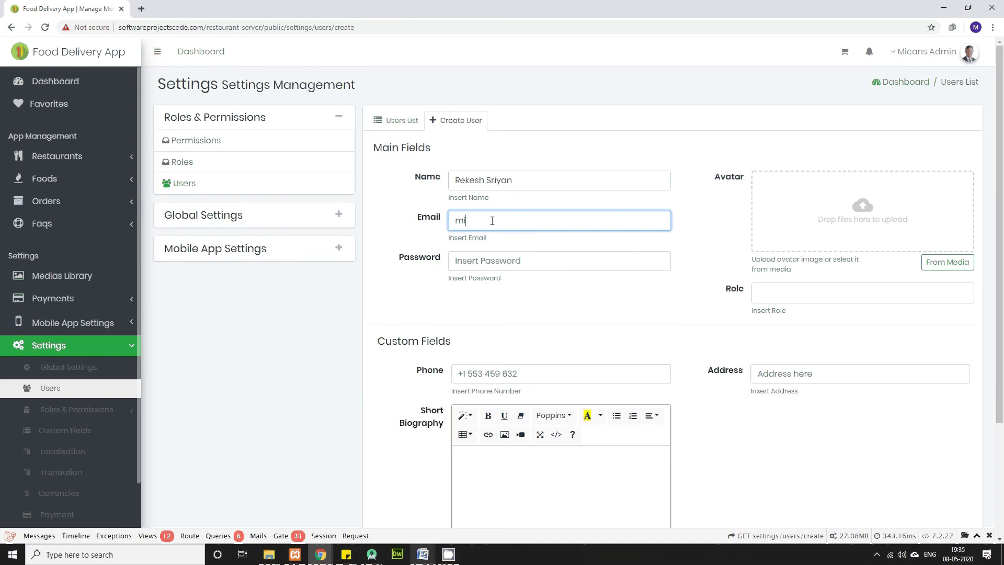
{"action": "type", "text": "capp"}
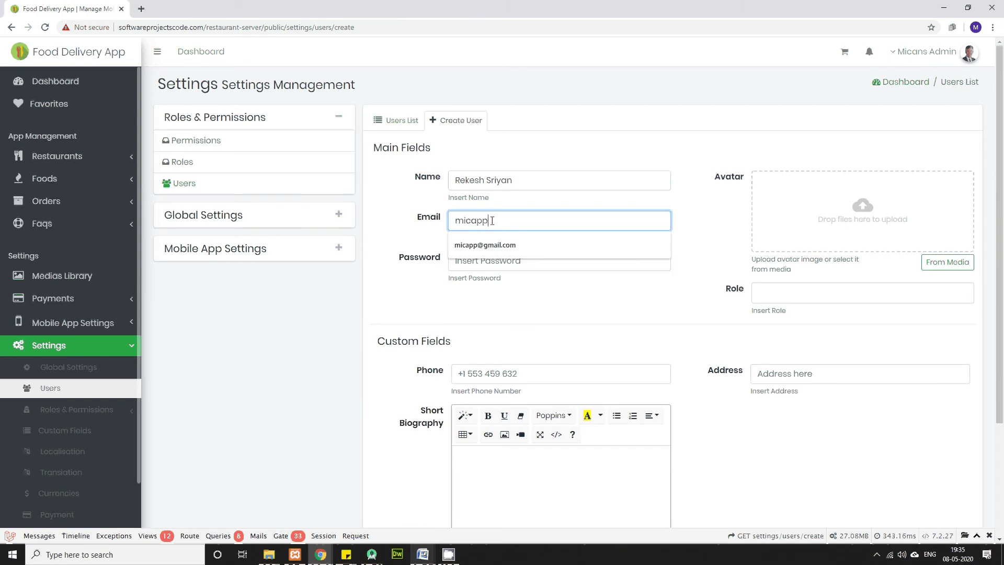
{"action": "key", "text": "Down"}
{"action": "key", "text": "Return"}
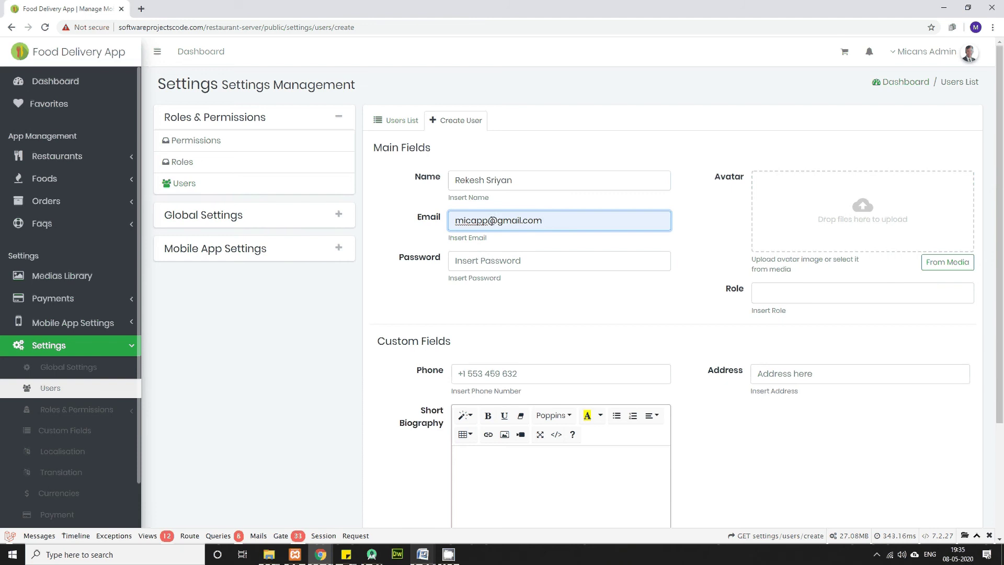
{"action": "left_click", "coordinate": [484, 260]}
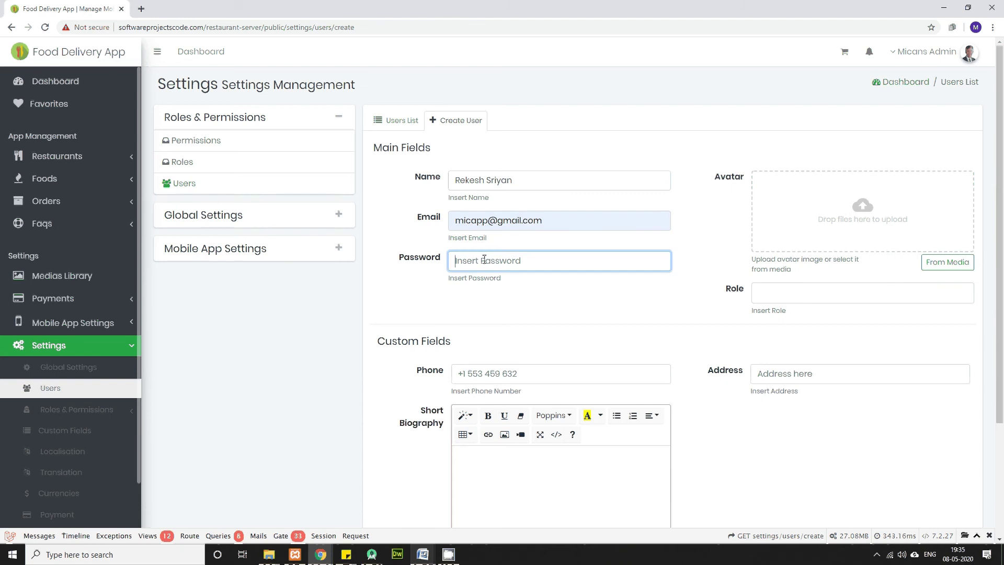
{"action": "type", "text": "123456"}
{"action": "left_click", "coordinate": [477, 374]}
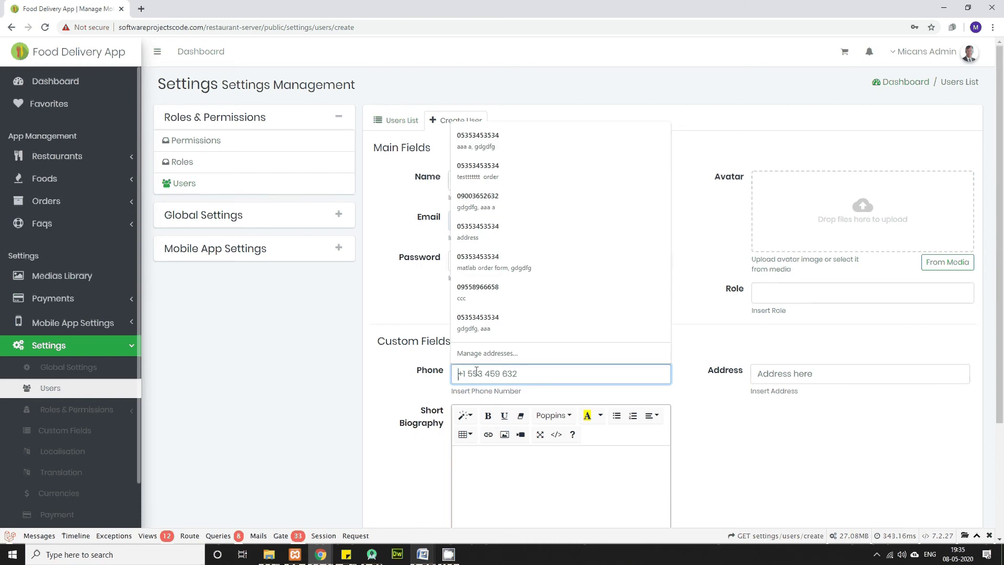
Step: Copy the restaurant's phone number from the Word notes into the user's Phone field
{"action": "left_click", "coordinate": [366, 517]}
{"action": "left_click", "coordinate": [359, 267]}
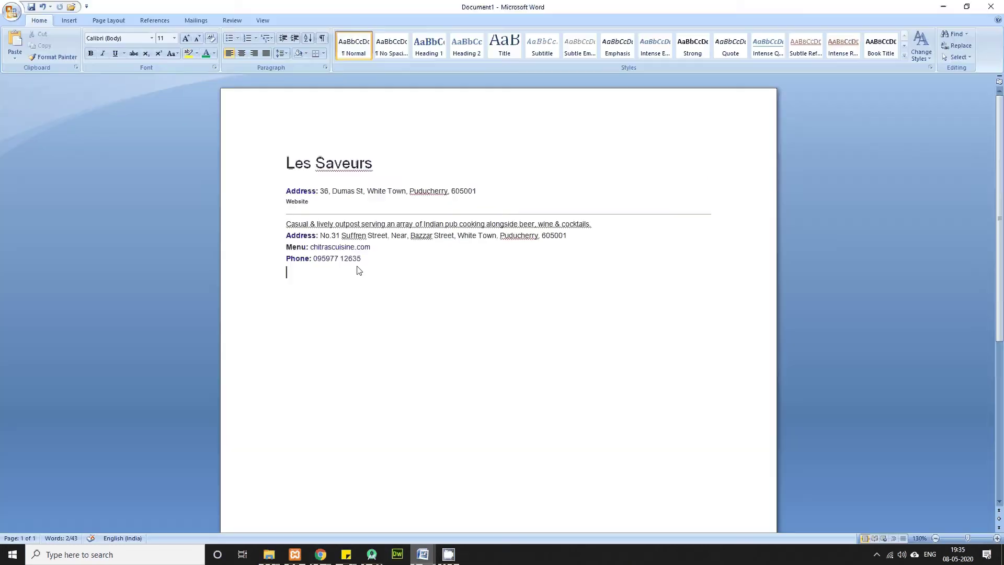
{"action": "left_click", "coordinate": [365, 260]}
{"action": "left_click_drag", "start_coordinate": [368, 261], "coordinate": [316, 263]}
{"action": "key", "text": "alt+Tab"}
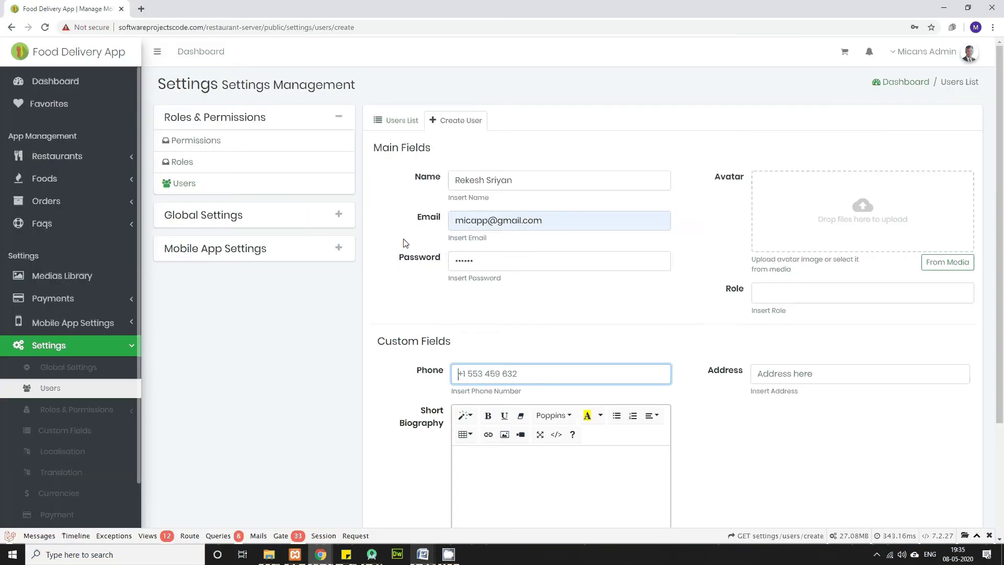
{"action": "left_click", "coordinate": [496, 373]}
{"action": "key", "text": "ctrl+v"}
Step: Enter 'bioaaa' as the short biography and upload manager.jpg from Downloads as the avatar
{"action": "left_click", "coordinate": [519, 469]}
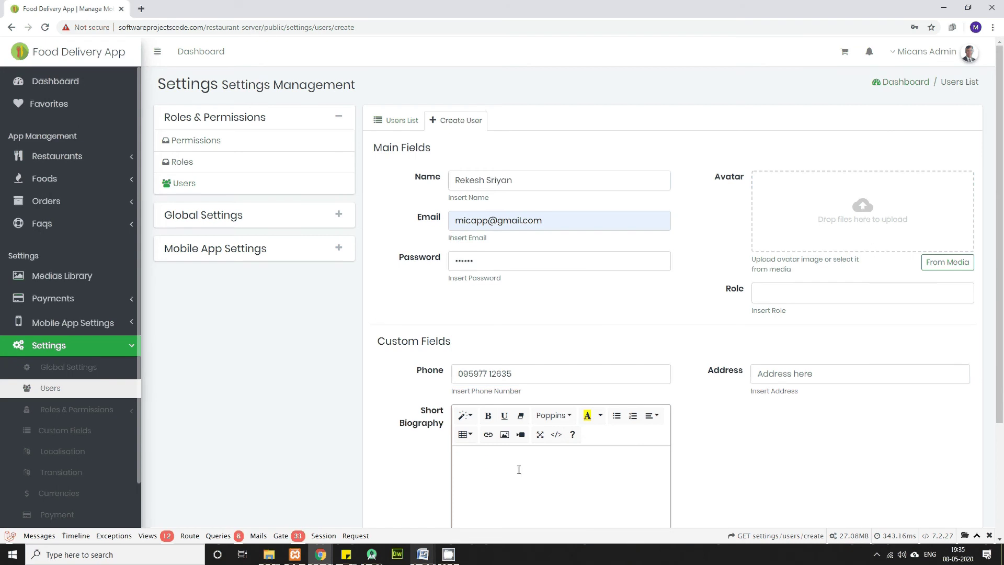
{"action": "type", "text": "bioaaa"}
{"action": "mouse_move", "coordinate": [272, 558]}
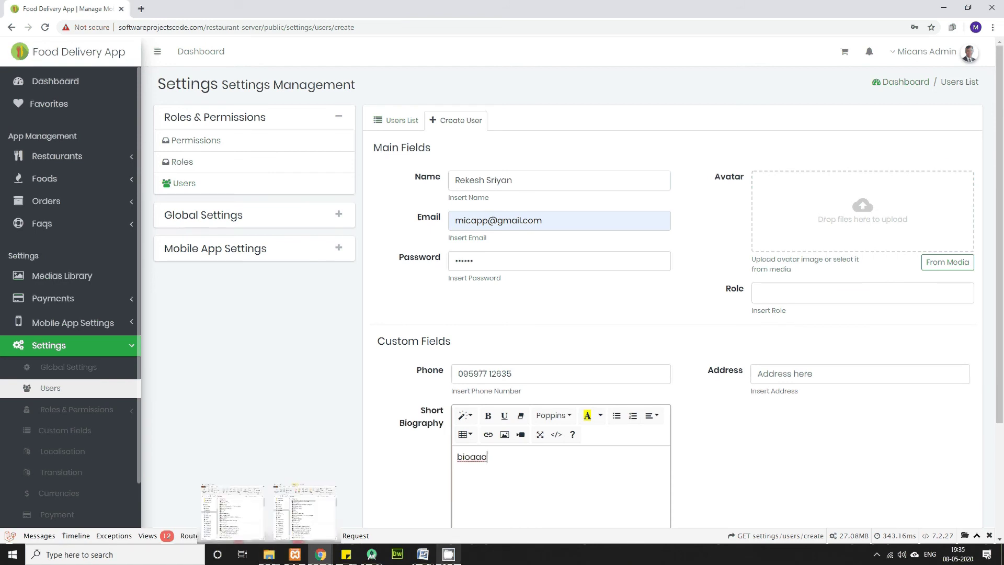
{"action": "left_click", "coordinate": [877, 555]}
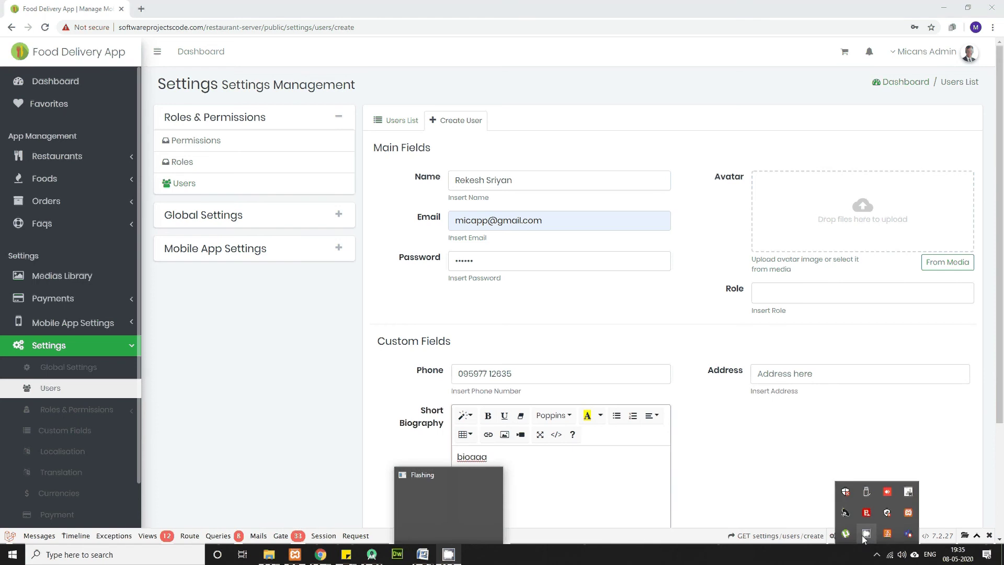
{"action": "right_click", "coordinate": [865, 534]}
{"action": "left_click", "coordinate": [884, 511]}
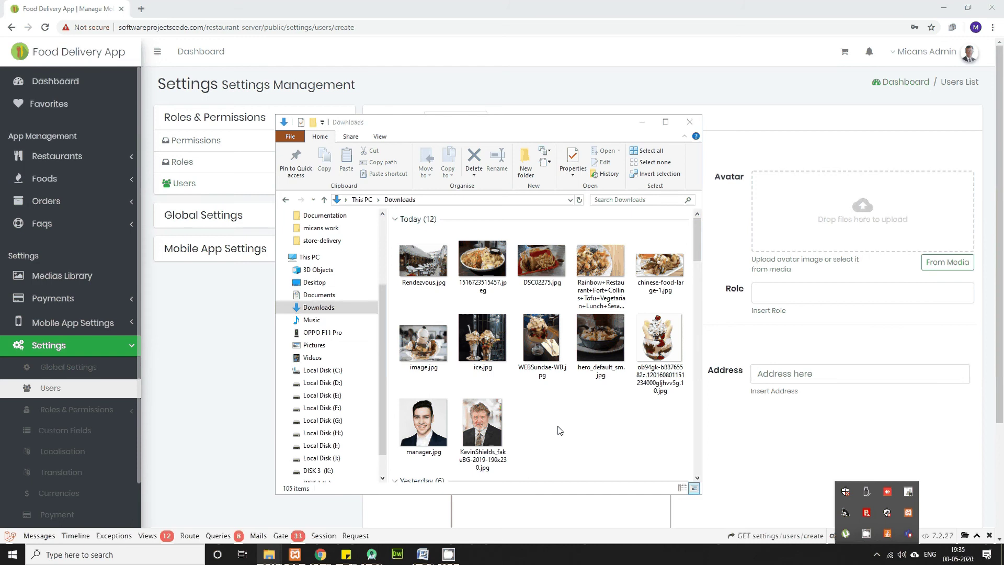
{"action": "left_click", "coordinate": [422, 429]}
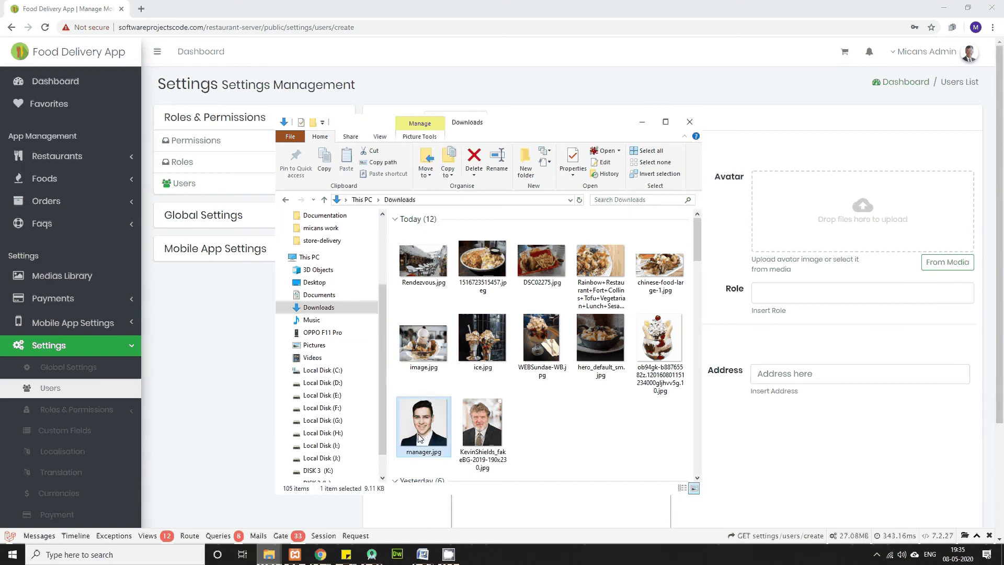
{"action": "left_click_drag", "start_coordinate": [418, 439], "coordinate": [816, 225]}
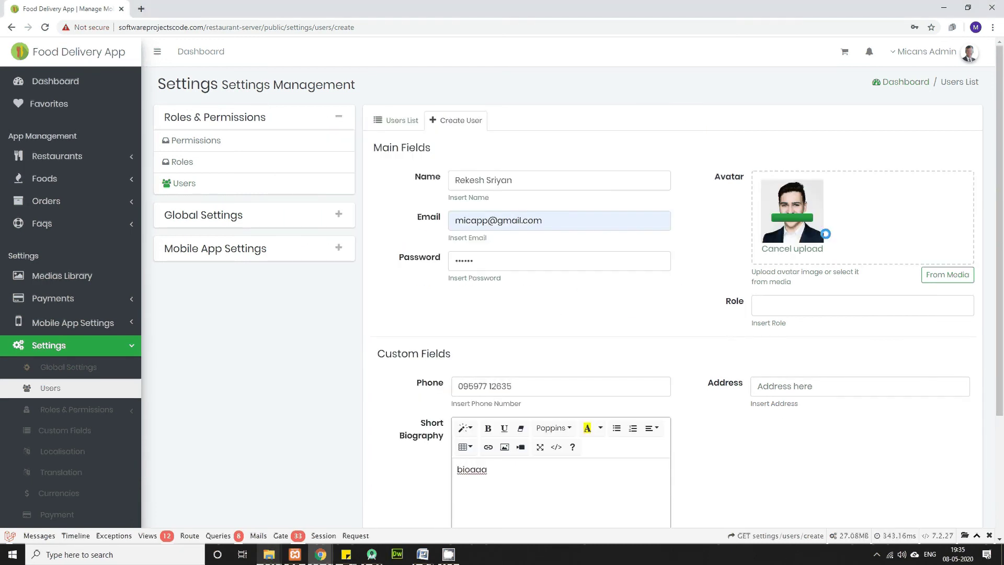
{"action": "left_click", "coordinate": [831, 309]}
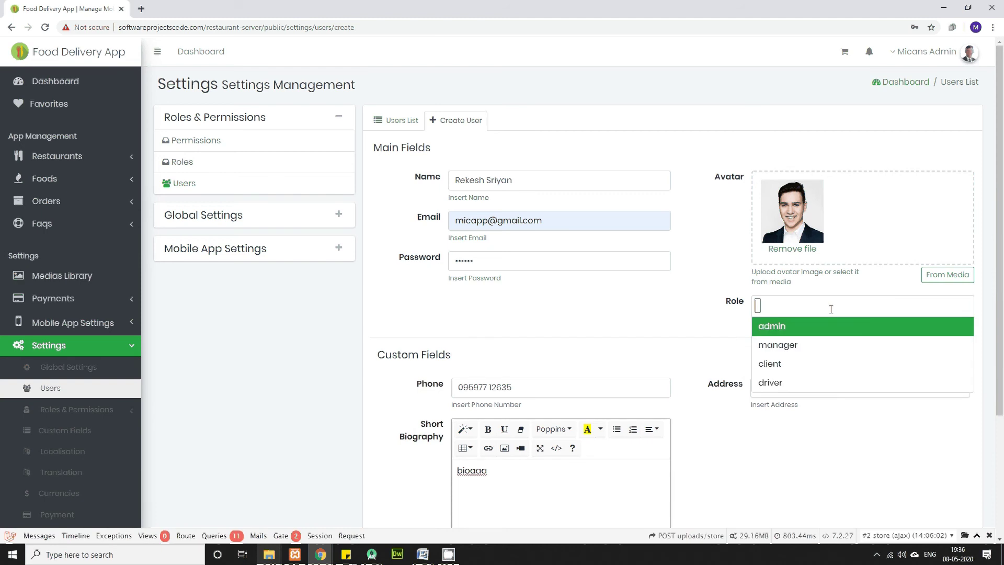
Step: Assign the manager role and paste the restaurant's street address from the Word notes into Address
{"action": "left_click", "coordinate": [779, 345]}
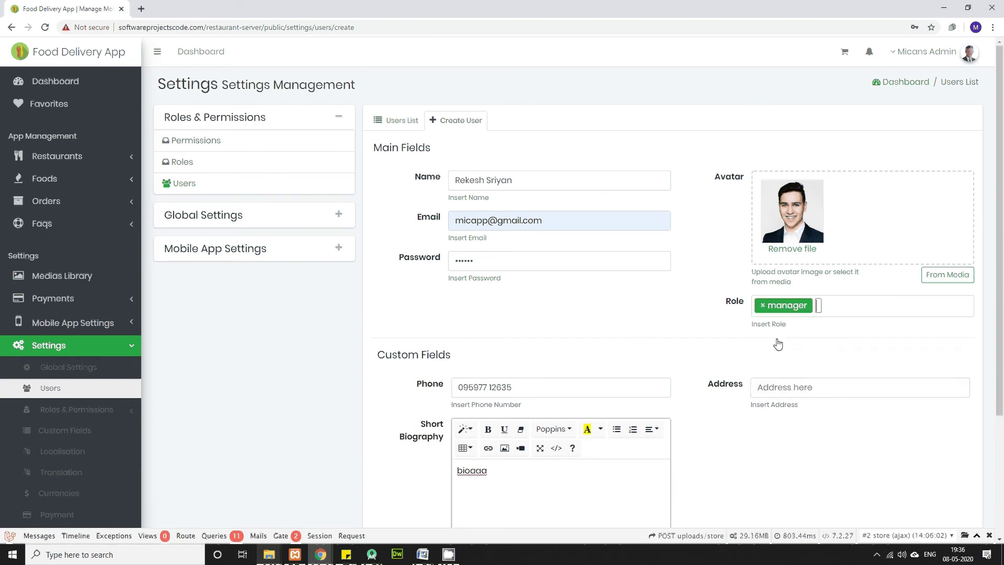
{"action": "left_click", "coordinate": [776, 390]}
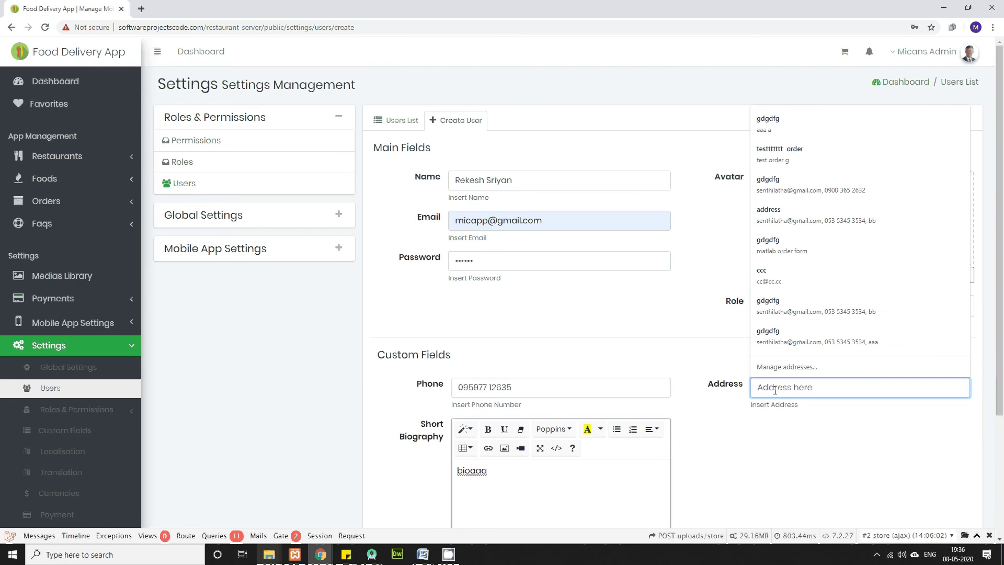
{"action": "key", "text": "alt+Tab"}
{"action": "key", "text": "alt+Tab"}
{"action": "key", "text": "Tab"}
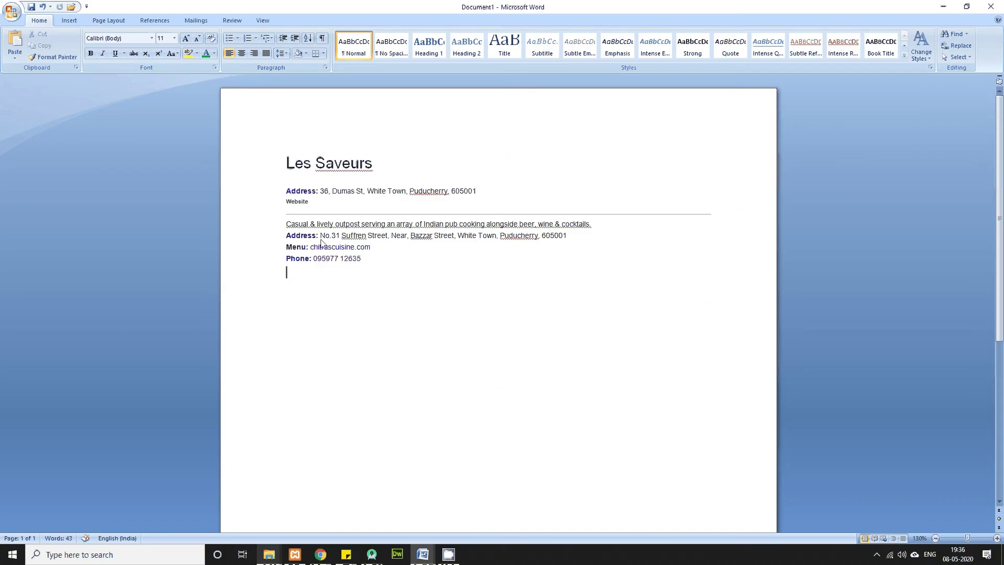
{"action": "left_click_drag", "start_coordinate": [321, 238], "coordinate": [570, 238]}
{"action": "key", "text": "ctrl+c"}
{"action": "key", "text": "alt+Tab"}
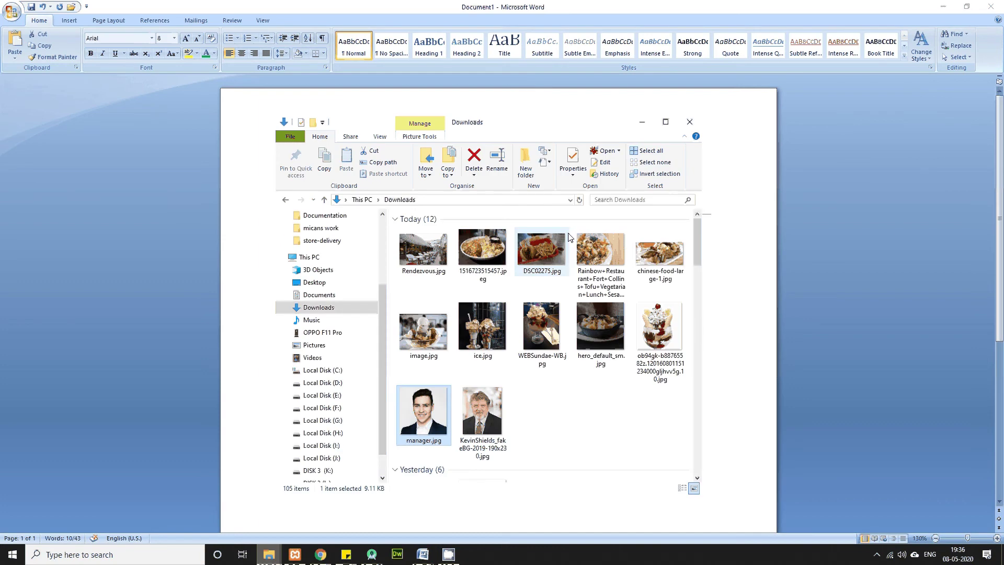
{"action": "key", "text": "alt+Tab"}
{"action": "key", "text": "alt+Tab"}
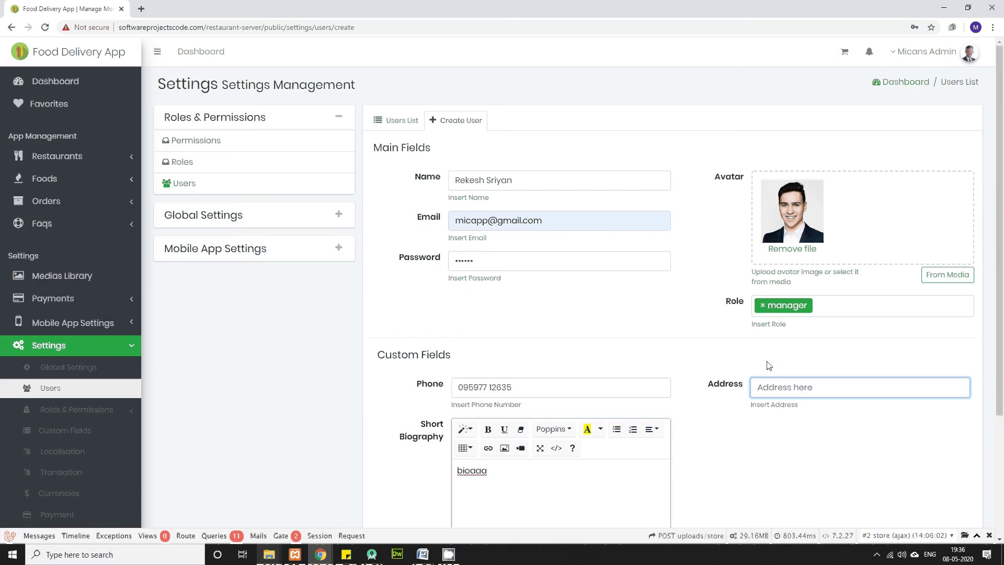
{"action": "left_click", "coordinate": [767, 387]}
{"action": "key", "text": "ctrl+v"}
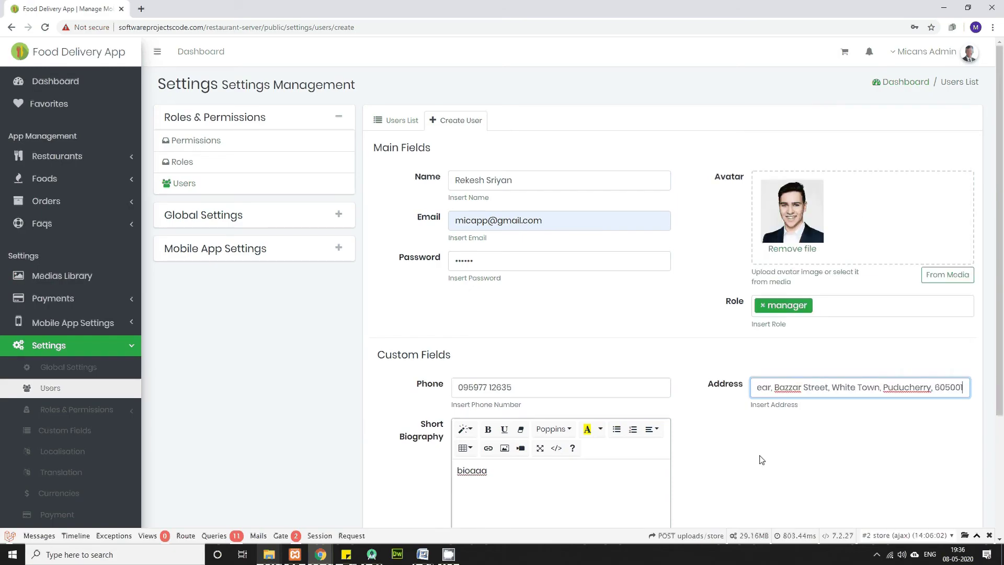
Step: Scroll through the completed user form to review it
{"action": "left_click", "coordinate": [771, 453]}
{"action": "scroll", "coordinate": [771, 453], "scroll_direction": "down", "scroll_amount": 3}
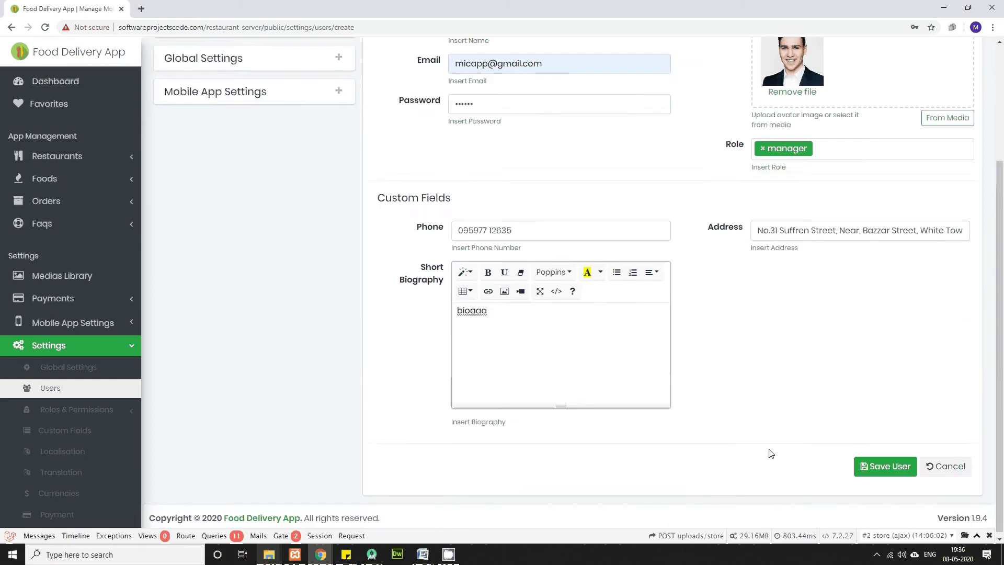
{"action": "scroll", "coordinate": [771, 453], "scroll_direction": "up", "scroll_amount": 3}
{"action": "scroll", "coordinate": [771, 453], "scroll_direction": "down", "scroll_amount": 1}
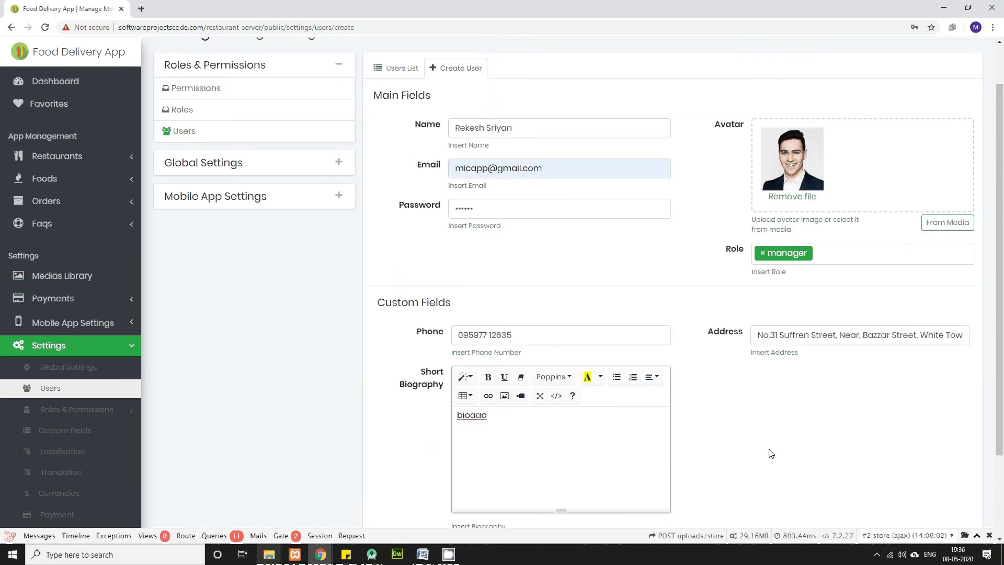
{"action": "scroll", "coordinate": [858, 474], "scroll_direction": "down", "scroll_amount": 2}
Step: Save the manager user, confirm it on Users page 2, then open the Restaurants list
{"action": "left_click", "coordinate": [870, 463]}
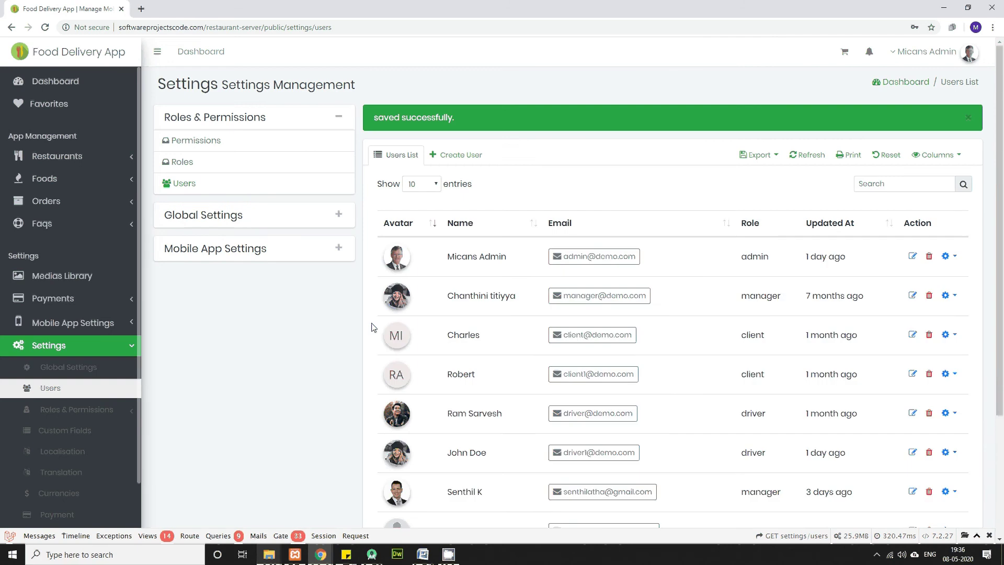
{"action": "scroll", "coordinate": [538, 386], "scroll_direction": "down", "scroll_amount": 3}
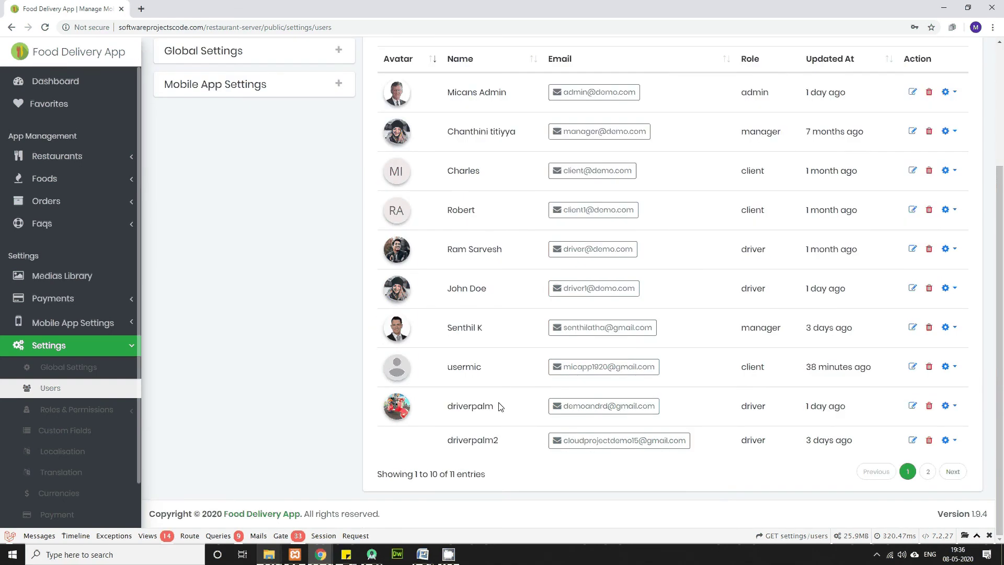
{"action": "left_click", "coordinate": [928, 473]}
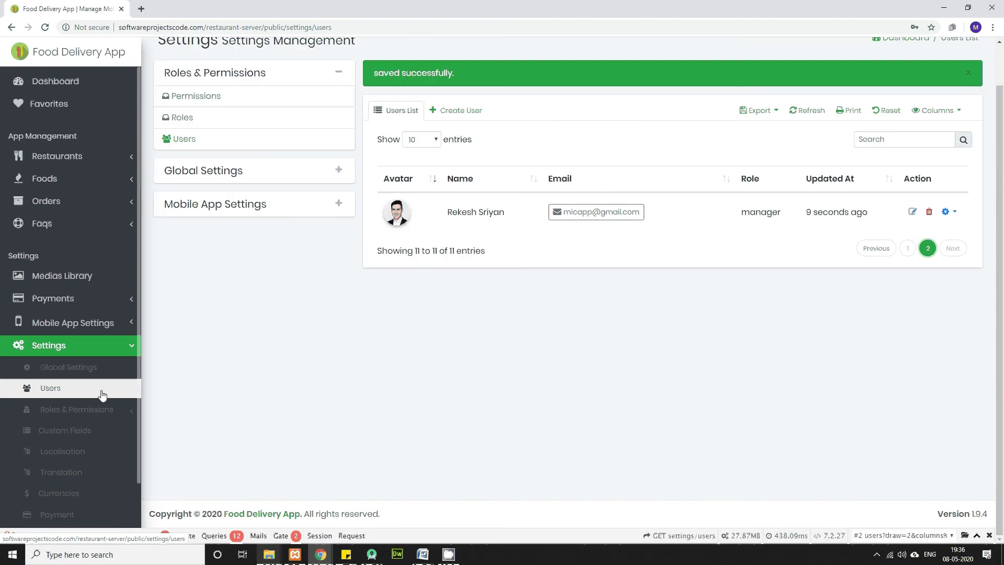
{"action": "scroll", "coordinate": [78, 153], "scroll_direction": "up", "scroll_amount": 1}
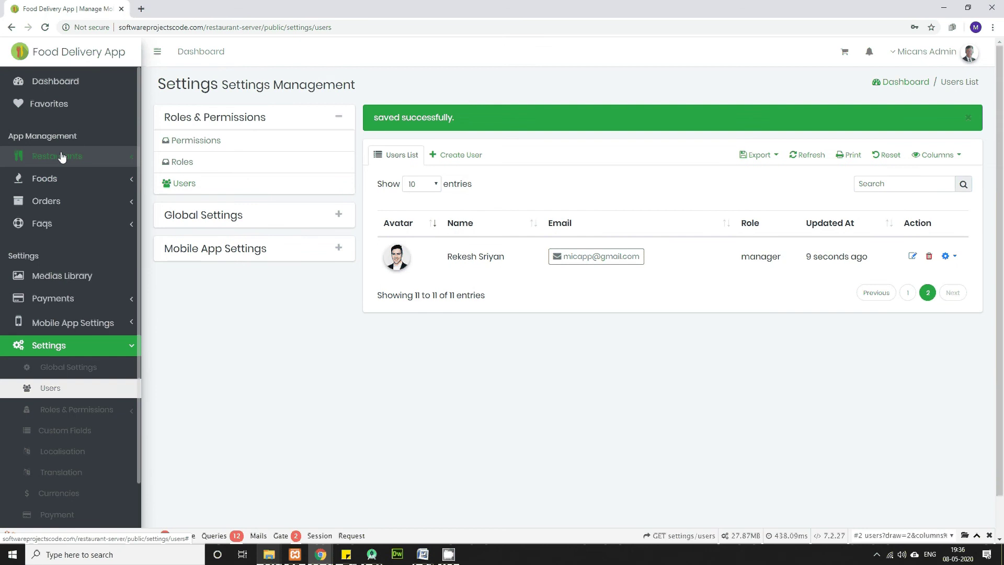
{"action": "left_click", "coordinate": [61, 156]}
{"action": "left_click", "coordinate": [61, 178]}
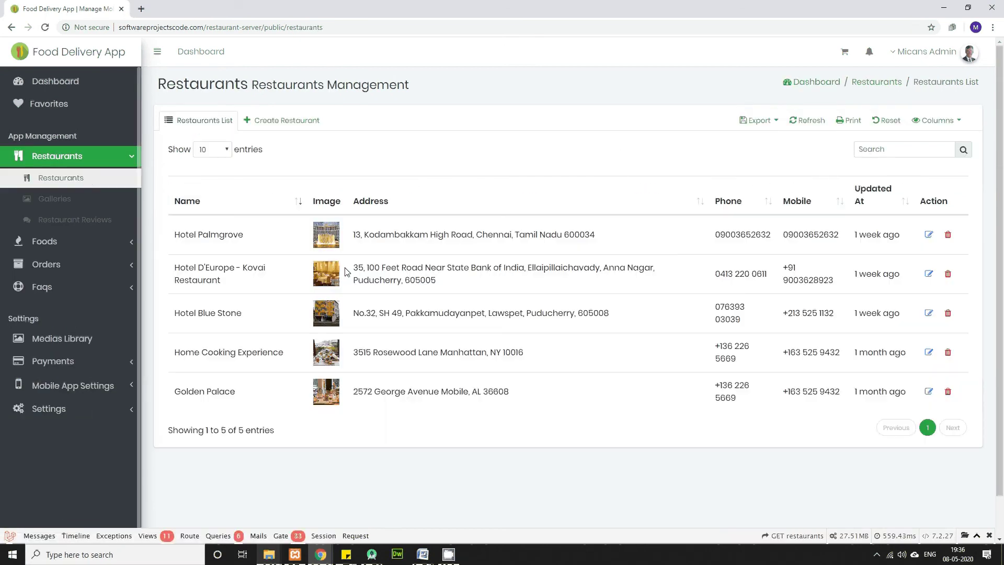
Step: Create a new restaurant named Les Saveurs, pasting the name from the Word notes
{"action": "left_click", "coordinate": [282, 122]}
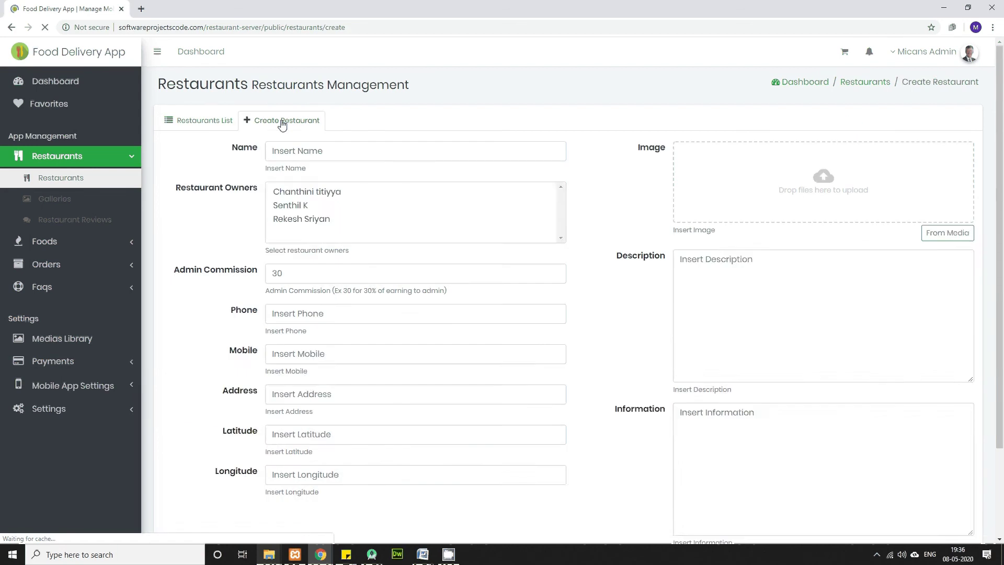
{"action": "left_click", "coordinate": [331, 151]}
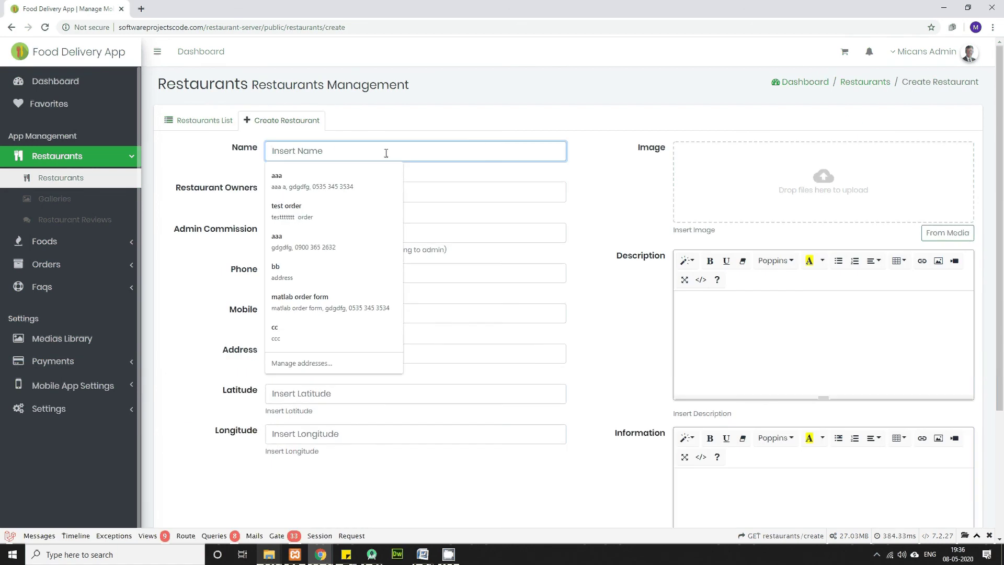
{"action": "key", "text": "alt+Tab"}
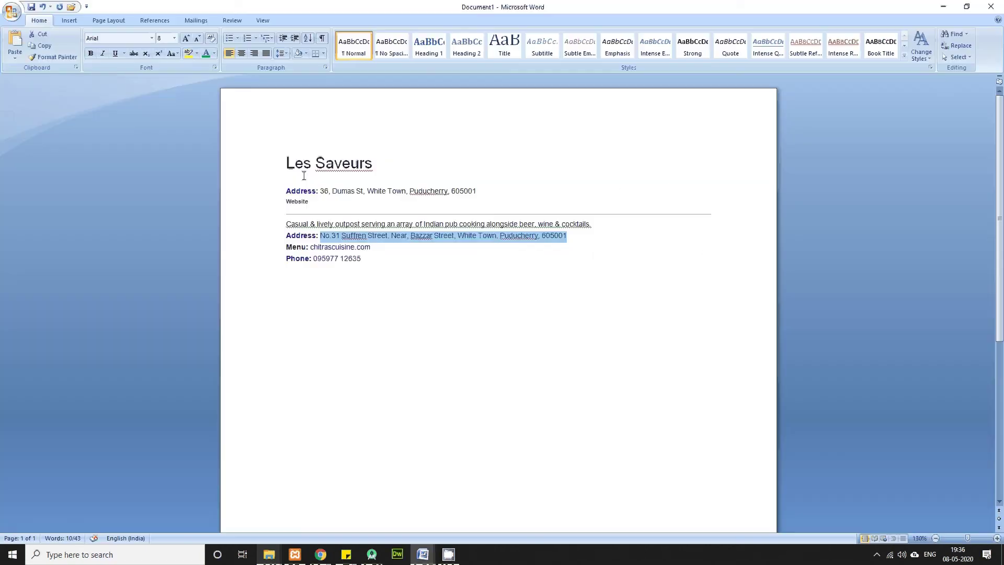
{"action": "left_click", "coordinate": [287, 164]}
{"action": "left_click_drag", "start_coordinate": [287, 164], "coordinate": [355, 166]}
{"action": "key", "text": "ctrl+c"}
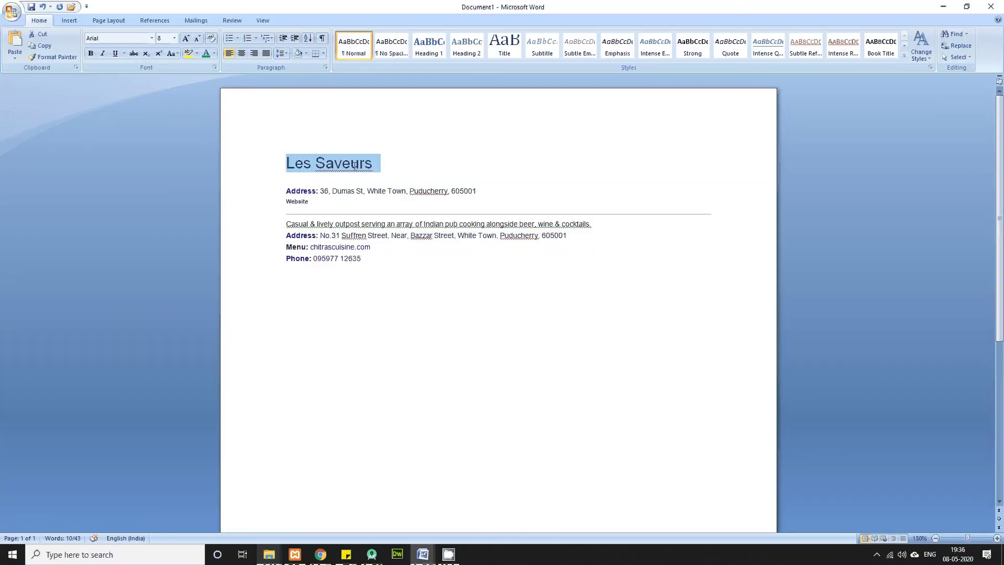
{"action": "key", "text": "alt+Tab"}
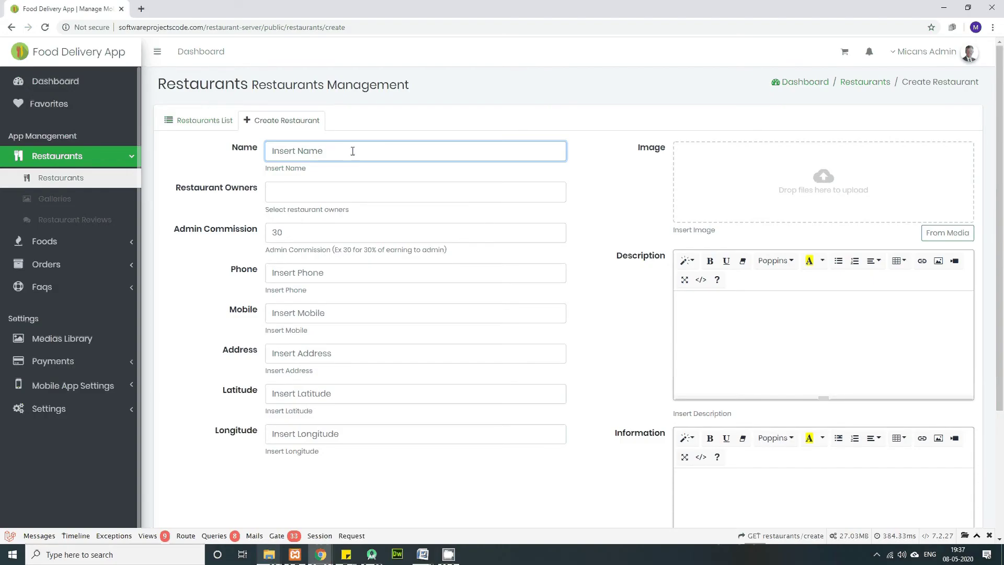
{"action": "key", "text": "ctrl+v"}
{"action": "key", "text": "ctrl+v"}
{"action": "key", "text": "BackSpace"}
{"action": "key", "text": "BackSpace"}
{"action": "key", "text": "BackSpace"}
{"action": "key", "text": "BackSpace"}
{"action": "key", "text": "BackSpace"}
{"action": "key", "text": "BackSpace"}
{"action": "key", "text": "BackSpace"}
{"action": "key", "text": "BackSpace"}
{"action": "key", "text": "BackSpace"}
{"action": "key", "text": "BackSpace"}
{"action": "key", "text": "BackSpace"}
Step: Make the new manager the owner, set admin commission to 25, and copy the phone from the notes
{"action": "left_click", "coordinate": [370, 188]}
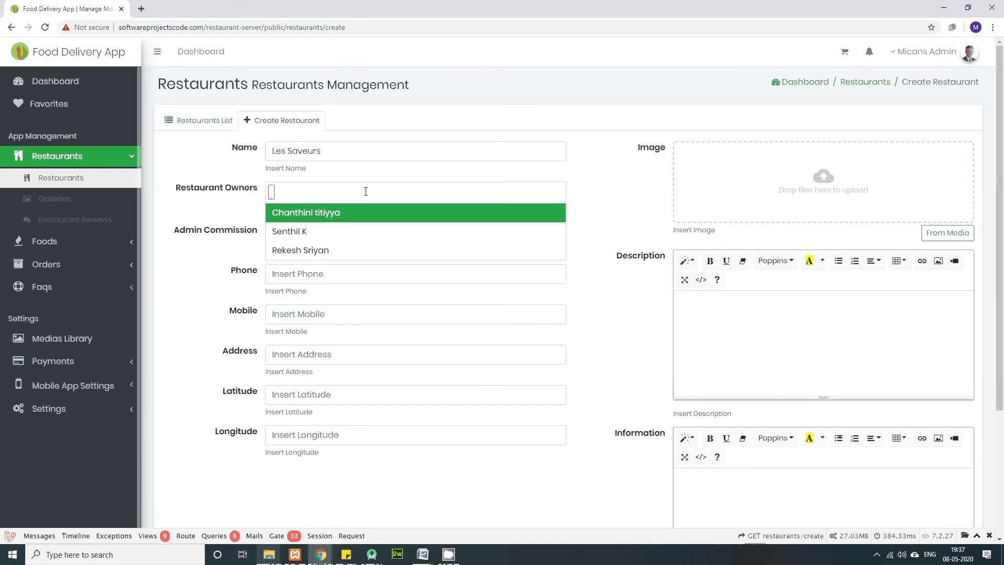
{"action": "left_click", "coordinate": [311, 251]}
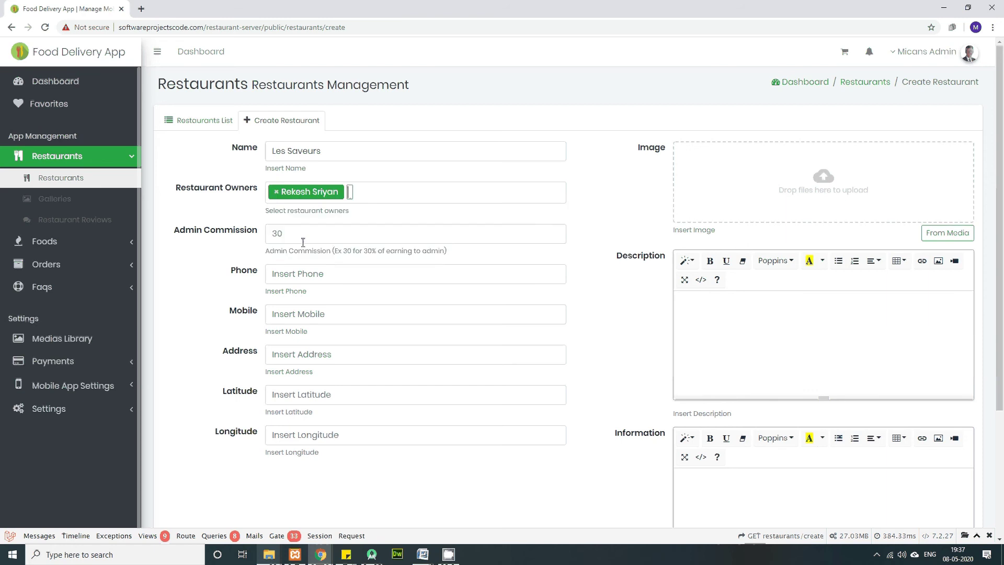
{"action": "left_click", "coordinate": [296, 236]}
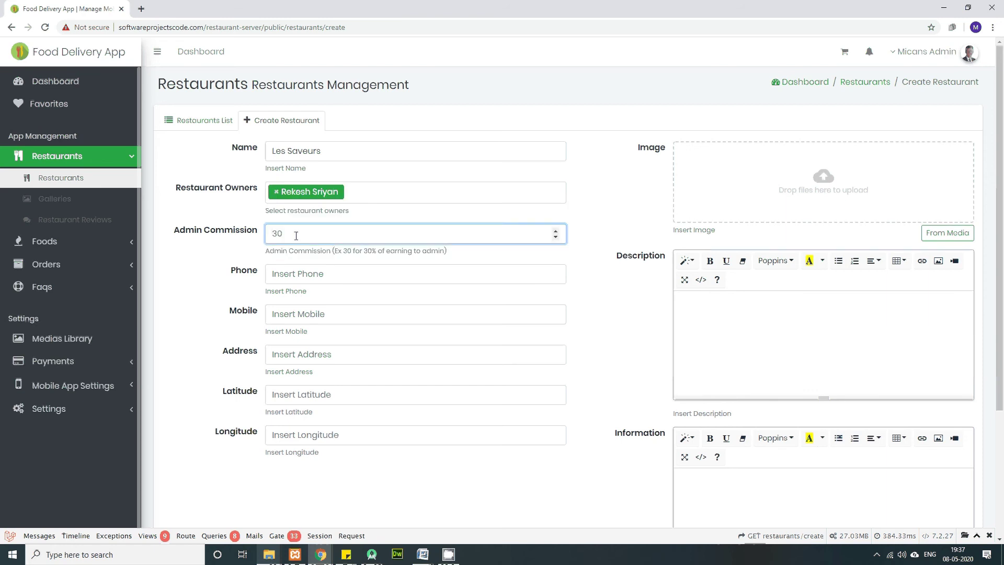
{"action": "type", "text": "25"}
{"action": "key", "text": "alt+Tab"}
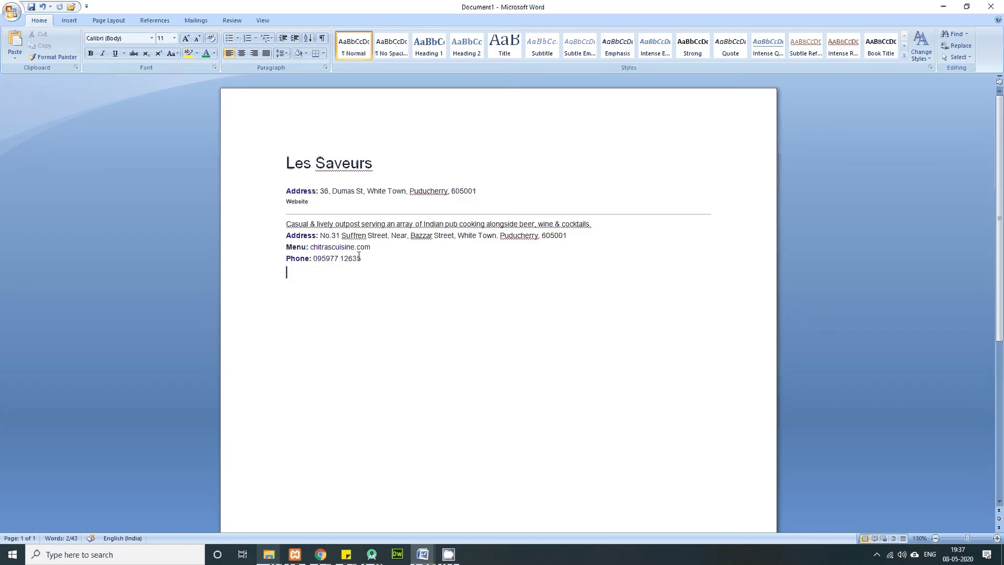
{"action": "left_click_drag", "start_coordinate": [361, 259], "coordinate": [314, 259]}
{"action": "key", "text": "ctrl+c"}
{"action": "key", "text": "alt+Tab"}
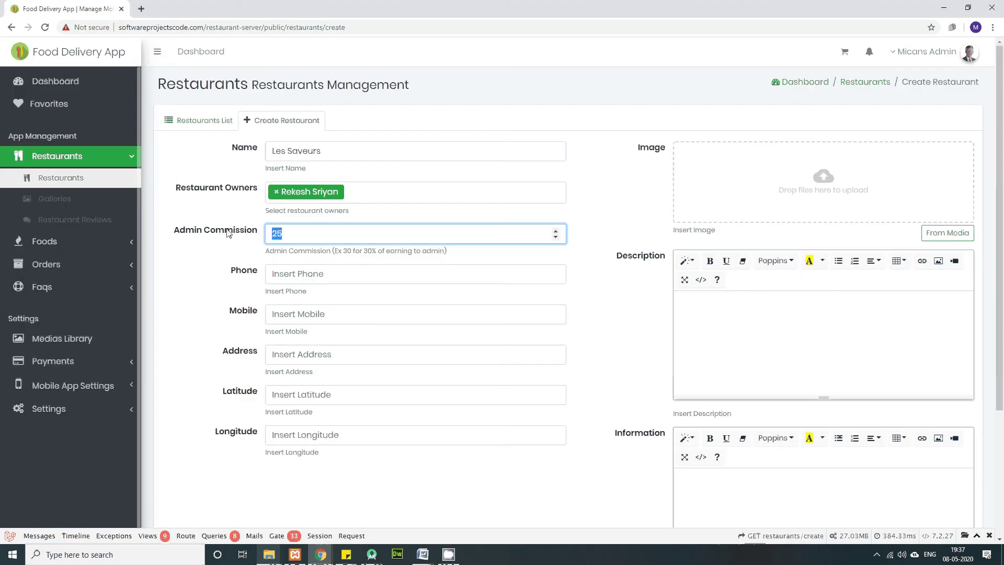
Step: Paste the copied phone number into Phone and replace its last three digits
{"action": "left_click", "coordinate": [280, 273]}
{"action": "key", "text": "ctrl+v"}
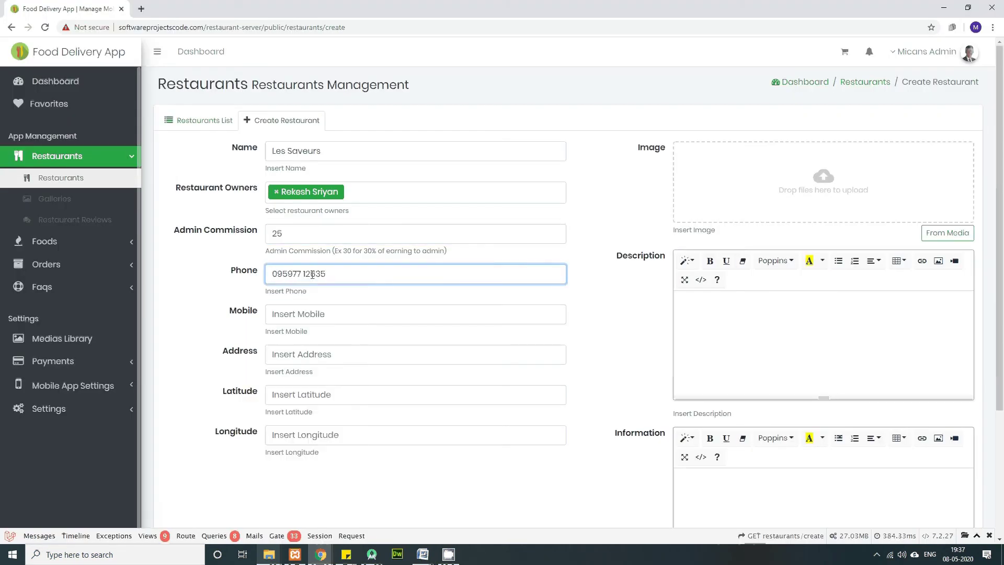
{"action": "left_click_drag", "start_coordinate": [311, 274], "coordinate": [326, 274]}
{"action": "type", "text": "211"}
Step: Copy the phone number into Mobile and replace its last digit group
{"action": "left_click", "coordinate": [317, 314]}
{"action": "left_click_drag", "start_coordinate": [340, 272], "coordinate": [218, 278]}
{"action": "key", "text": "ctrl+c"}
{"action": "left_click", "coordinate": [306, 315]}
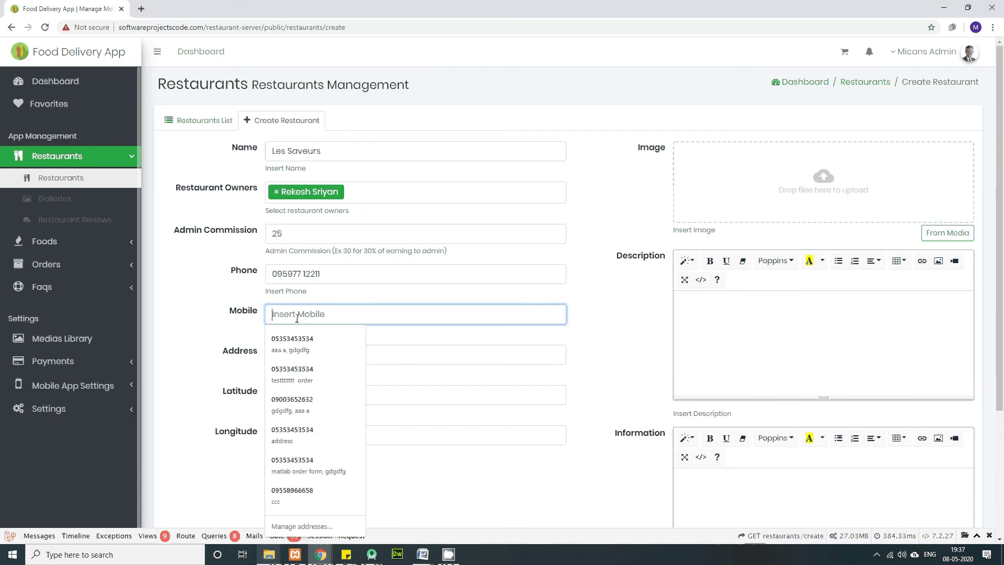
{"action": "key", "text": "ctrl+v"}
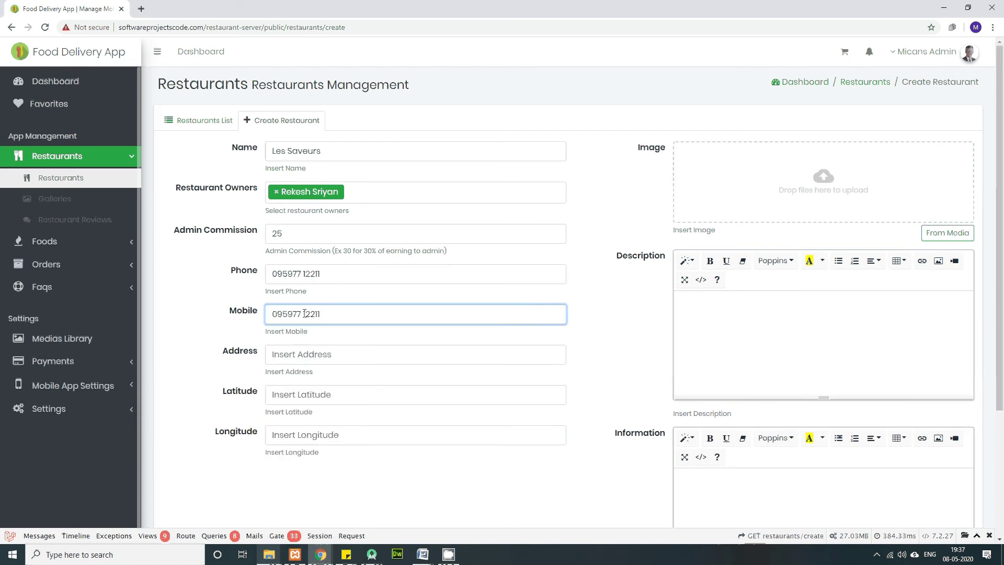
{"action": "double_click", "coordinate": [336, 314]}
{"action": "type", "text": "12344"}
Step: Paste the first address line from the Word notes into Address
{"action": "left_click", "coordinate": [320, 355]}
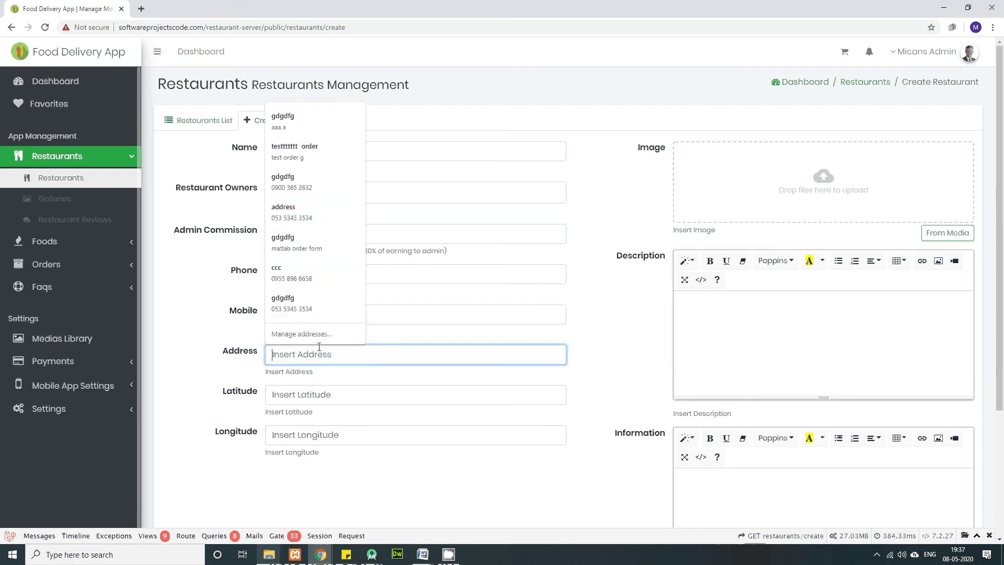
{"action": "key", "text": "alt+Tab"}
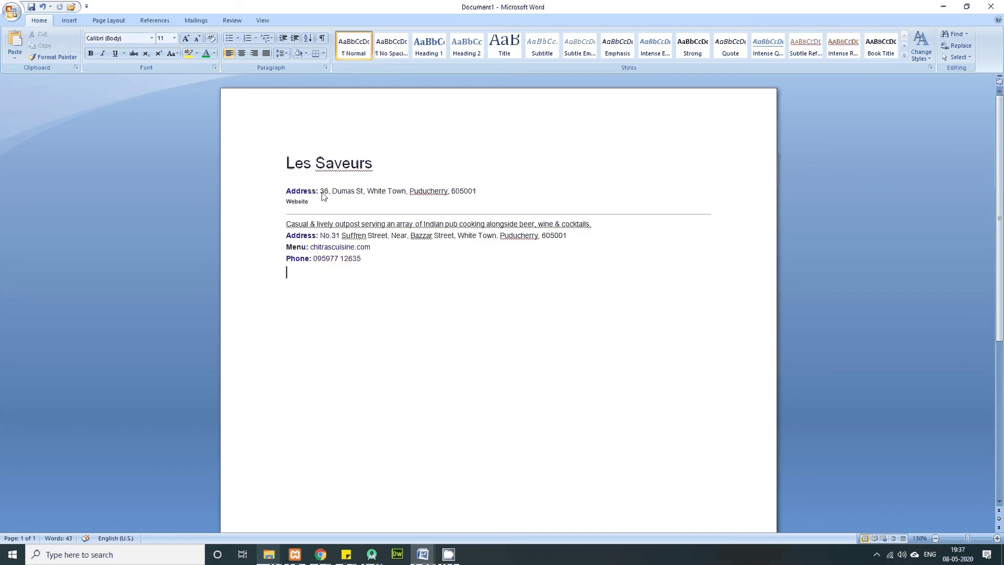
{"action": "left_click_drag", "start_coordinate": [320, 191], "coordinate": [482, 195]}
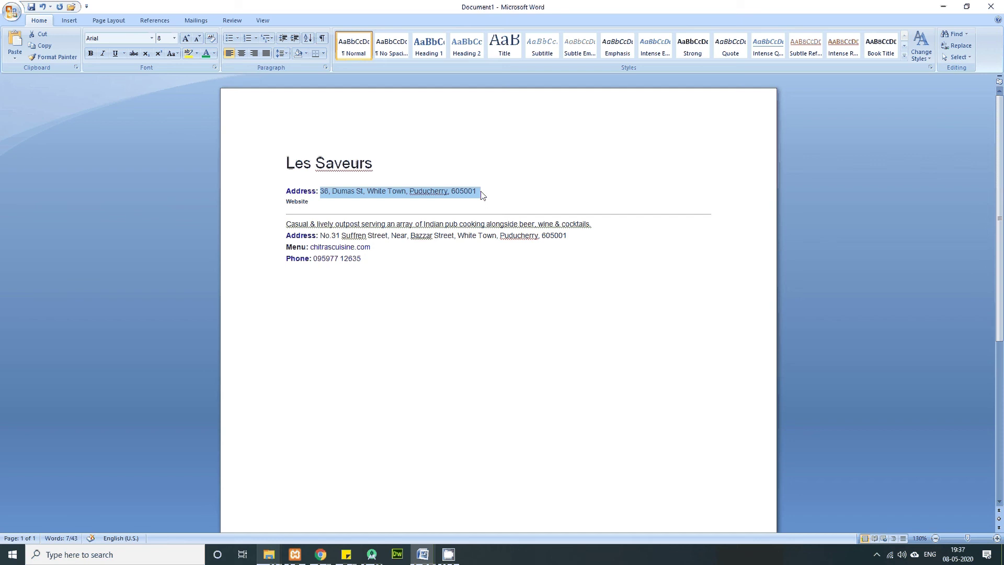
{"action": "key", "text": "ctrl+c"}
{"action": "key", "text": "alt+Tab"}
{"action": "left_click", "coordinate": [330, 355]}
{"action": "key", "text": "ctrl+v"}
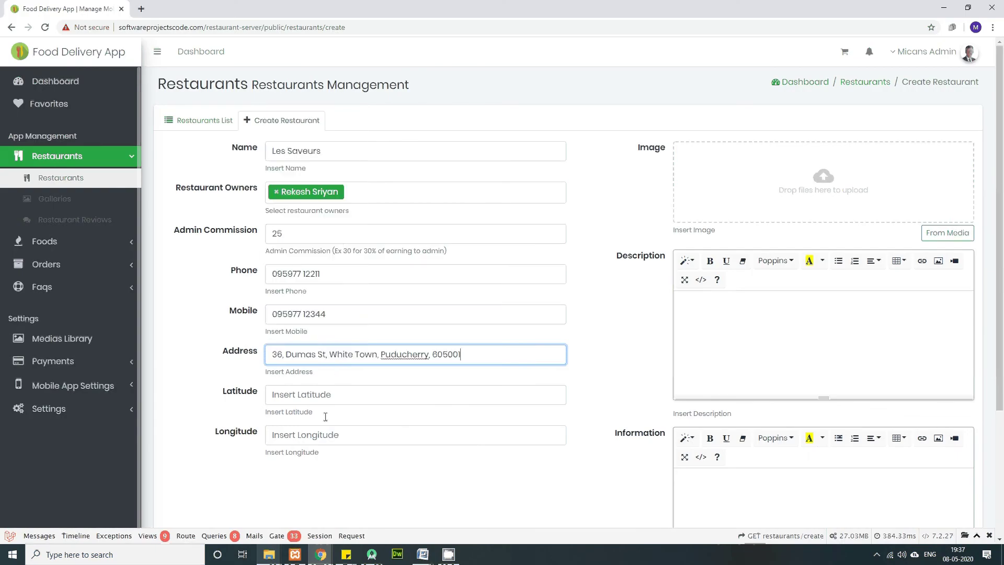
Step: Autofill latitude and longitude from suggestions, correcting latitude to 11.3258256
{"action": "left_click", "coordinate": [304, 400]}
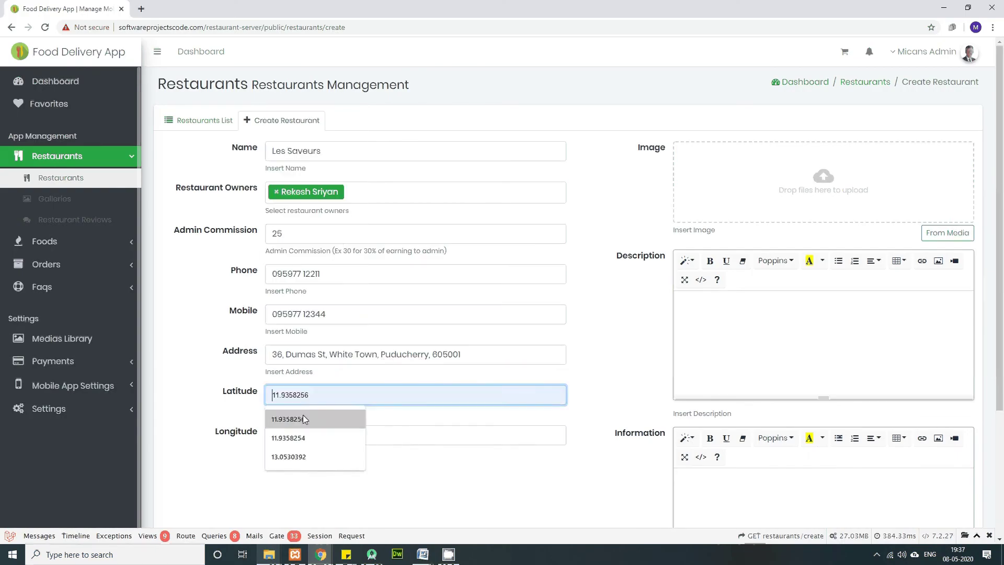
{"action": "left_click", "coordinate": [303, 415]}
{"action": "left_click", "coordinate": [303, 441]}
{"action": "key", "text": "Down"}
{"action": "key", "text": "Return"}
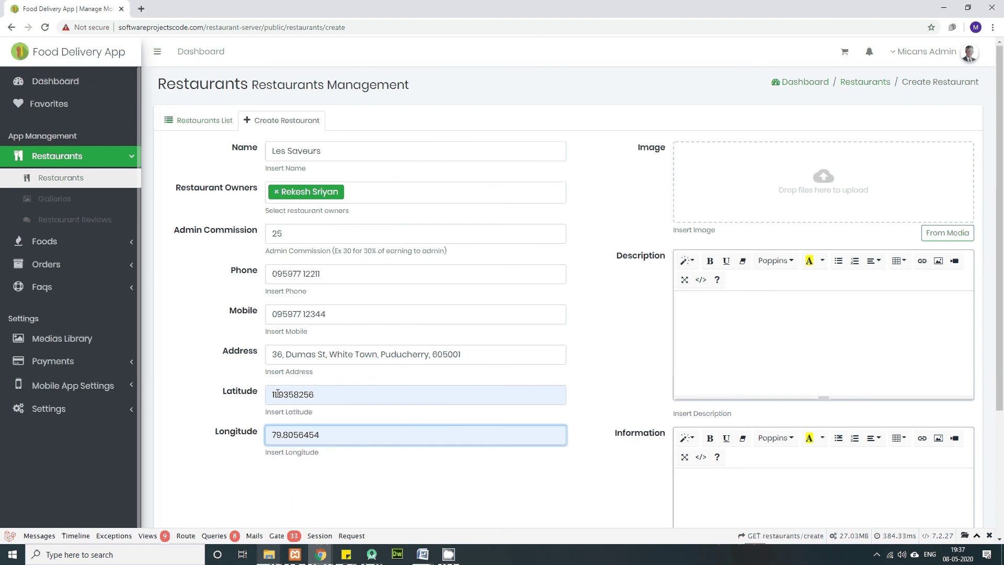
{"action": "left_click_drag", "start_coordinate": [279, 396], "coordinate": [288, 396]}
{"action": "type", "text": "32"}
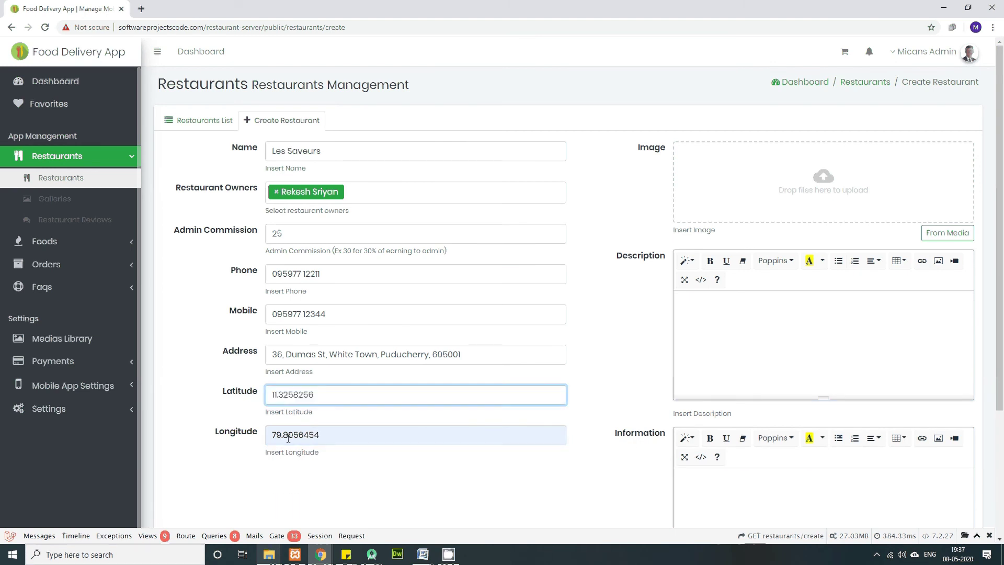
{"action": "left_click_drag", "start_coordinate": [283, 435], "coordinate": [295, 437]}
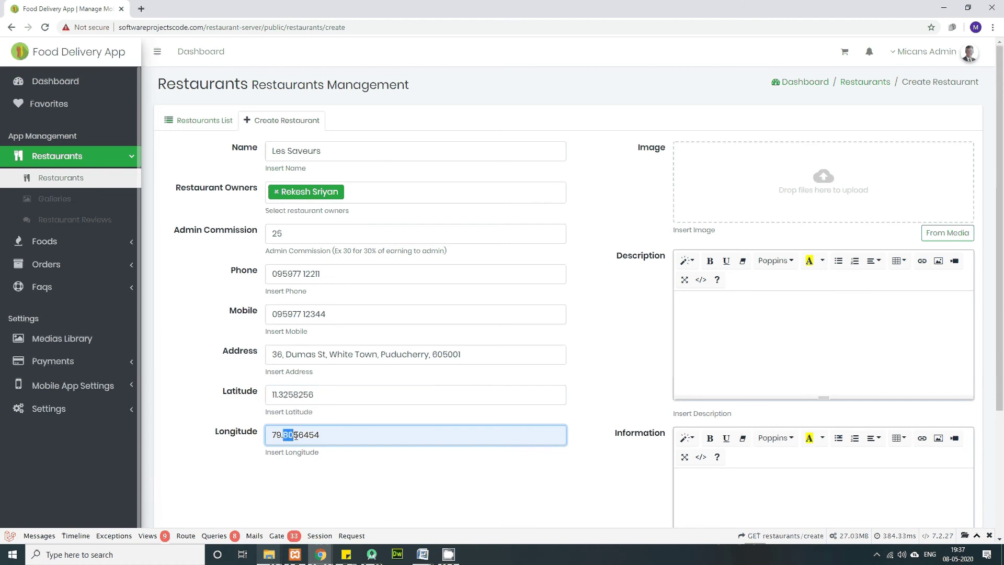
Step: Finish longitude as 79.4356454 and drag Rendezvous.jpg from Downloads into the image upload zone
{"action": "type", "text": "43"}
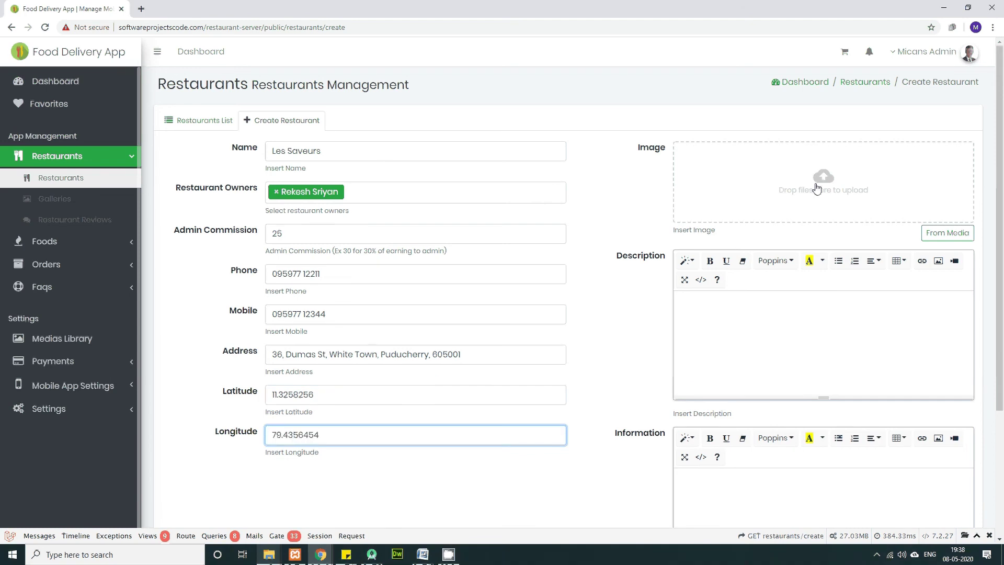
{"action": "key", "text": "alt+Tab"}
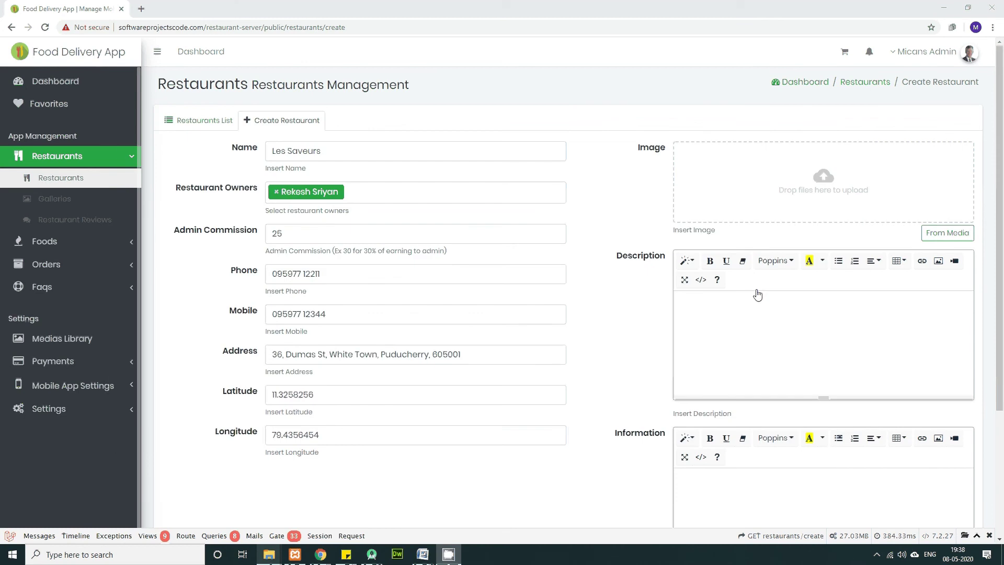
{"action": "mouse_move", "coordinate": [269, 553]}
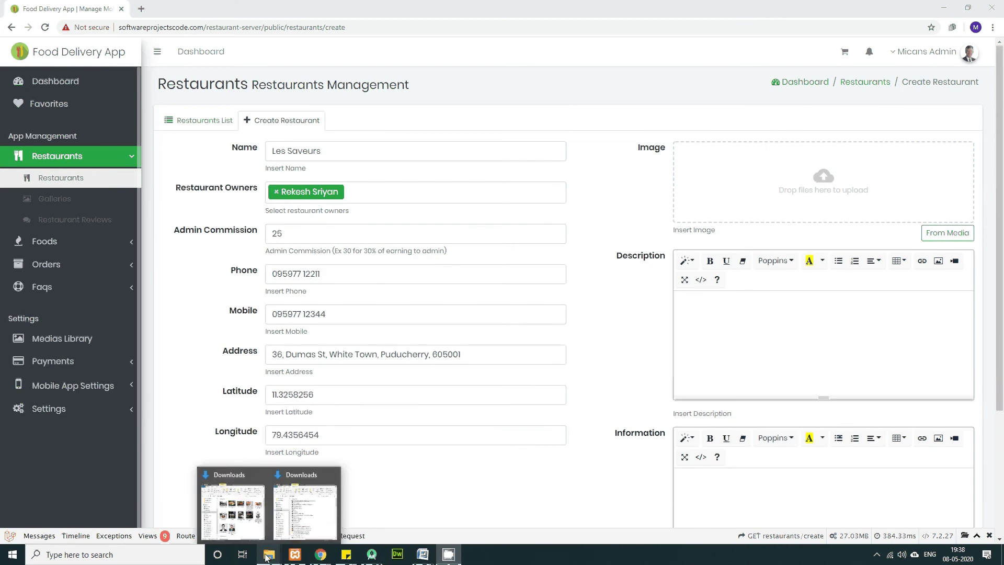
{"action": "left_click", "coordinate": [243, 519]}
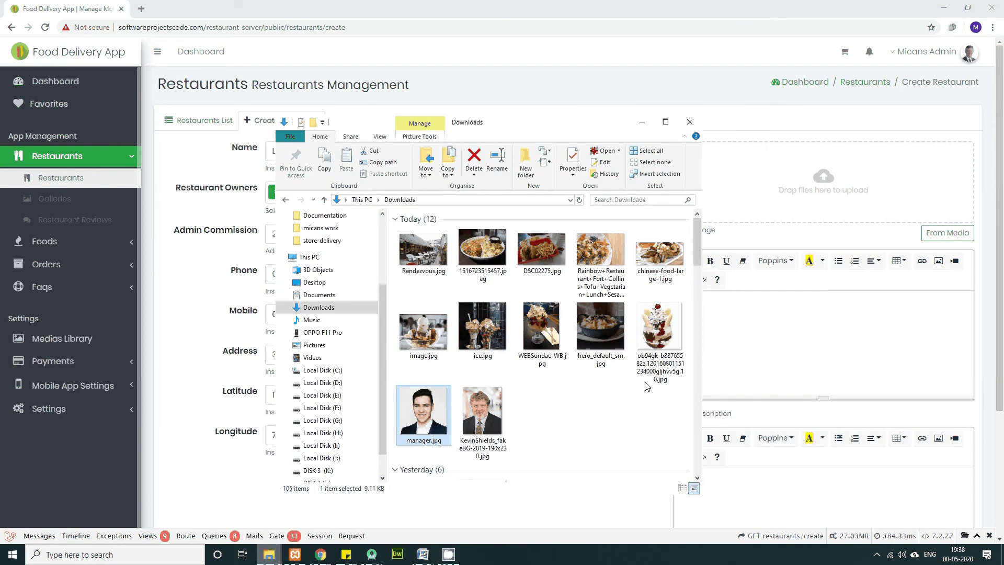
{"action": "left_click_drag", "start_coordinate": [424, 250], "coordinate": [845, 198]}
{"action": "left_click", "coordinate": [744, 327]}
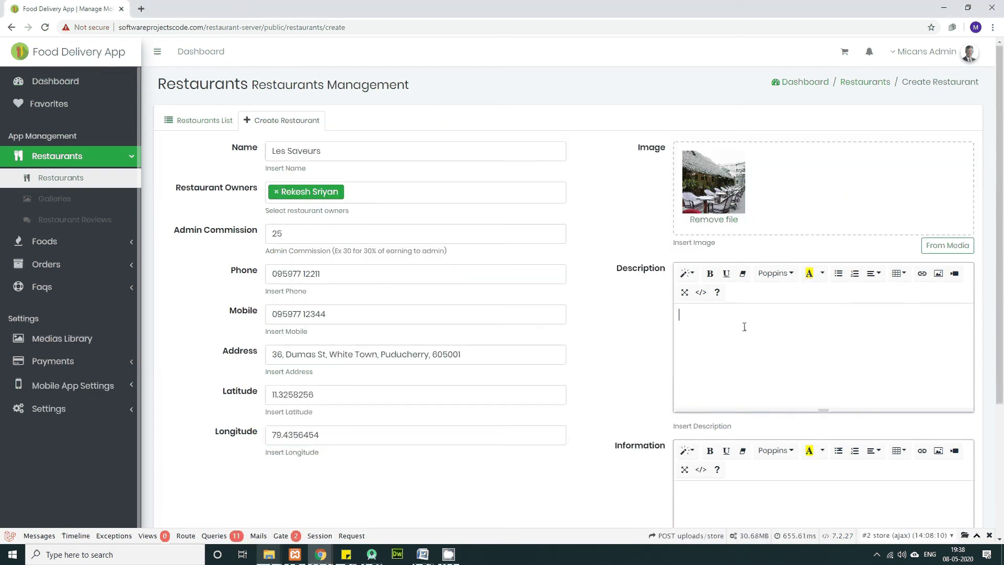
Step: Select the 'lively outpost serving Indian pub cooking' sentence in the Word notes
{"action": "key", "text": "alt+Tab"}
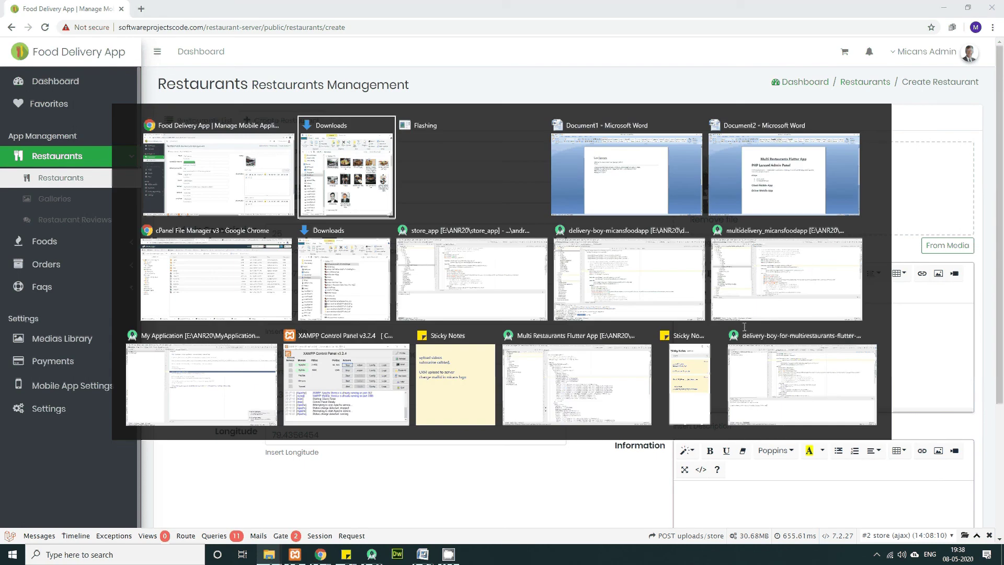
{"action": "key", "text": "alt+Tab"}
{"action": "key", "text": "alt+Tab"}
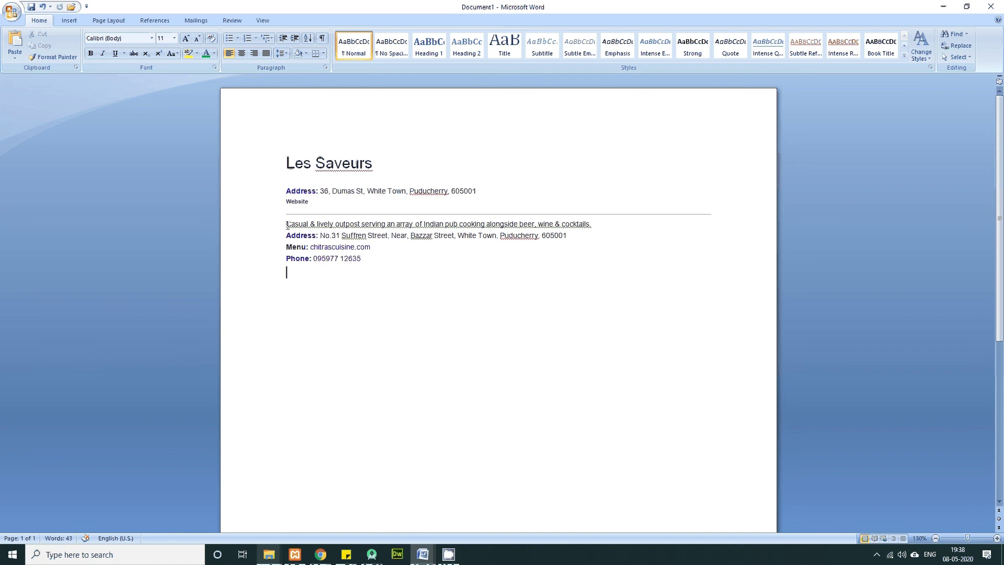
{"action": "left_click_drag", "start_coordinate": [287, 224], "coordinate": [387, 224]}
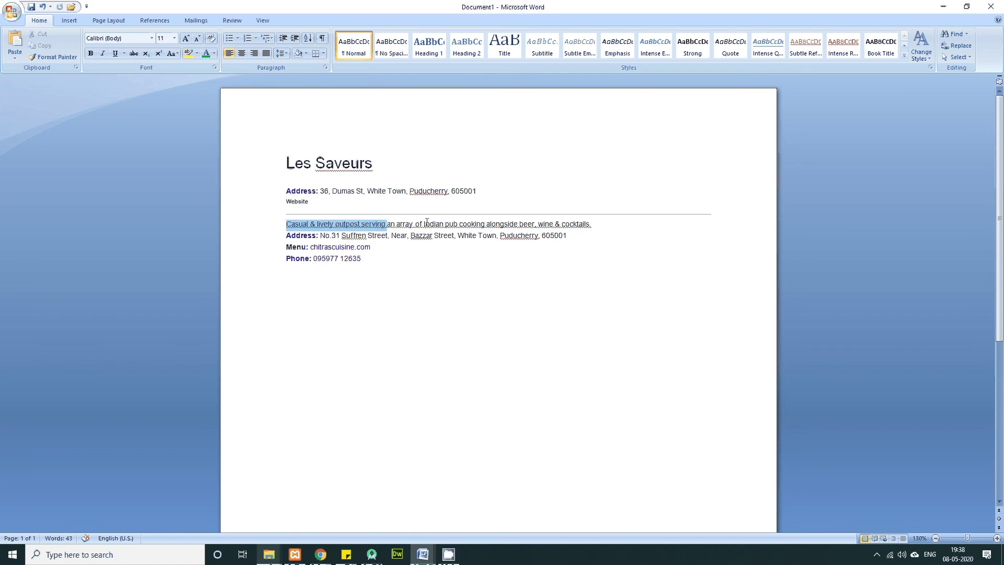
{"action": "left_click_drag", "start_coordinate": [310, 223], "coordinate": [596, 225]}
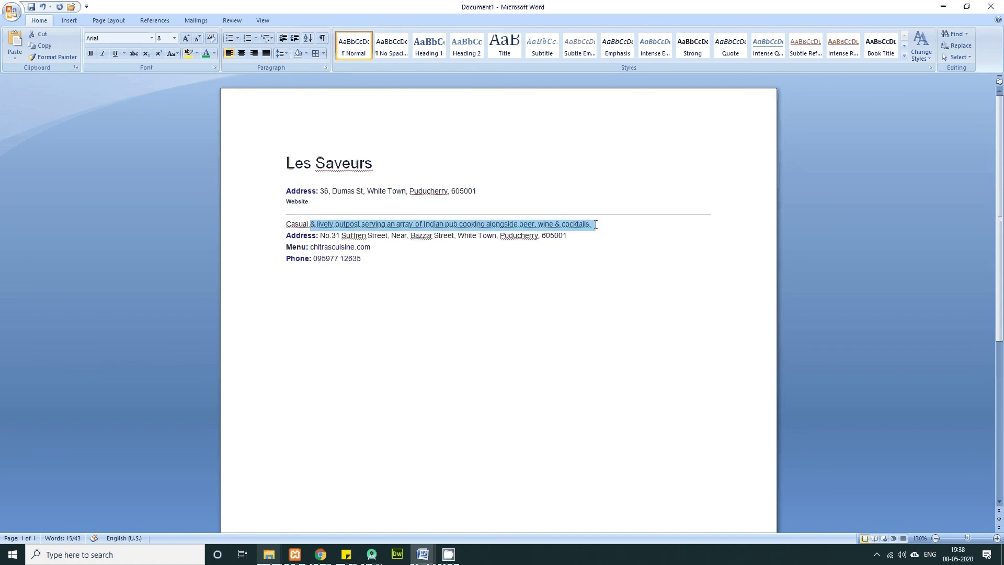
{"action": "key", "text": "alt+Tab"}
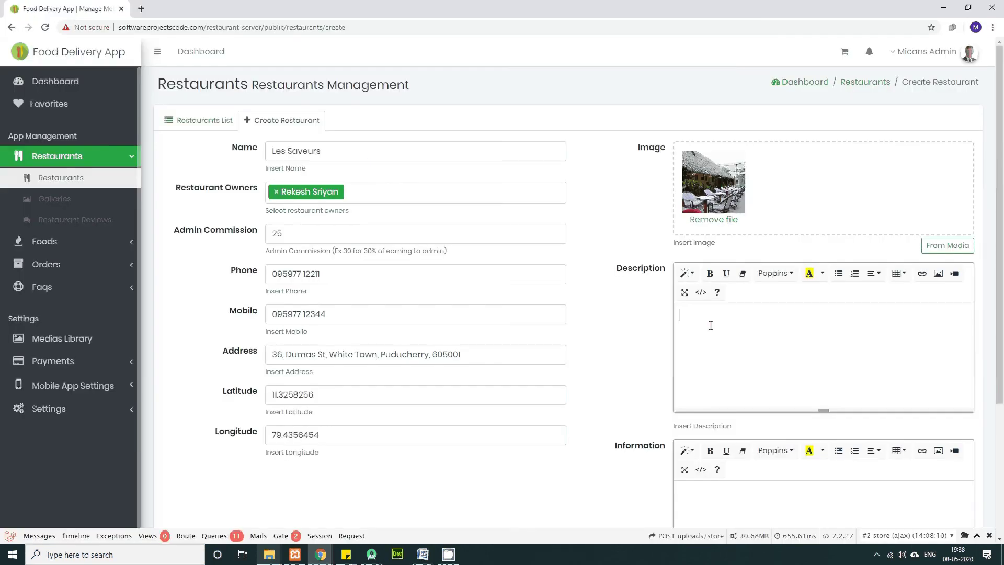
Step: Paste the copied description sentence into the Description editor
{"action": "left_click", "coordinate": [711, 324]}
{"action": "type", "text": "& lively outpost serving an array of Indian pub cooking alongside beer, wine & cocktails."}
{"action": "scroll", "coordinate": [699, 447], "scroll_direction": "down", "scroll_amount": 1}
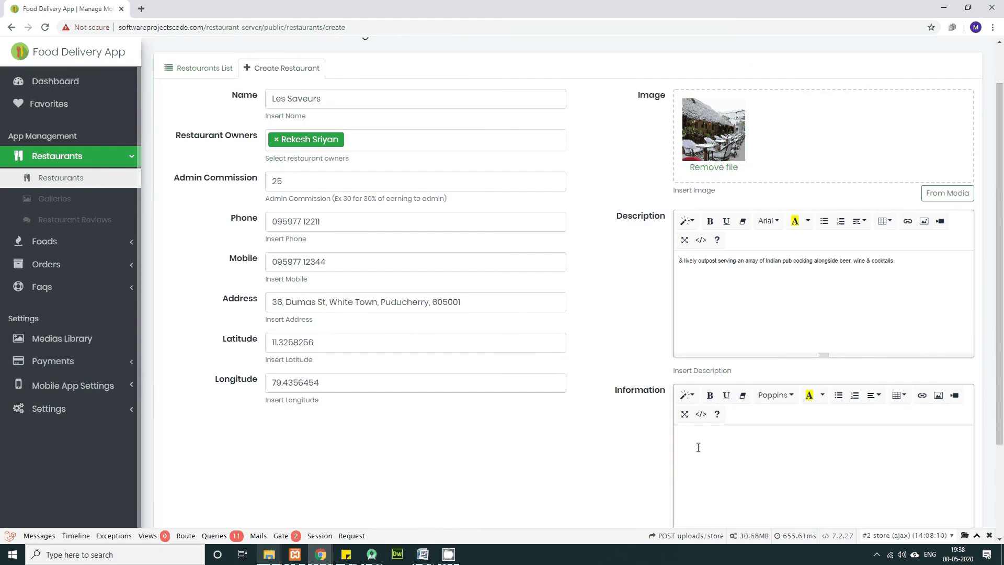
Step: Type the opening hours 'Mon to Sun.' and '9AM to 11PM' in the Information editor
{"action": "left_click", "coordinate": [694, 436]}
{"action": "type", "text": "Mon to Sun."}
{"action": "key", "text": "Return"}
{"action": "type", "text": "Monning 9 to"}
{"action": "key", "text": "BackSpace"}
{"action": "key", "text": "BackSpace"}
{"action": "key", "text": "BackSpace"}
{"action": "key", "text": "BackSpace"}
{"action": "key", "text": "BackSpace"}
{"action": "key", "text": "BackSpace"}
{"action": "key", "text": "BackSpace"}
{"action": "key", "text": "BackSpace"}
{"action": "key", "text": "BackSpace"}
{"action": "key", "text": "BackSpace"}
{"action": "key", "text": "BackSpace"}
{"action": "key", "text": "BackSpace"}
{"action": "key", "text": "BackSpace"}
{"action": "type", "text": "9"}
{"action": "key", "text": "BackSpace"}
{"action": "key", "text": "Return"}
{"action": "type", "text": "9"}
{"action": "type", "text": "AM to "}
{"action": "type", "text": "1"}
{"action": "type", "text": "!!"}
{"action": "type", "text": "PM"}
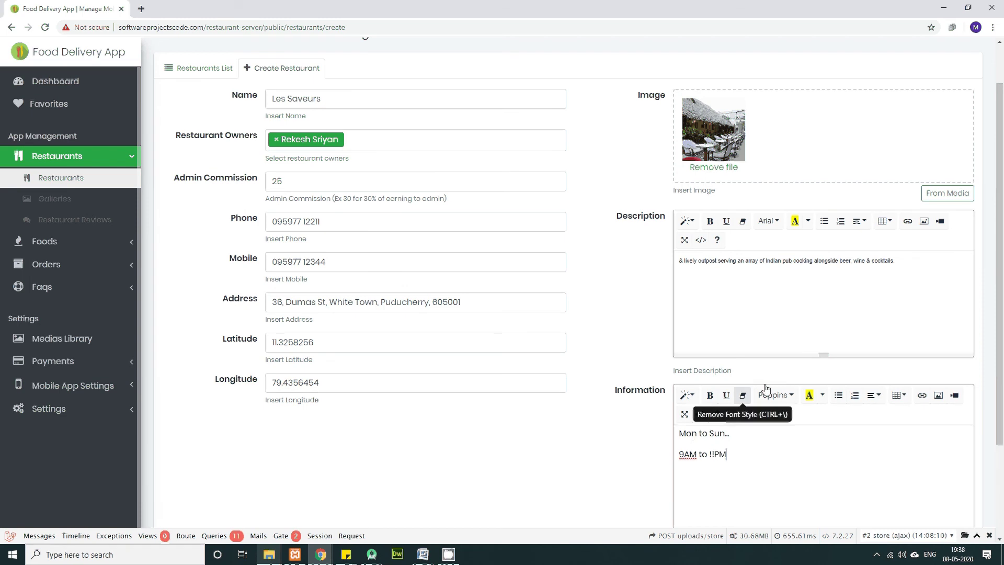
Step: Fix the stray '!' so the hours read 9AM to 11PM, and save the restaurant
{"action": "scroll", "coordinate": [755, 468], "scroll_direction": "down", "scroll_amount": 1}
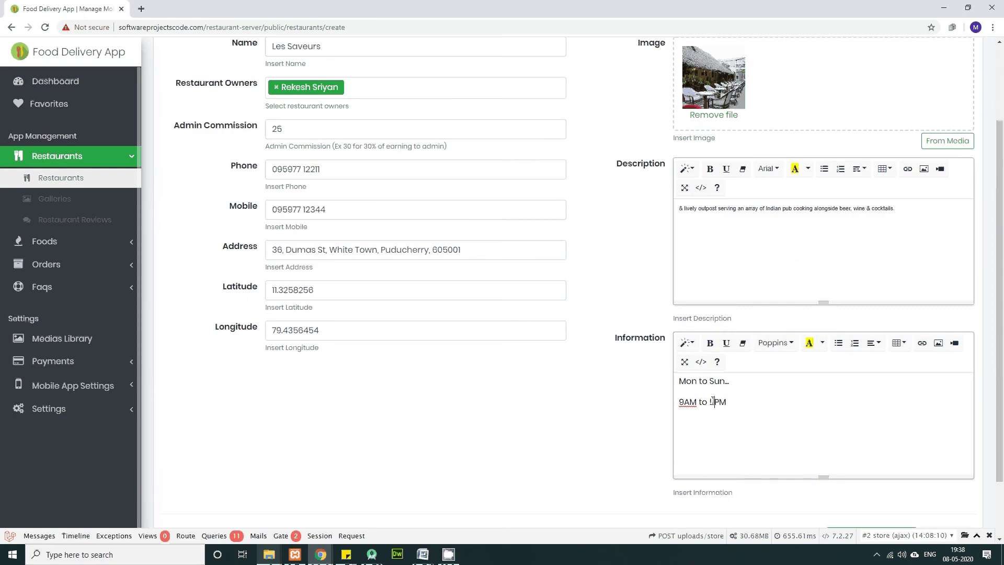
{"action": "left_click_drag", "start_coordinate": [714, 402], "coordinate": [710, 402]}
{"action": "type", "text": "1"}
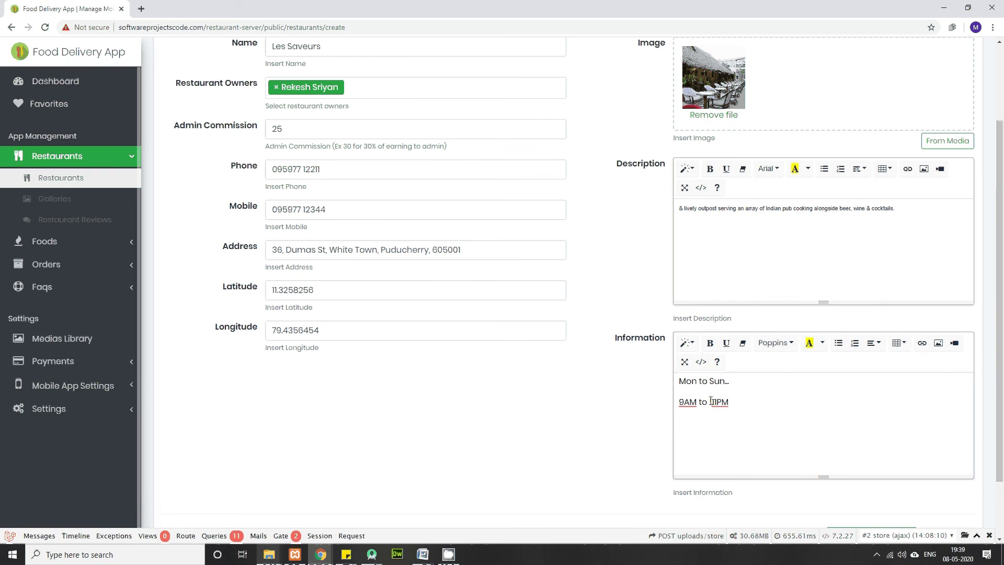
{"action": "left_click", "coordinate": [710, 402]}
{"action": "key", "text": "Delete"}
{"action": "type", "text": "1"}
{"action": "scroll", "coordinate": [751, 504], "scroll_direction": "down", "scroll_amount": 2}
{"action": "scroll", "coordinate": [804, 451], "scroll_direction": "up", "scroll_amount": 3}
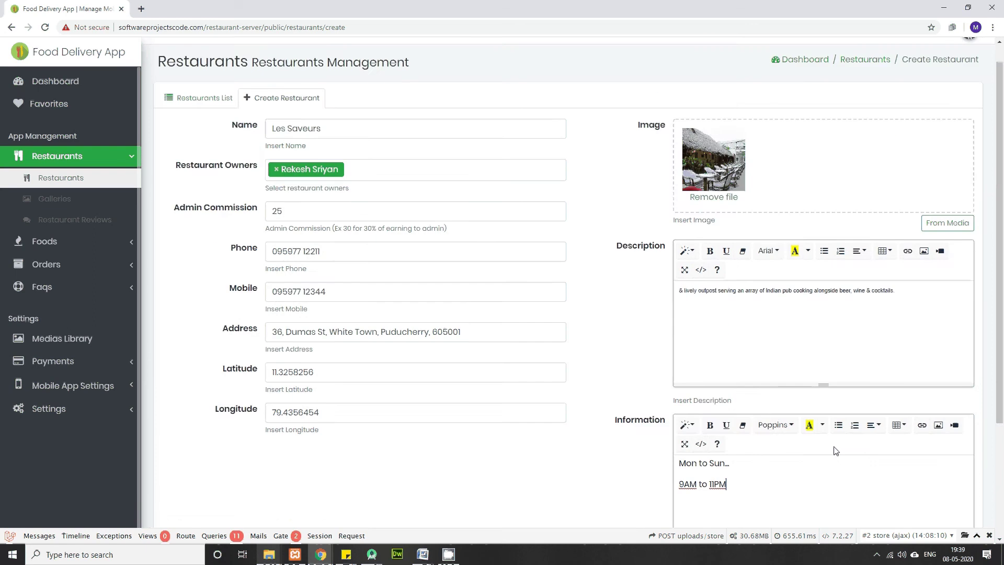
{"action": "scroll", "coordinate": [836, 450], "scroll_direction": "down", "scroll_amount": 3}
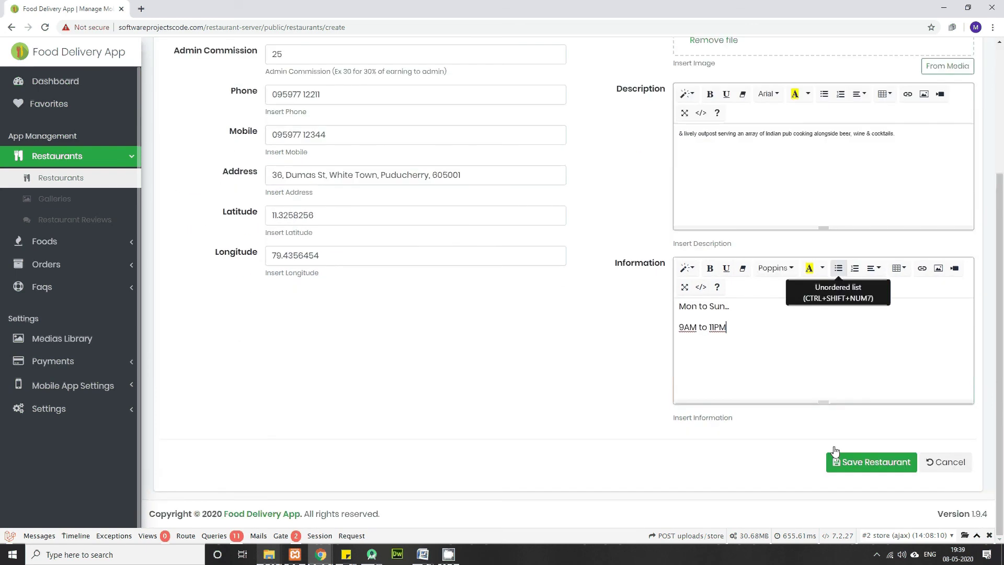
{"action": "left_click", "coordinate": [862, 464]}
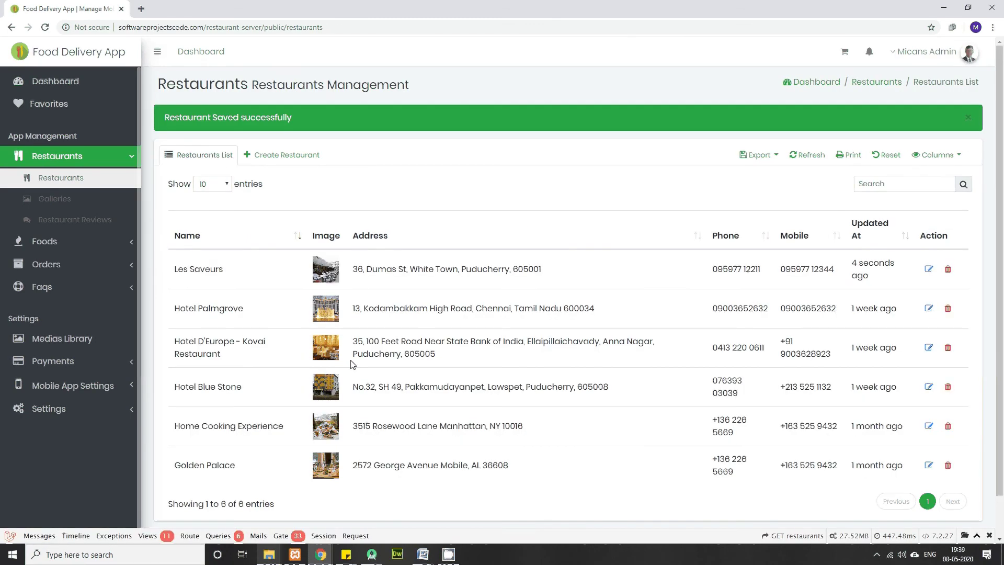
{"action": "scroll", "coordinate": [444, 365], "scroll_direction": "down", "scroll_amount": 1}
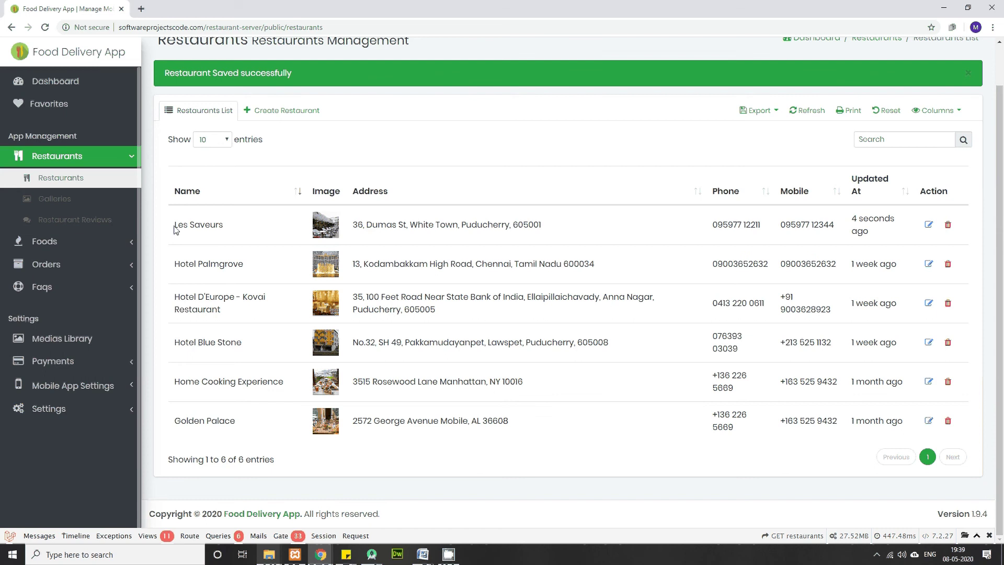
{"action": "left_click_drag", "start_coordinate": [174, 228], "coordinate": [930, 230]}
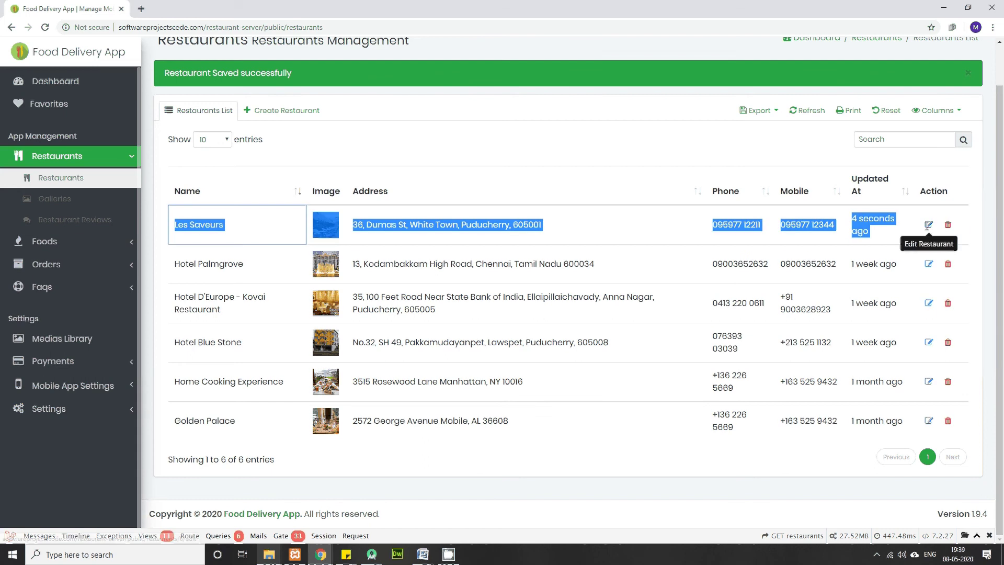
{"action": "left_click", "coordinate": [578, 235]}
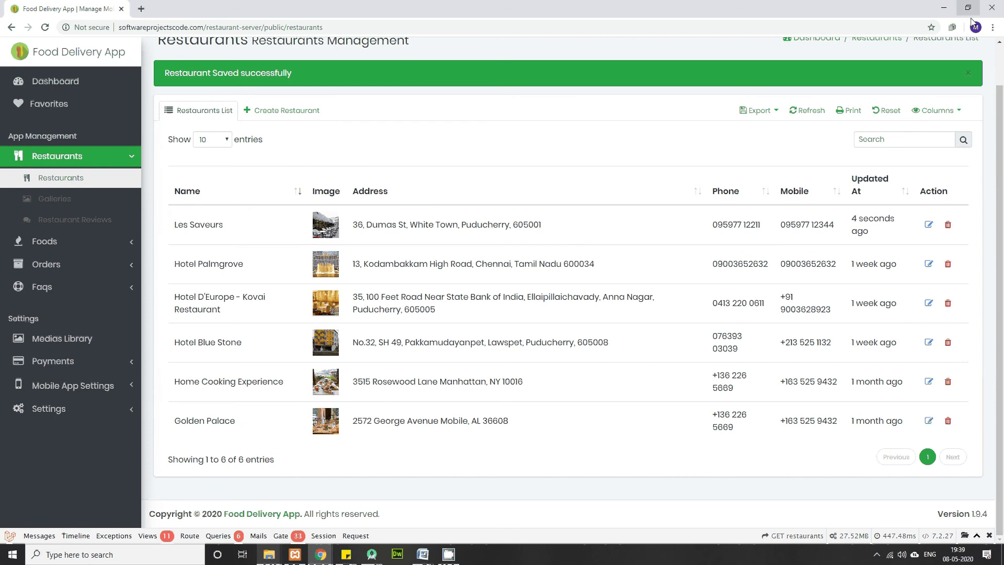
{"action": "scroll", "coordinate": [964, 151], "scroll_direction": "up", "scroll_amount": 1}
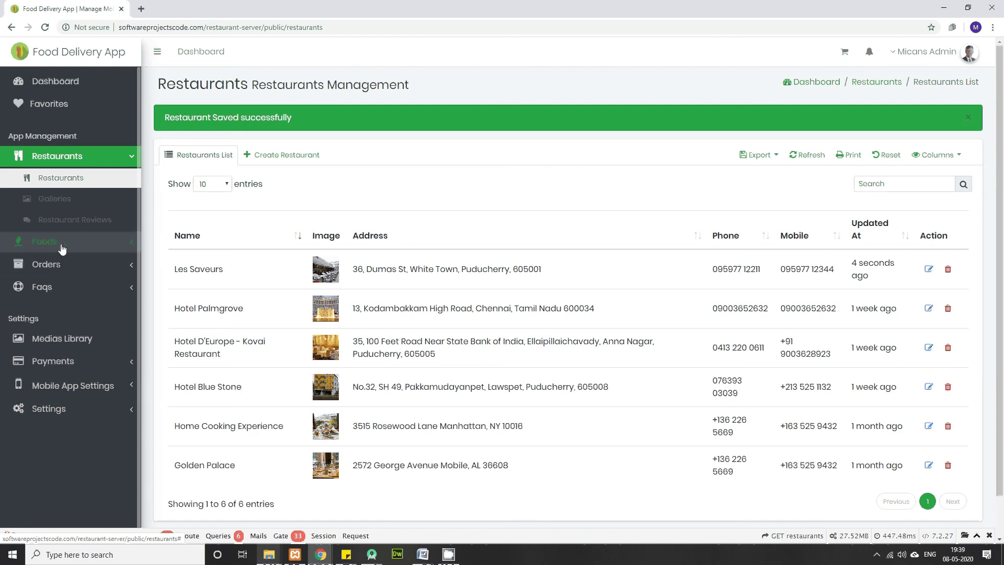
Step: Log out of admin and sign in with the manager's saved email and password
{"action": "left_click", "coordinate": [970, 55]}
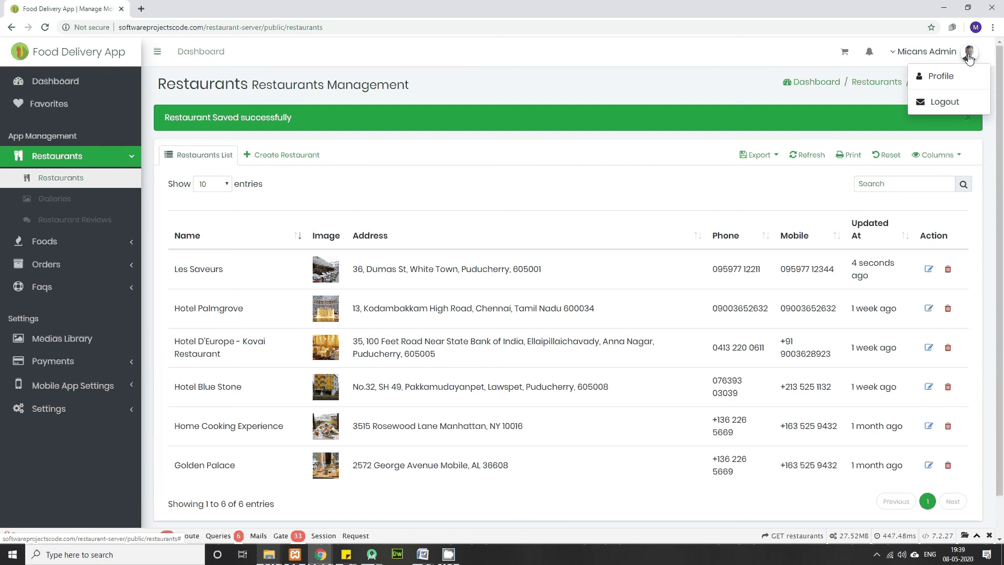
{"action": "left_click", "coordinate": [939, 105]}
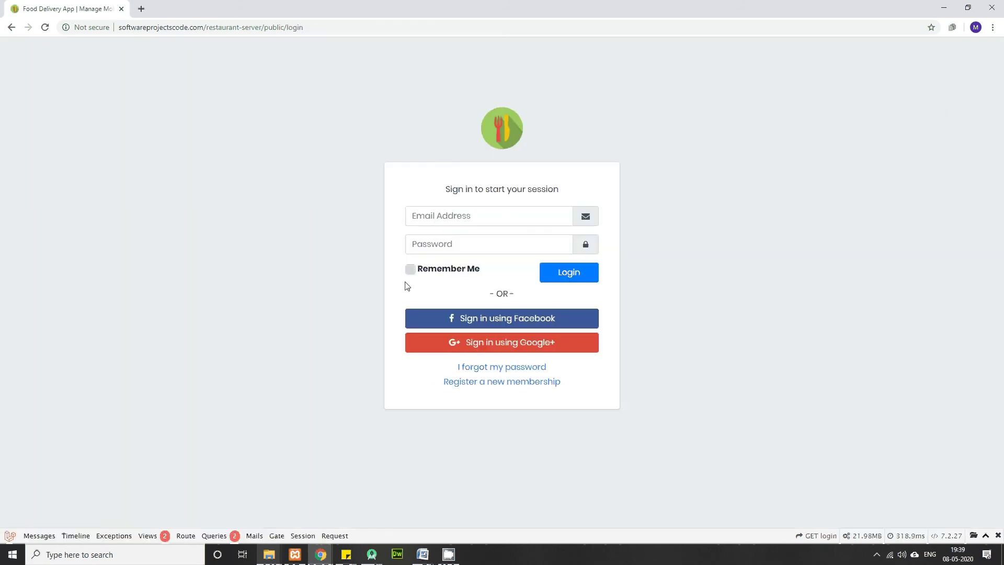
{"action": "left_click", "coordinate": [503, 219]}
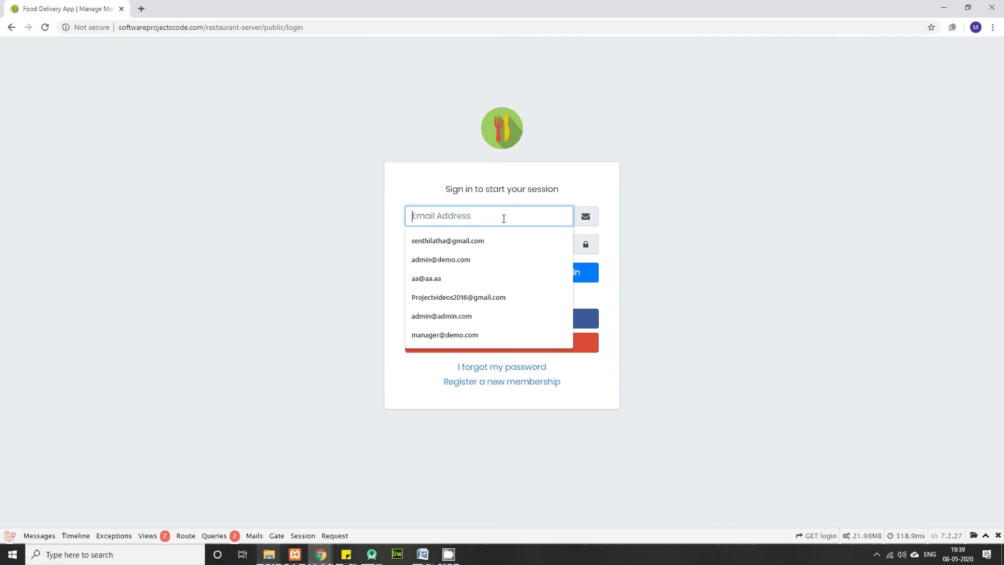
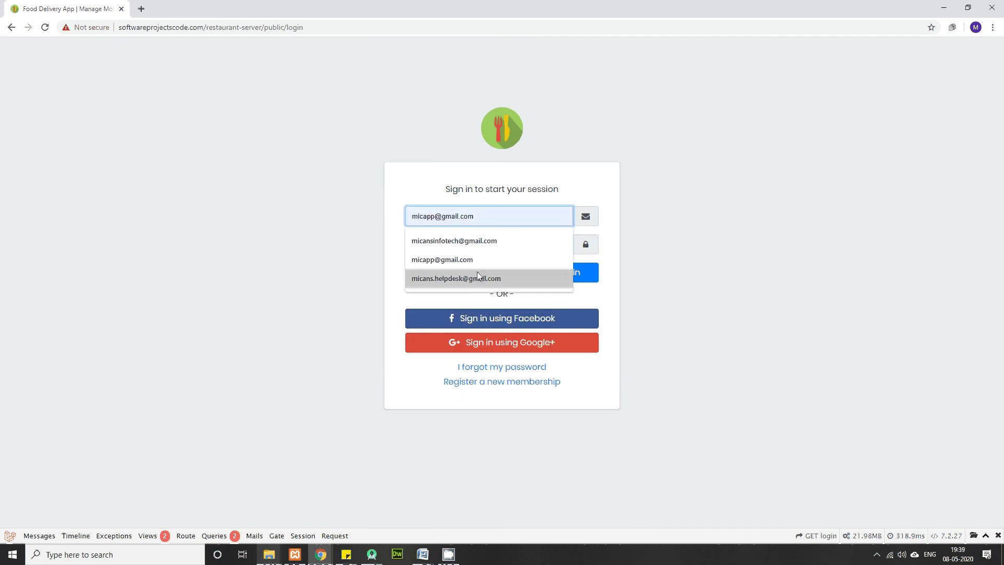
{"action": "left_click", "coordinate": [460, 260]}
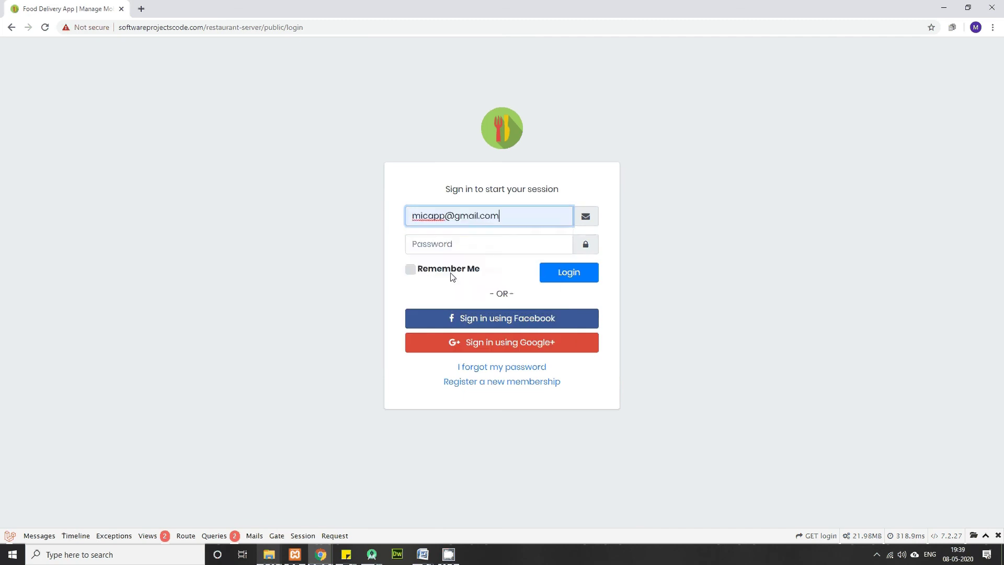
{"action": "left_click", "coordinate": [435, 241]}
{"action": "type", "text": "123"}
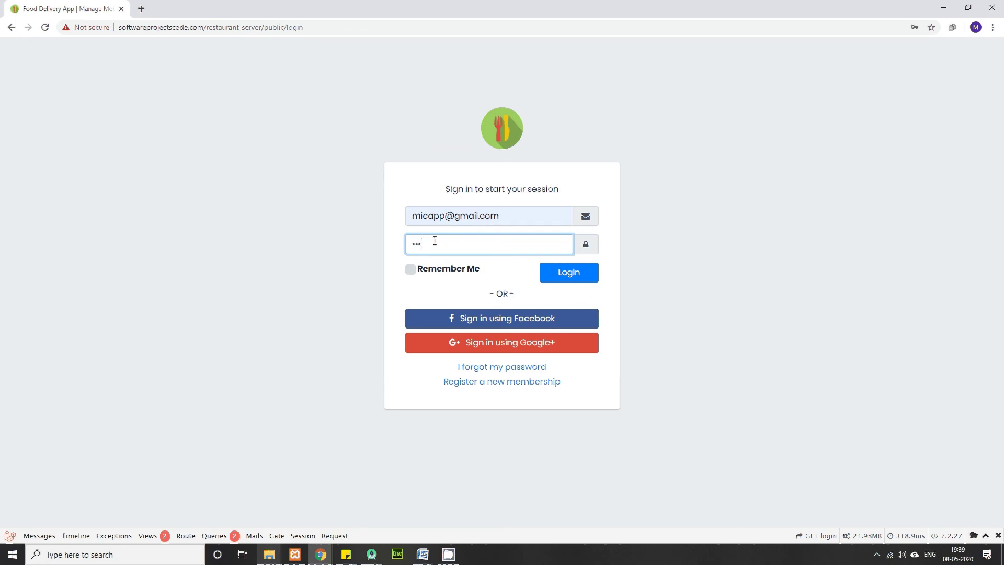
{"action": "type", "text": "456"}
{"action": "left_click", "coordinate": [554, 276]}
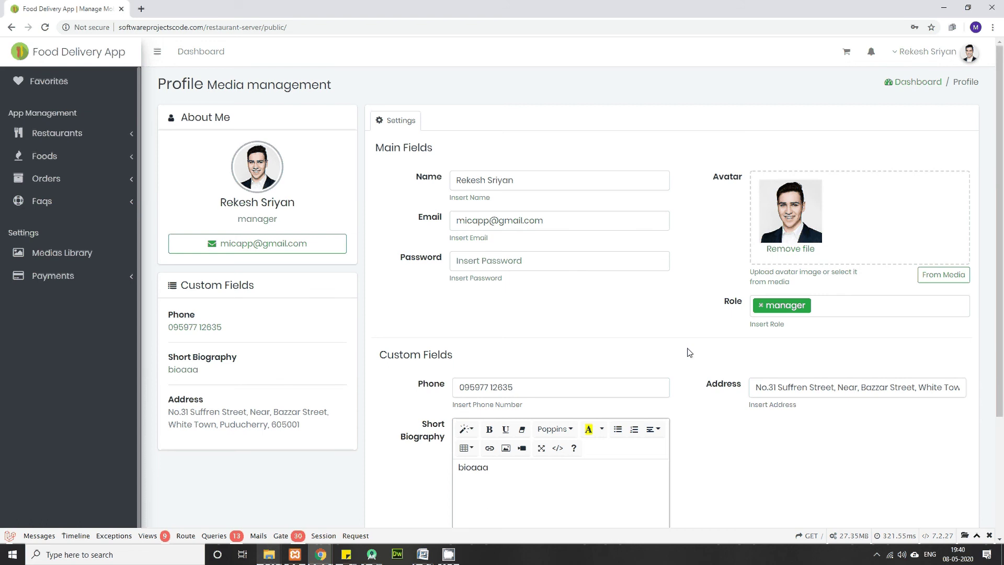
Step: Highlight the Restaurant Manager bullet in the Word notes
{"action": "mouse_move", "coordinate": [425, 550]}
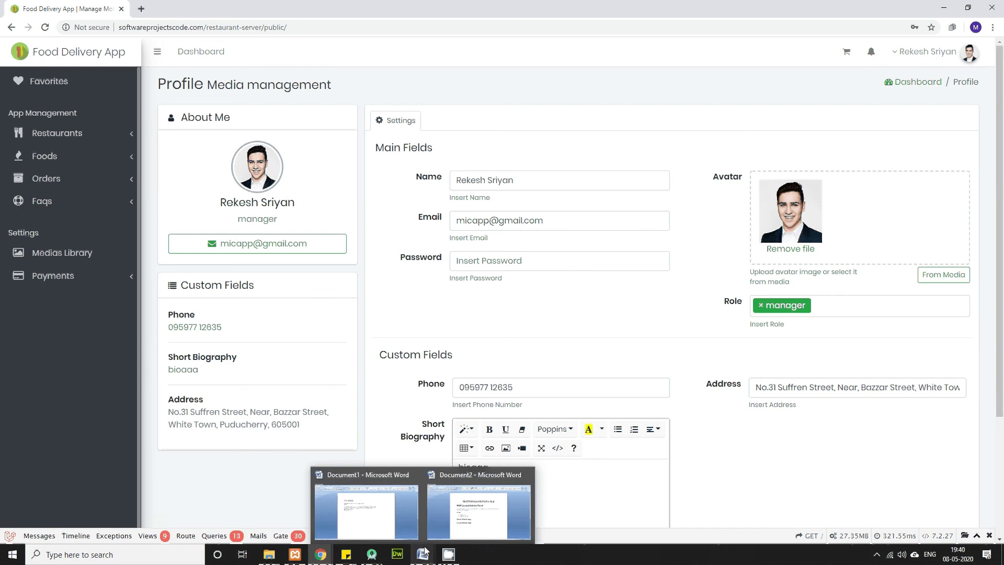
{"action": "left_click", "coordinate": [479, 510]}
{"action": "left_click", "coordinate": [424, 344]}
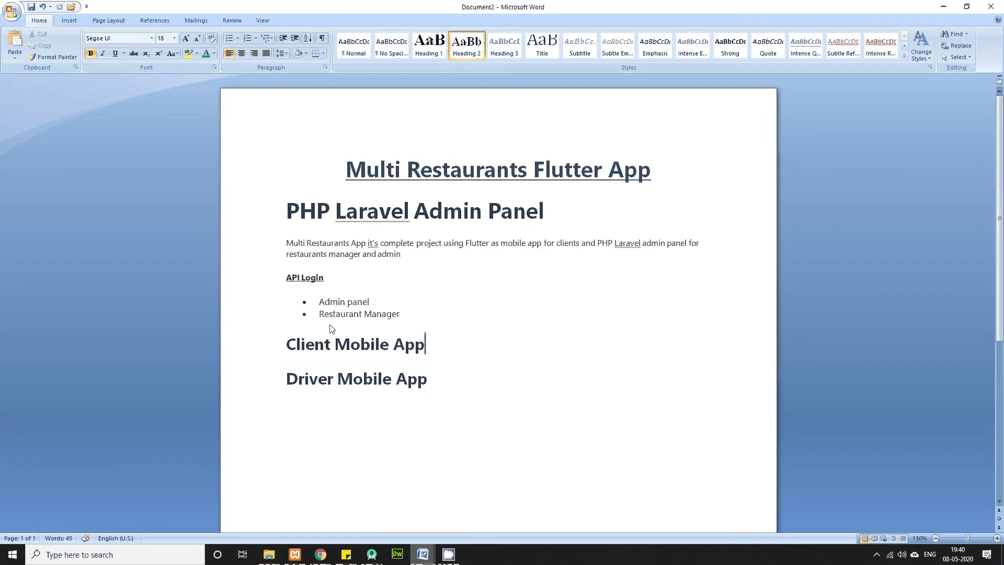
{"action": "left_click_drag", "start_coordinate": [320, 314], "coordinate": [424, 316]}
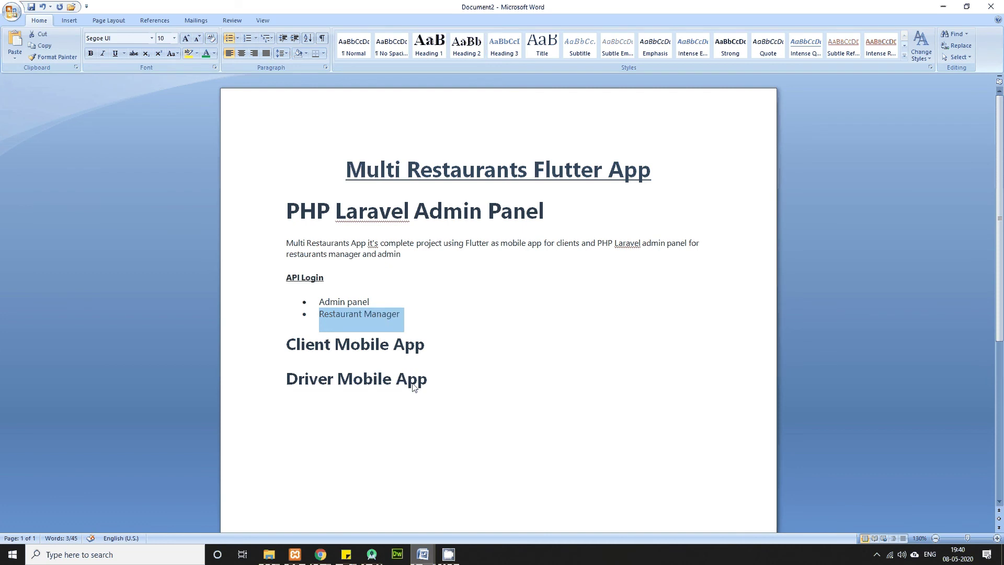
Step: Back in the app, open Restaurants > Restaurants to list the manager's restaurants
{"action": "mouse_move", "coordinate": [321, 555]}
{"action": "left_click", "coordinate": [377, 502]}
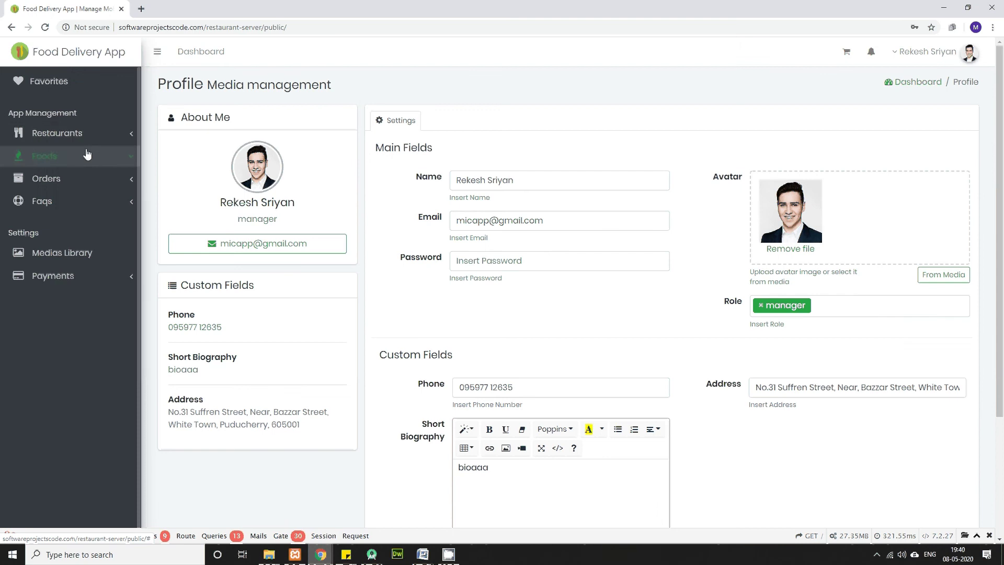
{"action": "left_click", "coordinate": [79, 134]}
{"action": "left_click", "coordinate": [67, 155]}
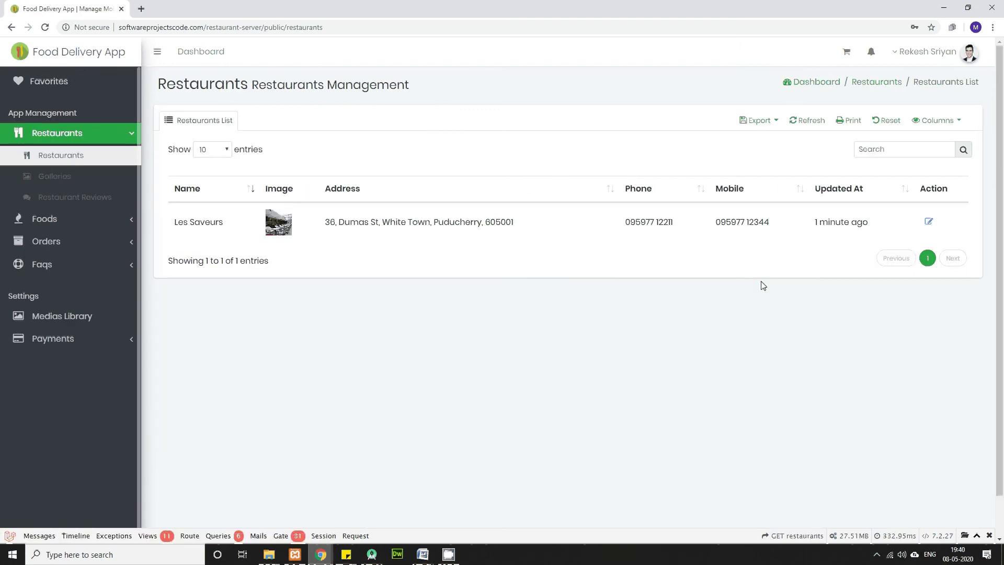
Step: Open Les Saveurs from the manager's restaurants list for editing
{"action": "triple_click", "coordinate": [185, 230]}
{"action": "left_click_drag", "start_coordinate": [442, 223], "coordinate": [1003, 245]}
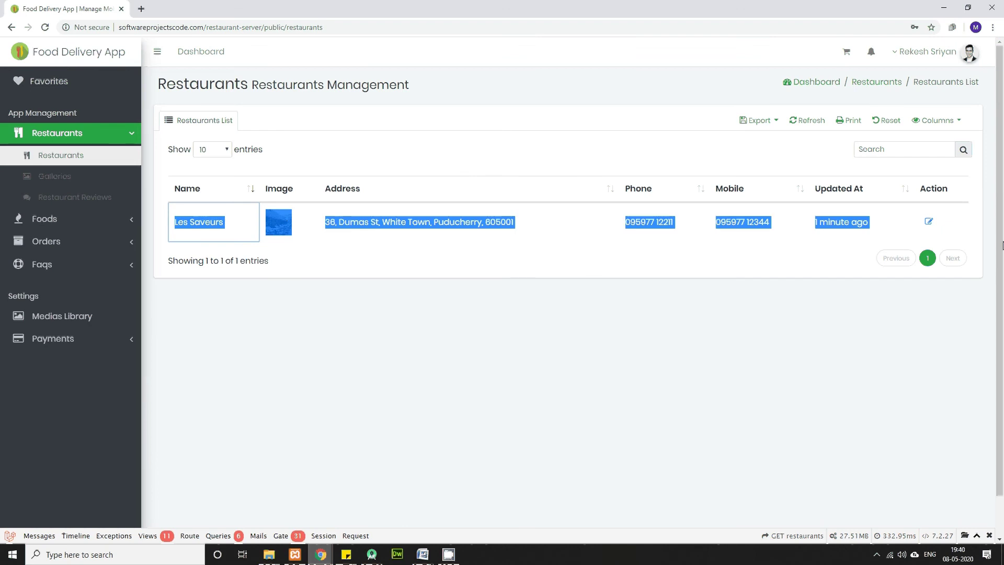
{"action": "left_click", "coordinate": [1003, 246]}
{"action": "left_click", "coordinate": [930, 221]}
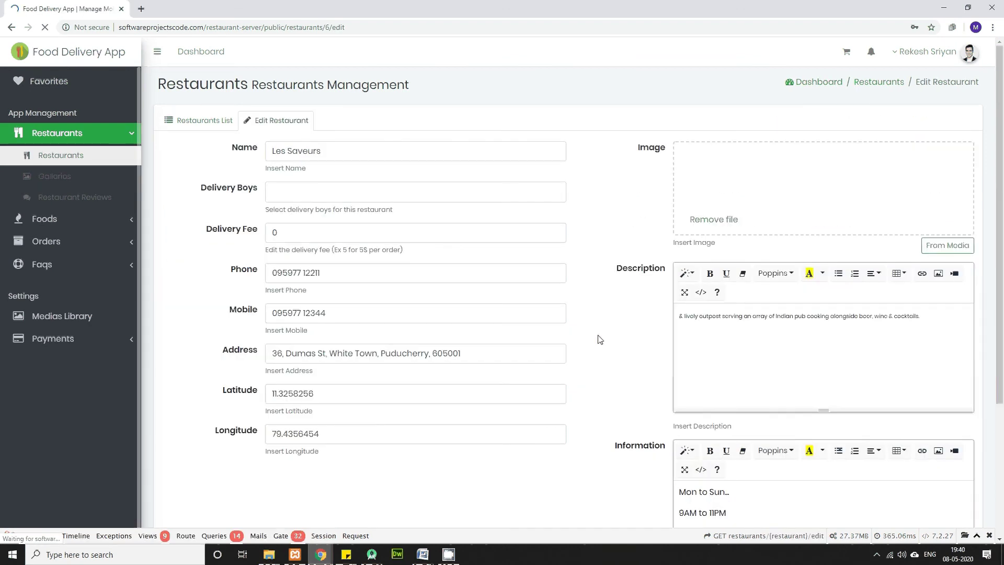
{"action": "scroll", "coordinate": [526, 366], "scroll_direction": "down", "scroll_amount": 3}
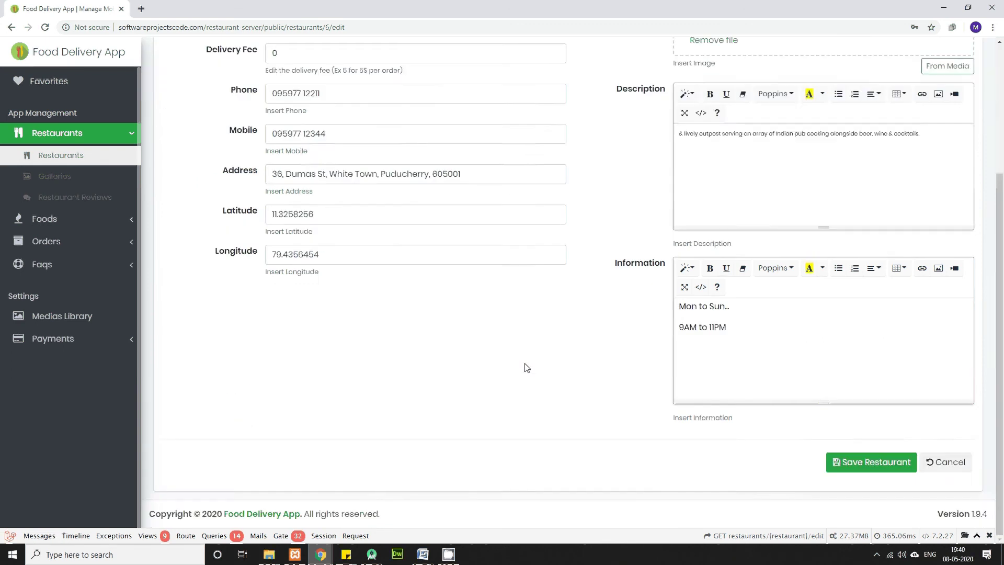
{"action": "scroll", "coordinate": [526, 368], "scroll_direction": "up", "scroll_amount": 3}
Step: Assign delivery boys driverpalm and driverpalm2 and set the delivery fee to 10
{"action": "left_click", "coordinate": [319, 194]}
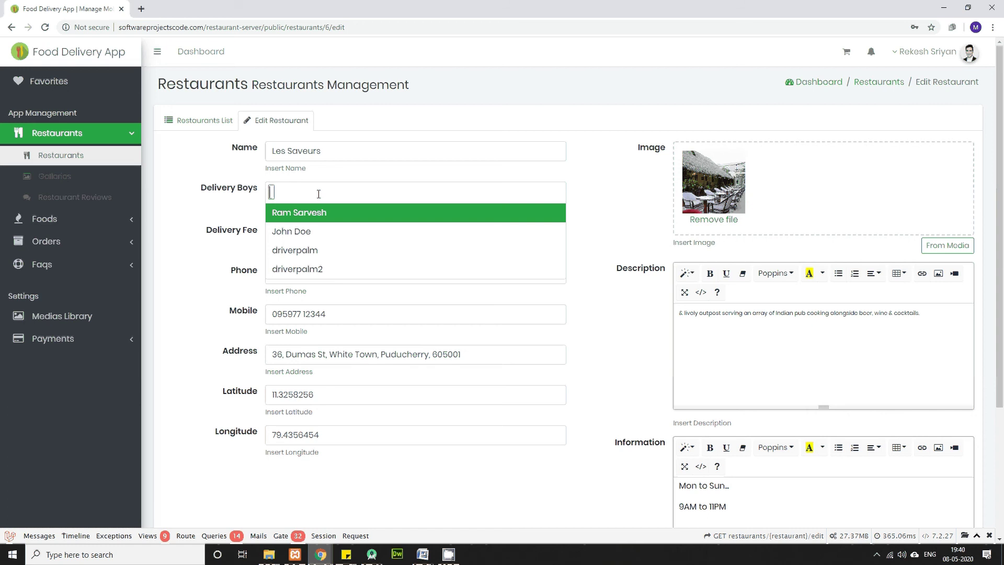
{"action": "left_click", "coordinate": [318, 250]}
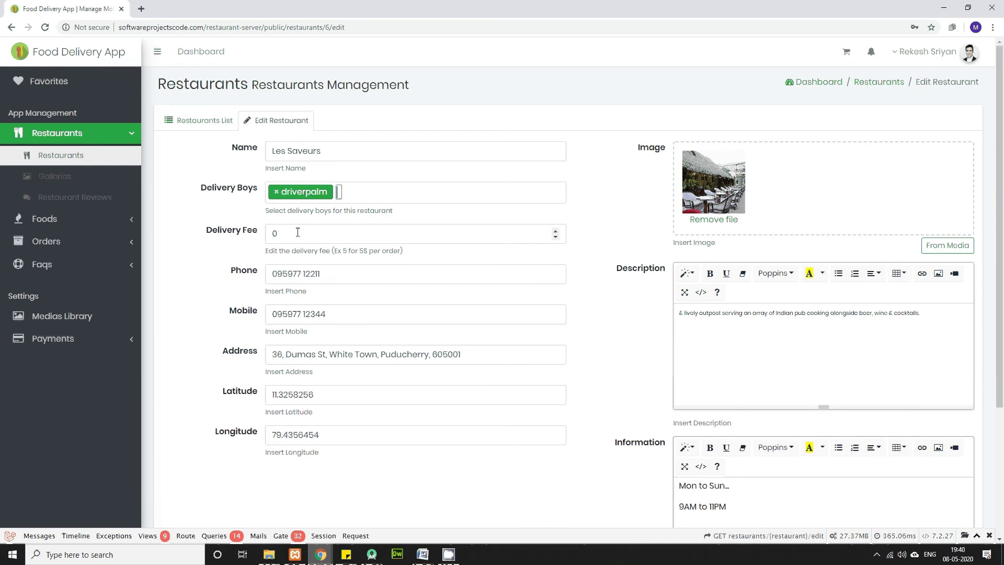
{"action": "left_click_drag", "start_coordinate": [298, 232], "coordinate": [257, 238]}
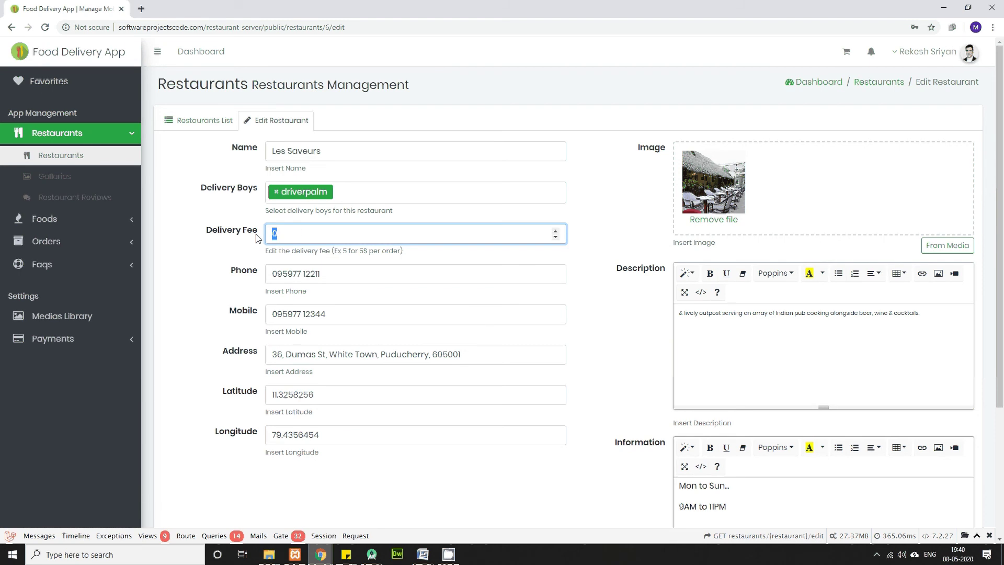
{"action": "type", "text": "10"}
{"action": "left_click", "coordinate": [354, 192]}
{"action": "left_click", "coordinate": [310, 270]}
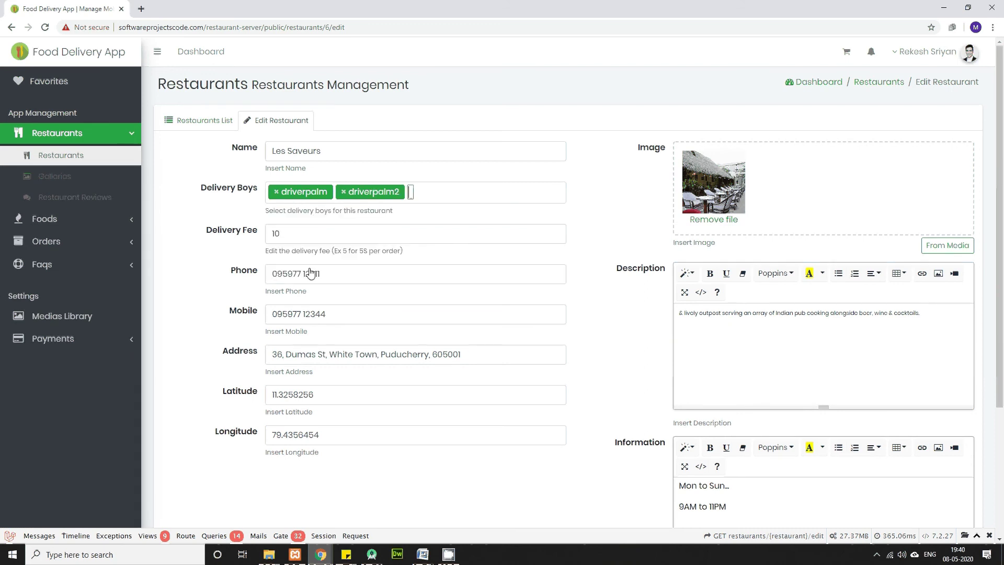
{"action": "scroll", "coordinate": [628, 401], "scroll_direction": "down", "scroll_amount": 4}
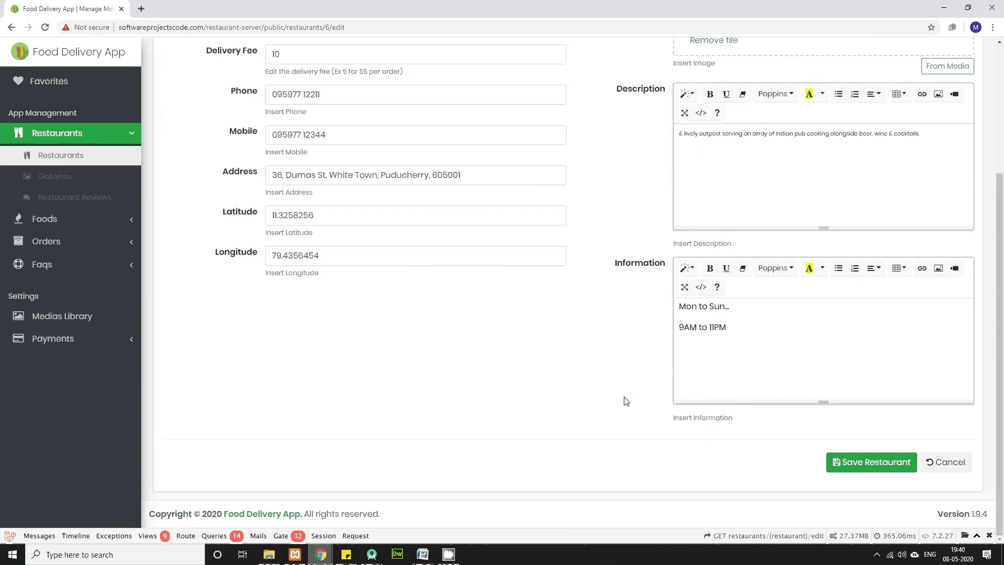
Step: Save the Les Saveurs edits and go to Restaurants > Galleries
{"action": "left_click", "coordinate": [871, 464]}
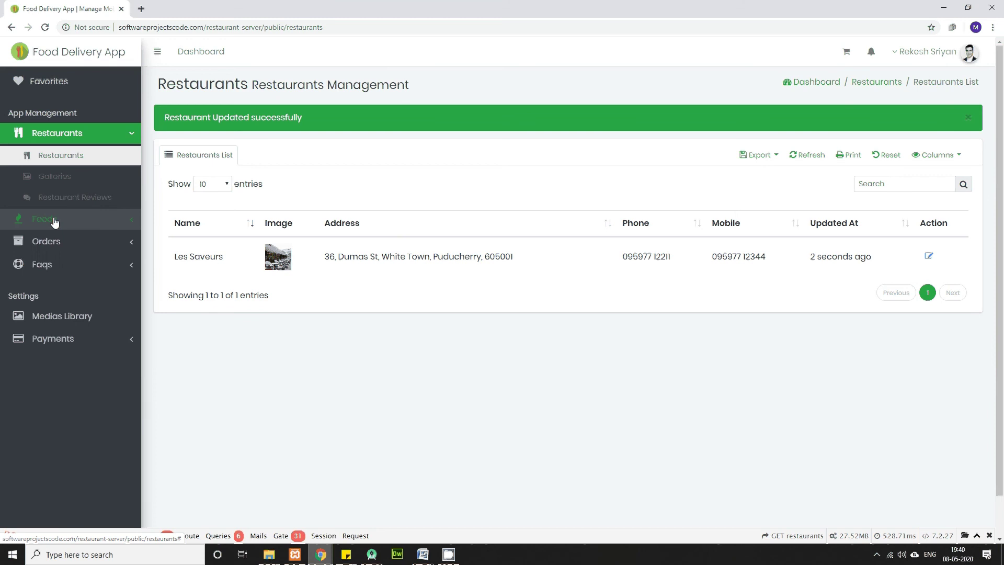
{"action": "left_click", "coordinate": [80, 179]}
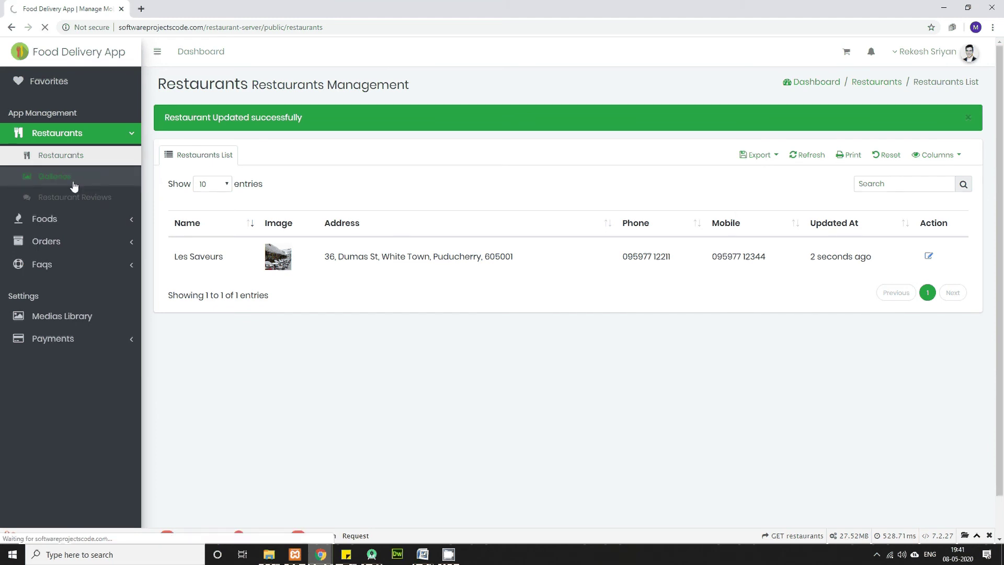
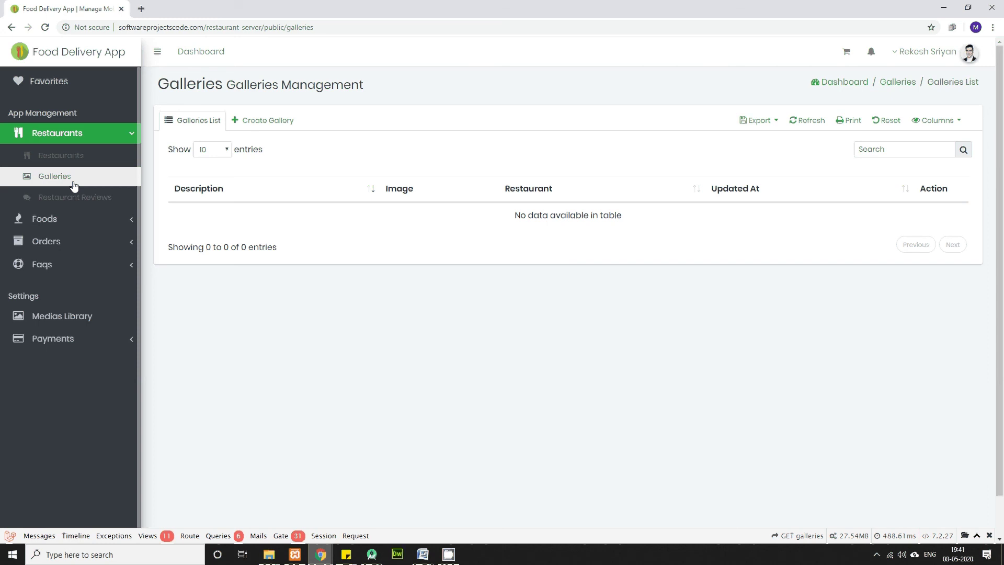
Step: Start a new gallery and choose Les Saveurs as its restaurant
{"action": "left_click", "coordinate": [278, 124]}
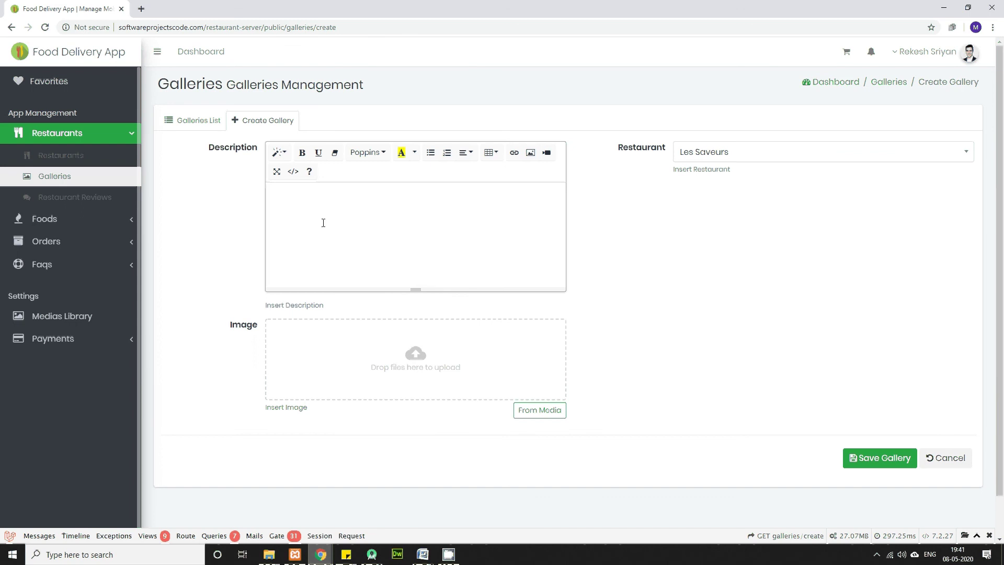
{"action": "left_click", "coordinate": [766, 159]}
{"action": "left_click", "coordinate": [717, 195]}
Step: Visit Restaurant Reviews, then open the empty Foods list and start a new food
{"action": "left_click", "coordinate": [81, 201]}
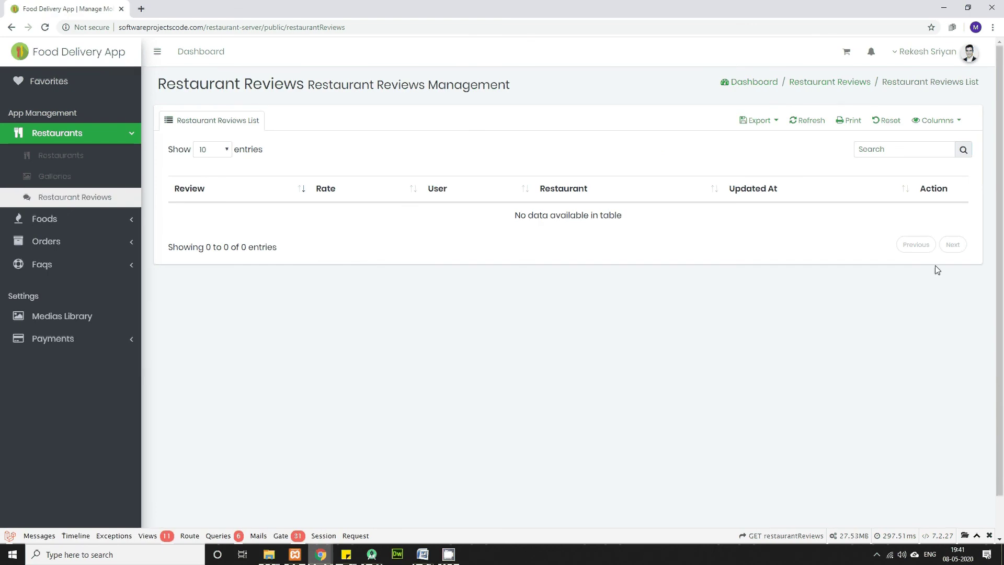
{"action": "left_click", "coordinate": [49, 223]}
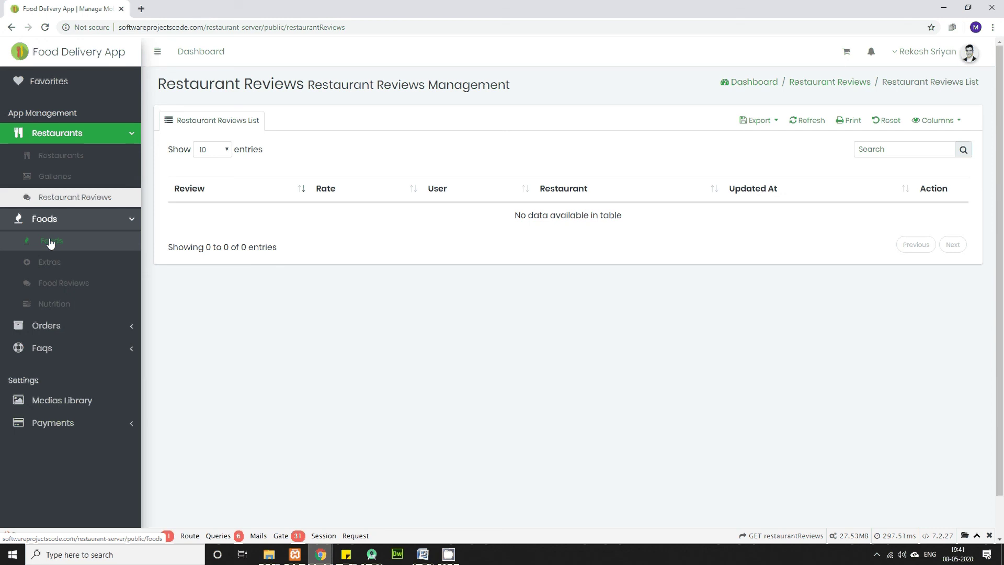
{"action": "left_click", "coordinate": [51, 244]}
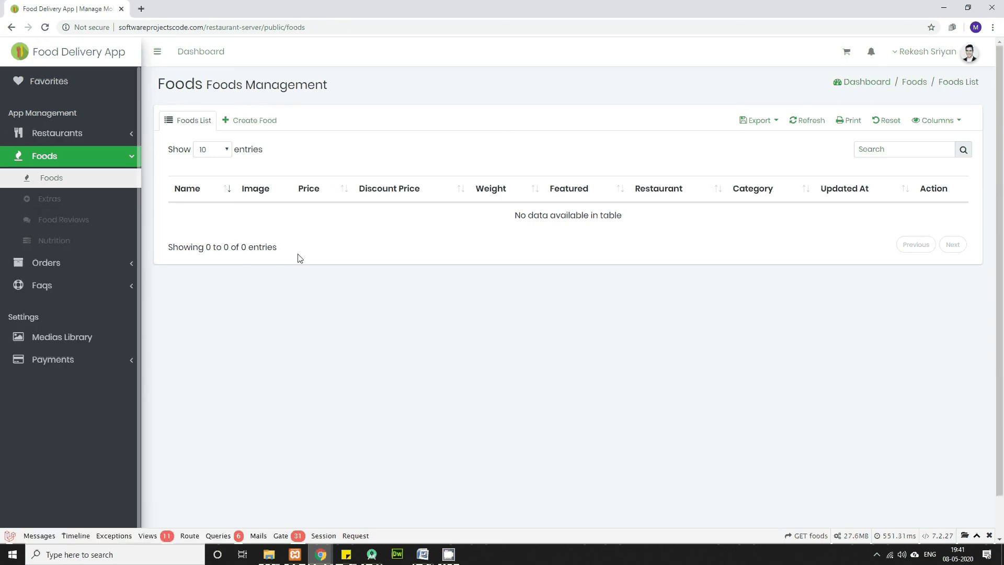
{"action": "left_click", "coordinate": [267, 124]}
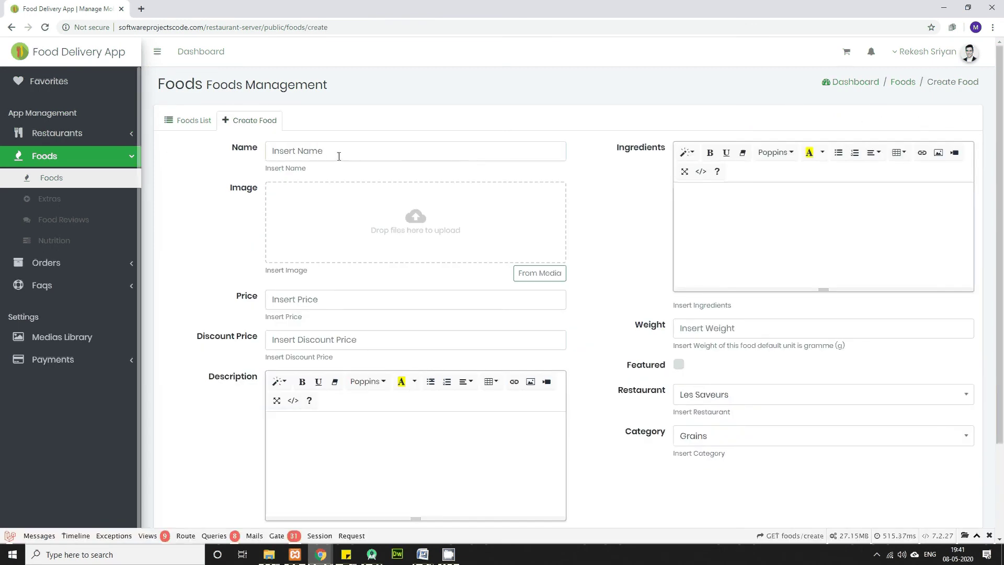
Step: Enter 'Fried Ice cream' as the food name, then bring the Downloads folder forward
{"action": "scroll", "coordinate": [339, 156], "scroll_direction": "down", "scroll_amount": 3}
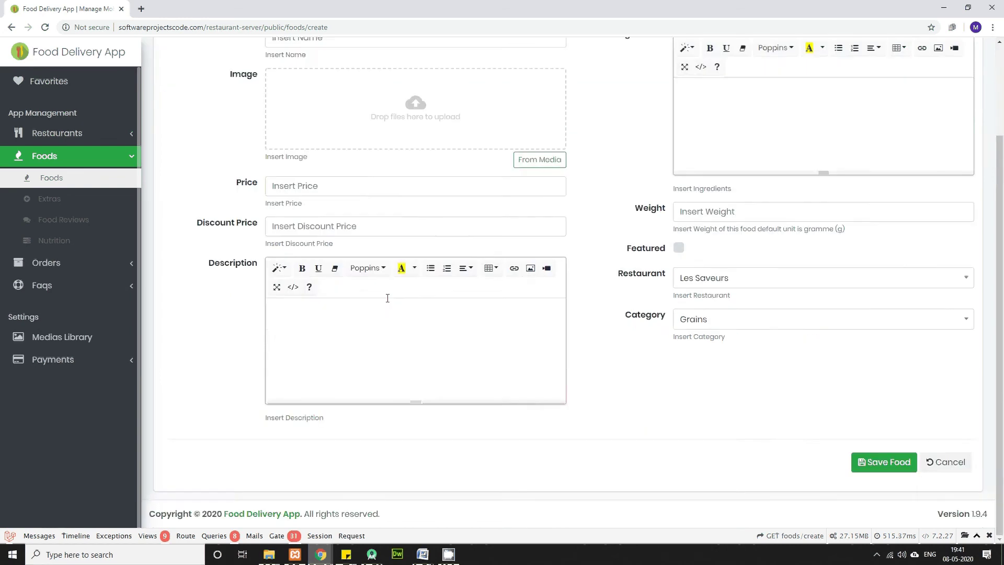
{"action": "scroll", "coordinate": [305, 170], "scroll_direction": "up", "scroll_amount": 3}
{"action": "left_click", "coordinate": [304, 151]}
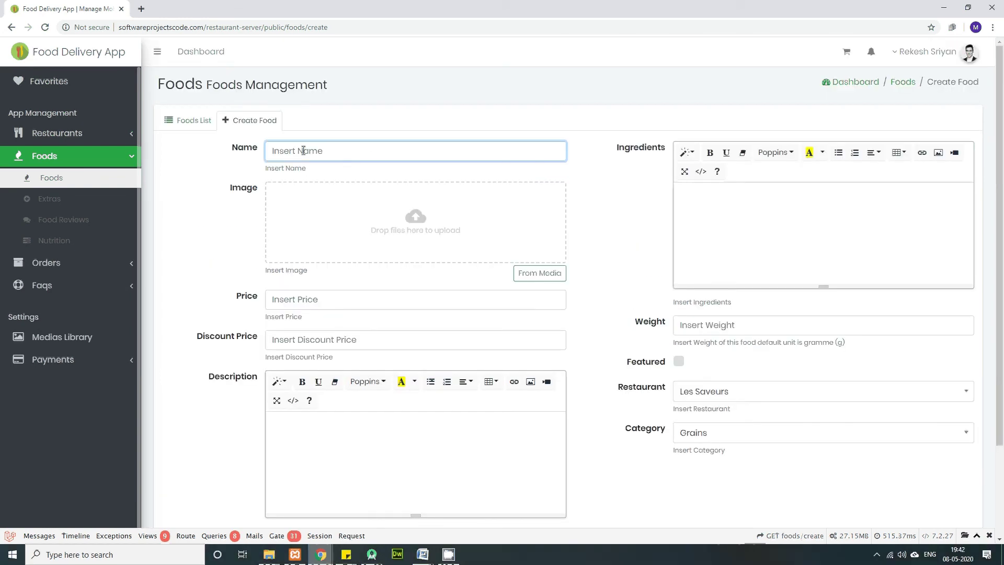
{"action": "key", "text": "alt+Tab"}
{"action": "key", "text": "alt+Tab"}
{"action": "key", "text": "alt+Tab"}
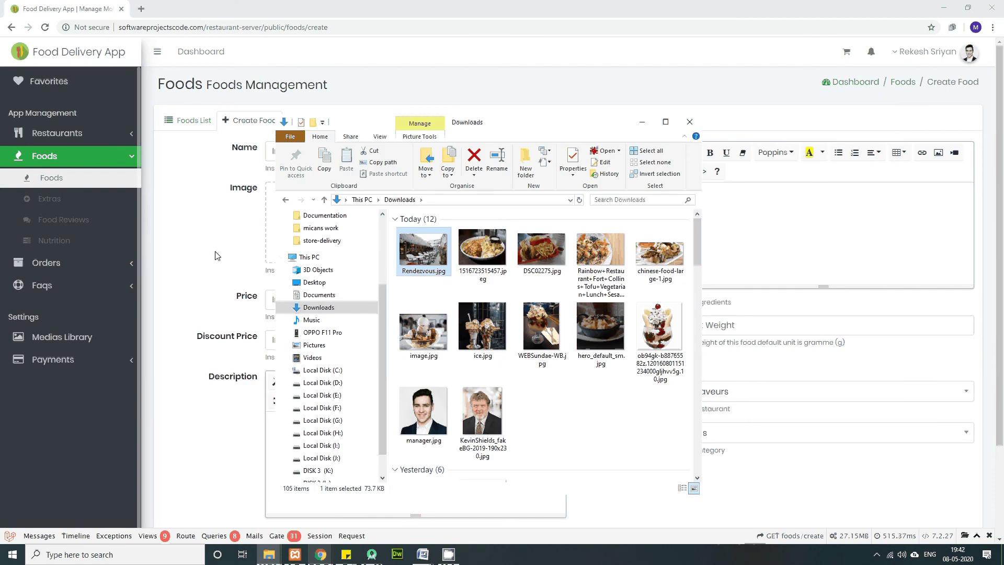
{"action": "left_click", "coordinate": [199, 223]}
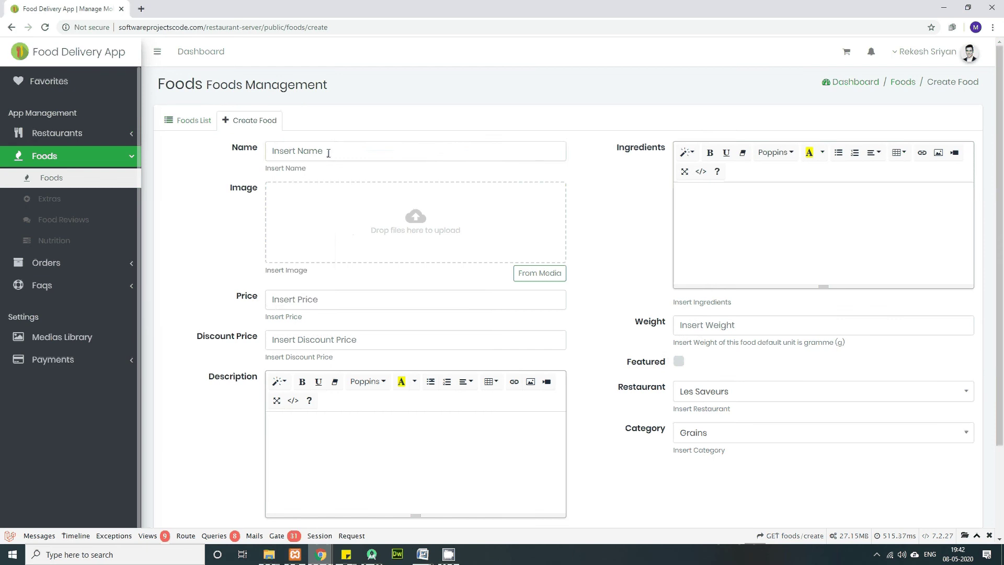
{"action": "left_click", "coordinate": [328, 153]}
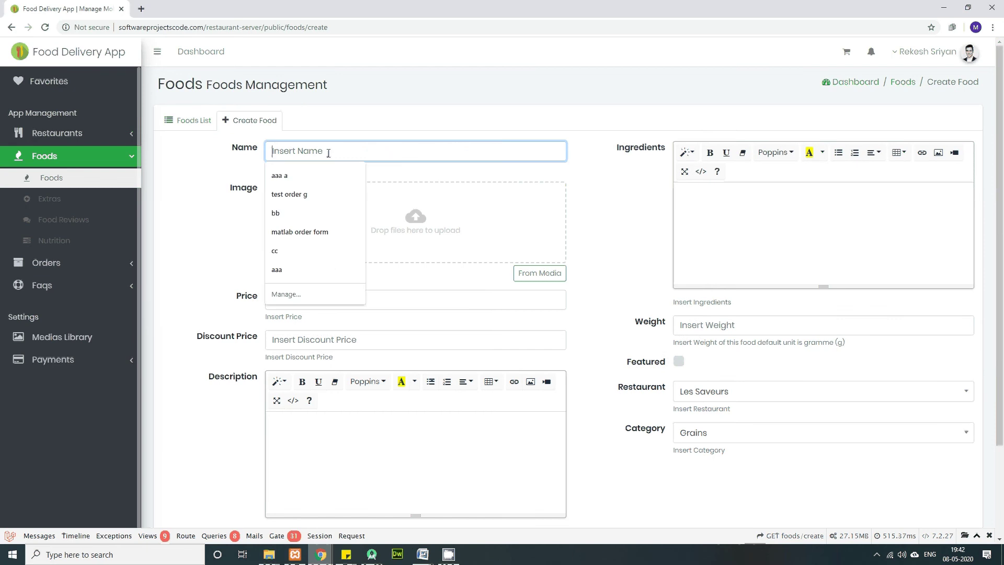
{"action": "left_click", "coordinate": [205, 260]}
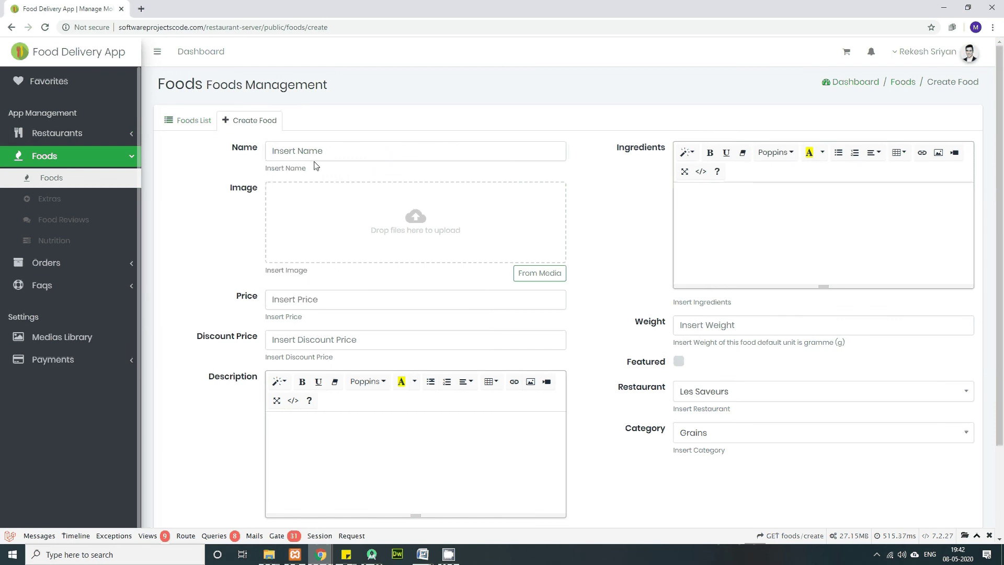
{"action": "key", "text": "alt+Tab"}
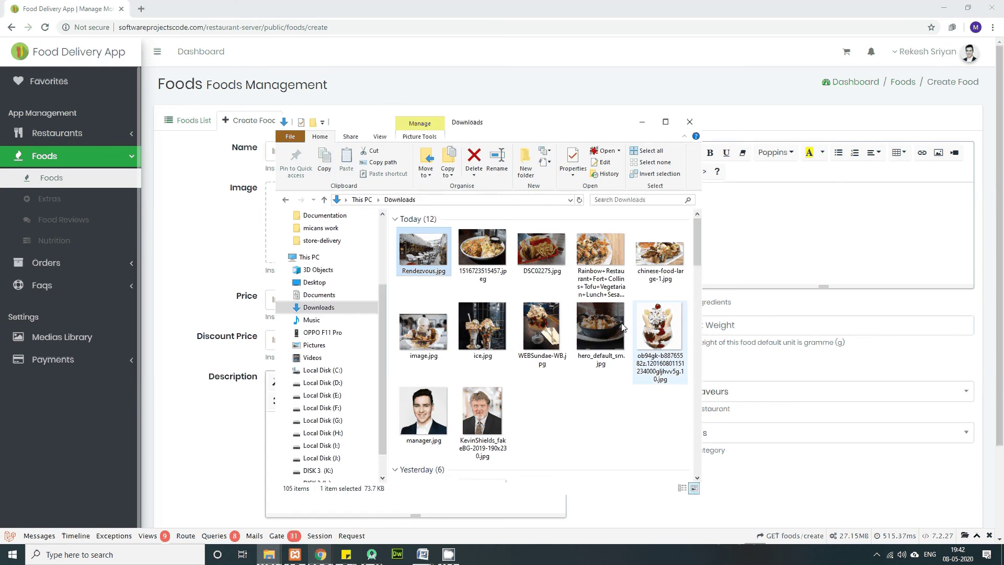
{"action": "key", "text": "alt+Tab"}
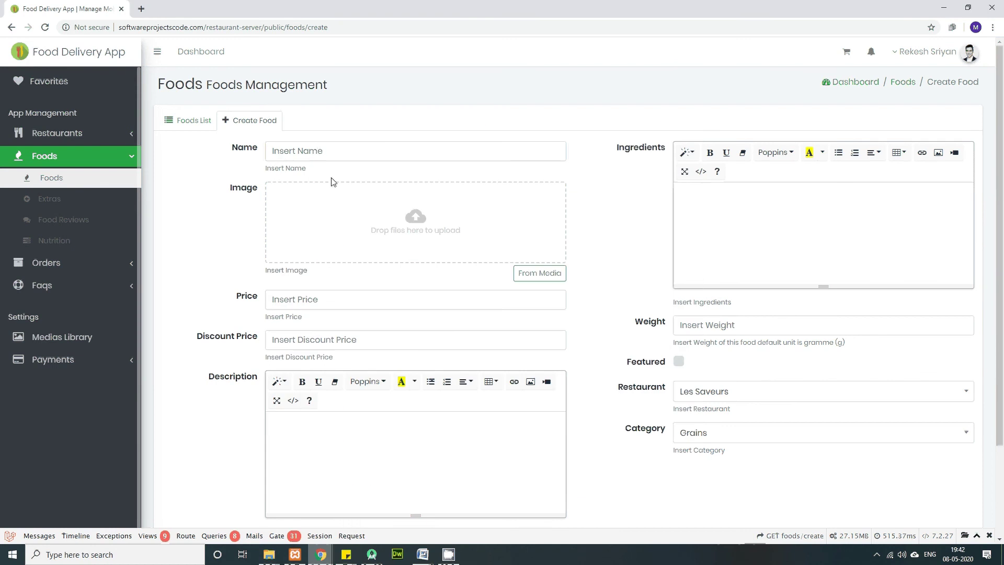
{"action": "left_click", "coordinate": [318, 151]}
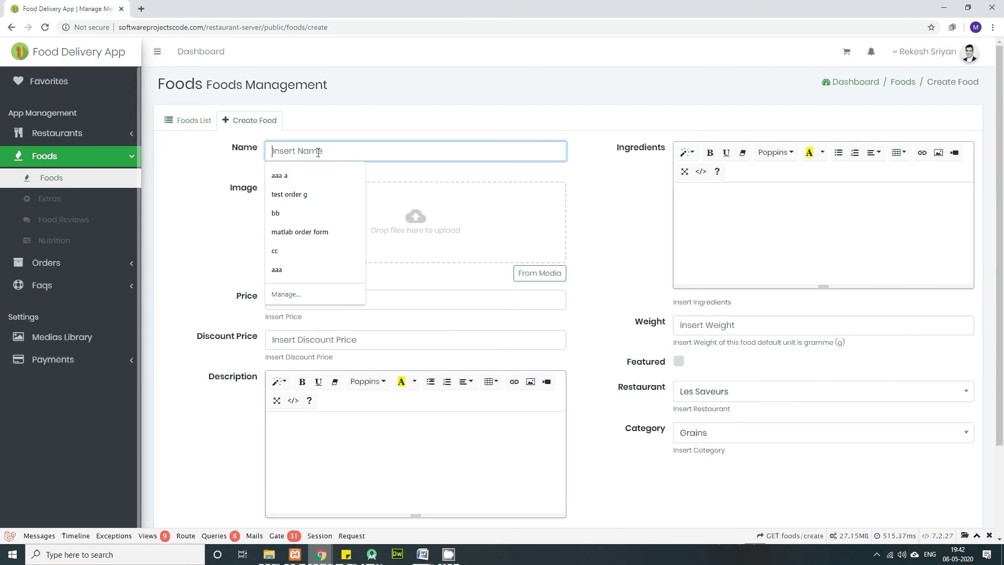
{"action": "type", "text": "Fried I"}
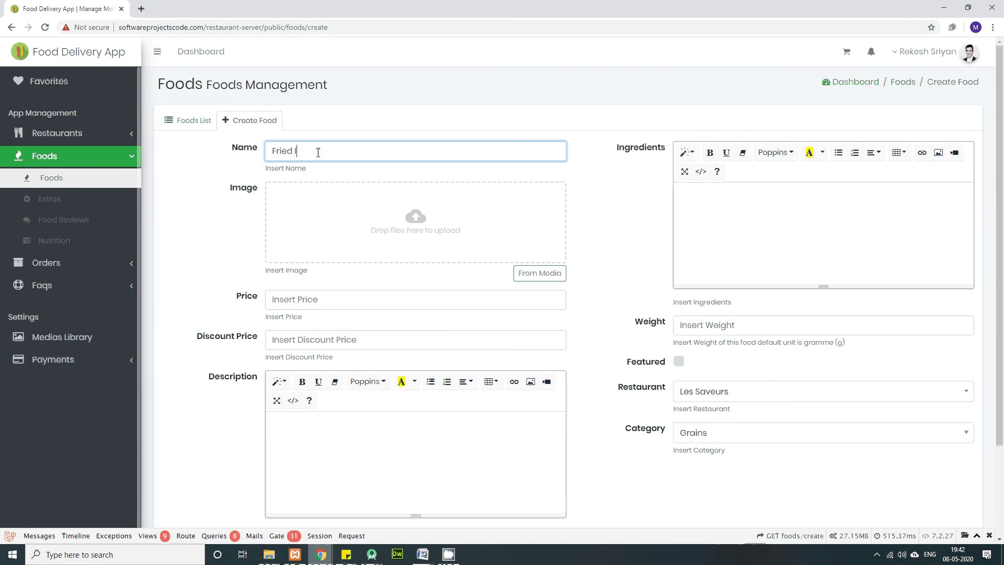
{"action": "type", "text": "ce cream"}
{"action": "key", "text": "alt+Tab"}
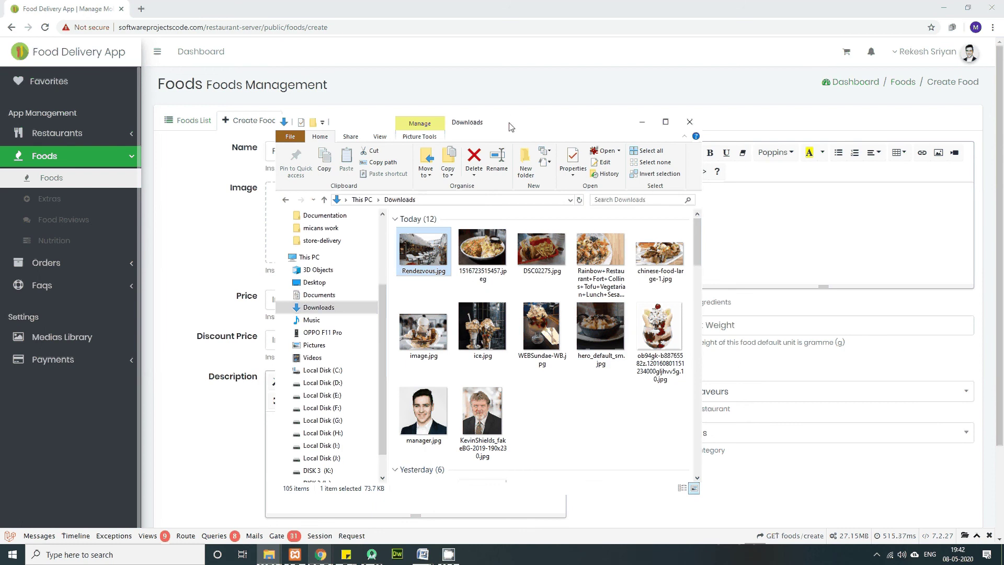
Step: Drag hero_default_sm.jpg into the Image drop zone and check it in the Media Library
{"action": "left_click_drag", "start_coordinate": [511, 127], "coordinate": [690, 123]}
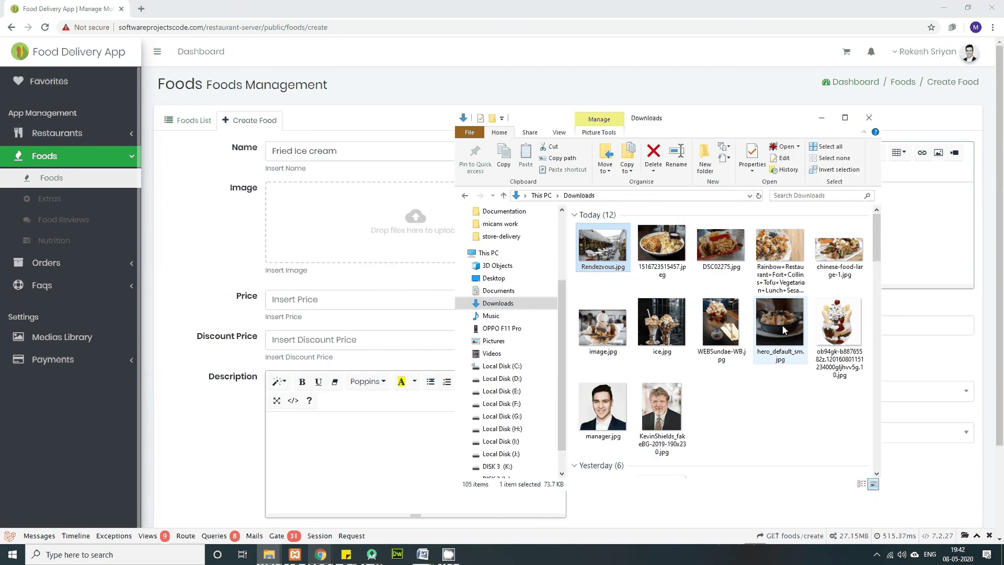
{"action": "left_click_drag", "start_coordinate": [784, 330], "coordinate": [400, 234]}
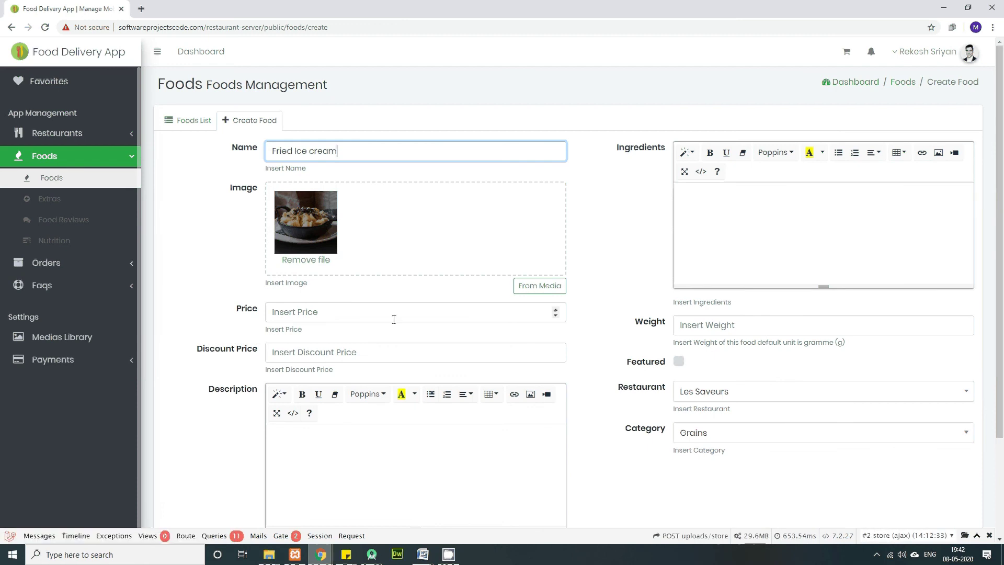
{"action": "left_click", "coordinate": [540, 286]}
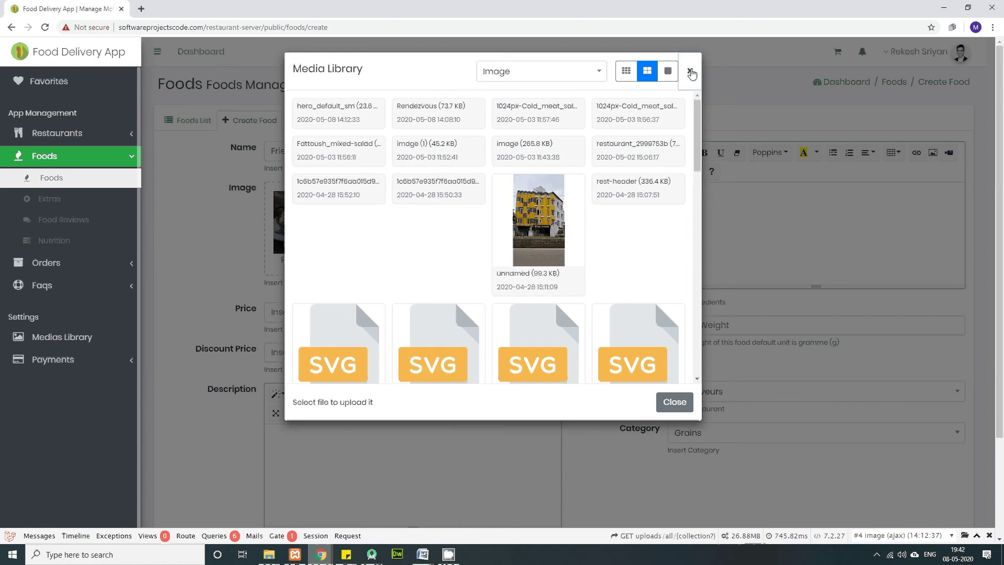
{"action": "left_click", "coordinate": [690, 72]}
{"action": "left_click", "coordinate": [298, 315]}
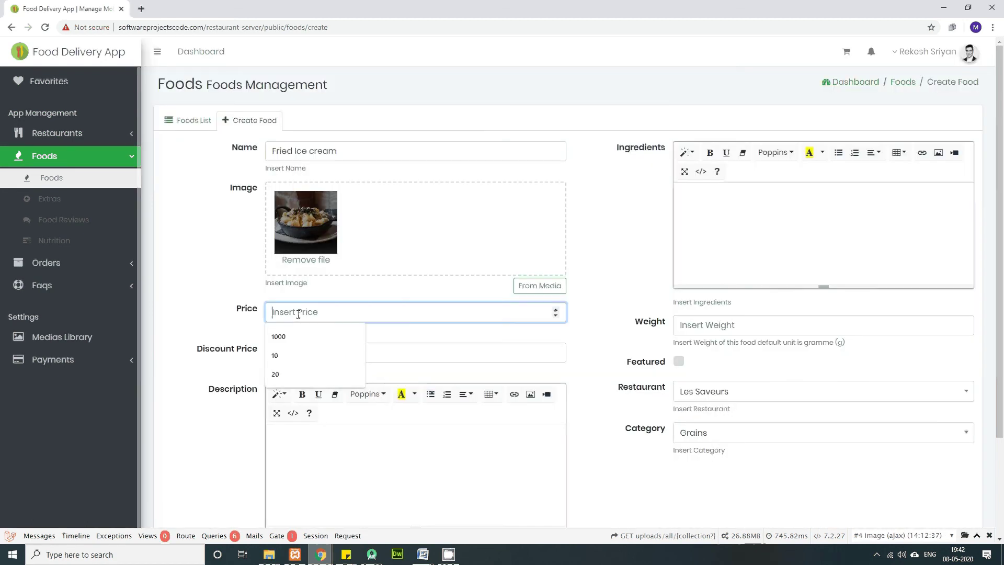
Step: Set price 450, discount price 25 and description 'Fried ice creammmm'
{"action": "type", "text": "450"}
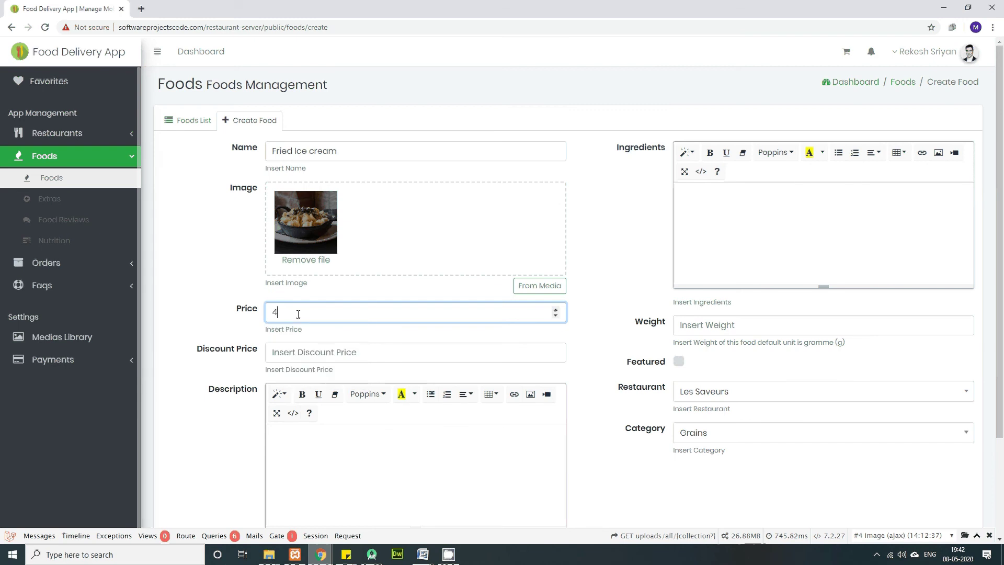
{"action": "left_click", "coordinate": [327, 352]}
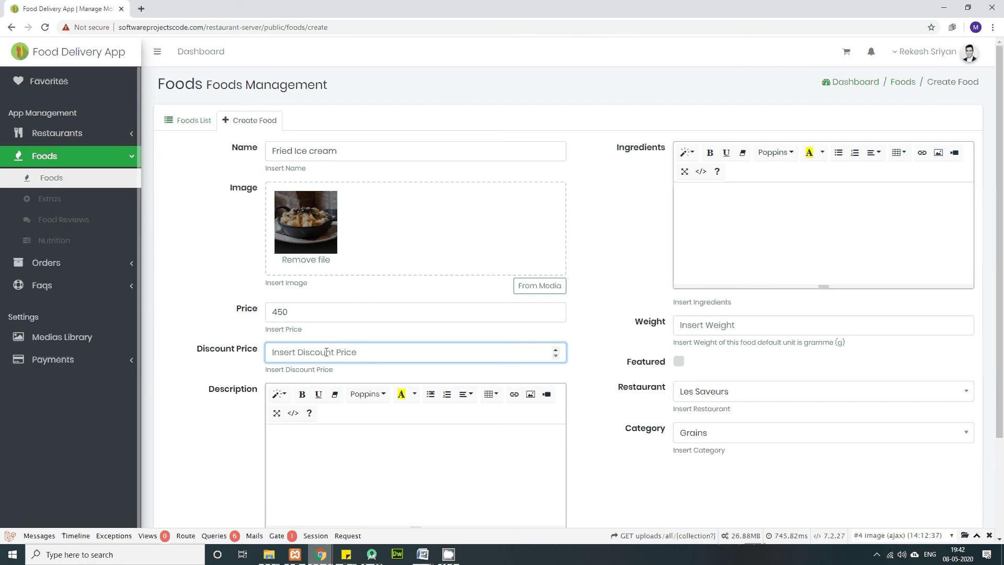
{"action": "type", "text": "5"}
{"action": "key", "text": "BackSpace"}
{"action": "type", "text": "25"}
{"action": "left_click", "coordinate": [315, 439]}
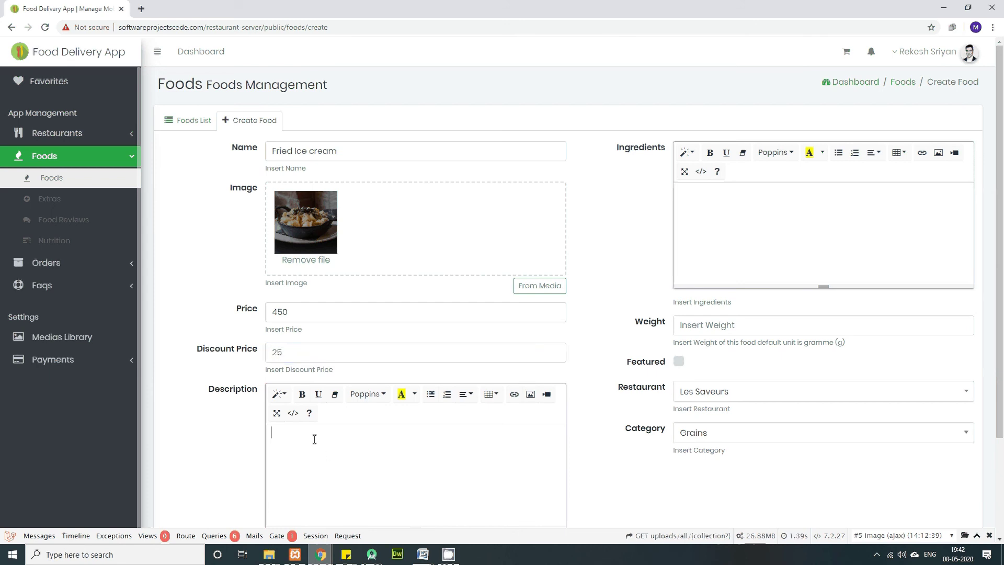
{"action": "type", "text": "Fried ice creammmm"}
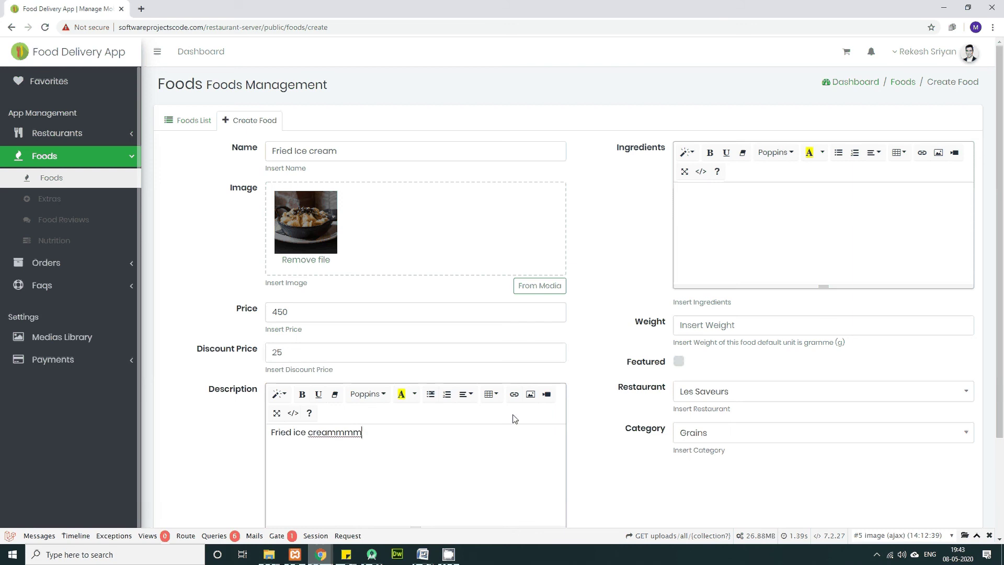
Step: List ingredients 'fresh cream' and 'fruirs', and set the weight to 200
{"action": "left_click", "coordinate": [726, 212]}
{"action": "type", "text": "Ice cr"}
{"action": "key", "text": "BackSpace"}
{"action": "key", "text": "BackSpace"}
{"action": "key", "text": "BackSpace"}
{"action": "key", "text": "BackSpace"}
{"action": "key", "text": "BackSpace"}
{"action": "key", "text": "BackSpace"}
{"action": "type", "text": "fresh cream"}
{"action": "key", "text": "Return"}
{"action": "type", "text": "fruirs"}
{"action": "key", "text": "Return"}
{"action": "scroll", "coordinate": [721, 299], "scroll_direction": "down", "scroll_amount": 2}
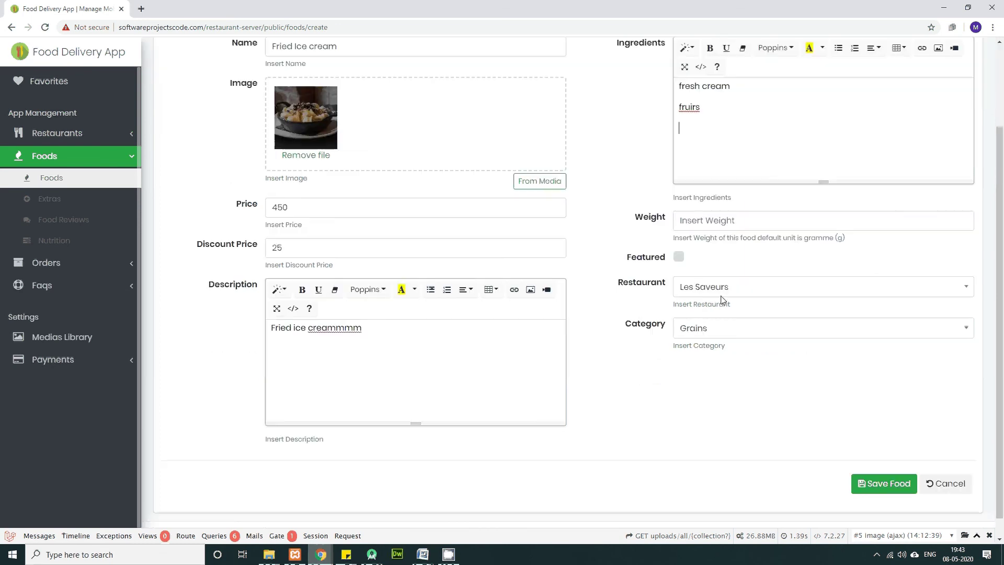
{"action": "key", "text": "Tab"}
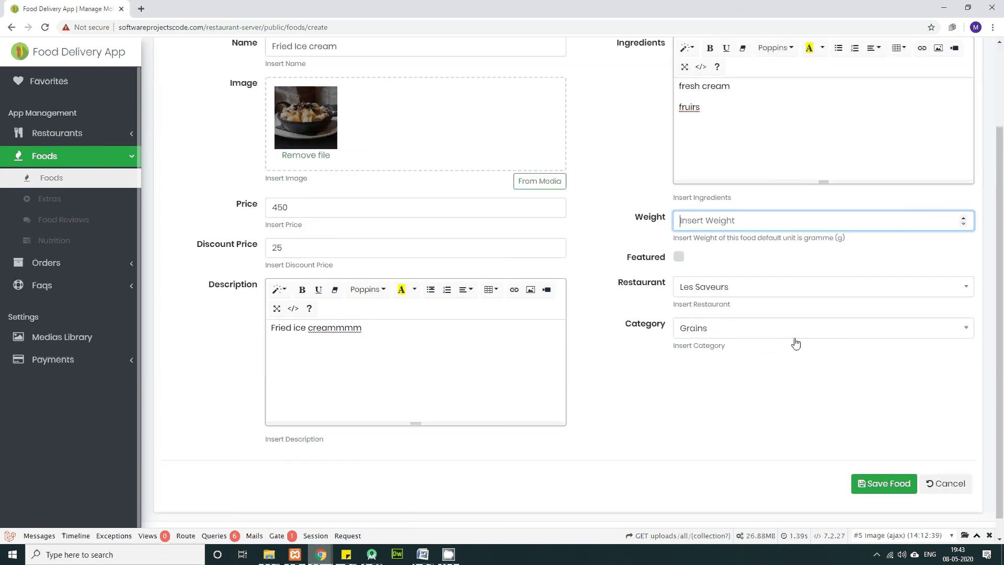
{"action": "type", "text": "200"}
Step: Mark the food Featured, keep restaurant Les Saveurs, and set category Sandwiches
{"action": "left_click", "coordinate": [679, 256]}
{"action": "left_click", "coordinate": [771, 292]}
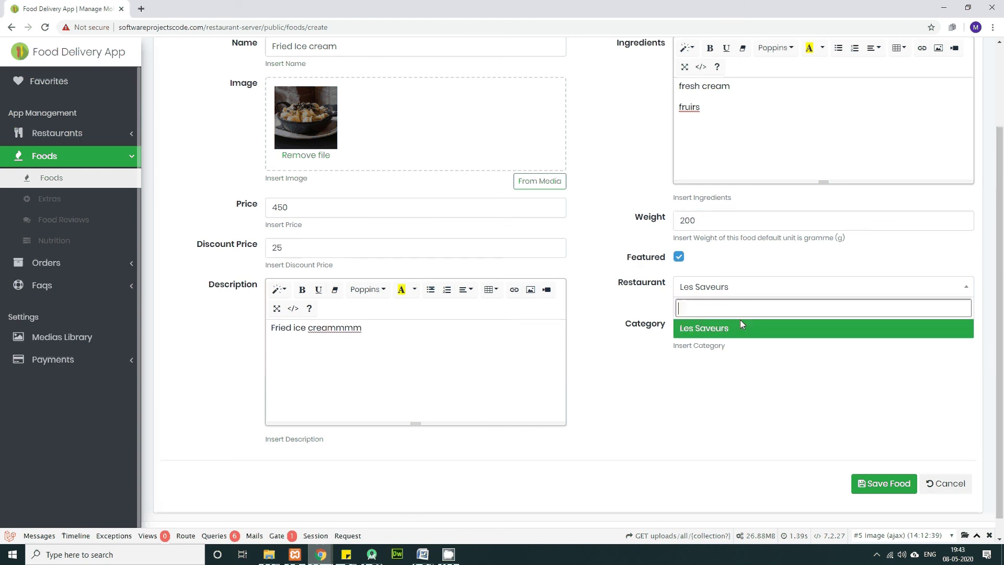
{"action": "left_click", "coordinate": [740, 321]}
{"action": "left_click", "coordinate": [719, 332]}
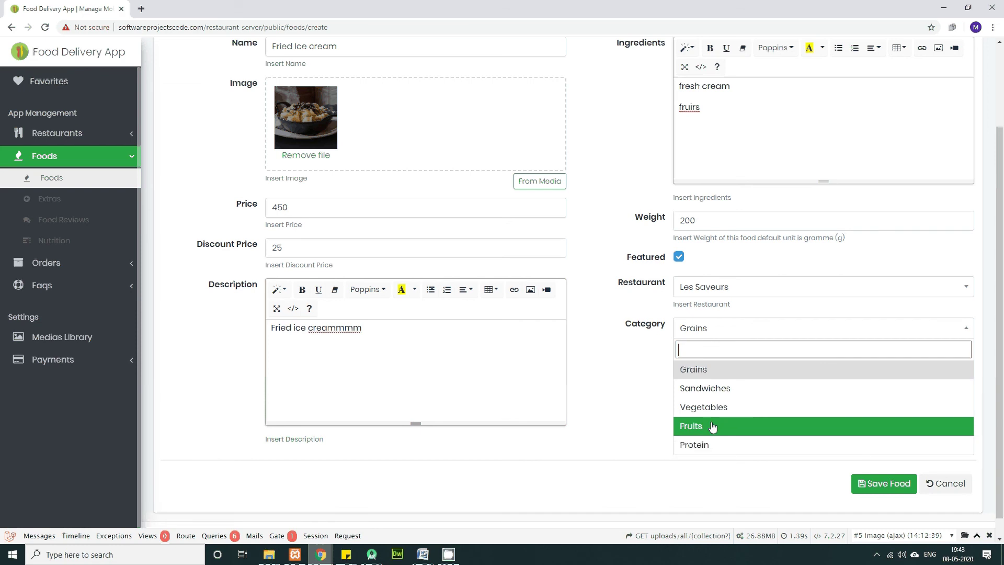
{"action": "left_click", "coordinate": [727, 392]}
{"action": "scroll", "coordinate": [455, 134], "scroll_direction": "up", "scroll_amount": 2}
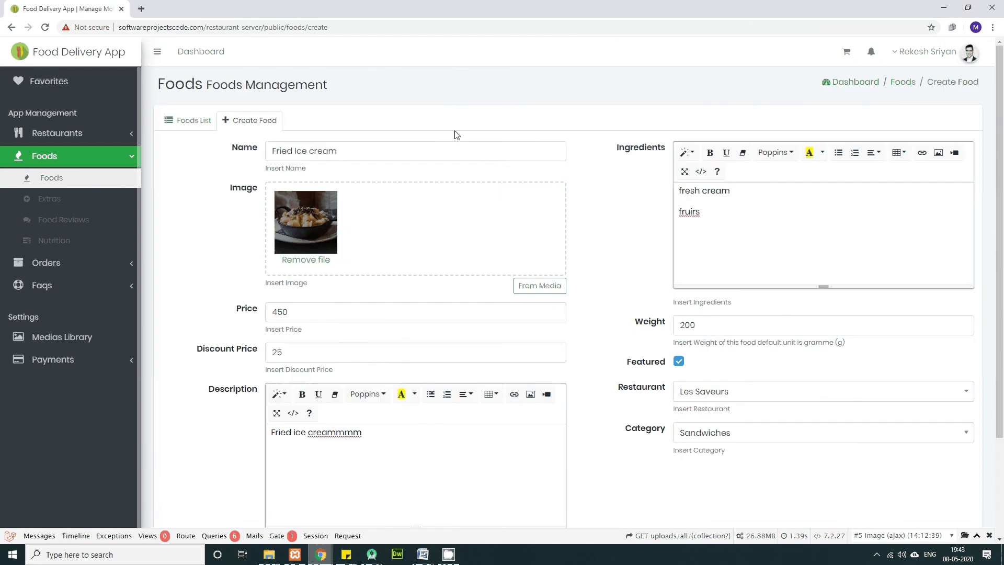
{"action": "left_click", "coordinate": [314, 148]}
{"action": "left_click", "coordinate": [343, 152]}
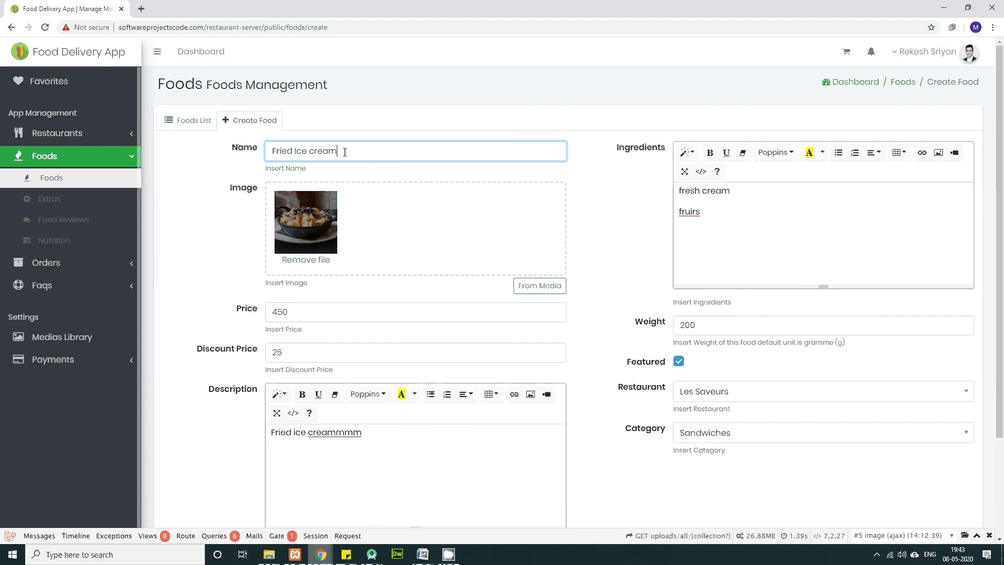
Step: Rename the food to 'Vege Sandwich with fried ice cream' and save it
{"action": "left_click_drag", "start_coordinate": [344, 152], "coordinate": [232, 152]}
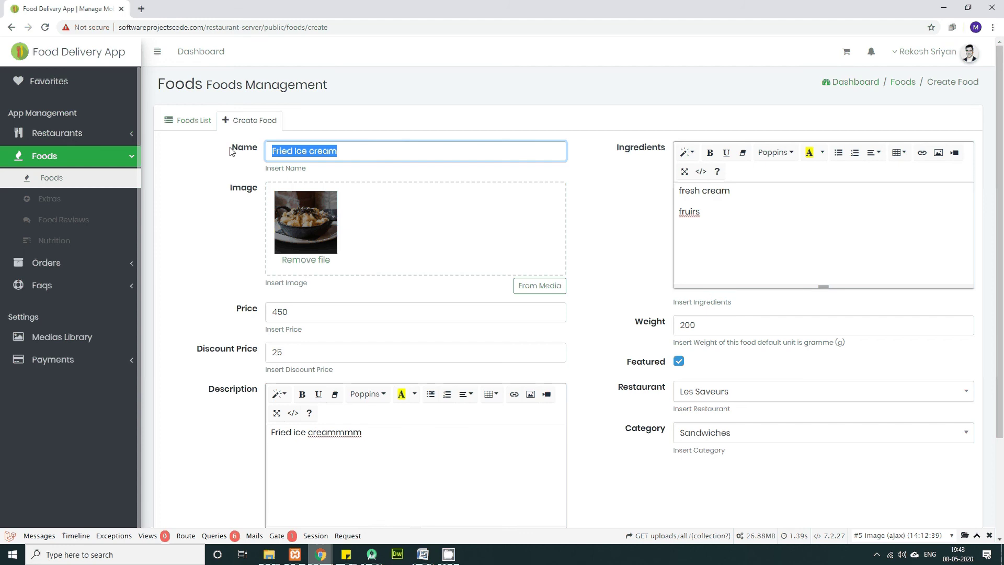
{"action": "type", "text": "V"}
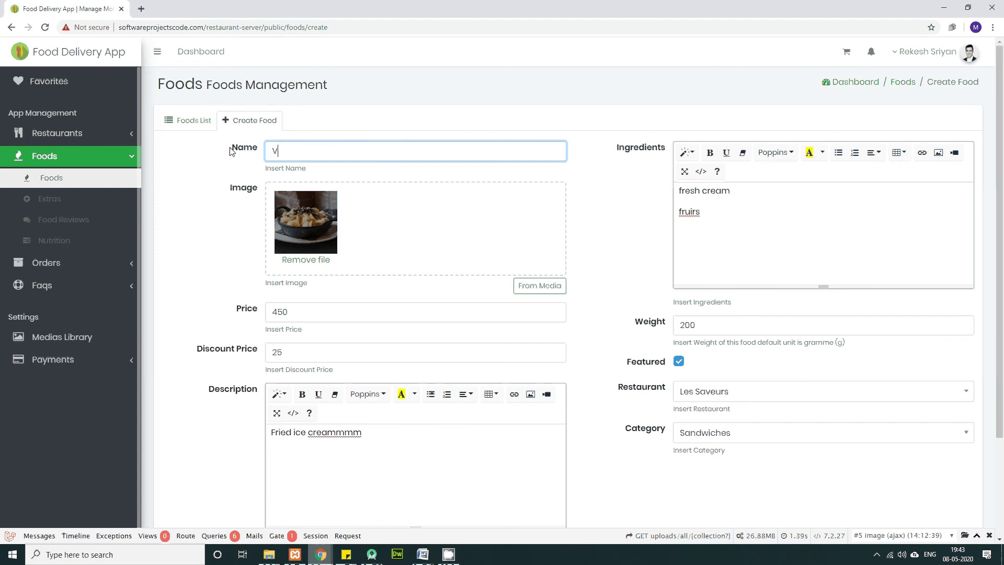
{"action": "type", "text": "ege"}
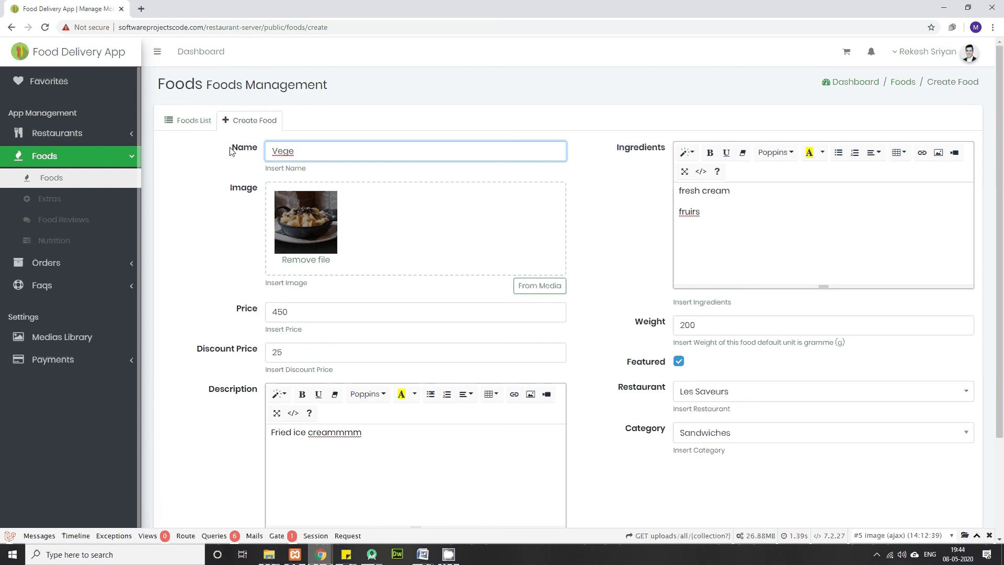
{"action": "type", "text": " Sandwich"}
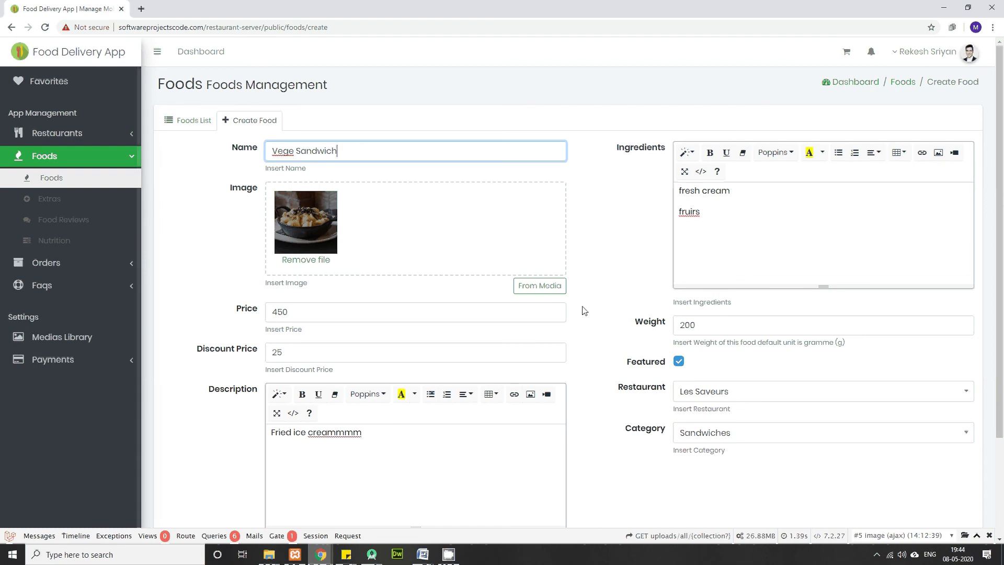
{"action": "type", "text": " with "}
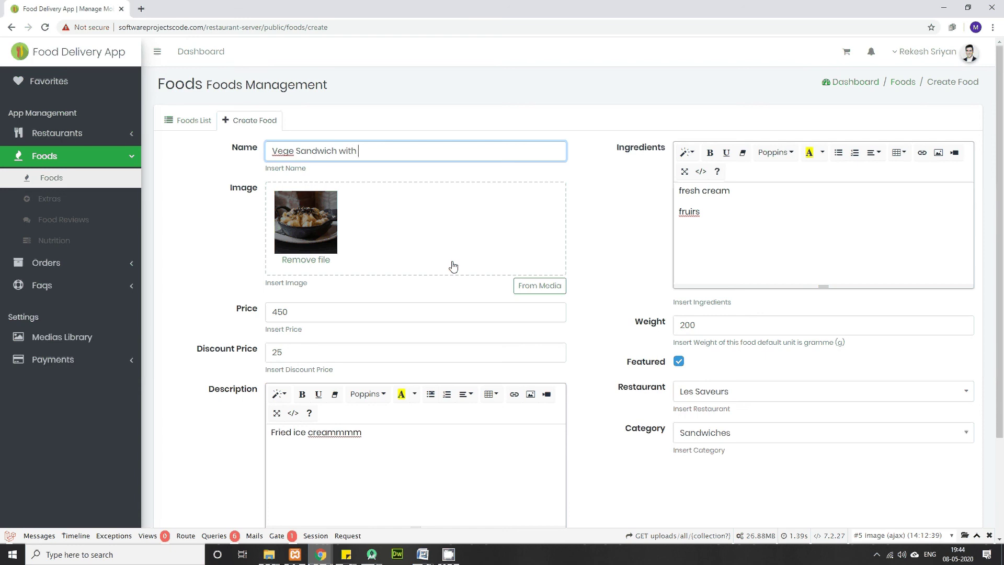
{"action": "type", "text": "fried ice cream"}
{"action": "scroll", "coordinate": [497, 314], "scroll_direction": "down", "scroll_amount": 3}
{"action": "scroll", "coordinate": [497, 316], "scroll_direction": "up", "scroll_amount": 3}
{"action": "scroll", "coordinate": [855, 428], "scroll_direction": "down", "scroll_amount": 3}
{"action": "left_click", "coordinate": [887, 466]}
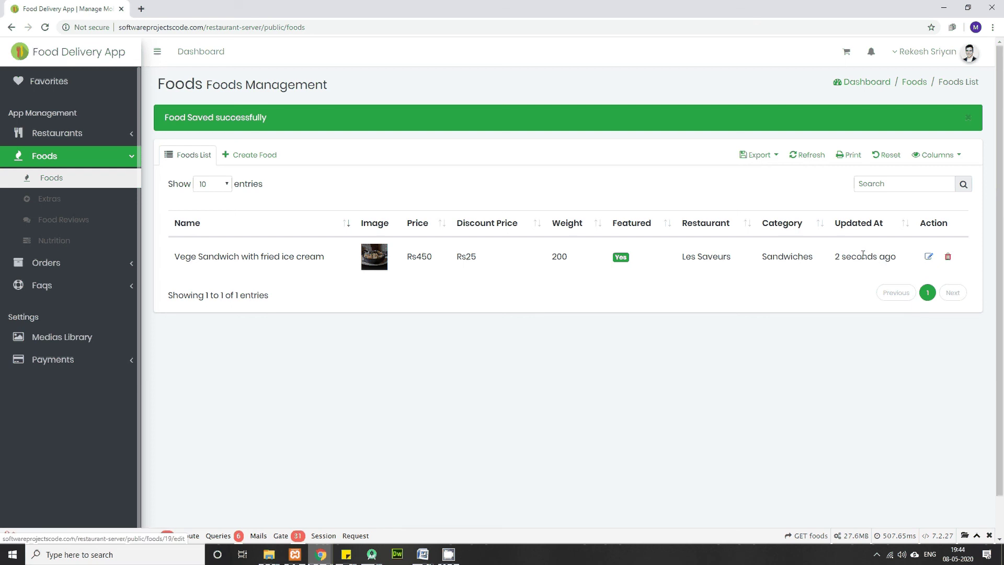
{"action": "triple_click", "coordinate": [292, 253]}
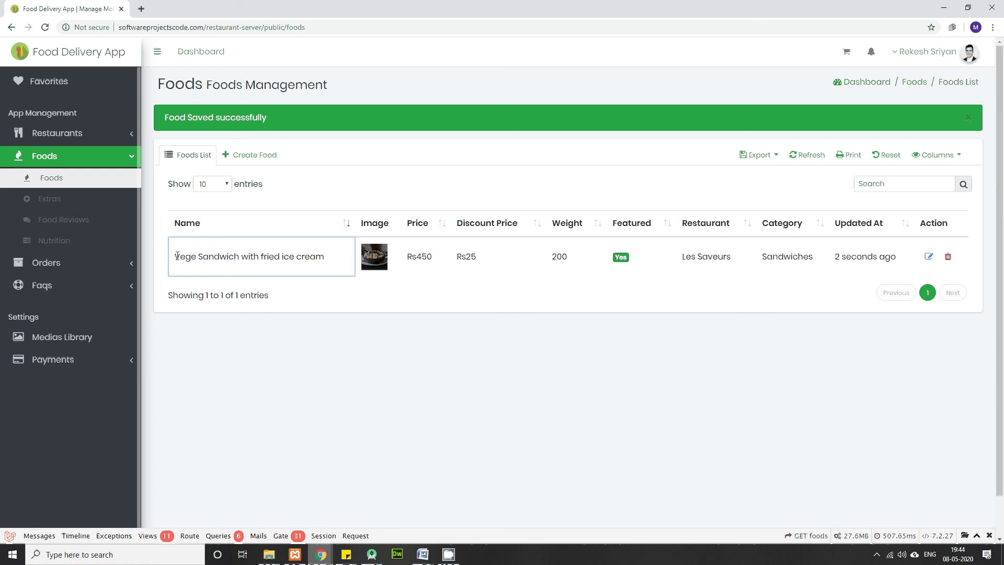
{"action": "left_click", "coordinate": [930, 257]}
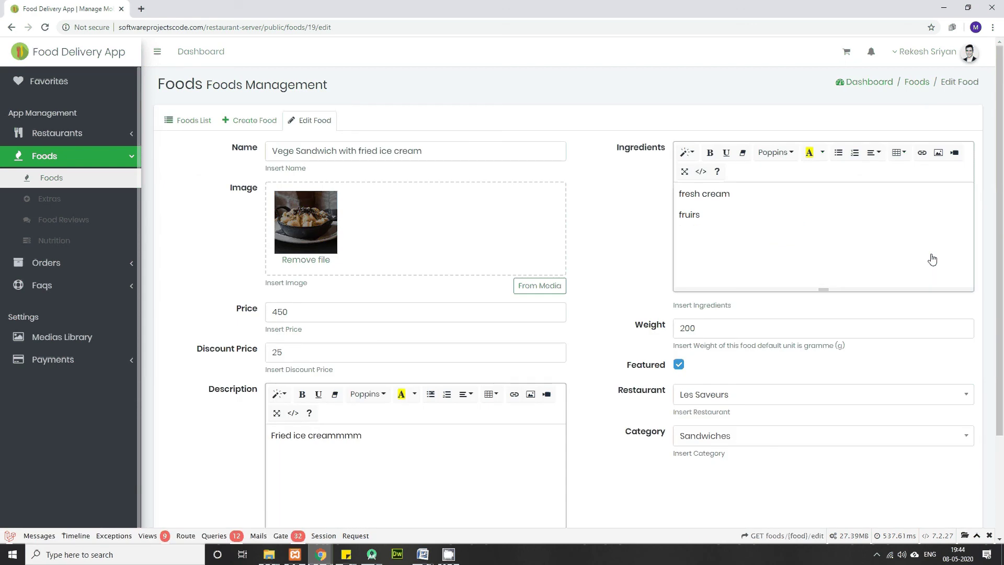
{"action": "scroll", "coordinate": [935, 249], "scroll_direction": "down", "scroll_amount": 3}
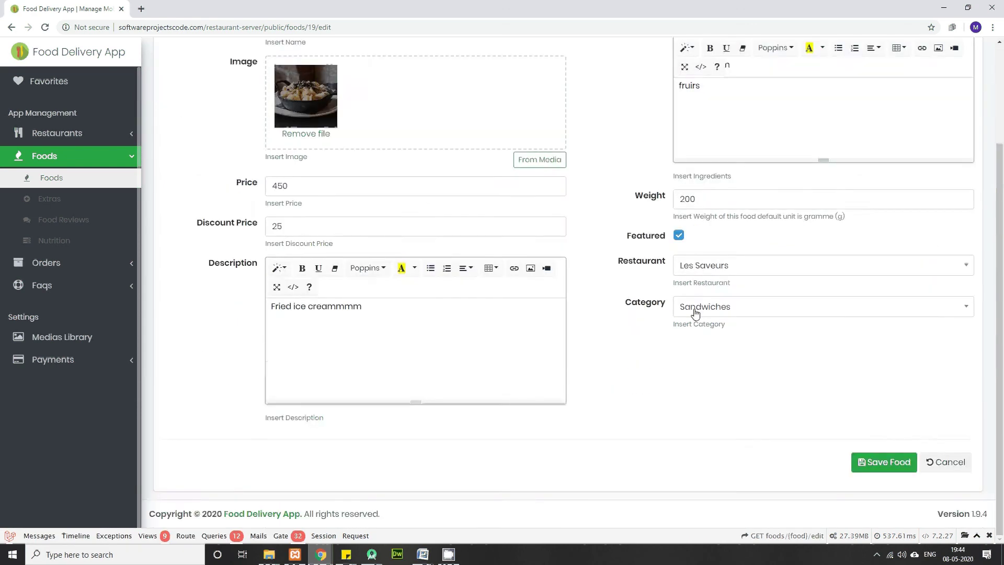
{"action": "scroll", "coordinate": [695, 313], "scroll_direction": "up", "scroll_amount": 3}
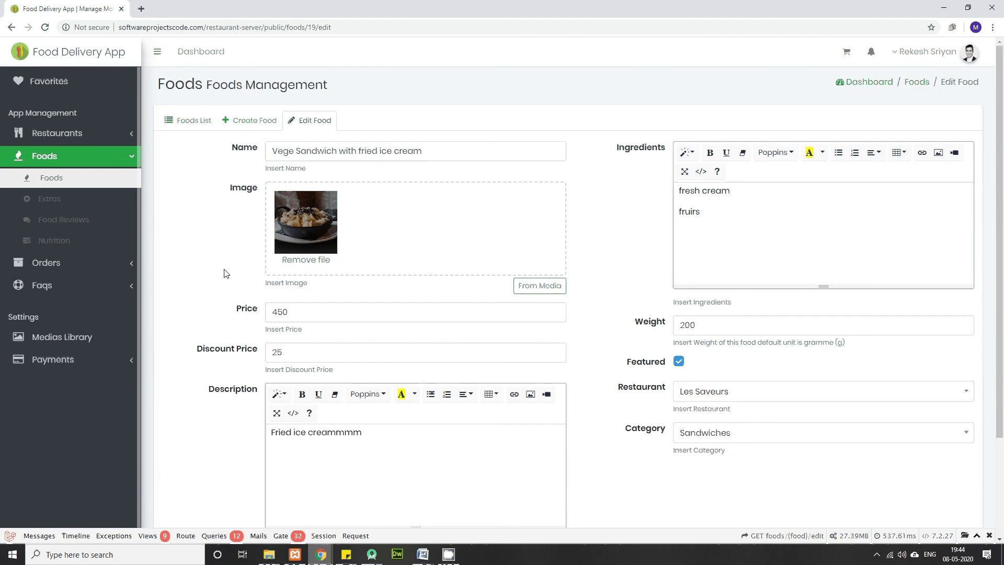
{"action": "left_click", "coordinate": [182, 121]}
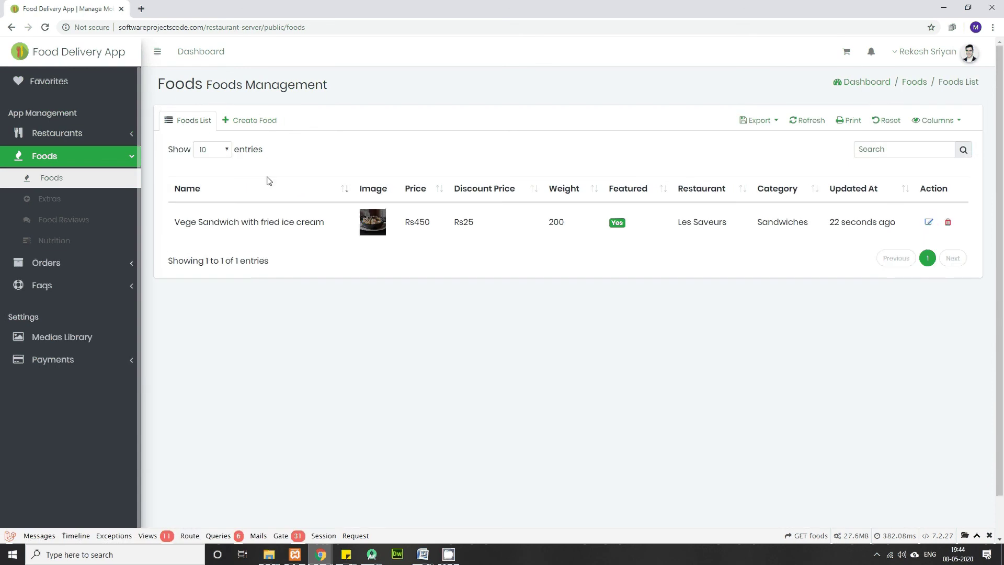
Step: Create a food named 'Chicken Burger' and drag DSC02275.jpg into its Image field
{"action": "left_click", "coordinate": [257, 121]}
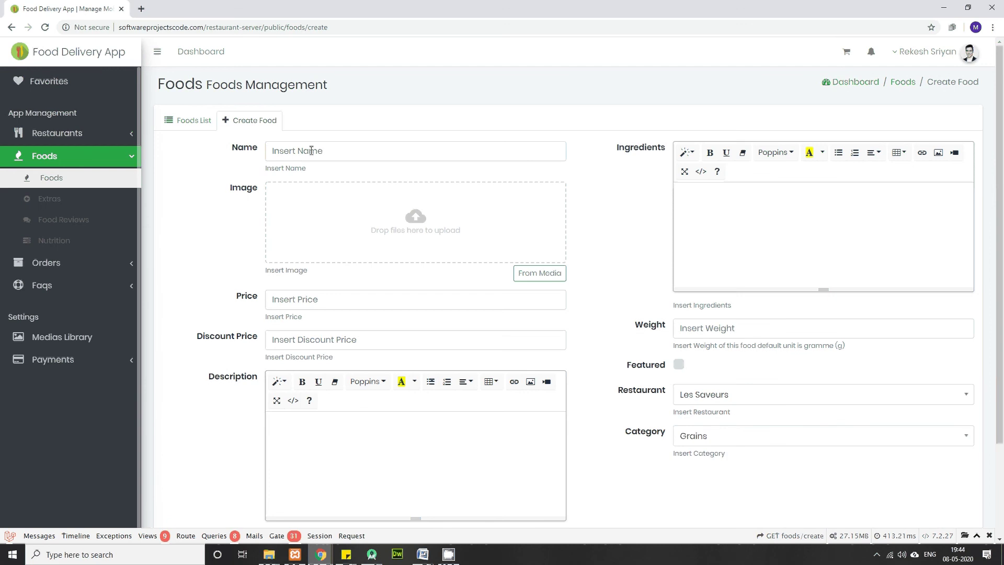
{"action": "left_click", "coordinate": [311, 151]}
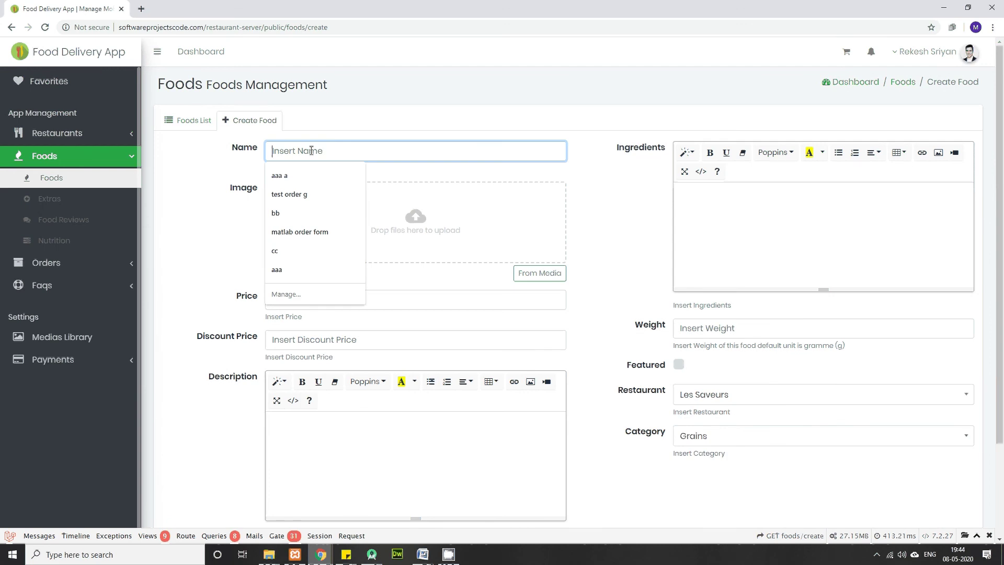
{"action": "type", "text": "Chicken B"}
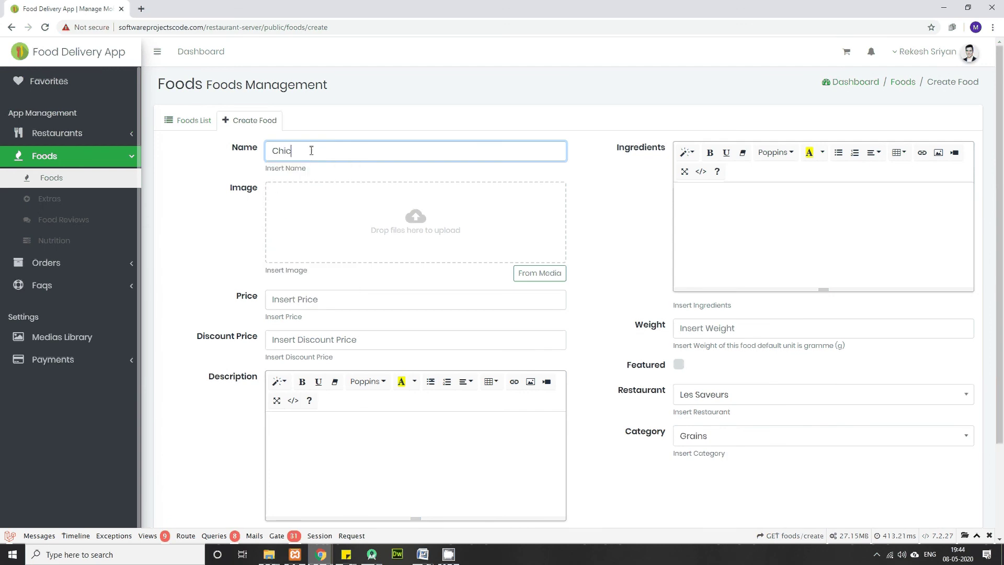
{"action": "type", "text": "urger"}
{"action": "key", "text": "alt+Tab"}
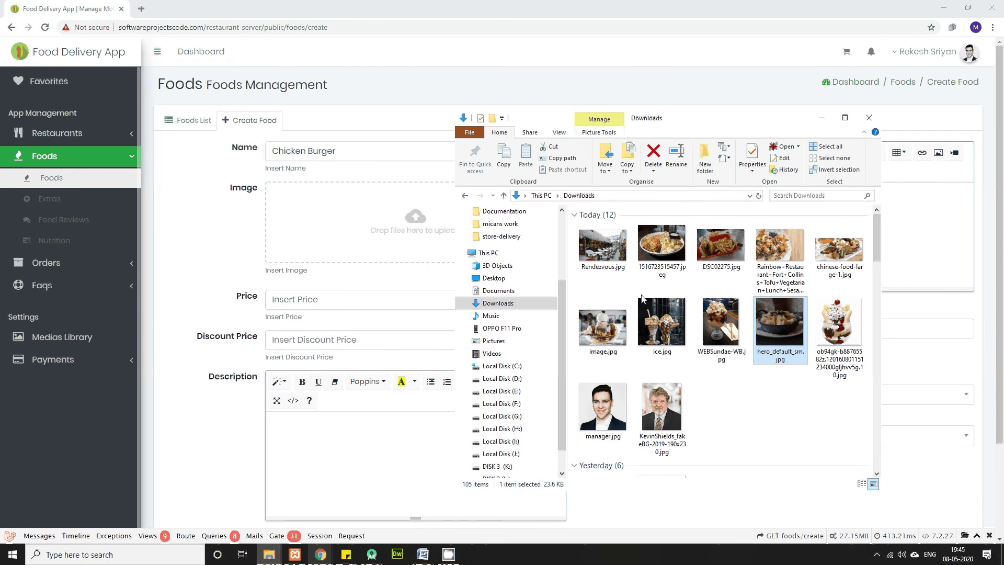
{"action": "left_click", "coordinate": [736, 256]}
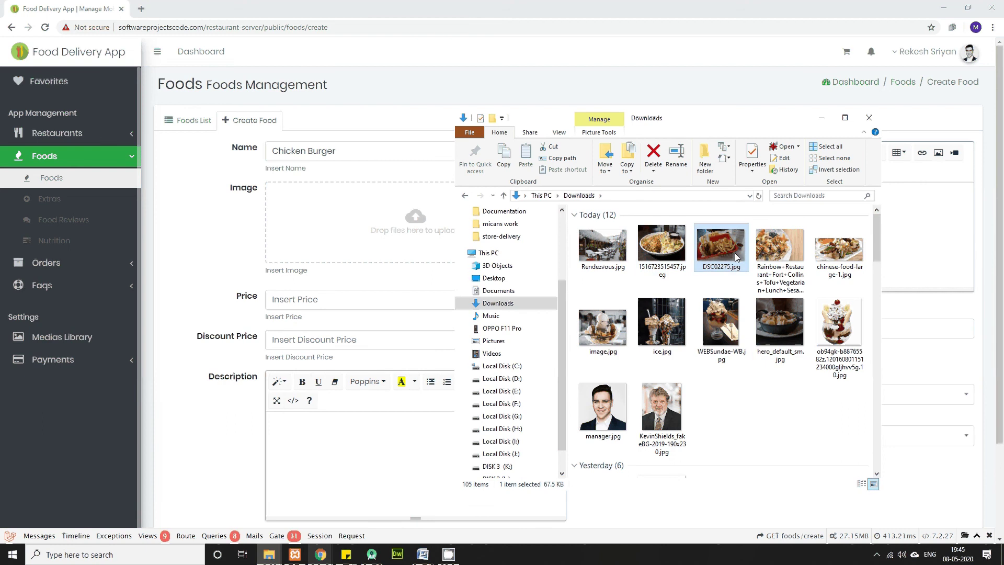
{"action": "left_click_drag", "start_coordinate": [720, 246], "coordinate": [438, 234]}
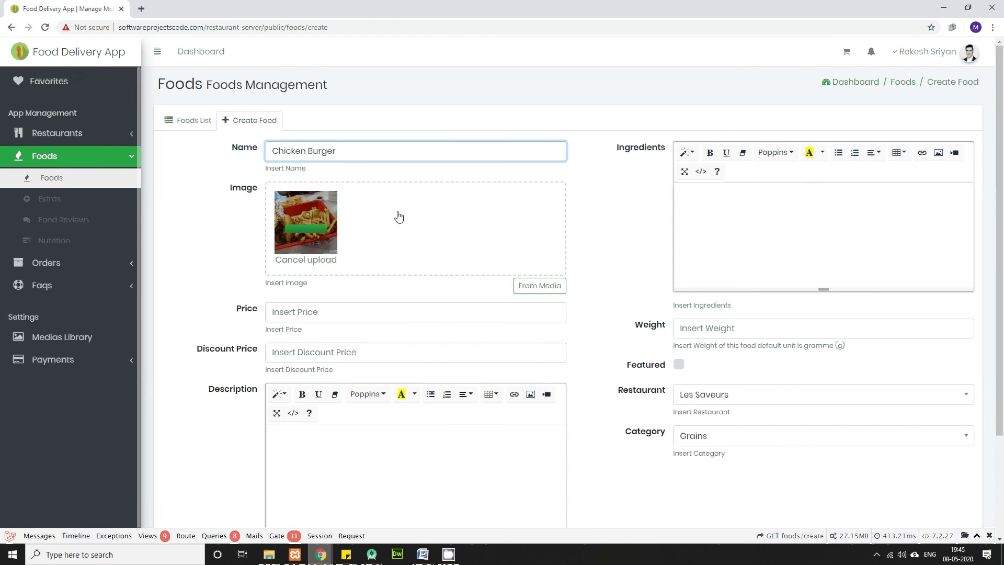
Step: Set price 200, discount price 10 and description 'burger with finger chips'
{"action": "left_click", "coordinate": [310, 314]}
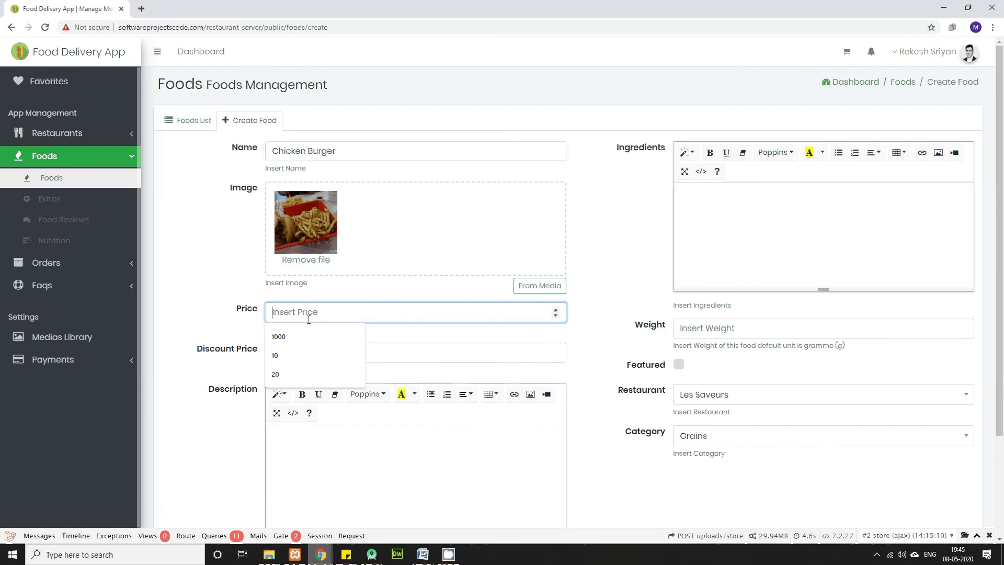
{"action": "type", "text": "200"}
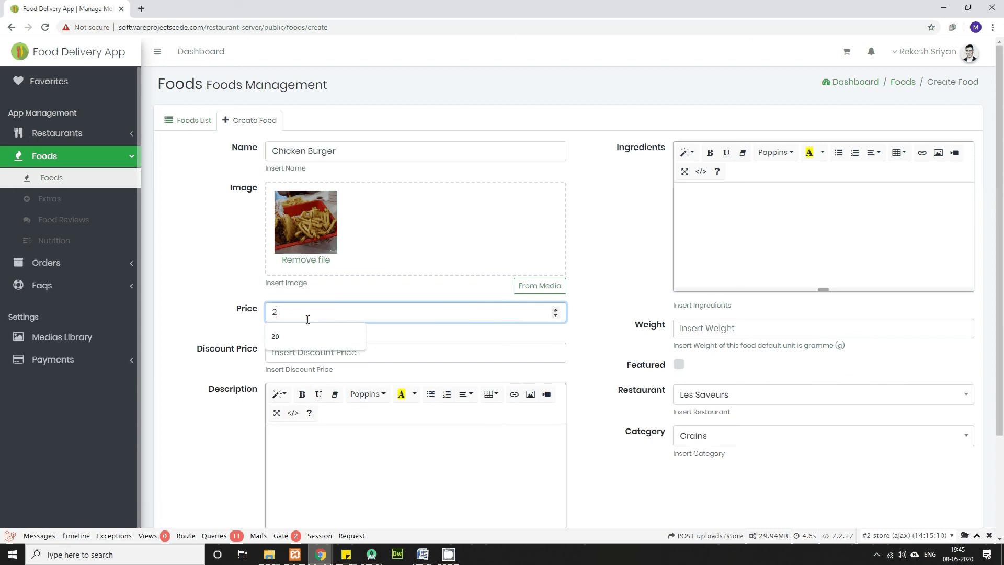
{"action": "left_click", "coordinate": [281, 356]}
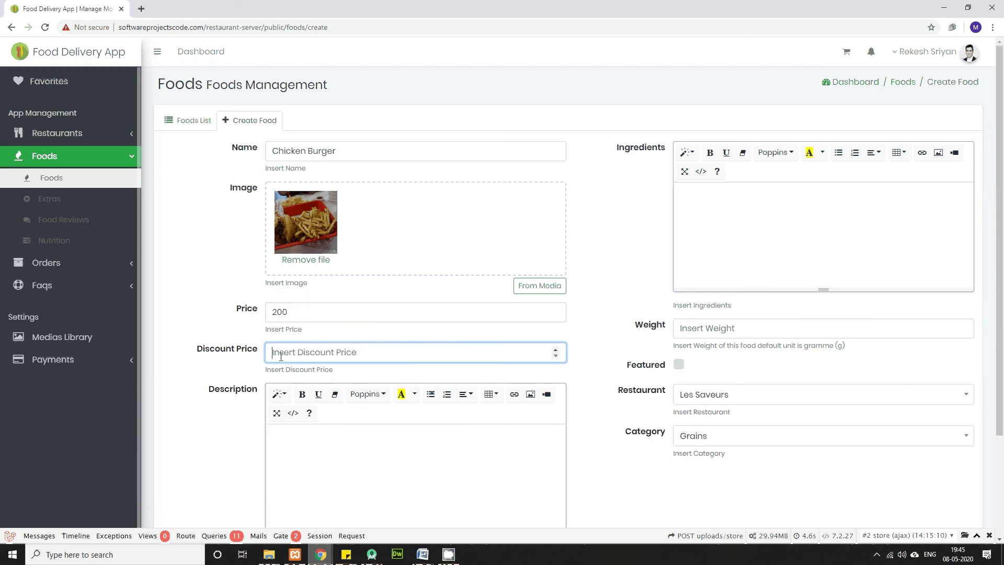
{"action": "type", "text": "10"}
{"action": "left_click", "coordinate": [371, 474]}
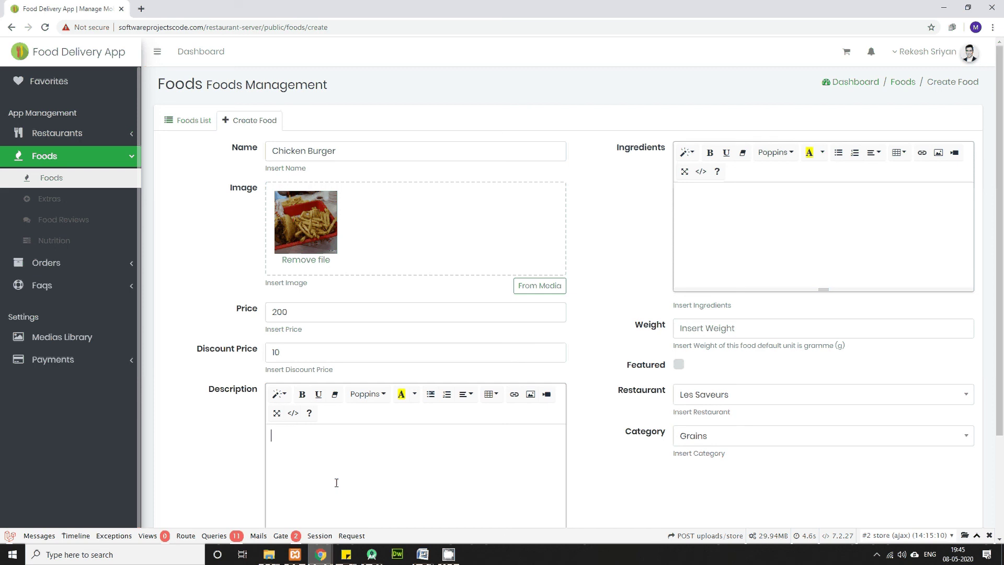
{"action": "type", "text": "burger with finger chips"}
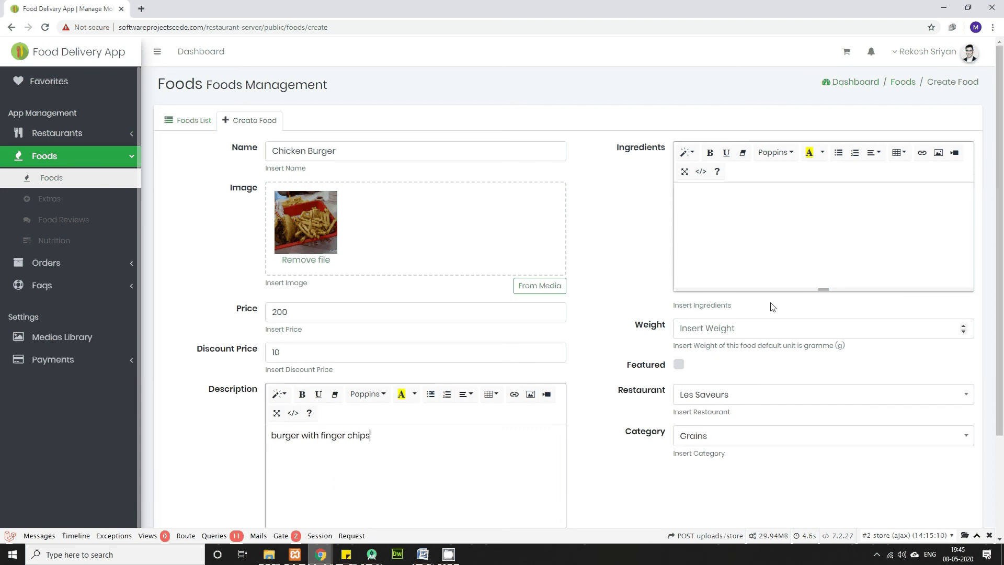
Step: List the ingredients burger and potato, correcting the typos
{"action": "left_click", "coordinate": [747, 218]}
{"action": "left_click", "coordinate": [779, 193]}
{"action": "type", "text": "burgere"}
{"action": "key", "text": "Return"}
{"action": "type", "text": "potat"}
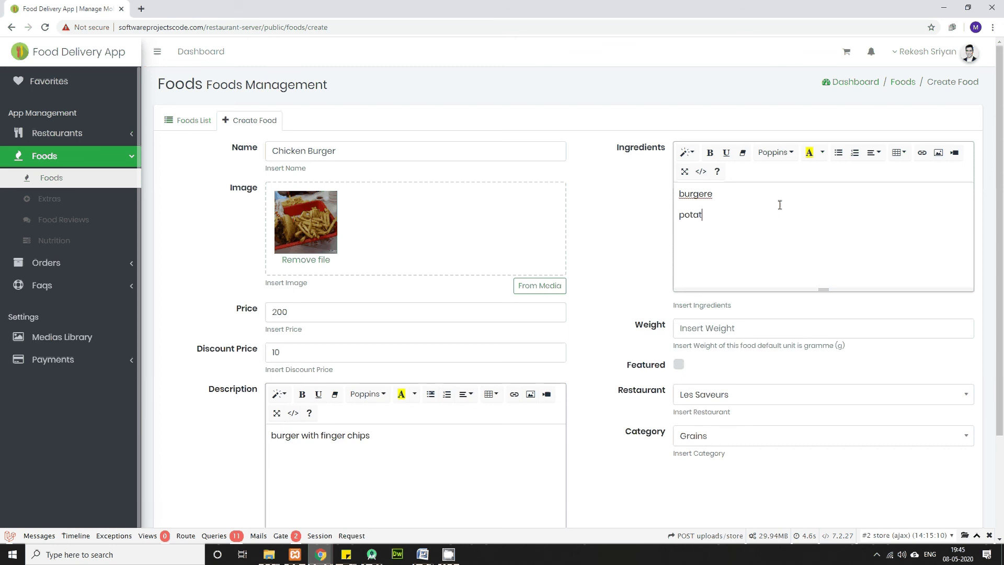
{"action": "type", "text": "ot"}
{"action": "left_click", "coordinate": [714, 194]}
{"action": "key", "text": "BackSpace"}
{"action": "left_click", "coordinate": [717, 214]}
{"action": "type", "text": "o"}
{"action": "key", "text": "BackSpace"}
{"action": "key", "text": "BackSpace"}
Step: Set weight 100, keep restaurant Les Saveurs, and choose category Sandwiches
{"action": "scroll", "coordinate": [716, 313], "scroll_direction": "down", "scroll_amount": 2}
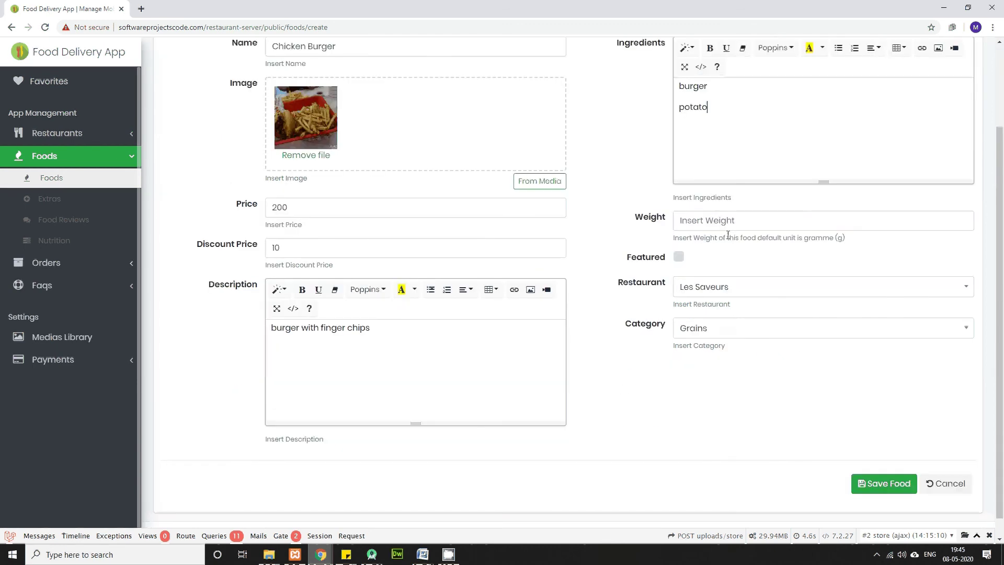
{"action": "left_click", "coordinate": [729, 218]}
{"action": "type", "text": "100"}
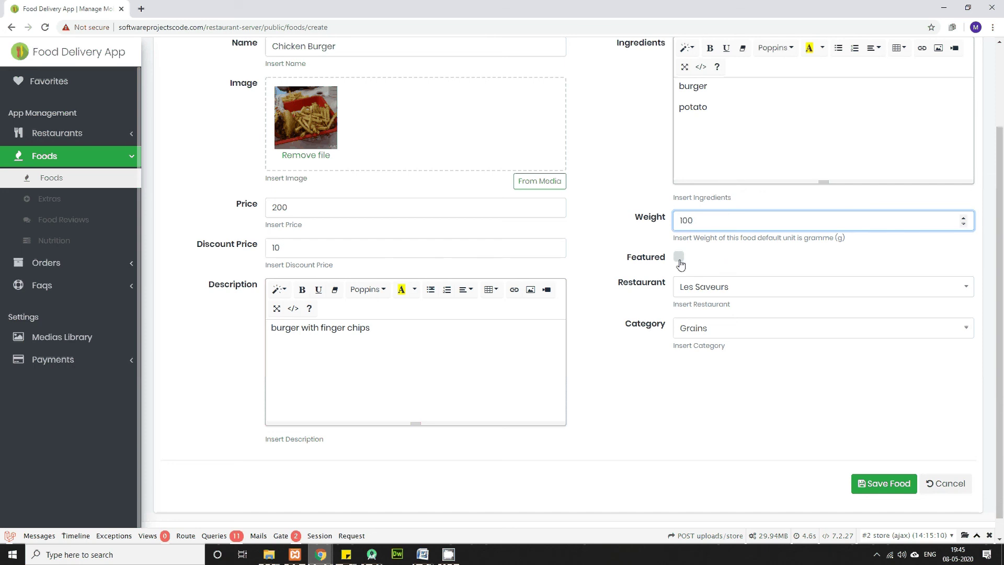
{"action": "left_click", "coordinate": [707, 294]}
{"action": "left_click", "coordinate": [696, 333]}
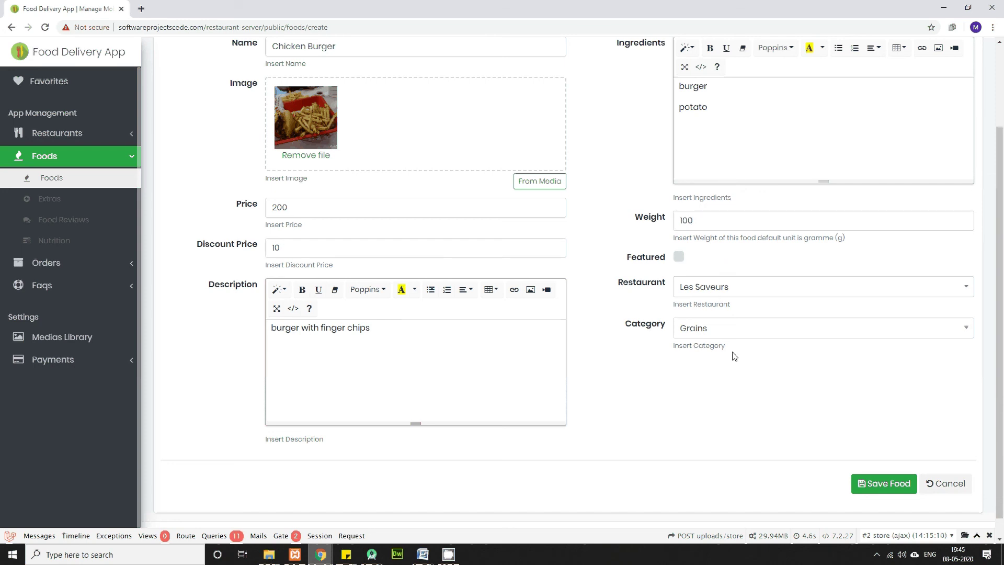
{"action": "left_click", "coordinate": [724, 331]}
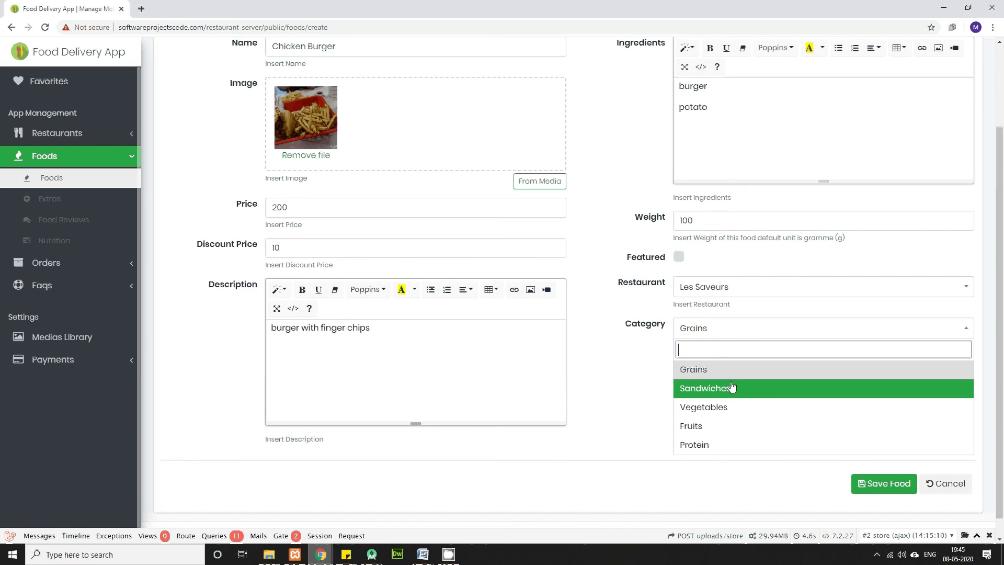
{"action": "left_click", "coordinate": [731, 388]}
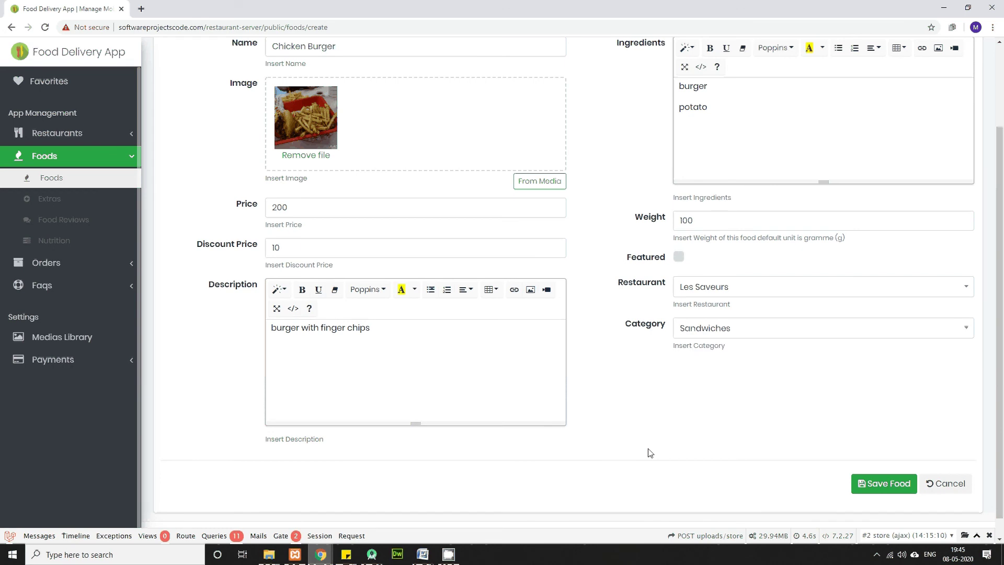
{"action": "scroll", "coordinate": [650, 453], "scroll_direction": "up", "scroll_amount": 2}
{"action": "scroll", "coordinate": [746, 469], "scroll_direction": "down", "scroll_amount": 2}
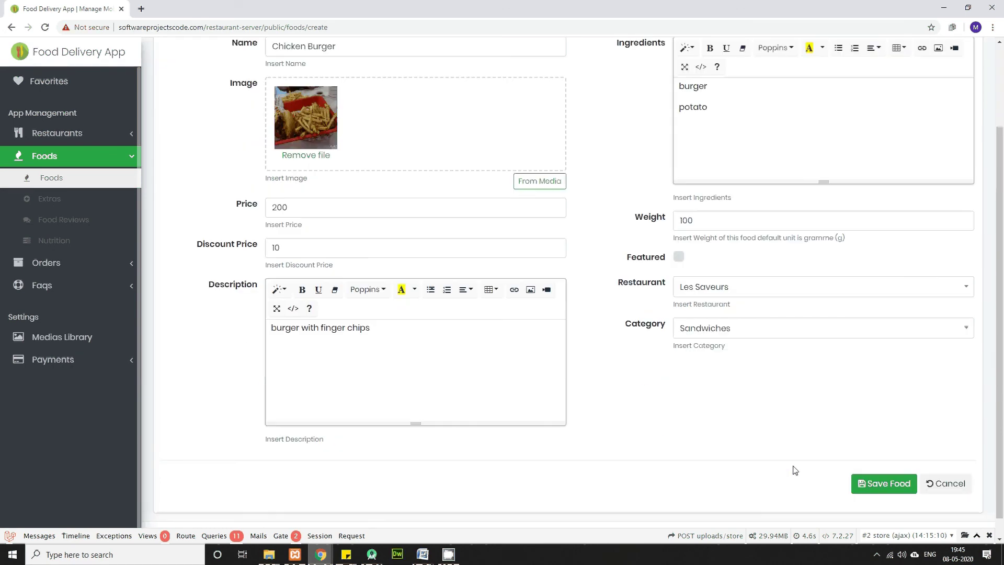
Step: Save the Chicken Burger food, then open the empty Foods Extras list
{"action": "left_click", "coordinate": [870, 487]}
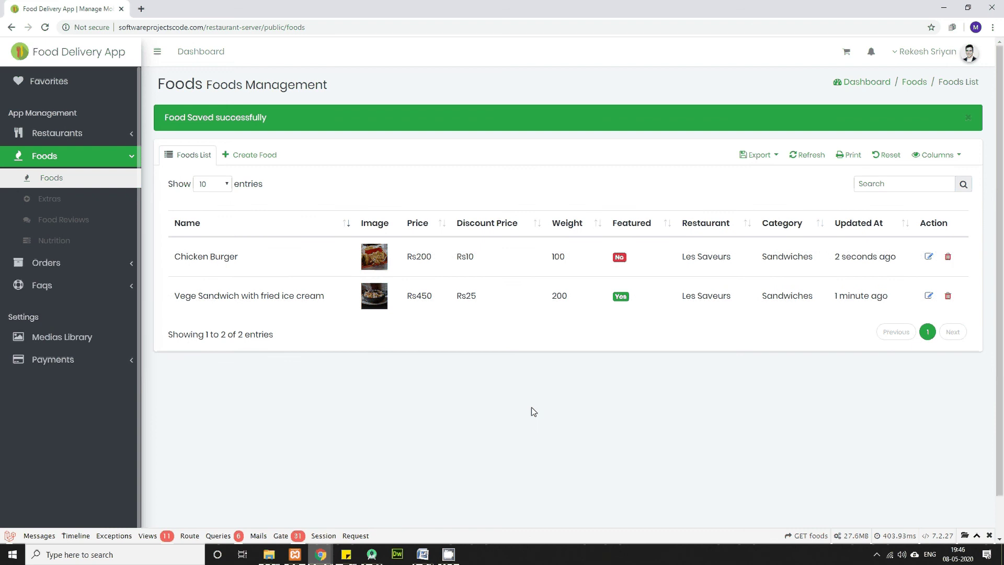
{"action": "left_click", "coordinate": [628, 224]}
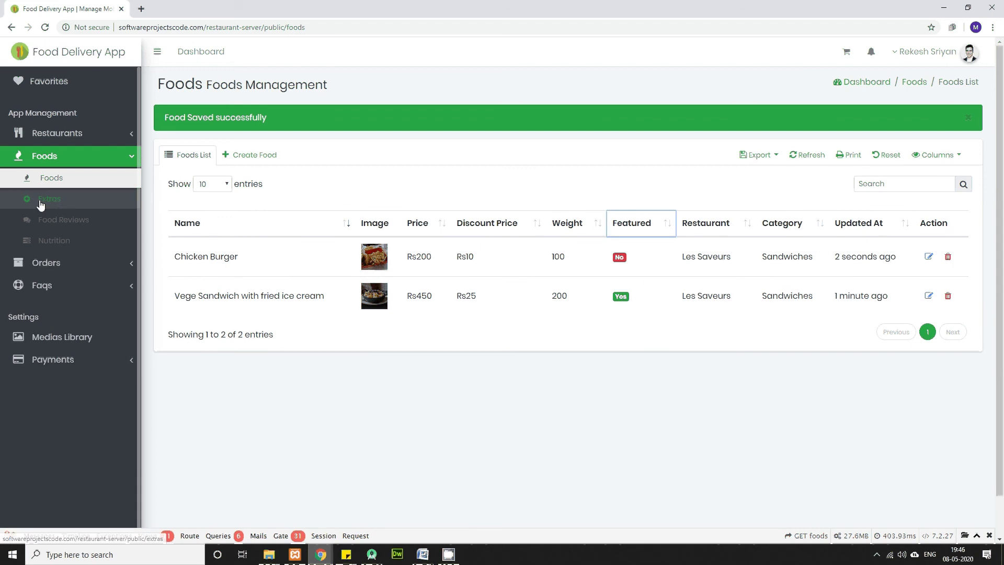
{"action": "left_click", "coordinate": [58, 205]}
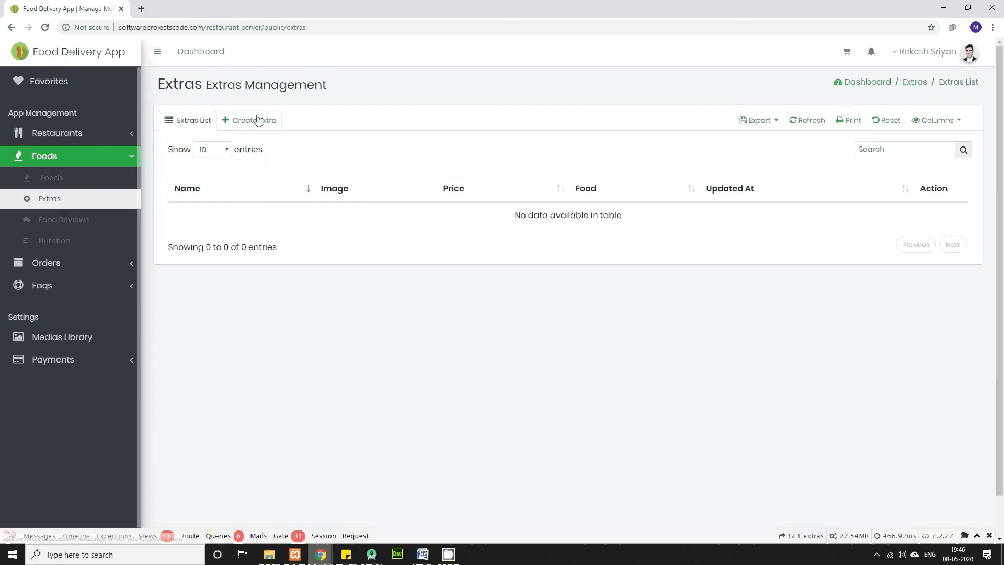
Step: Start an extra named 'Cheese plates' and upload cheese-selection.jpg as its image
{"action": "left_click", "coordinate": [258, 120]}
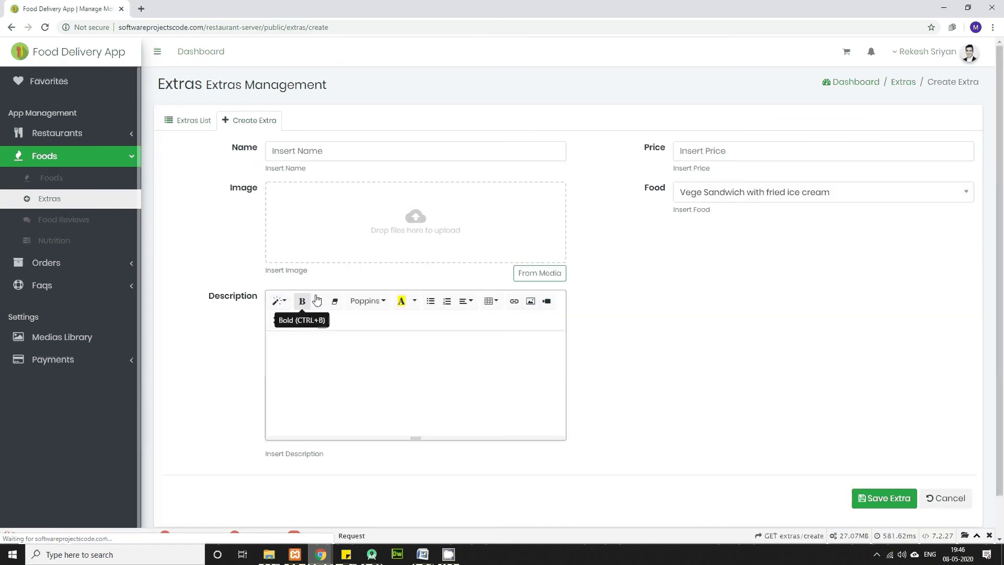
{"action": "left_click", "coordinate": [312, 153]}
{"action": "type", "text": "Cheese "}
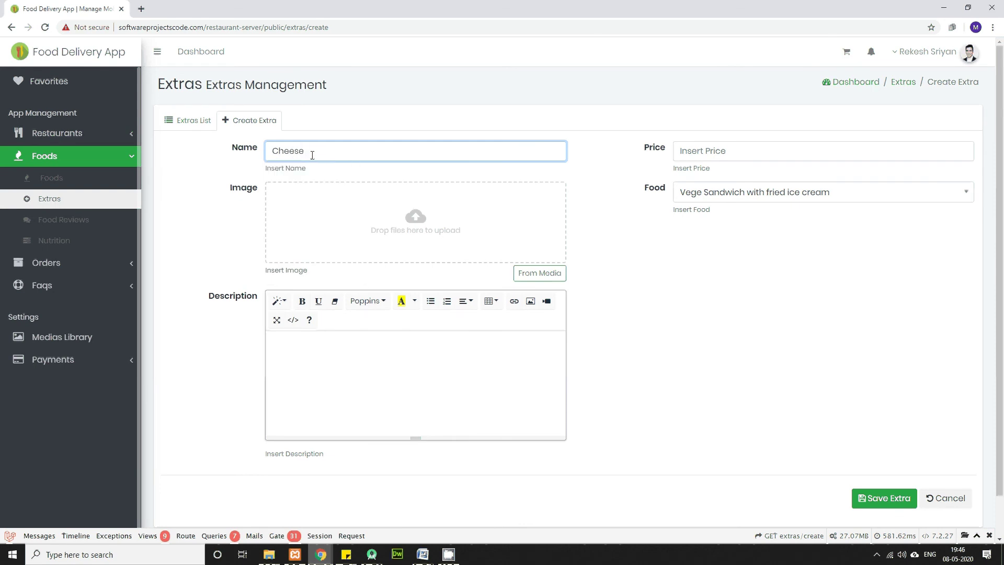
{"action": "type", "text": "plates"}
{"action": "key", "text": "alt+Tab"}
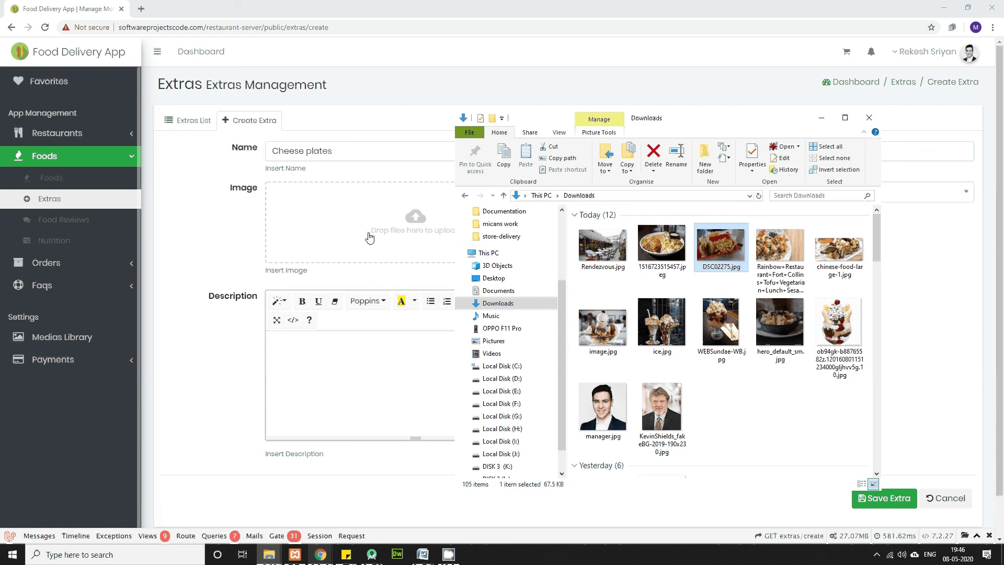
{"action": "left_click", "coordinate": [408, 292]}
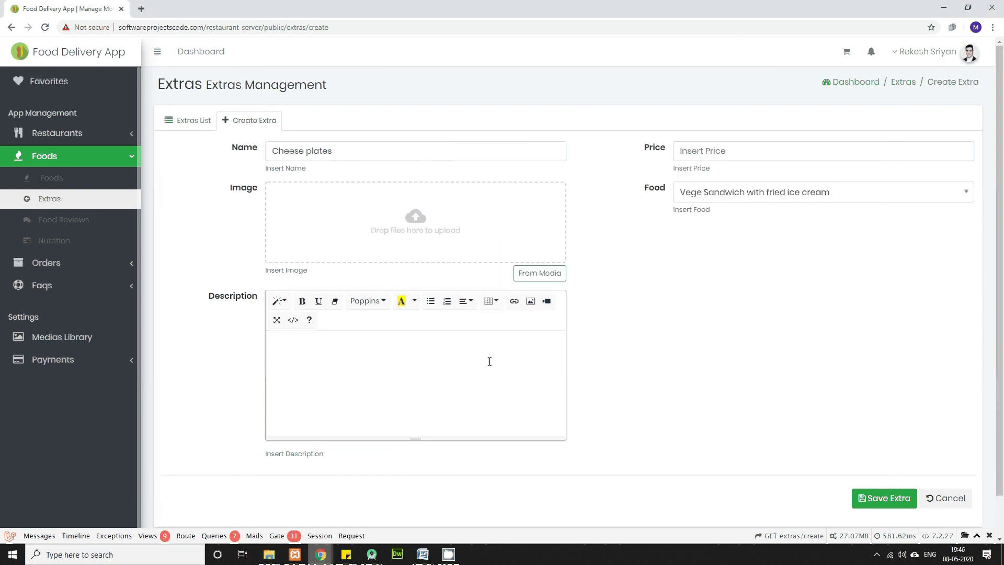
{"action": "left_click", "coordinate": [878, 553]}
{"action": "right_click", "coordinate": [887, 492]}
{"action": "left_click", "coordinate": [883, 497]}
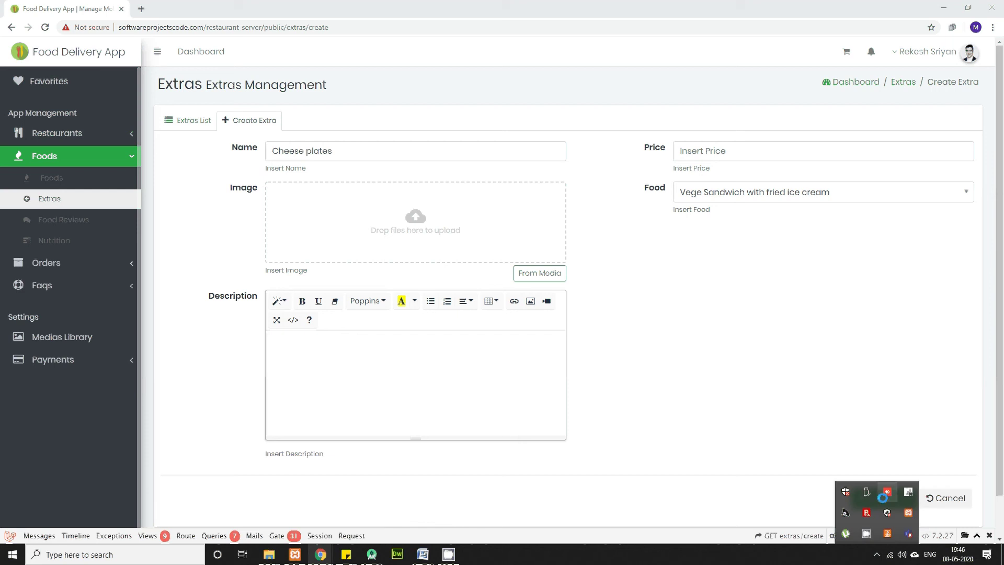
{"action": "mouse_move", "coordinate": [256, 545]}
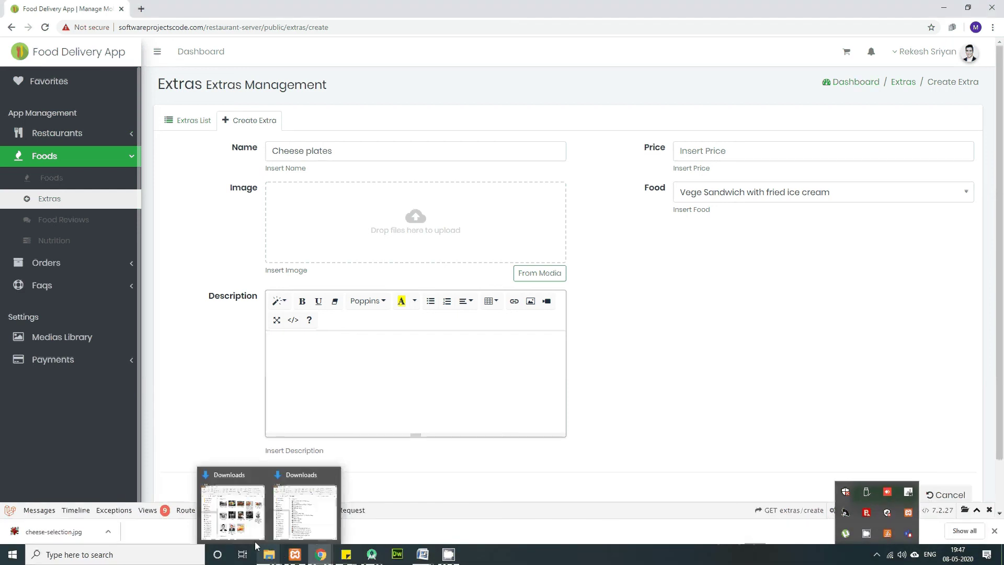
{"action": "left_click", "coordinate": [233, 510]}
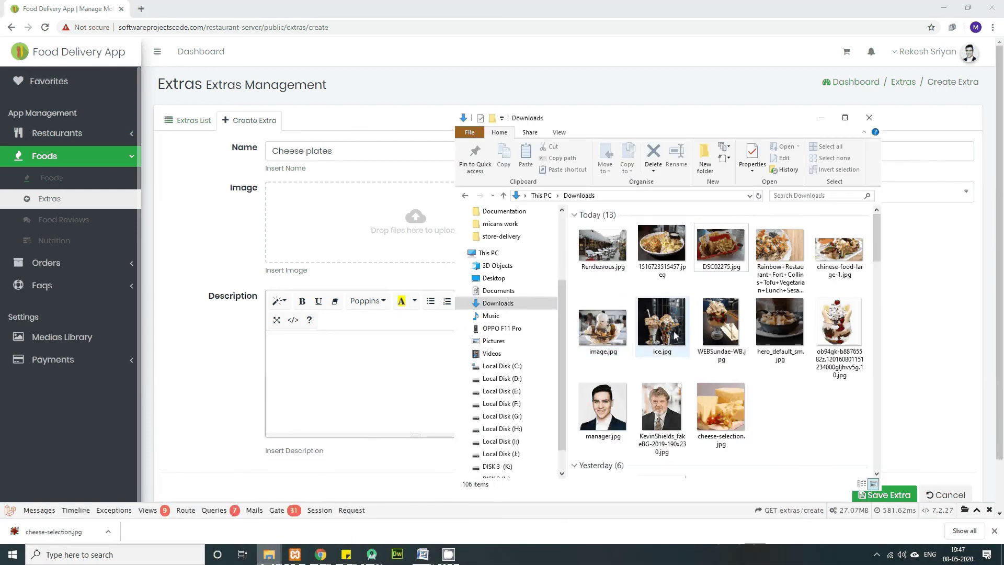
{"action": "left_click_drag", "start_coordinate": [724, 417], "coordinate": [408, 247]}
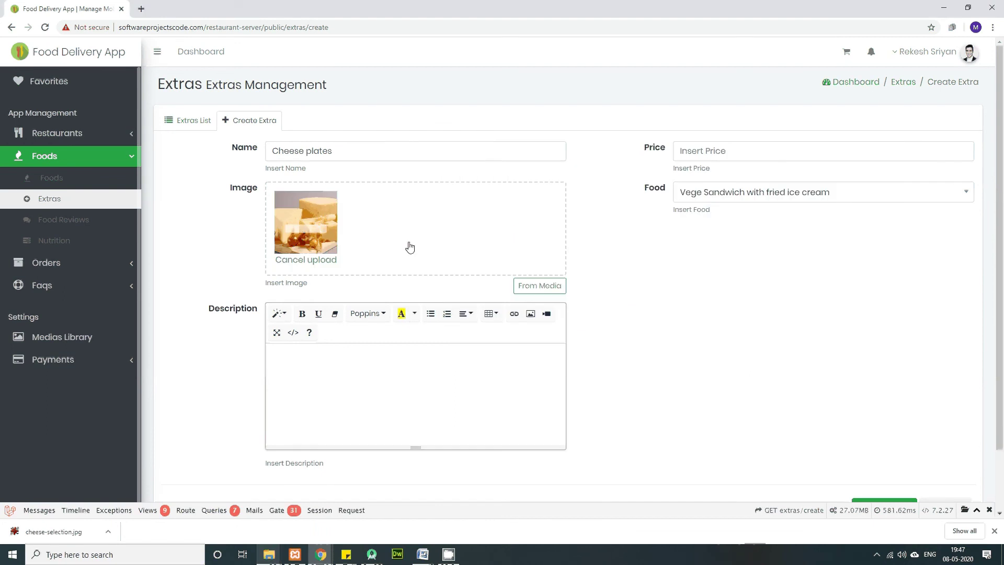
Step: Give the extra description 'cheese', price 50, link it to Chicken Burger, and save
{"action": "left_click", "coordinate": [356, 378]}
{"action": "type", "text": "cheese"}
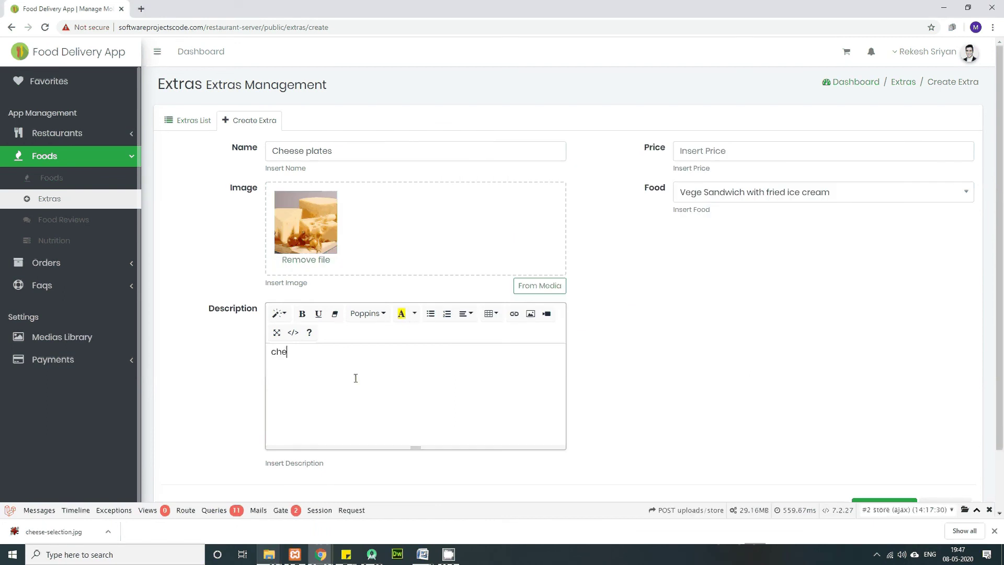
{"action": "left_click", "coordinate": [706, 148]}
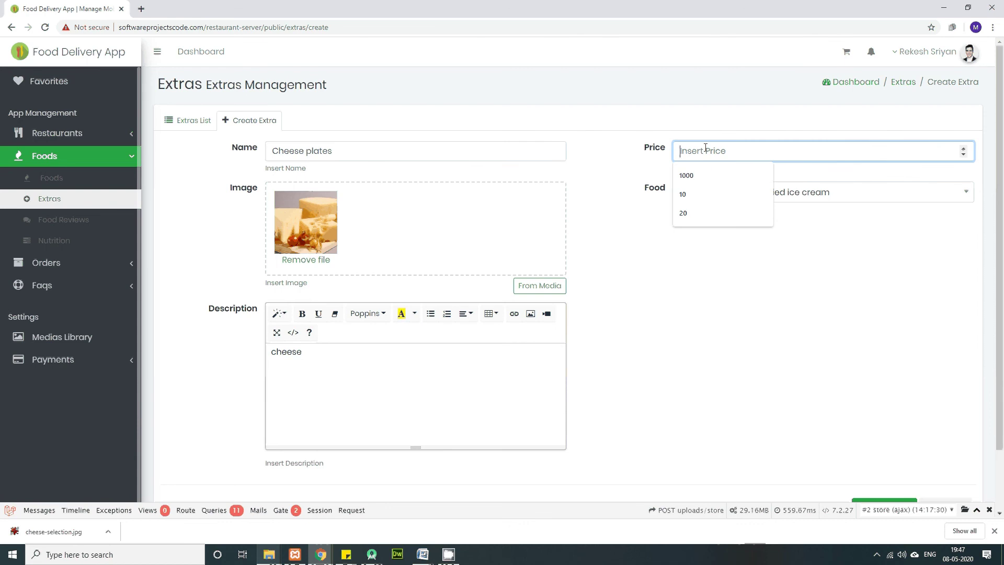
{"action": "type", "text": "50"}
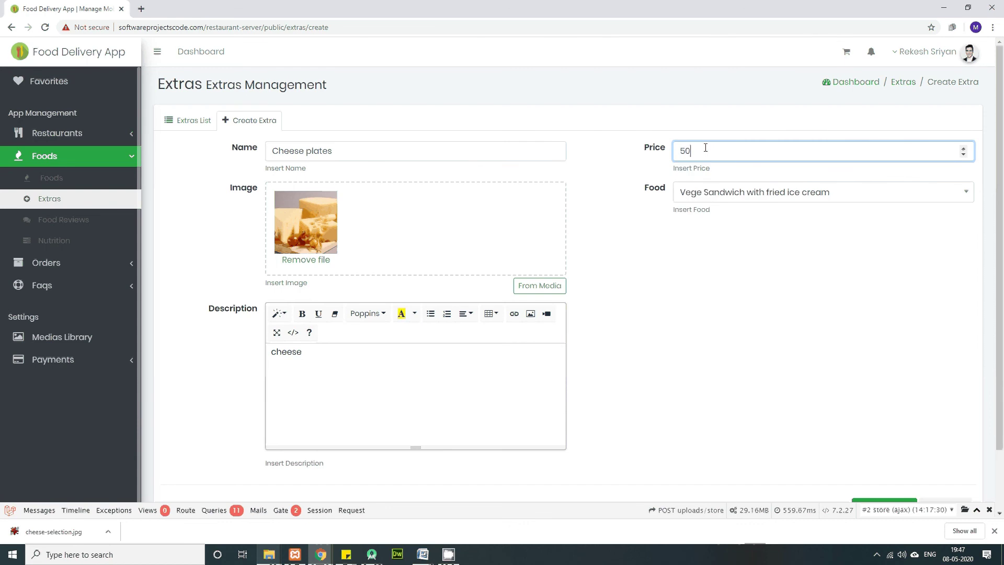
{"action": "left_click", "coordinate": [717, 194]}
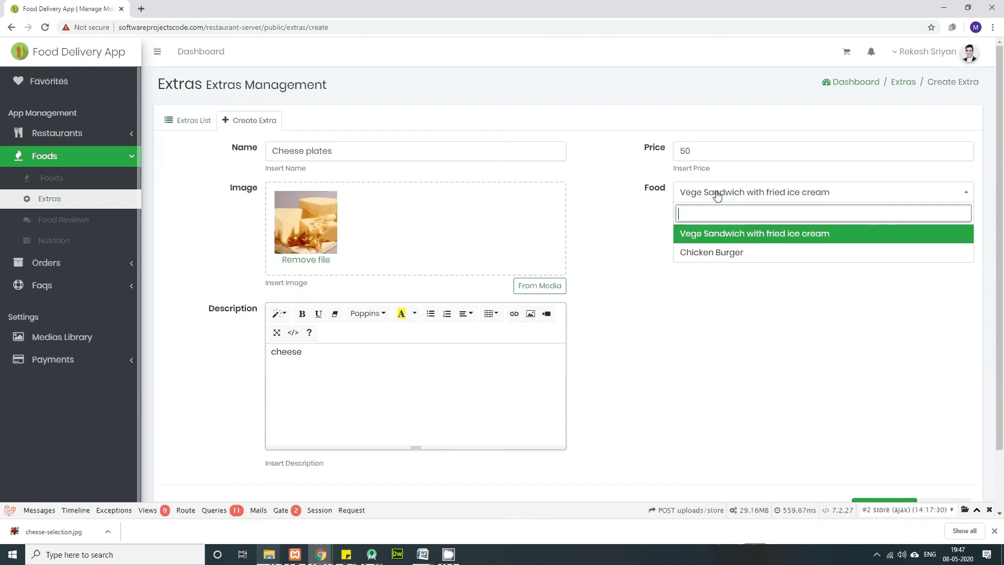
{"action": "left_click", "coordinate": [718, 254]}
{"action": "scroll", "coordinate": [835, 466], "scroll_direction": "down", "scroll_amount": 2}
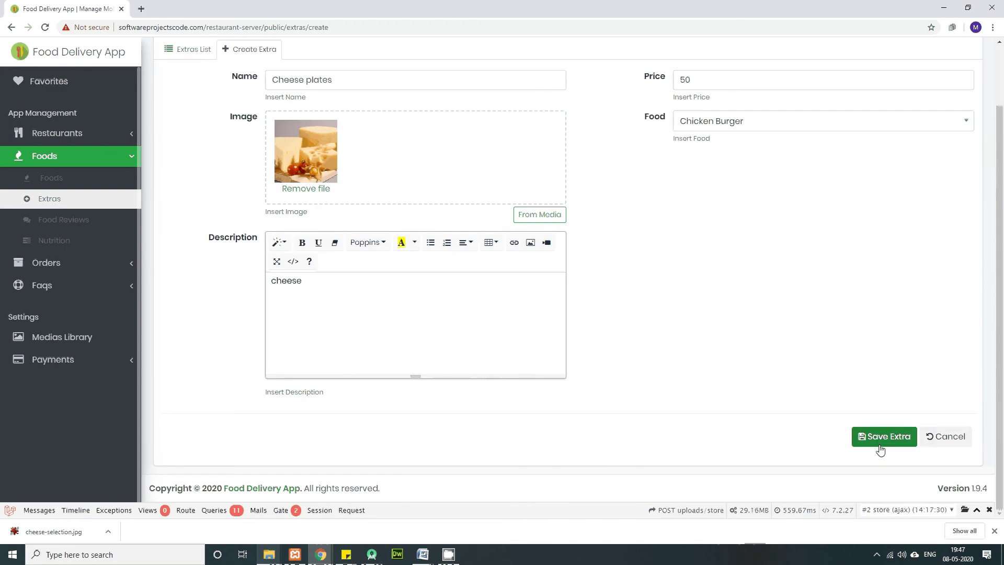
{"action": "left_click", "coordinate": [884, 438]}
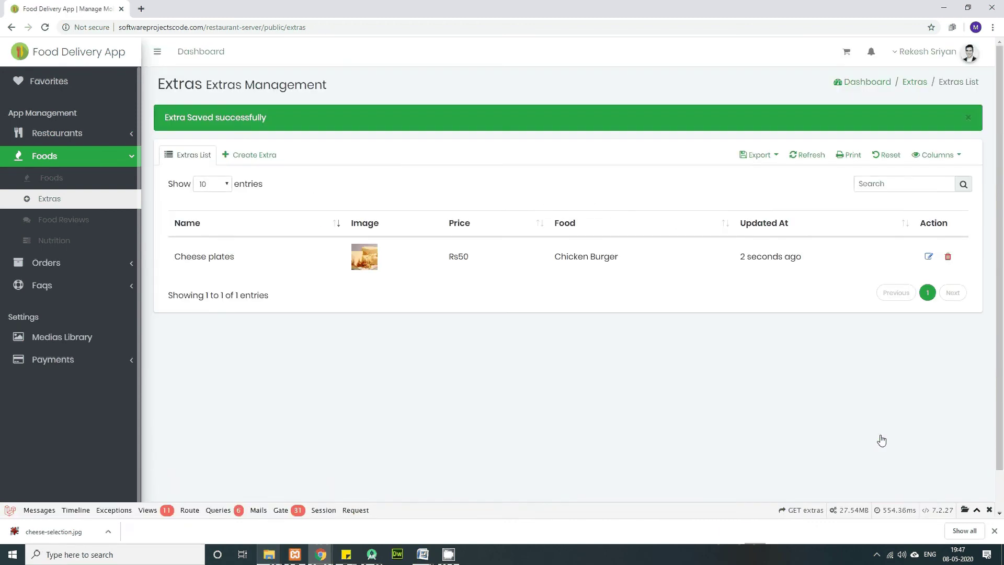
Step: Go from Food Reviews to the still-empty Nutrition list and start a new nutrition entry
{"action": "left_click", "coordinate": [59, 224]}
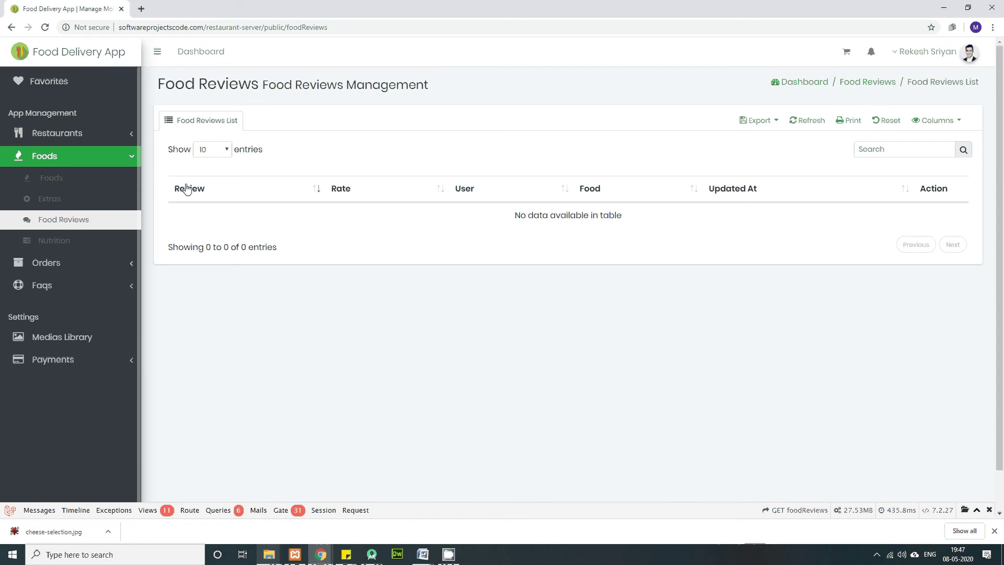
{"action": "left_click", "coordinate": [53, 242]}
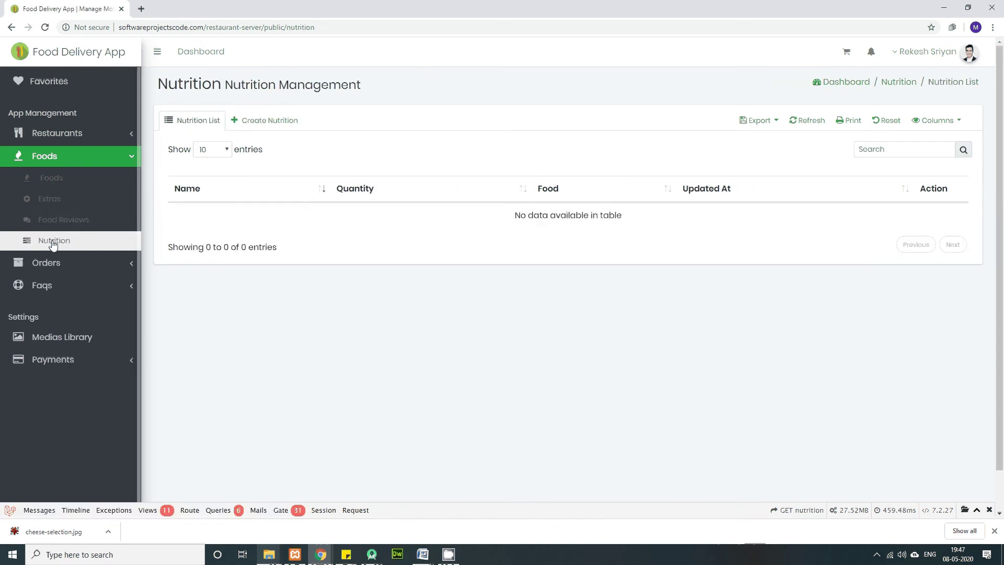
{"action": "left_click", "coordinate": [264, 121]}
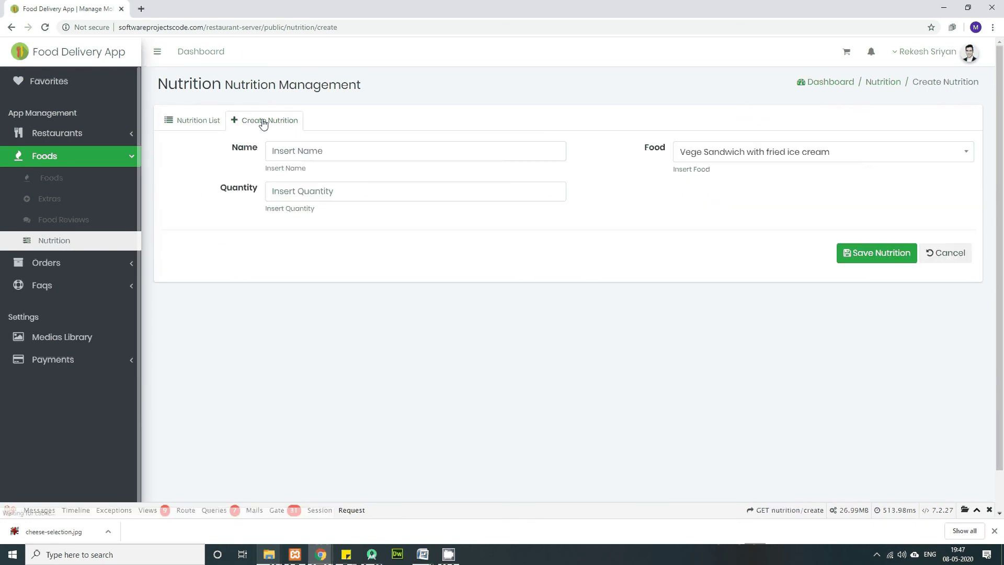
Step: Save a nutrition entry named 'chicken' with quantity 50, assigned to Chicken Burger
{"action": "left_click", "coordinate": [331, 152]}
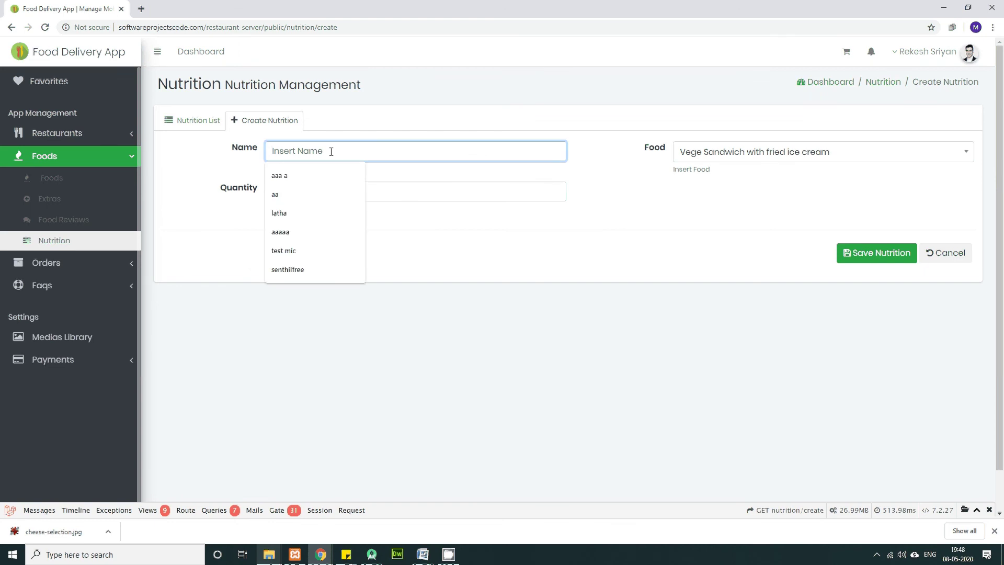
{"action": "type", "text": "chicken"}
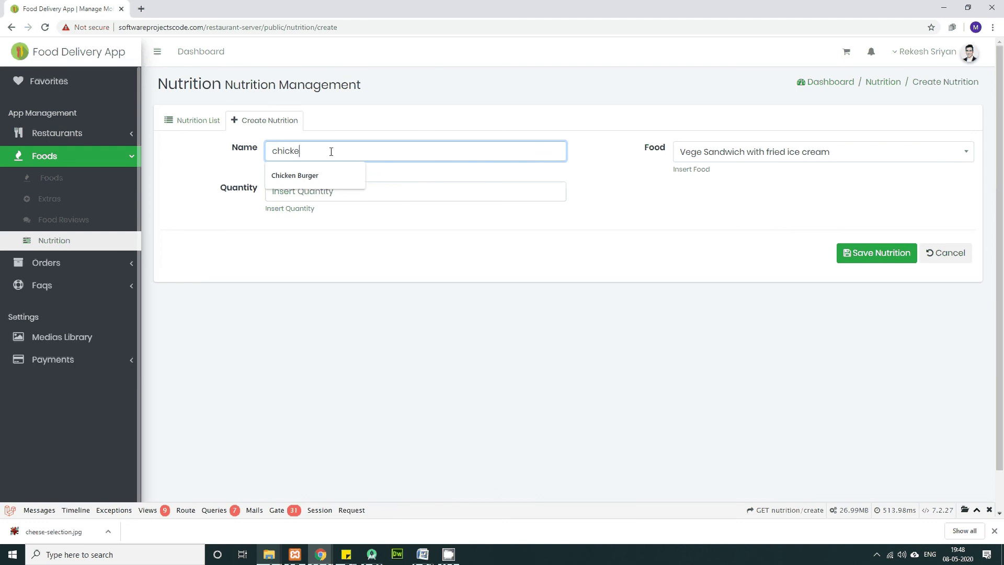
{"action": "left_click", "coordinate": [330, 190]}
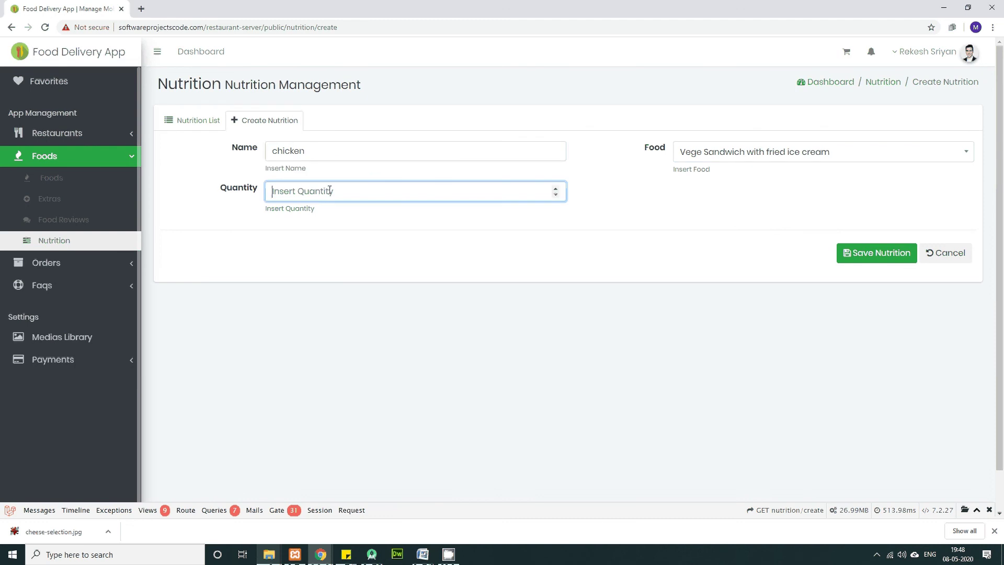
{"action": "type", "text": "50"}
{"action": "left_click", "coordinate": [805, 159]}
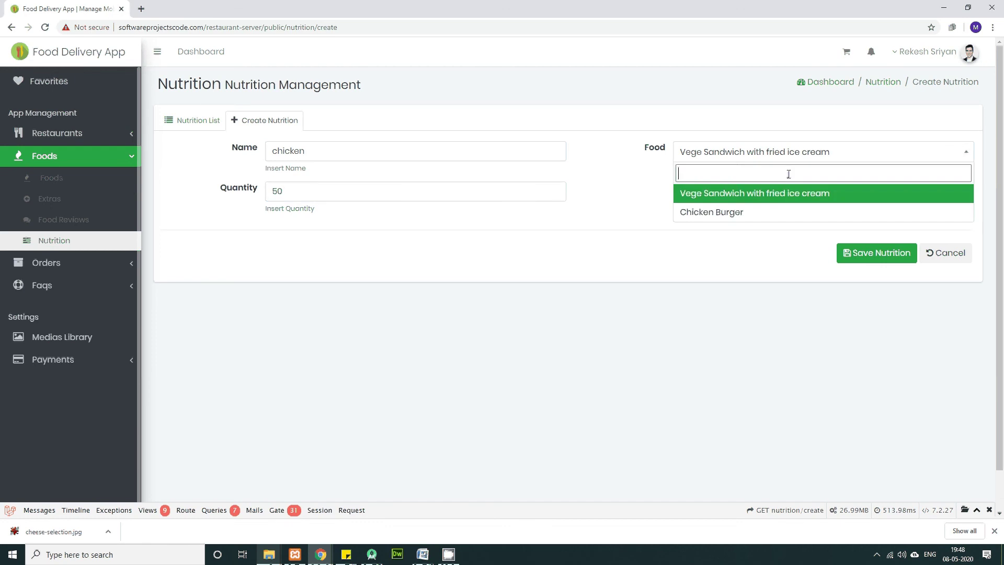
{"action": "left_click", "coordinate": [753, 209]}
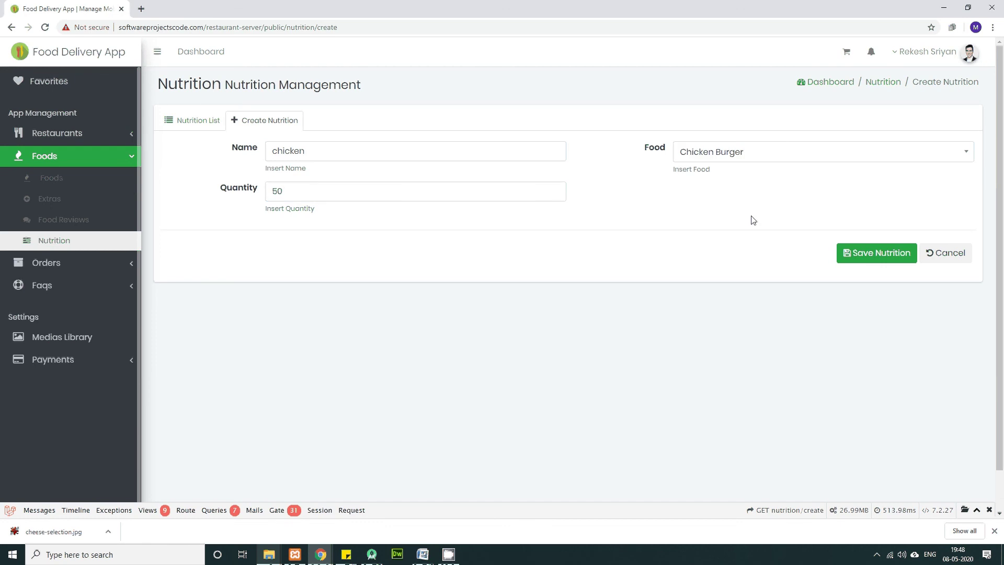
{"action": "left_click", "coordinate": [885, 255]}
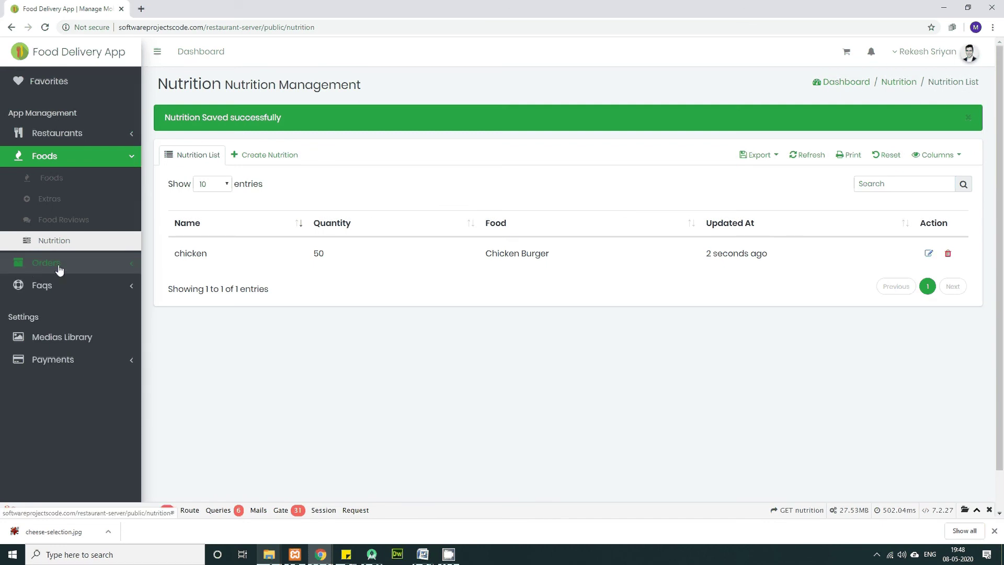
{"action": "left_click", "coordinate": [94, 338]}
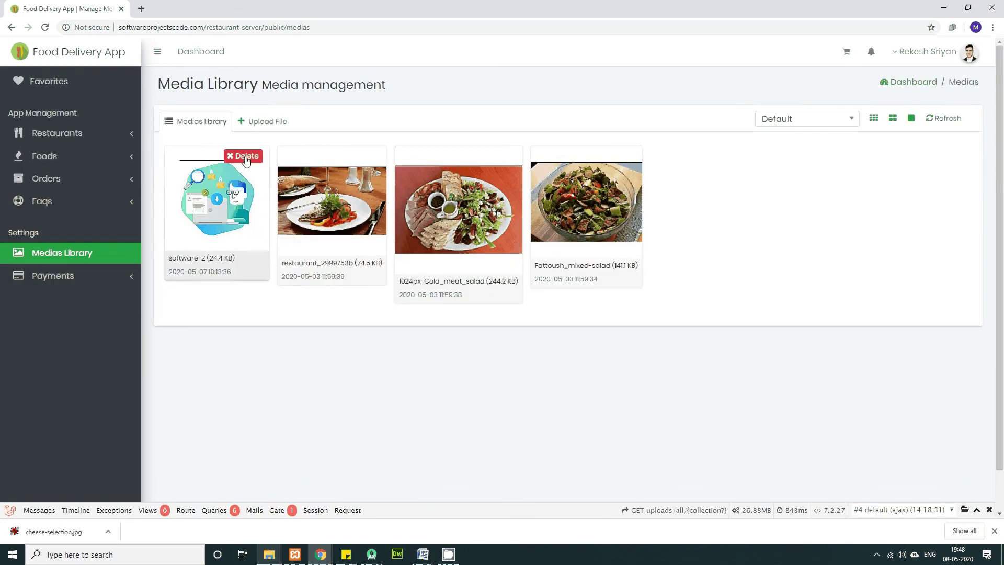
Step: Drag ice.jpg, 1516723515457.jpeg and the Rainbow tofu image from Downloads into the media uploader
{"action": "left_click", "coordinate": [272, 122]}
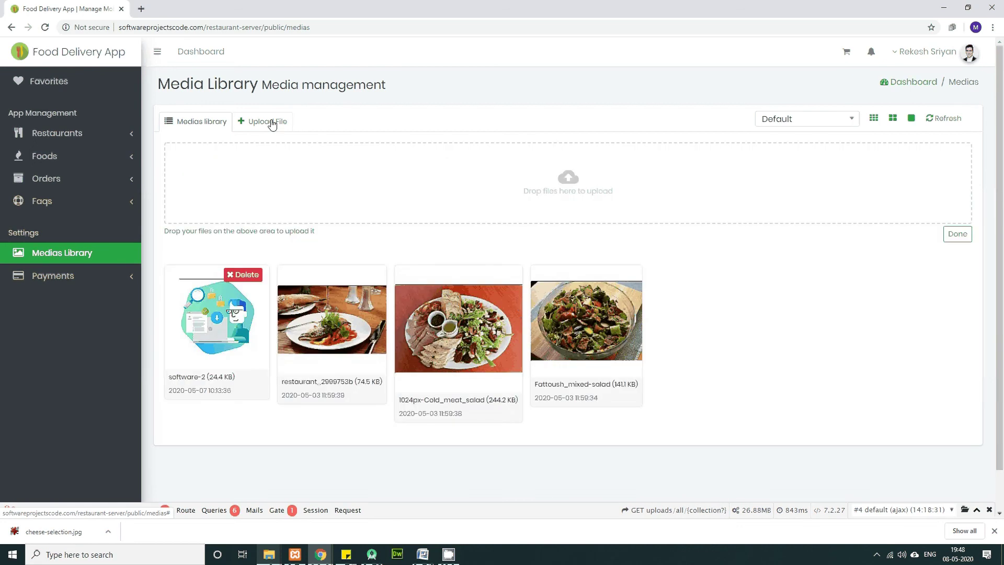
{"action": "key", "text": "alt+Tab"}
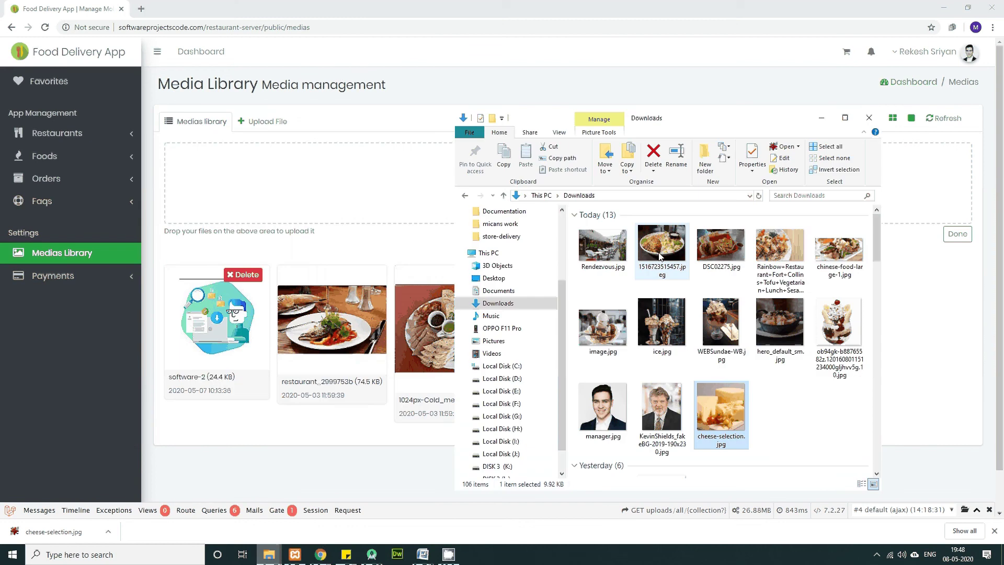
{"action": "left_click", "coordinate": [664, 313]}
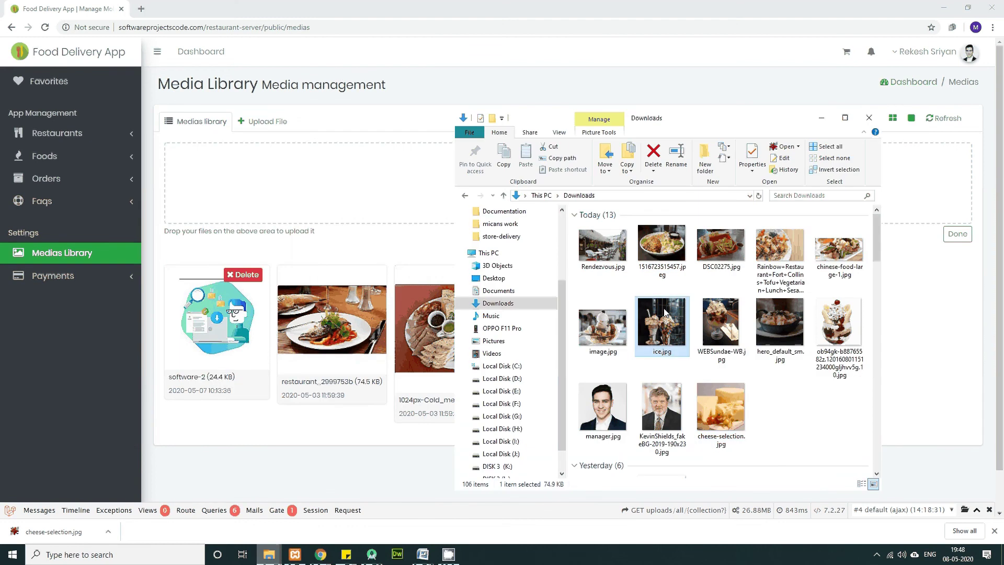
{"action": "left_click", "coordinate": [671, 254], "text": "ctrl"}
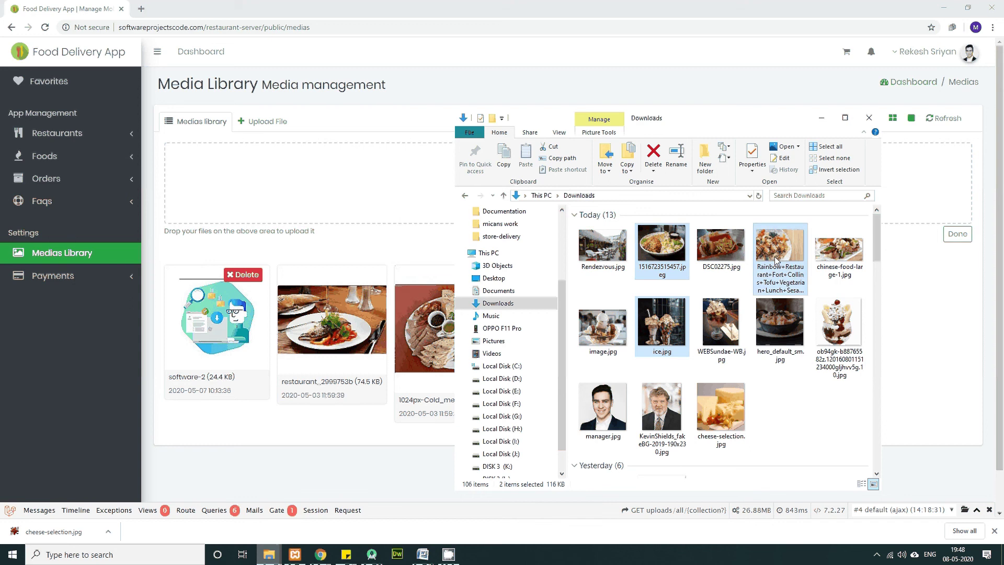
{"action": "left_click_drag", "start_coordinate": [777, 260], "coordinate": [372, 213]}
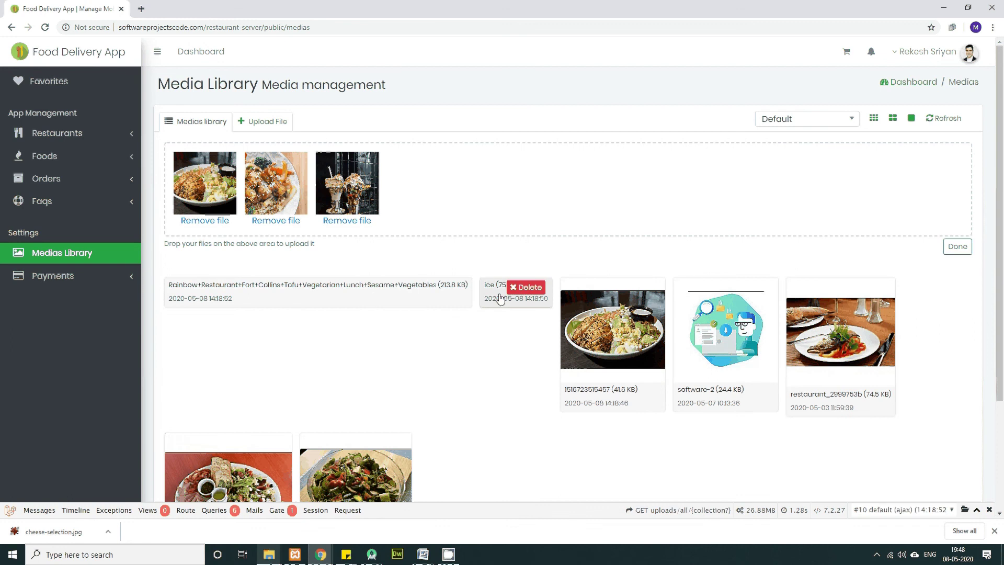
Step: Remove the second pending upload from the queue, cancelling the extra file picker unused
{"action": "scroll", "coordinate": [465, 404], "scroll_direction": "down", "scroll_amount": 4}
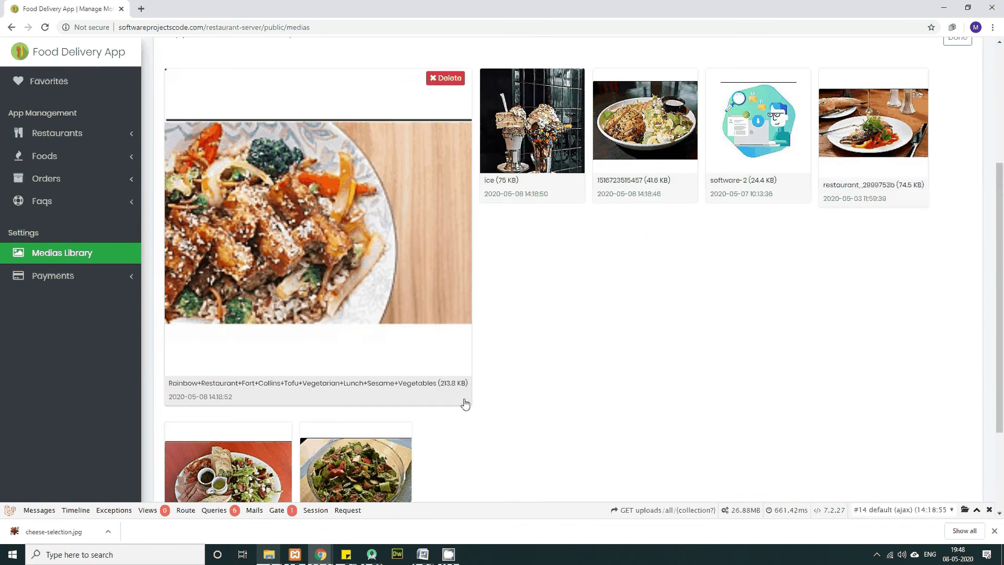
{"action": "scroll", "coordinate": [272, 199], "scroll_direction": "up", "scroll_amount": 3}
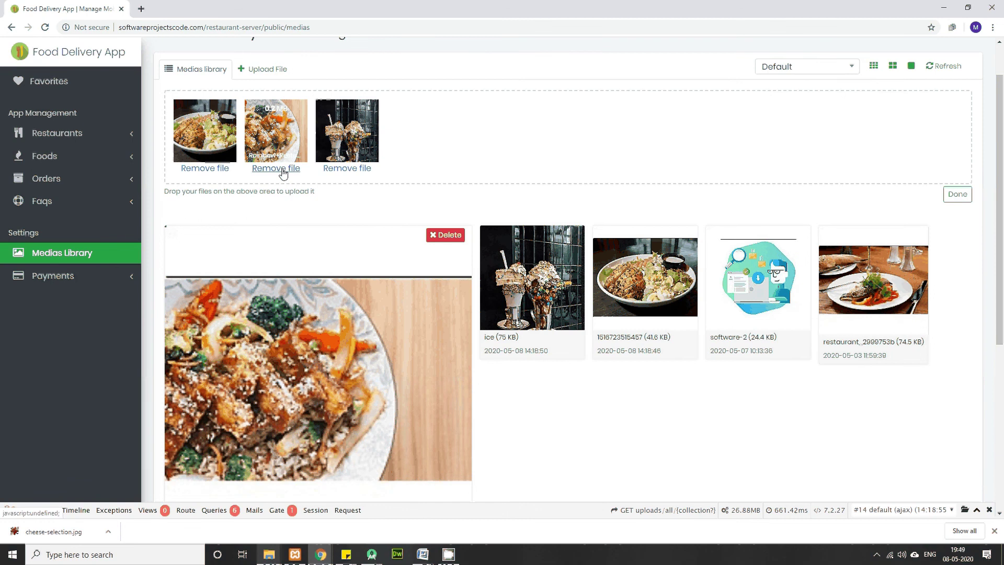
{"action": "left_click", "coordinate": [283, 173]}
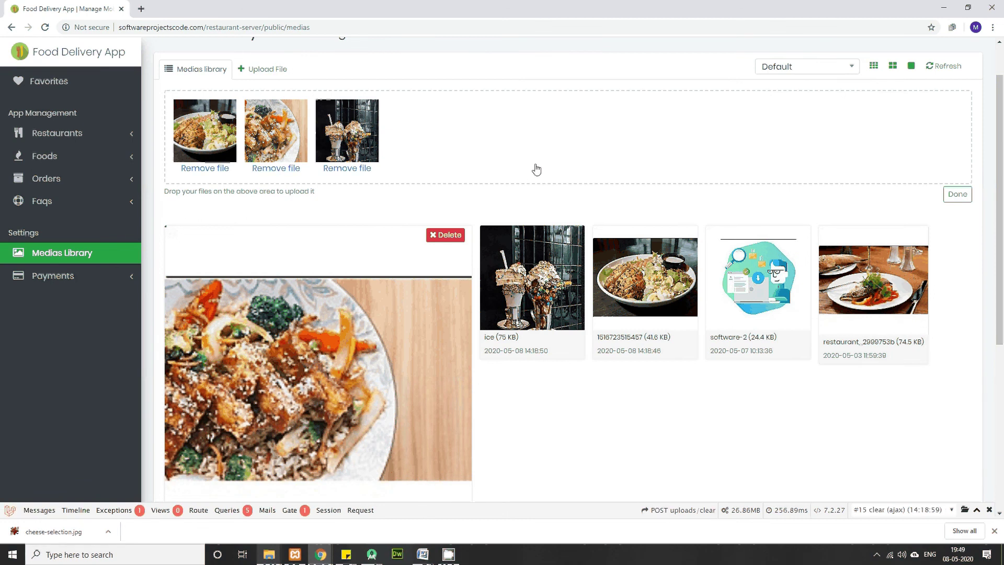
{"action": "scroll", "coordinate": [539, 209], "scroll_direction": "down", "scroll_amount": 5}
{"action": "scroll", "coordinate": [542, 245], "scroll_direction": "up", "scroll_amount": 7}
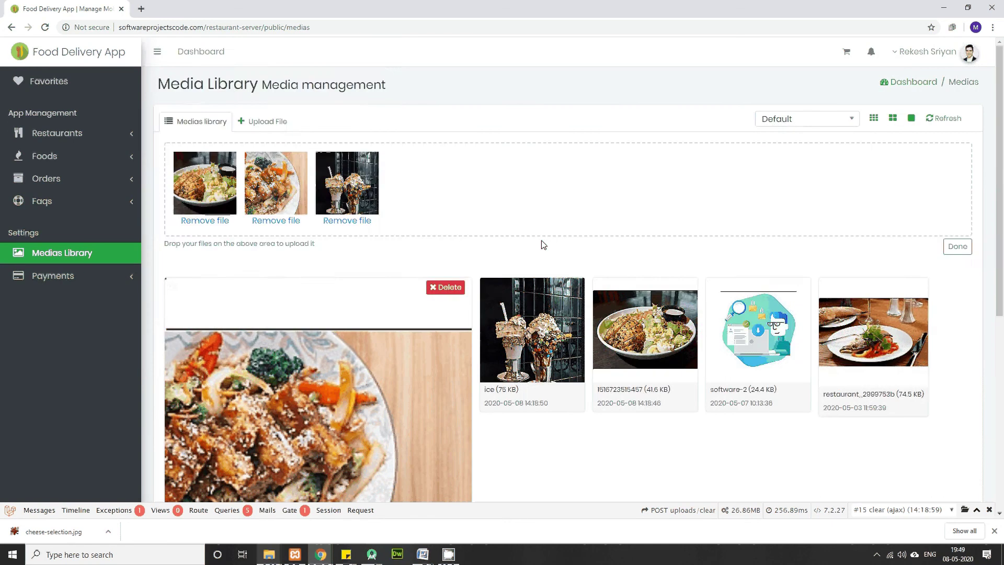
{"action": "left_click", "coordinate": [541, 241]}
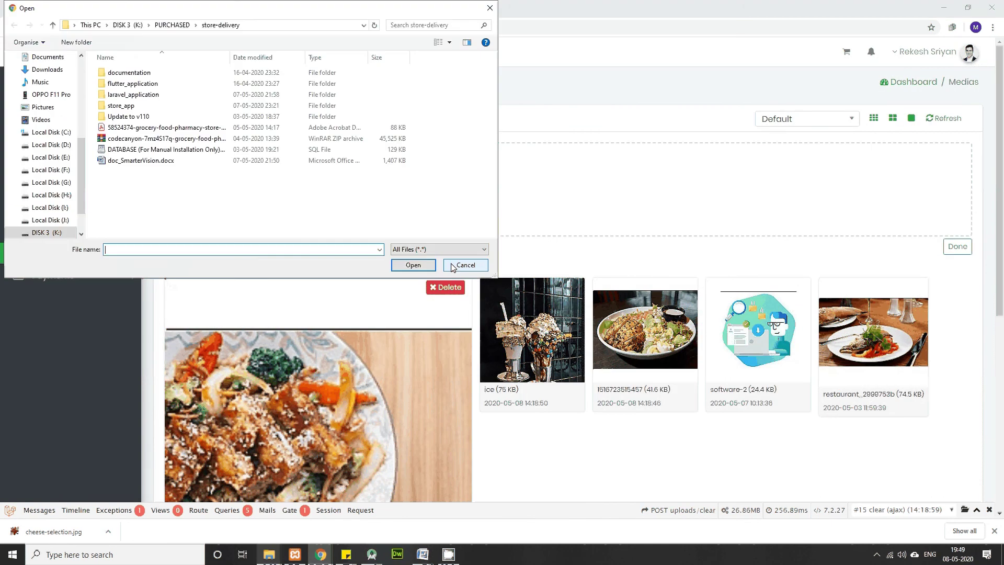
{"action": "left_click", "coordinate": [453, 266]}
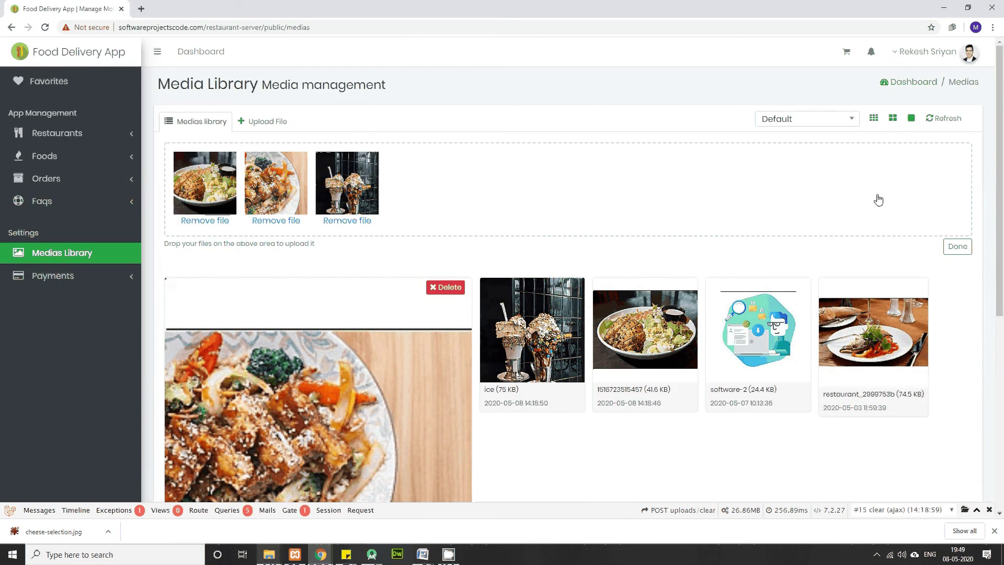
Step: Close the uploader and refresh the media grid so the new photos are listed
{"action": "left_click", "coordinate": [957, 247]}
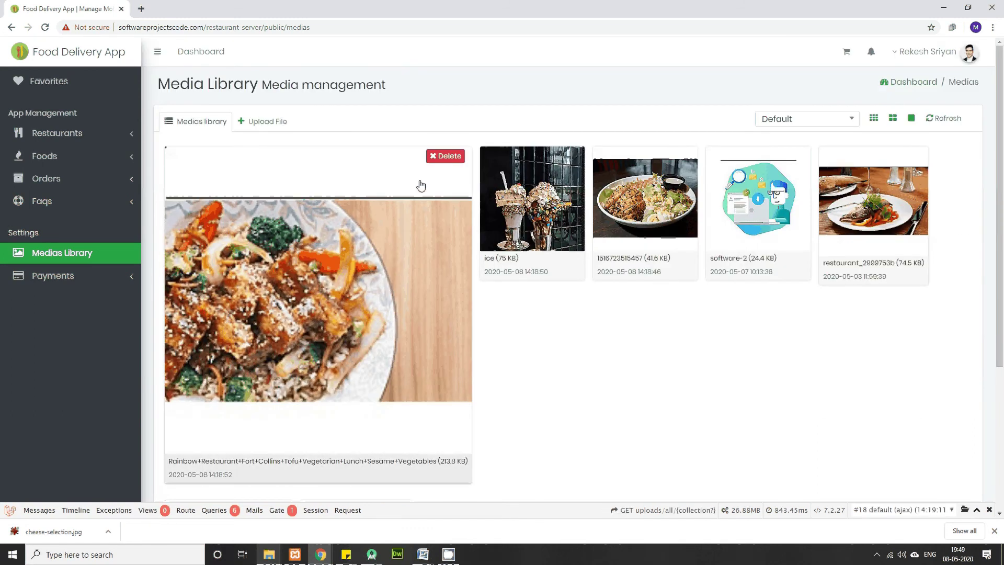
{"action": "left_click", "coordinate": [433, 158]}
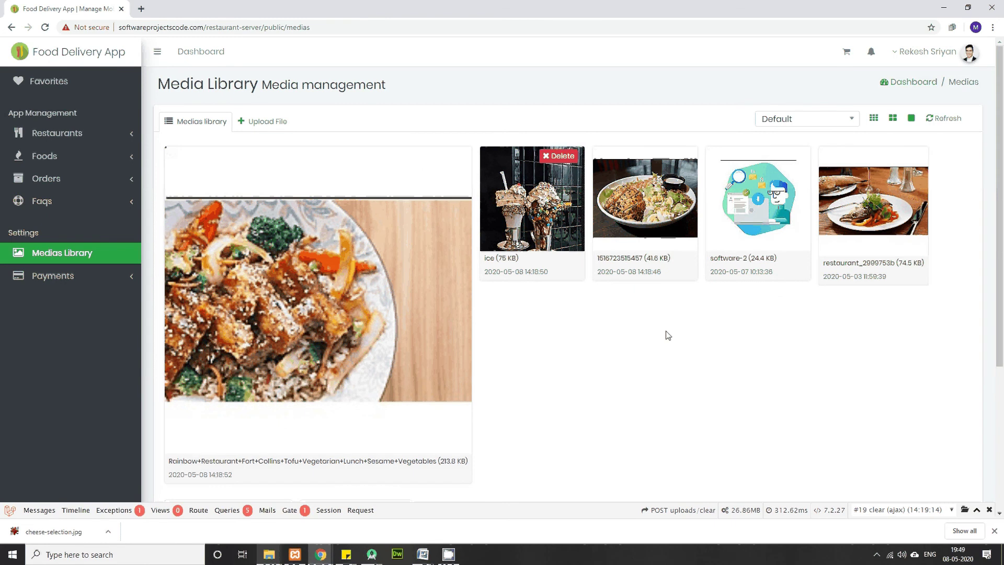
{"action": "scroll", "coordinate": [668, 335], "scroll_direction": "down", "scroll_amount": 5}
{"action": "scroll", "coordinate": [663, 336], "scroll_direction": "up", "scroll_amount": 5}
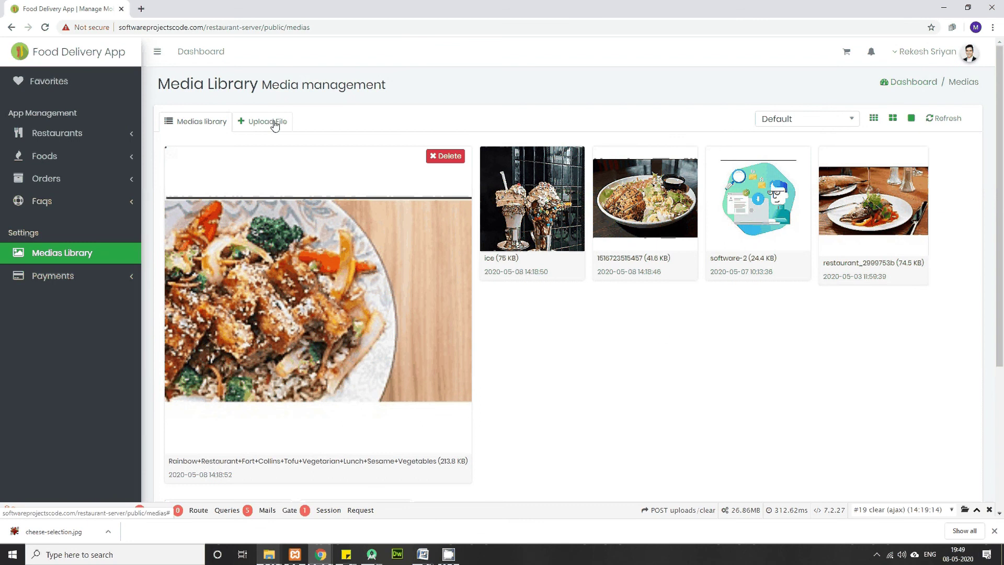
{"action": "left_click", "coordinate": [937, 120]}
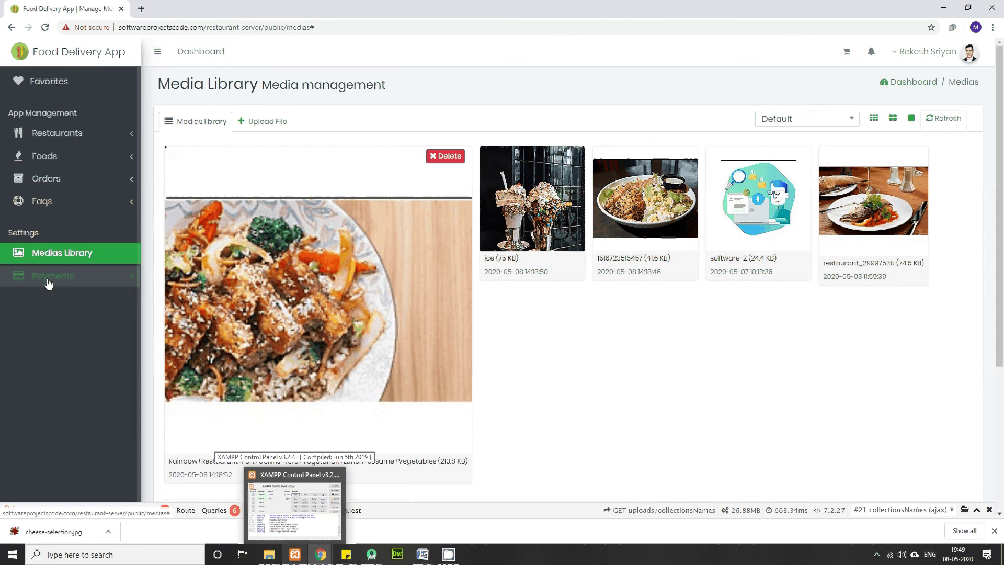
Step: Review the Payments and Drivers lists, ending on Earnings showing Les Saveurs with 0 orders
{"action": "left_click", "coordinate": [130, 279]}
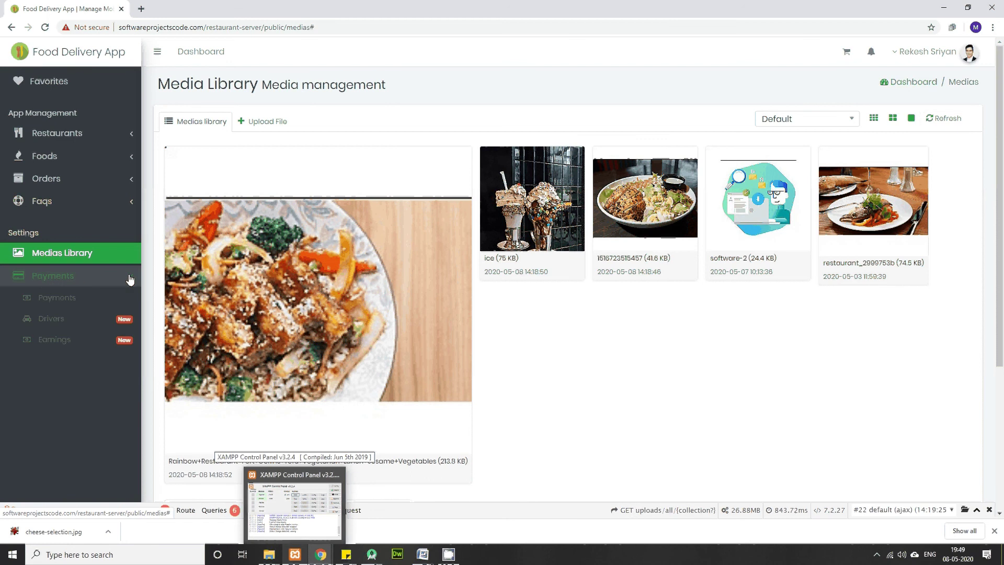
{"action": "left_click", "coordinate": [67, 299]}
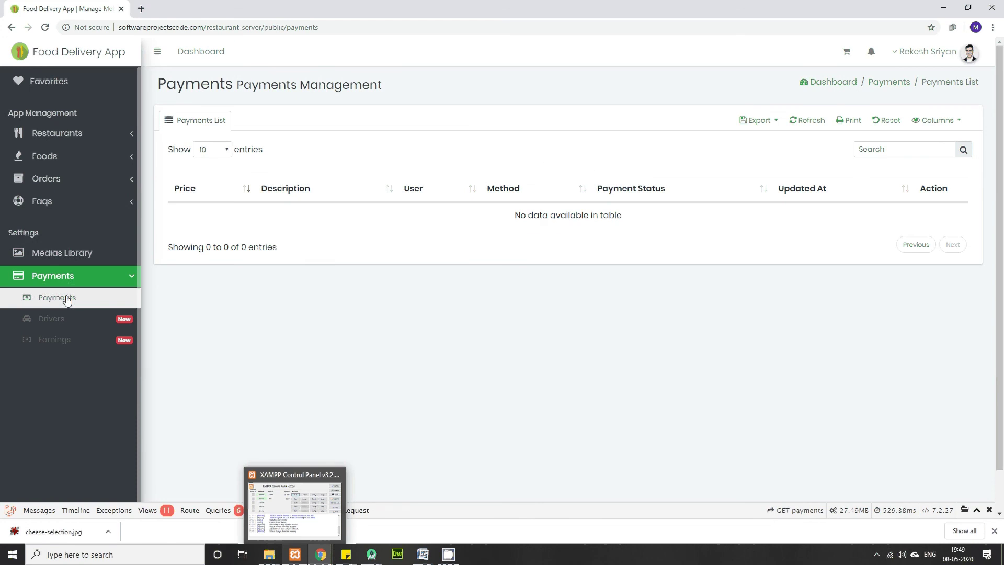
{"action": "left_click", "coordinate": [55, 321]}
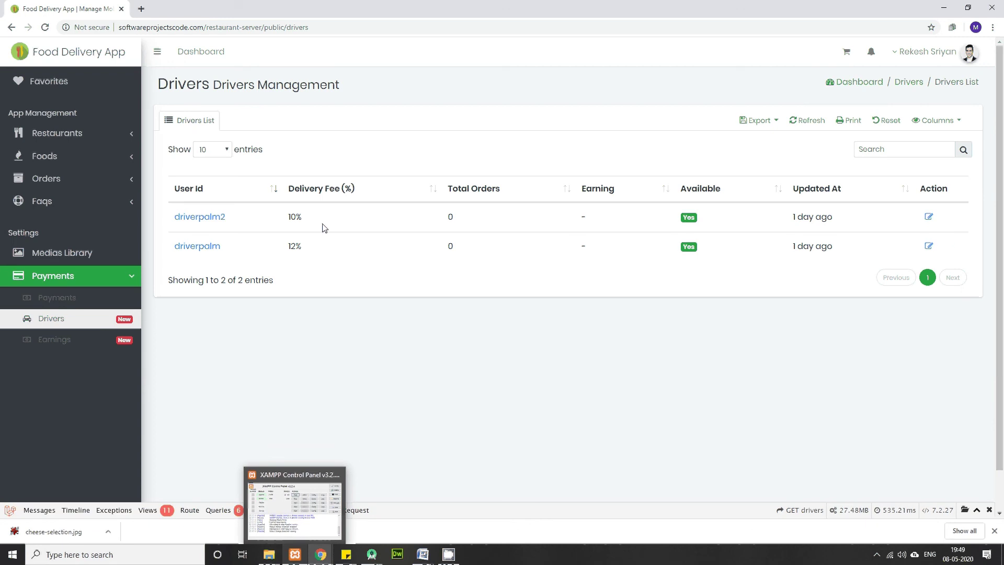
{"action": "left_click", "coordinate": [50, 344]}
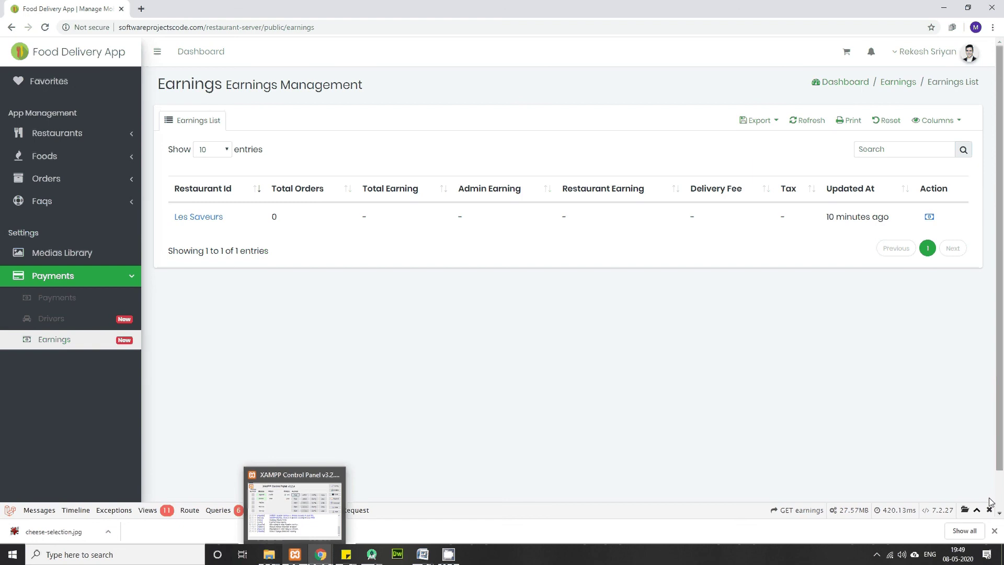
{"action": "left_click", "coordinate": [877, 555]}
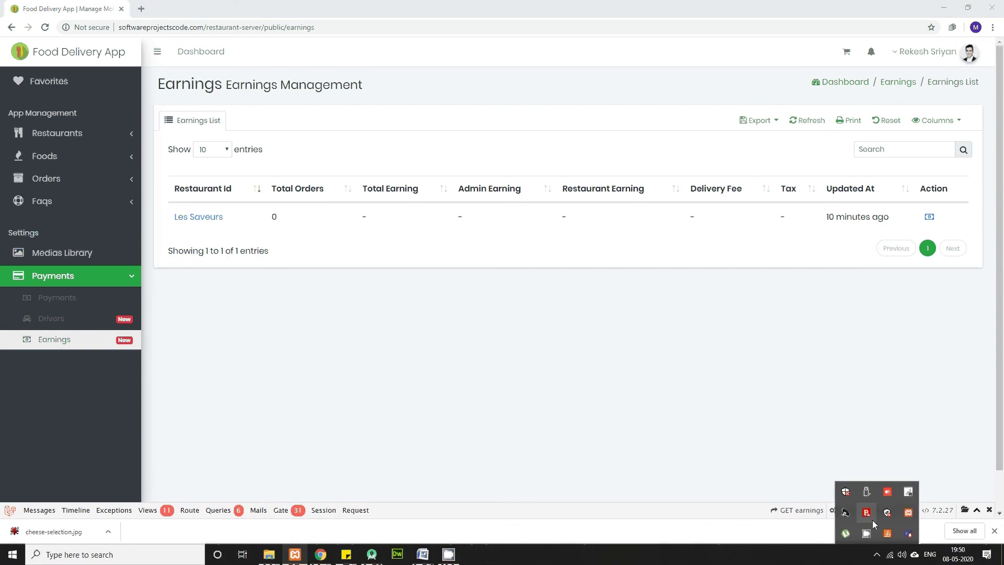
{"action": "right_click", "coordinate": [867, 533]}
{"action": "left_click", "coordinate": [891, 496]}
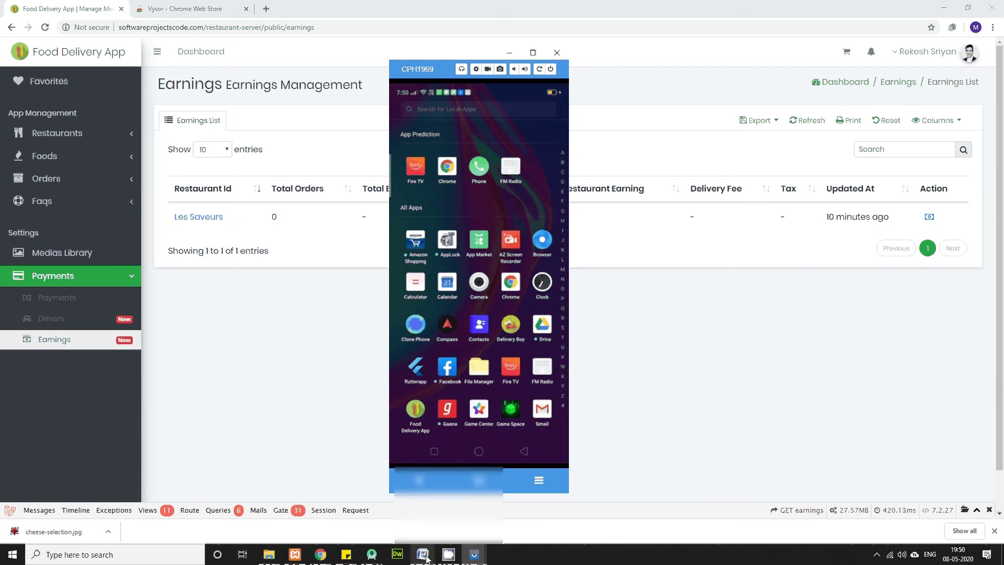
{"action": "mouse_move", "coordinate": [422, 555]}
{"action": "left_click", "coordinate": [482, 532]}
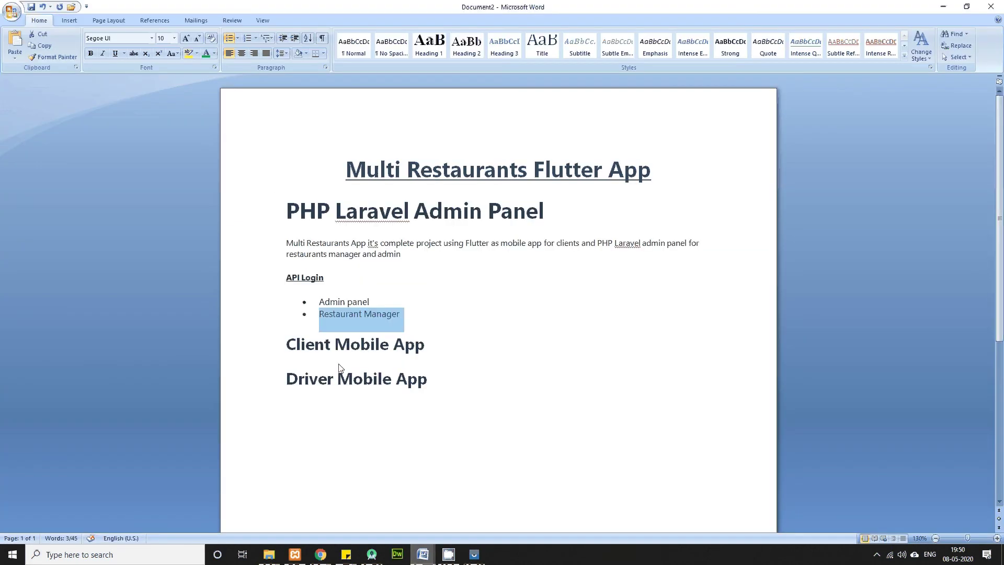
{"action": "left_click", "coordinate": [289, 345]}
{"action": "left_click_drag", "start_coordinate": [290, 347], "coordinate": [427, 343]}
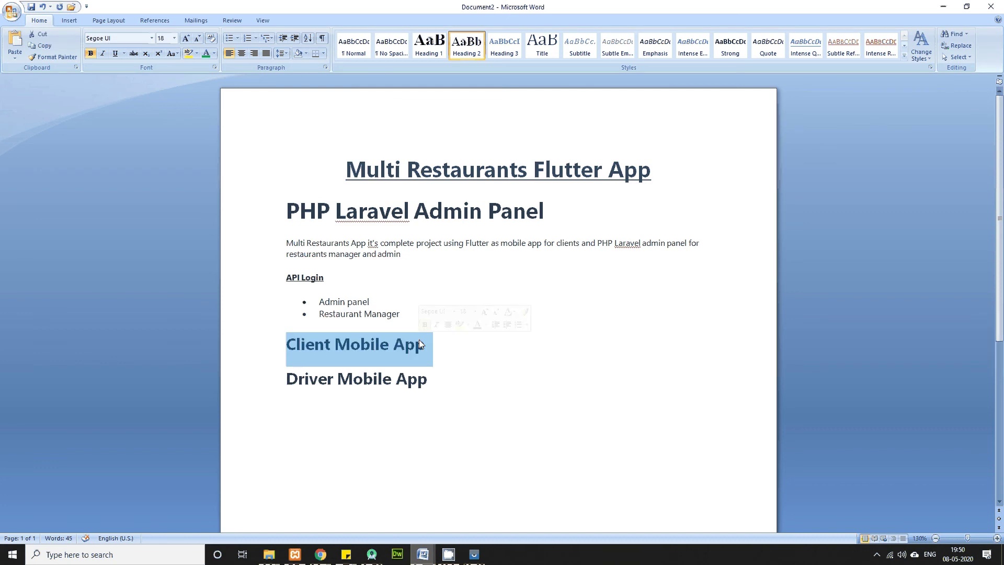
{"action": "mouse_move", "coordinate": [471, 561]}
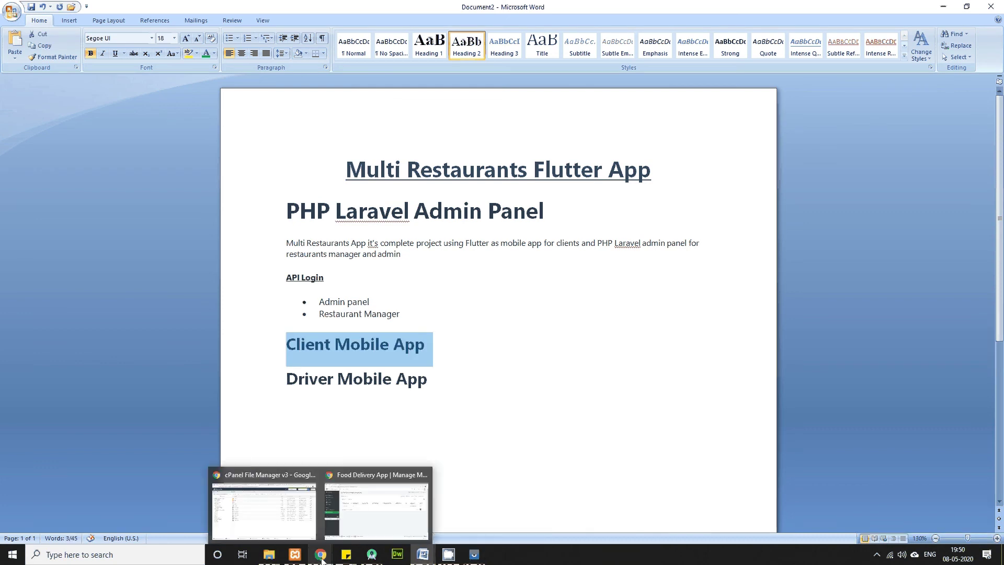
{"action": "left_click", "coordinate": [321, 555]}
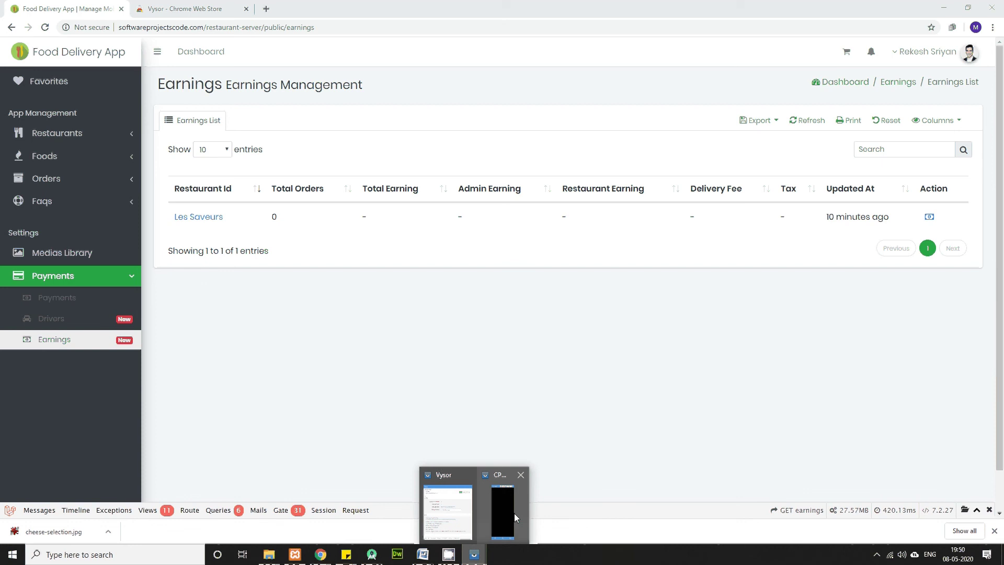
Step: Scroll through the mirrored app's home screen of restaurants, categories and reviews in Vysor
{"action": "left_click", "coordinate": [513, 513]}
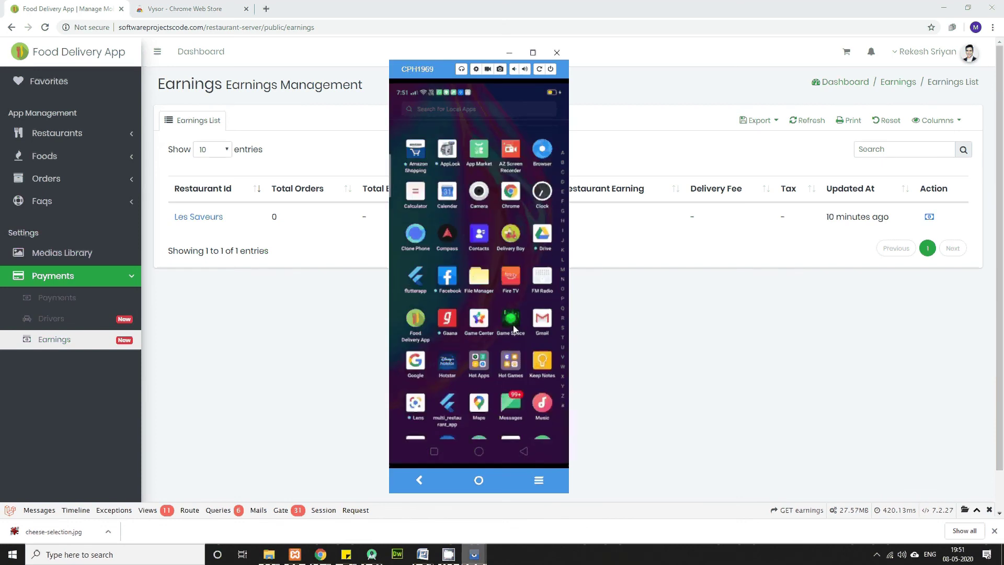
{"action": "scroll", "coordinate": [513, 328], "scroll_direction": "up", "scroll_amount": 1}
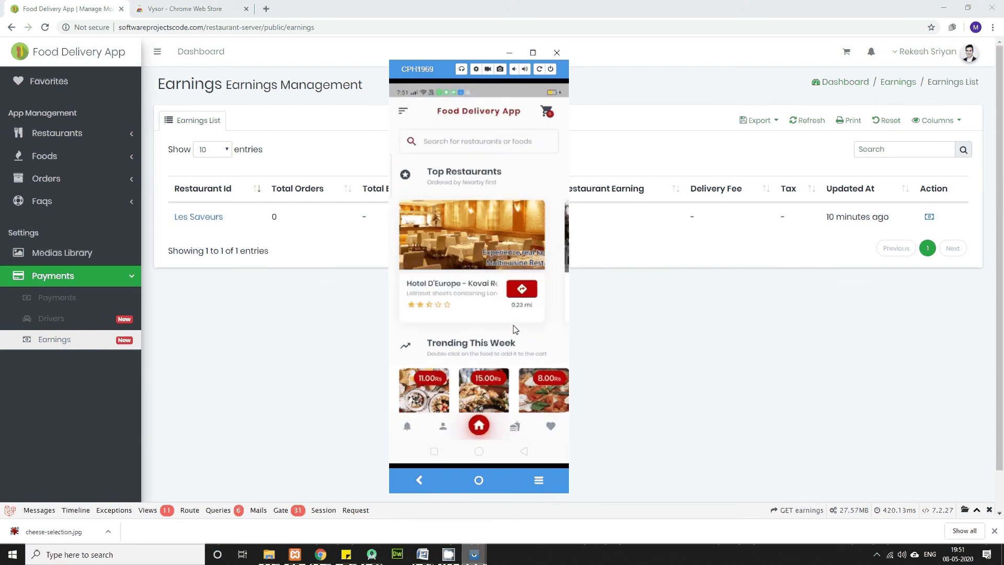
{"action": "scroll", "coordinate": [515, 330], "scroll_direction": "down", "scroll_amount": 5}
{"action": "scroll", "coordinate": [515, 329], "scroll_direction": "up", "scroll_amount": 5}
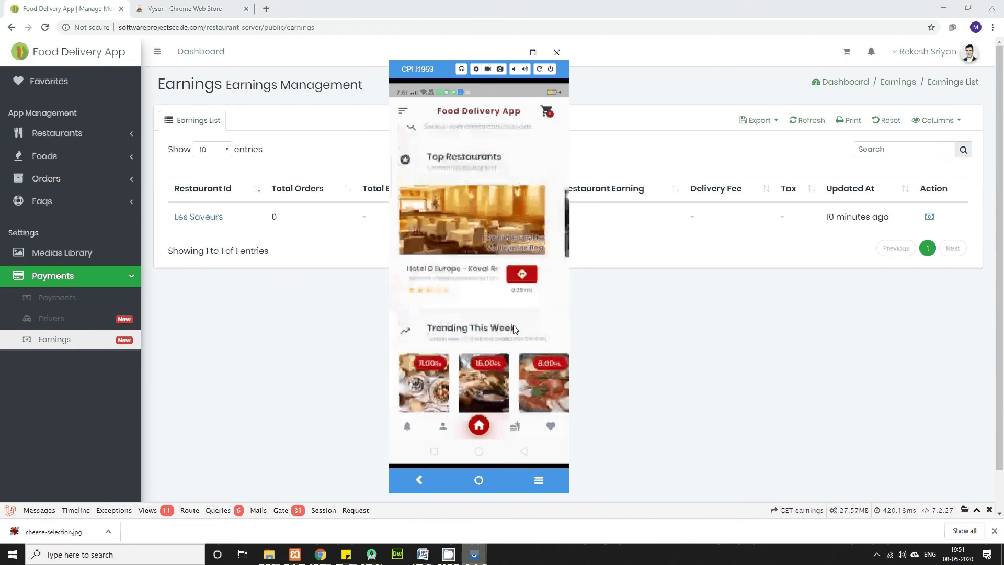
{"action": "scroll", "coordinate": [515, 329], "scroll_direction": "down", "scroll_amount": 3}
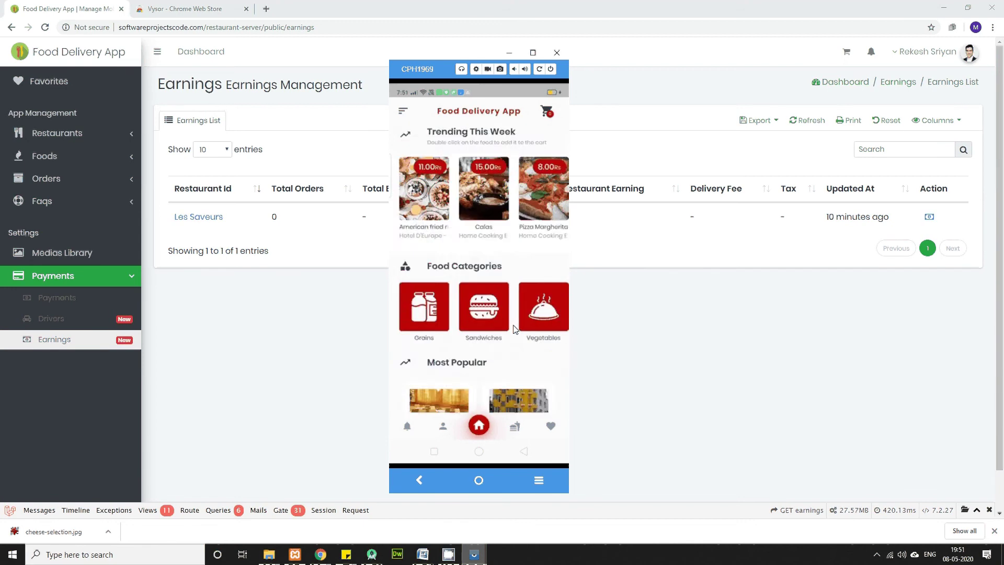
{"action": "scroll", "coordinate": [516, 330], "scroll_direction": "down", "scroll_amount": 2}
{"action": "scroll", "coordinate": [515, 329], "scroll_direction": "up", "scroll_amount": 5}
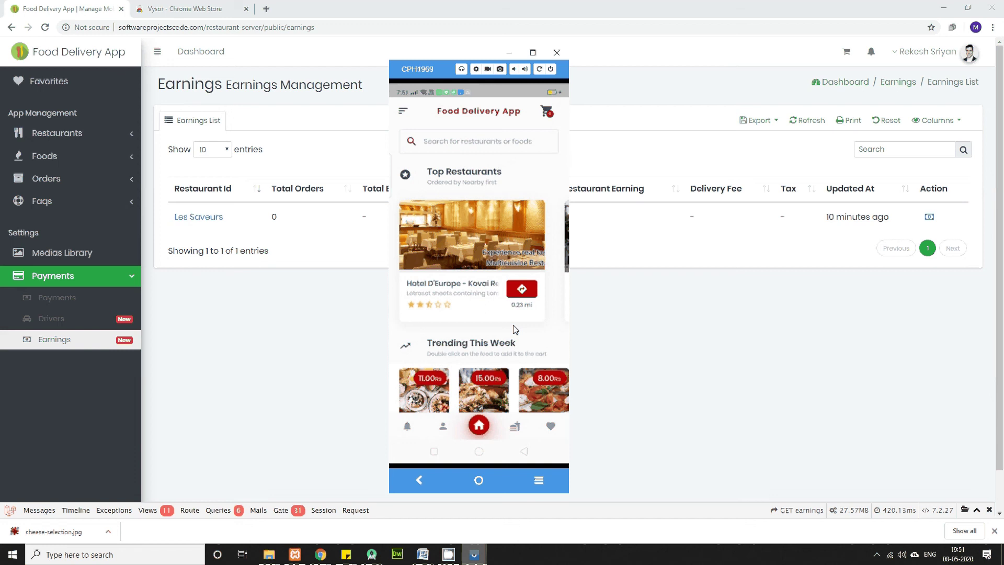
{"action": "scroll", "coordinate": [515, 329], "scroll_direction": "down", "scroll_amount": 2}
{"action": "scroll", "coordinate": [516, 329], "scroll_direction": "down", "scroll_amount": 5}
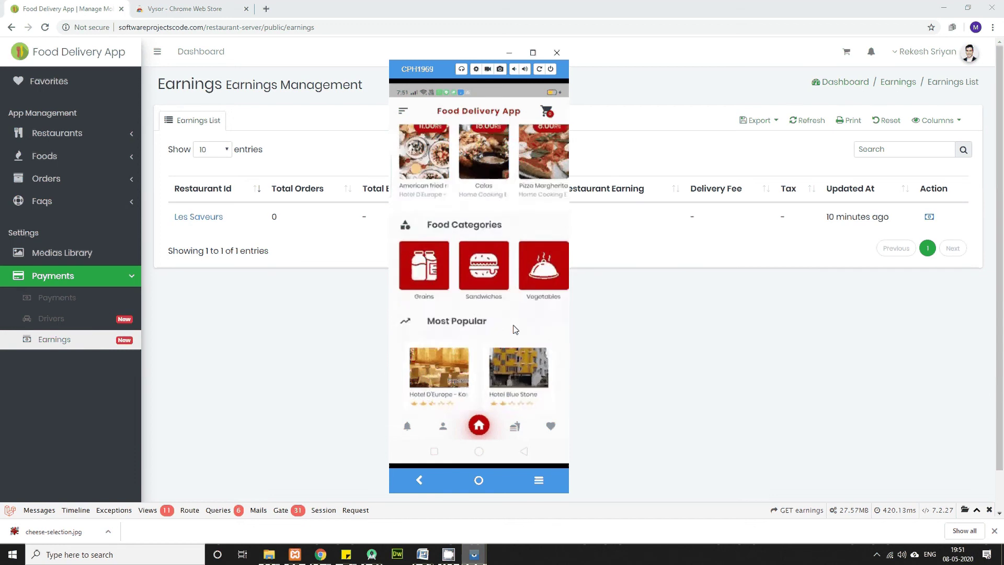
{"action": "scroll", "coordinate": [515, 329], "scroll_direction": "down", "scroll_amount": 3}
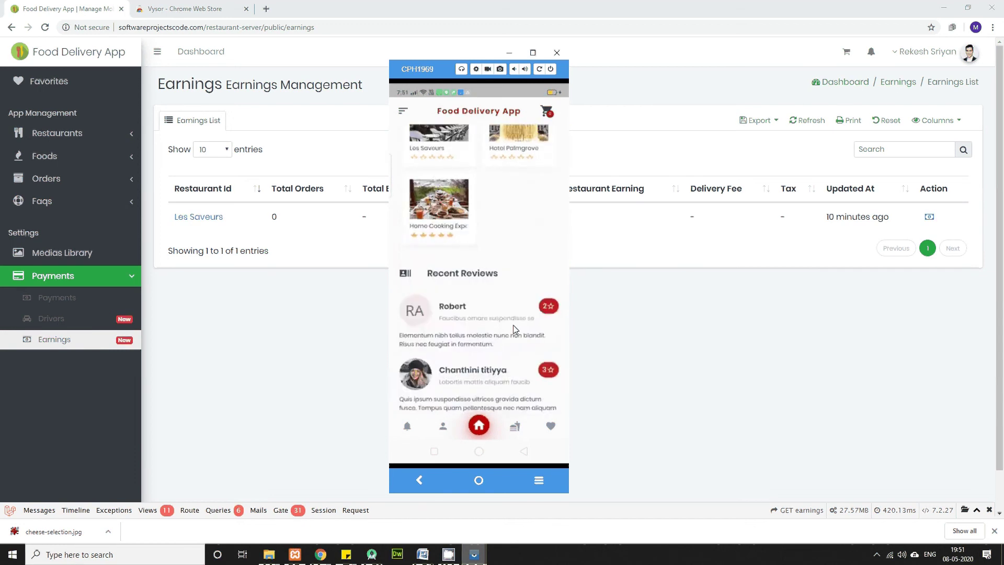
{"action": "scroll", "coordinate": [515, 329], "scroll_direction": "up", "scroll_amount": 3}
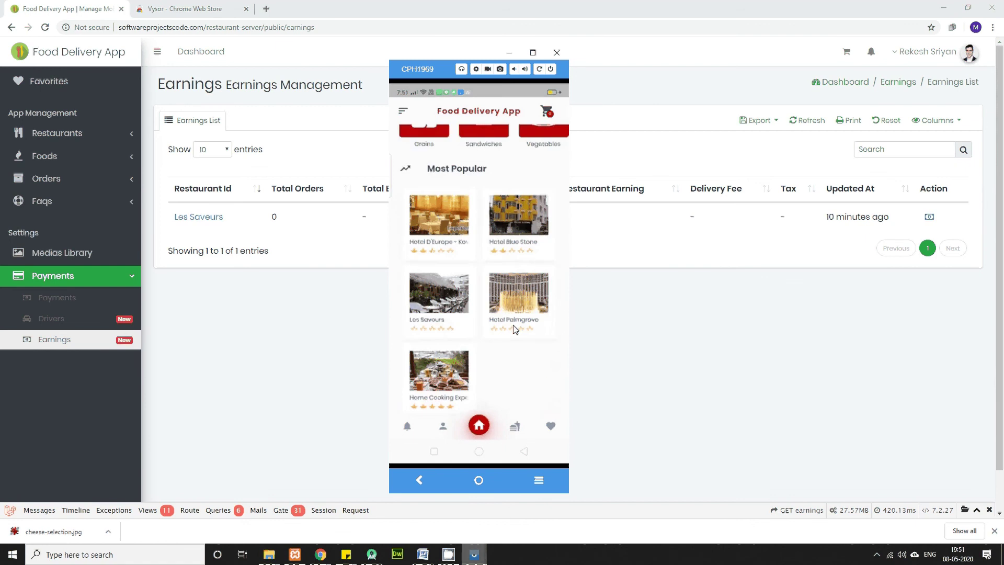
{"action": "scroll", "coordinate": [516, 329], "scroll_direction": "up", "scroll_amount": 5}
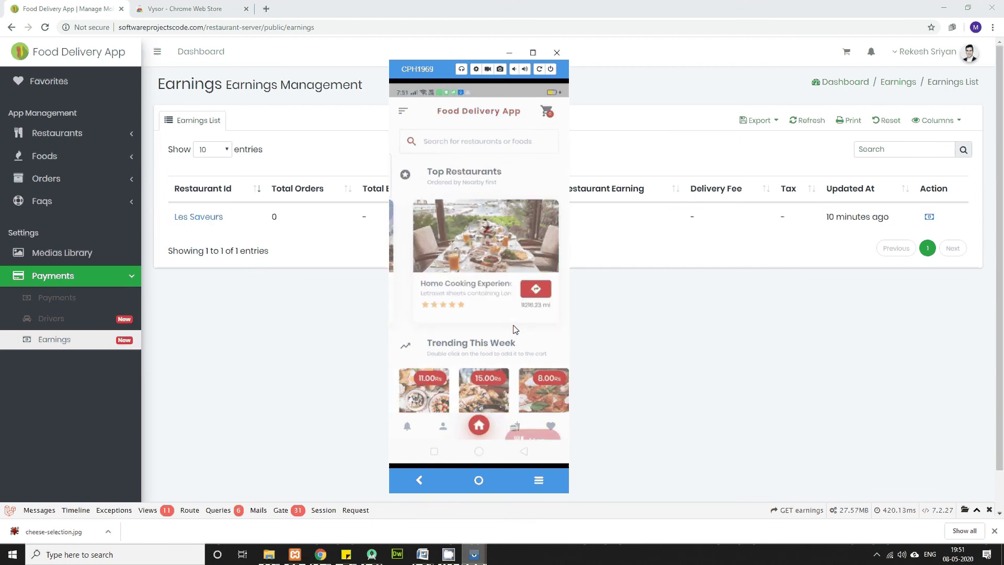
Step: Browse the Home Cooking Experience restaurant page, then return to the app's home screen
{"action": "left_click", "coordinate": [515, 329]}
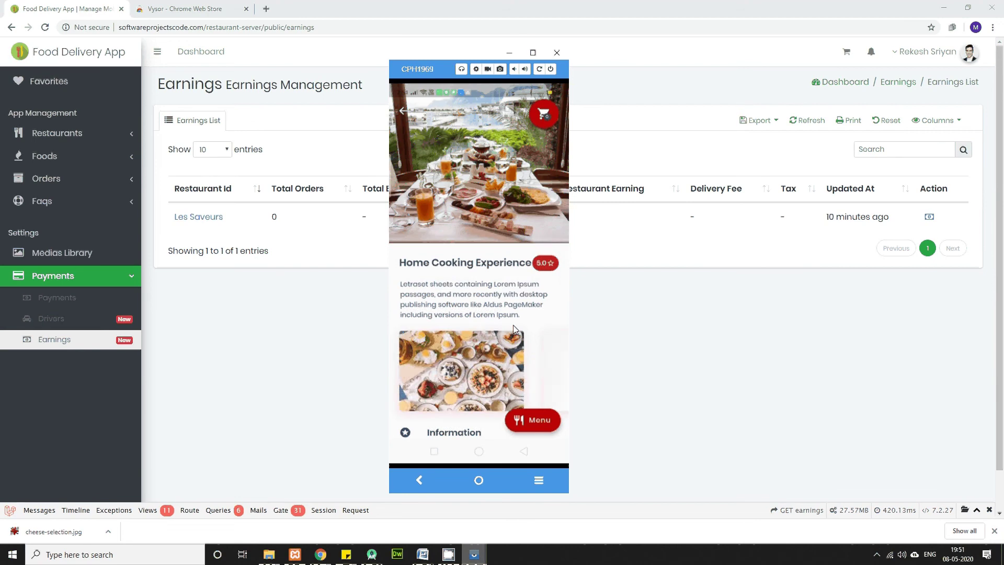
{"action": "scroll", "coordinate": [515, 330], "scroll_direction": "down", "scroll_amount": 5}
{"action": "scroll", "coordinate": [515, 329], "scroll_direction": "down", "scroll_amount": 3}
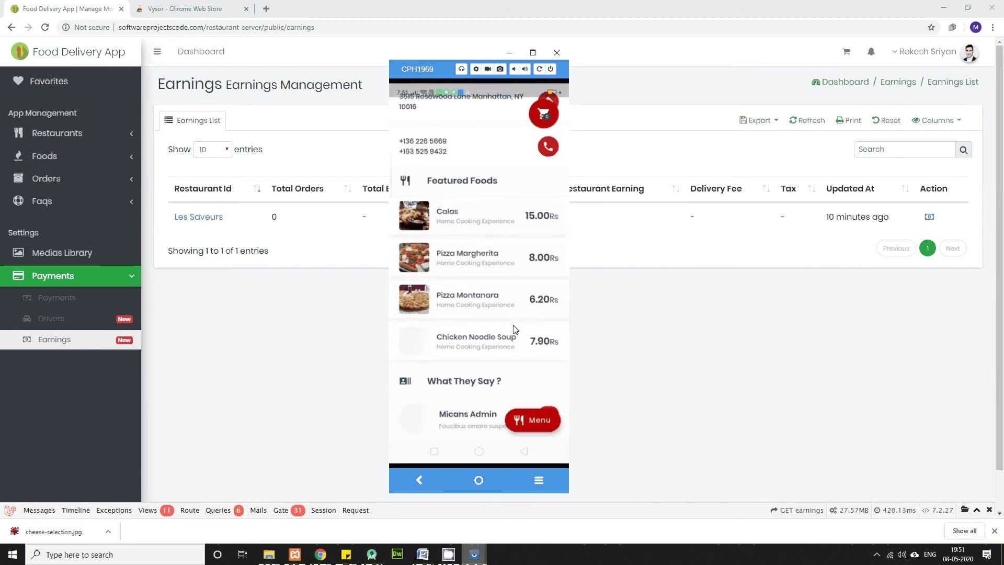
{"action": "scroll", "coordinate": [516, 330], "scroll_direction": "up", "scroll_amount": 10}
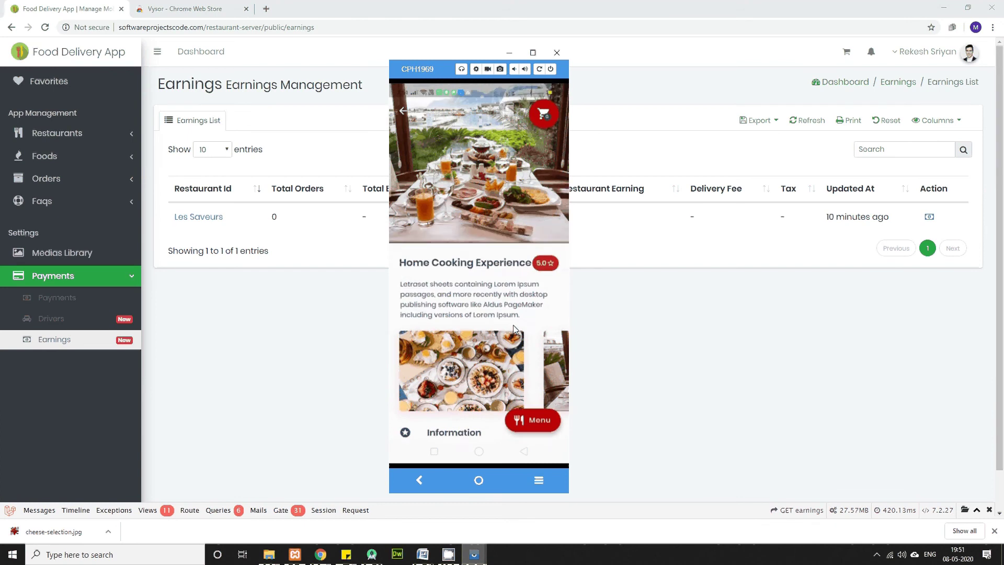
{"action": "right_click", "coordinate": [513, 325]}
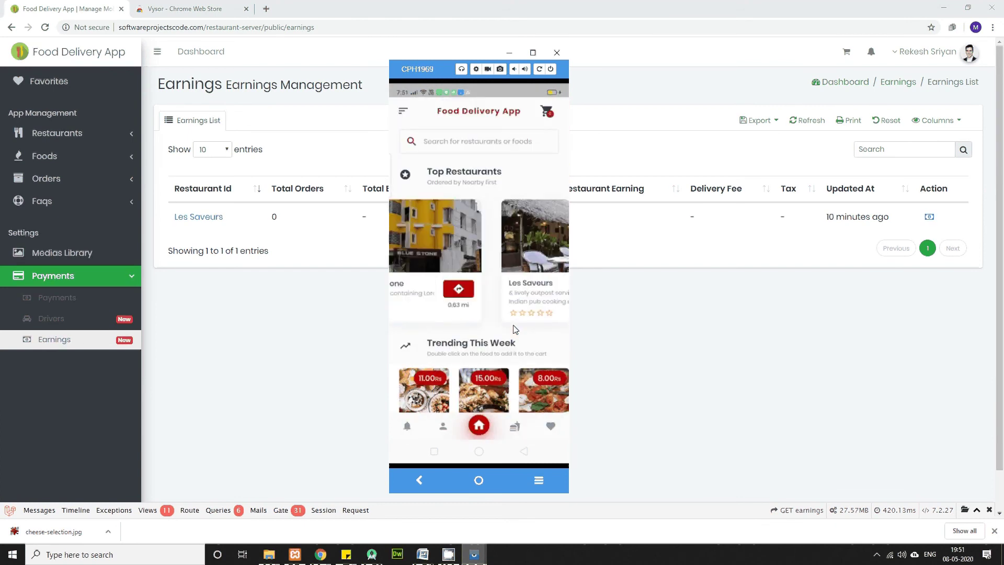
Step: Open Les Saveurs and reach its Chicken Burger page, priced 200.00 with a Cheese plates extra
{"action": "left_click", "coordinate": [515, 329]}
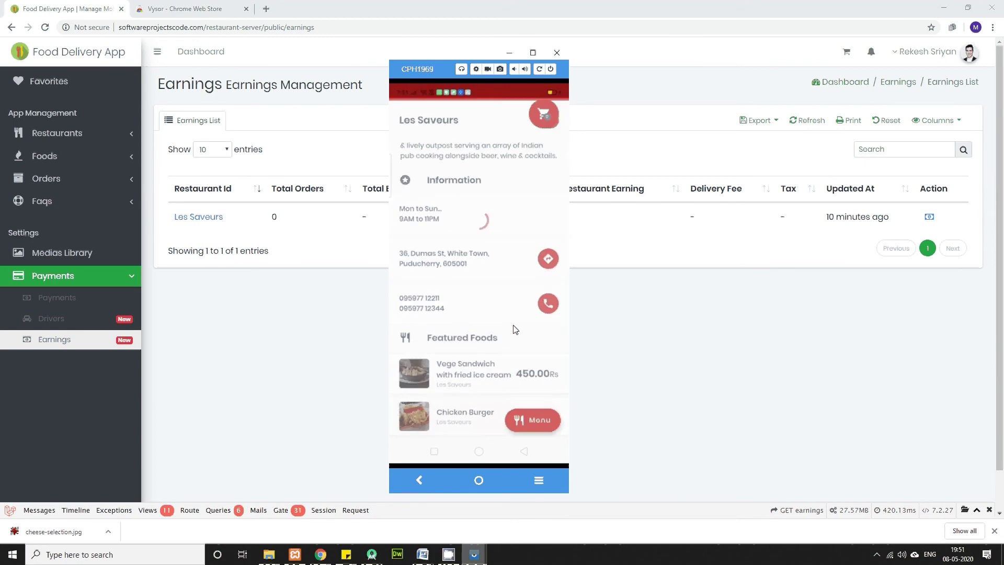
{"action": "scroll", "coordinate": [514, 329], "scroll_direction": "down", "scroll_amount": 3}
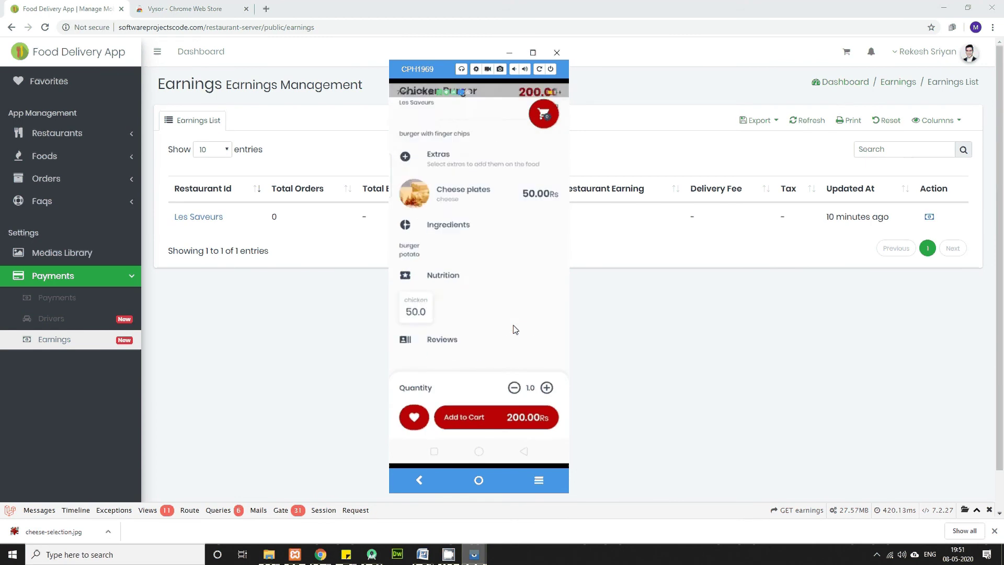
{"action": "scroll", "coordinate": [515, 329], "scroll_direction": "up", "scroll_amount": 3}
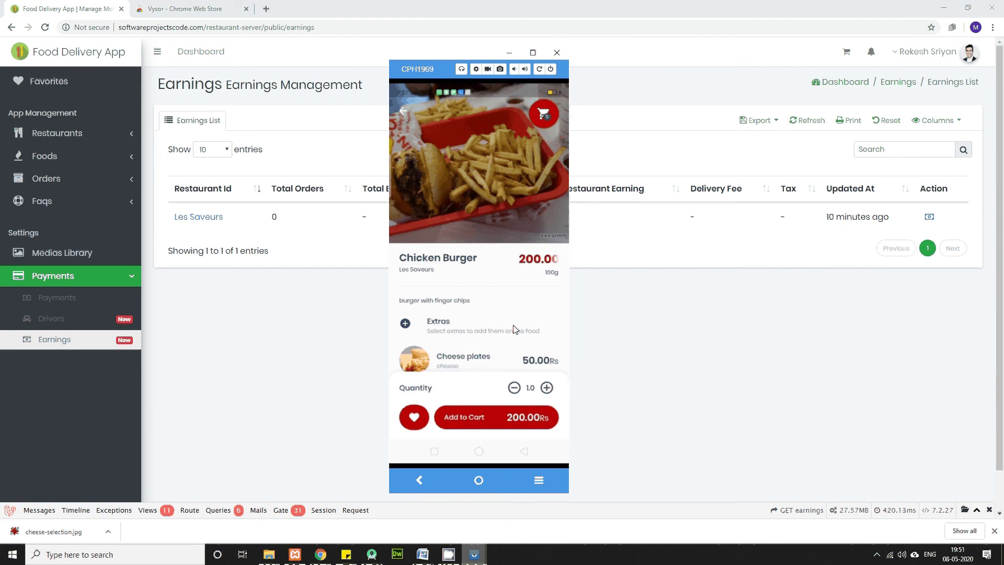
{"action": "scroll", "coordinate": [514, 330], "scroll_direction": "down", "scroll_amount": 3}
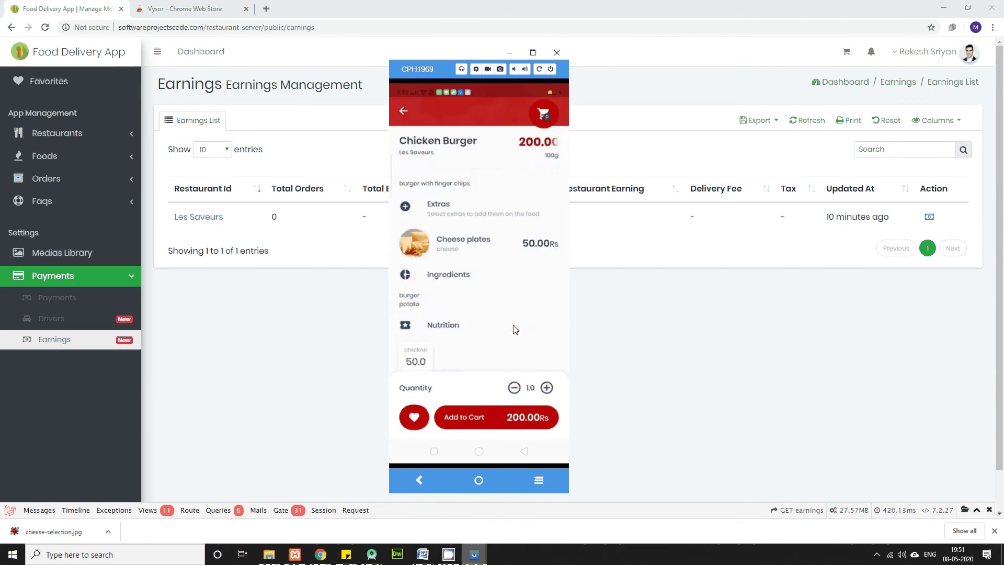
{"action": "right_click", "coordinate": [514, 329]}
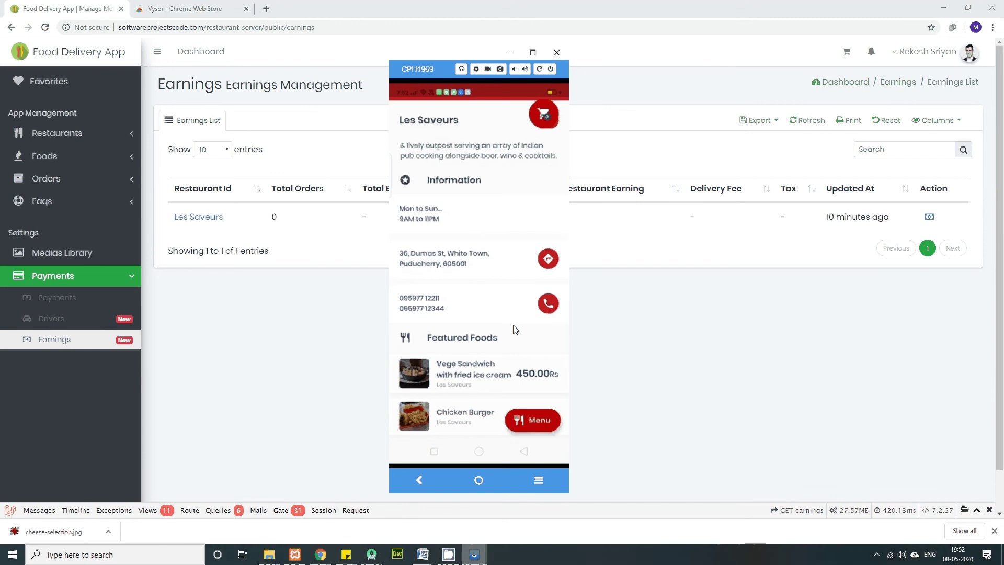
{"action": "right_click", "coordinate": [514, 329]}
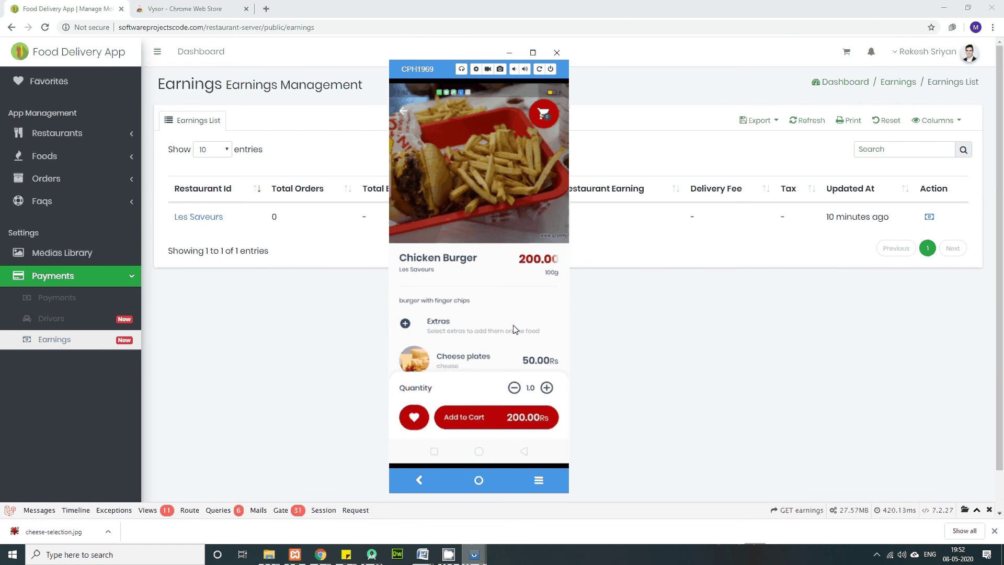
Step: Bring up the login screen, briefly visiting the registration form before returning
{"action": "right_click", "coordinate": [514, 329]}
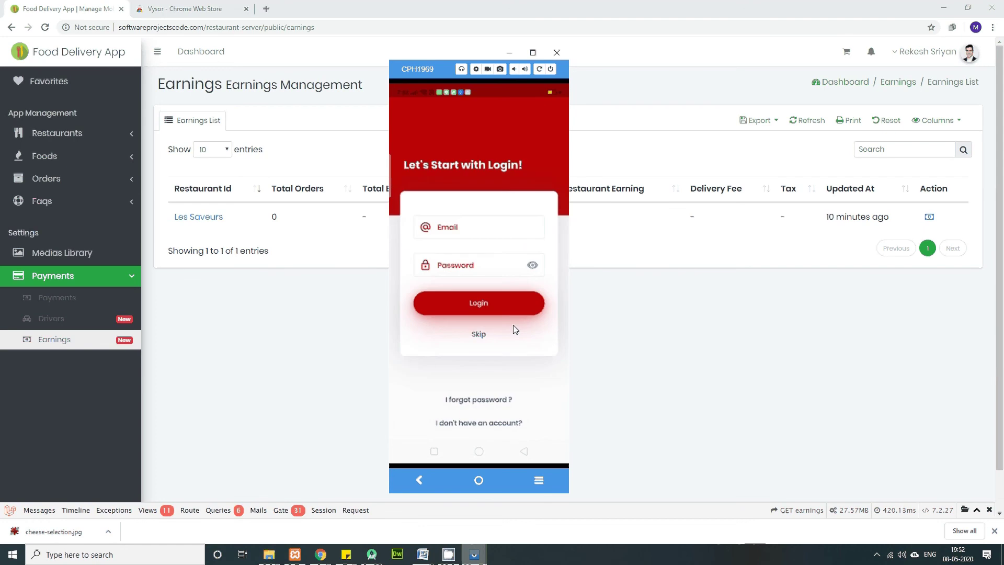
{"action": "type", "text": "m"}
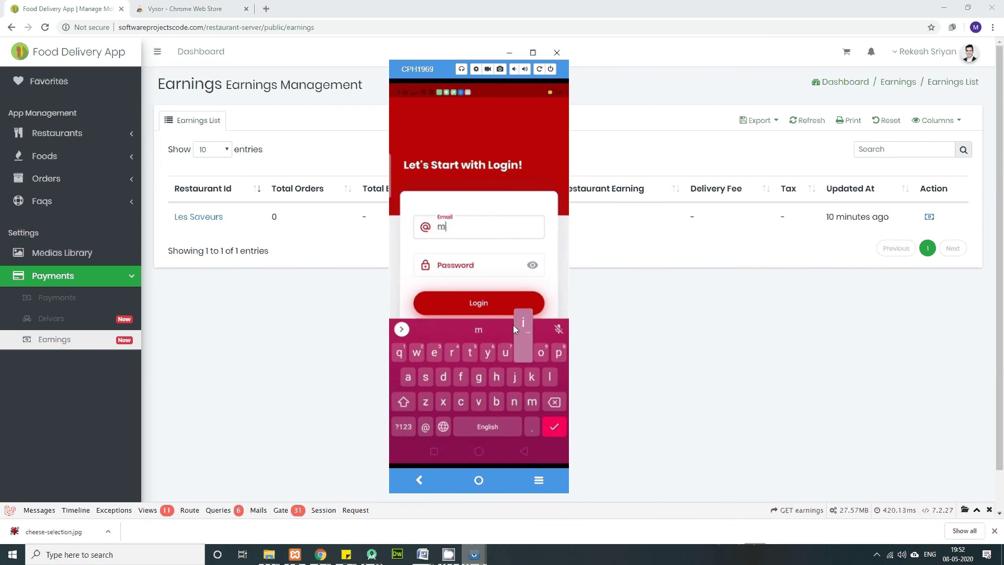
{"action": "type", "text": "i"}
{"action": "right_click", "coordinate": [514, 325]}
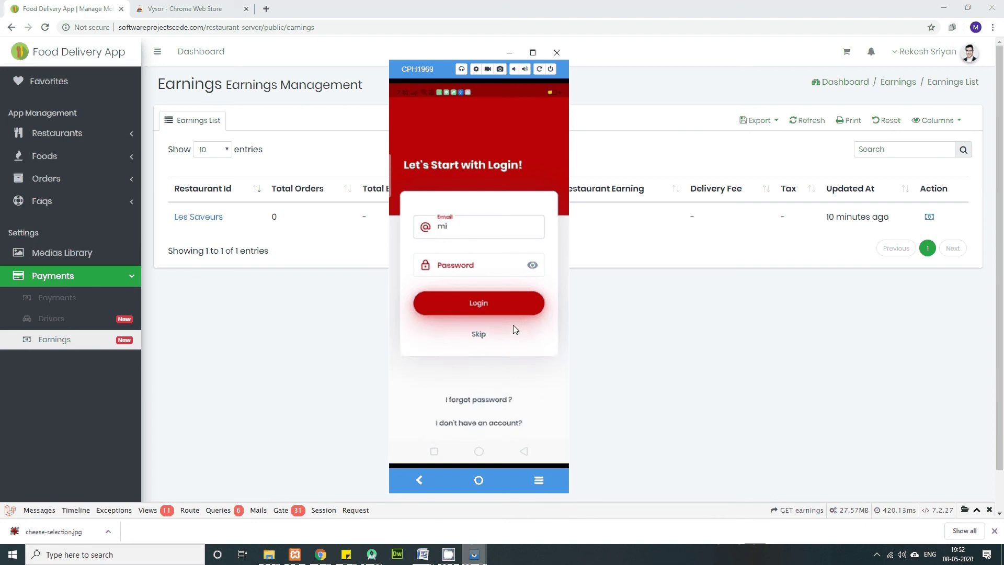
{"action": "right_click", "coordinate": [513, 324]}
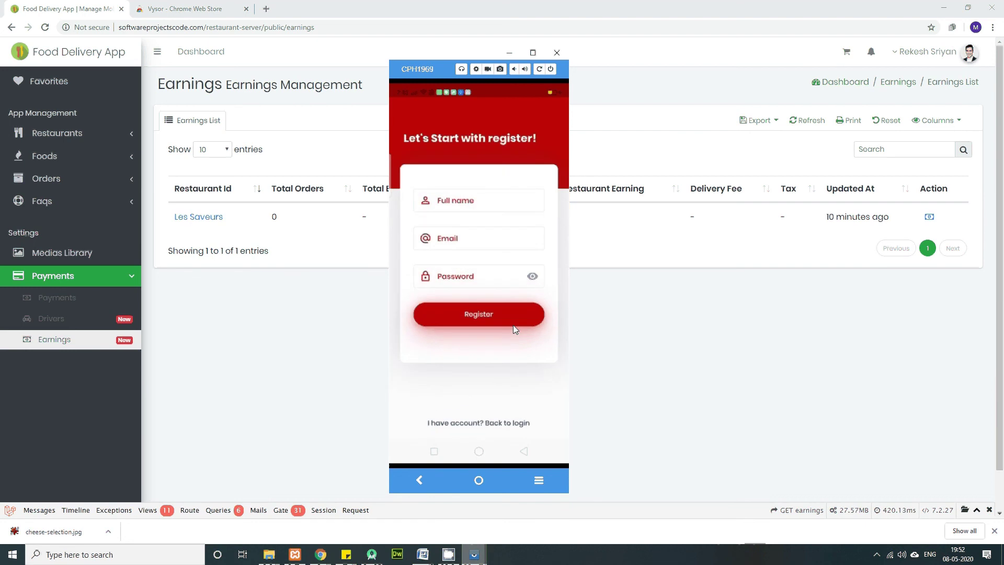
{"action": "key", "text": "Tab"}
{"action": "key", "text": "Tab"}
{"action": "key", "text": "Tab"}
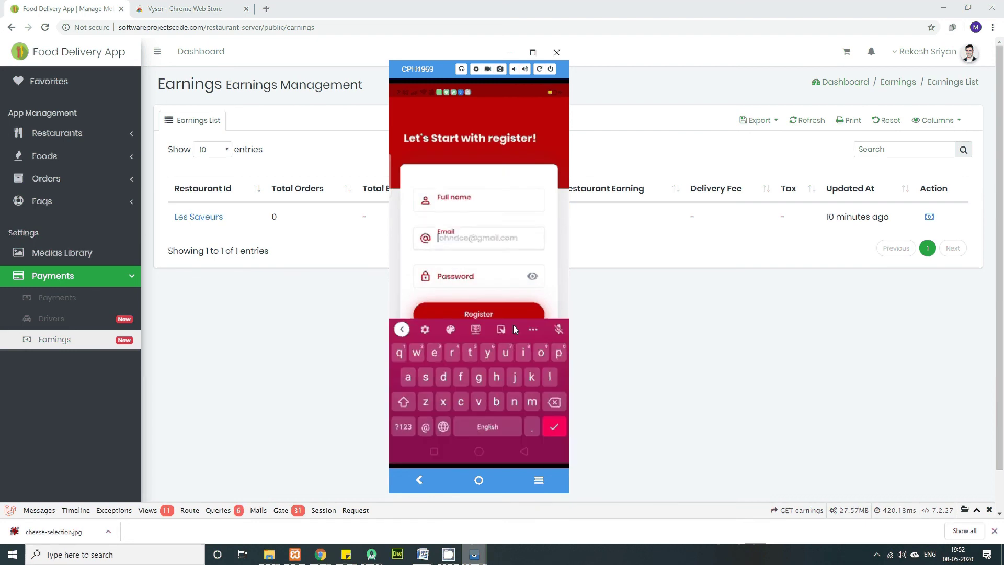
{"action": "right_click", "coordinate": [514, 325]}
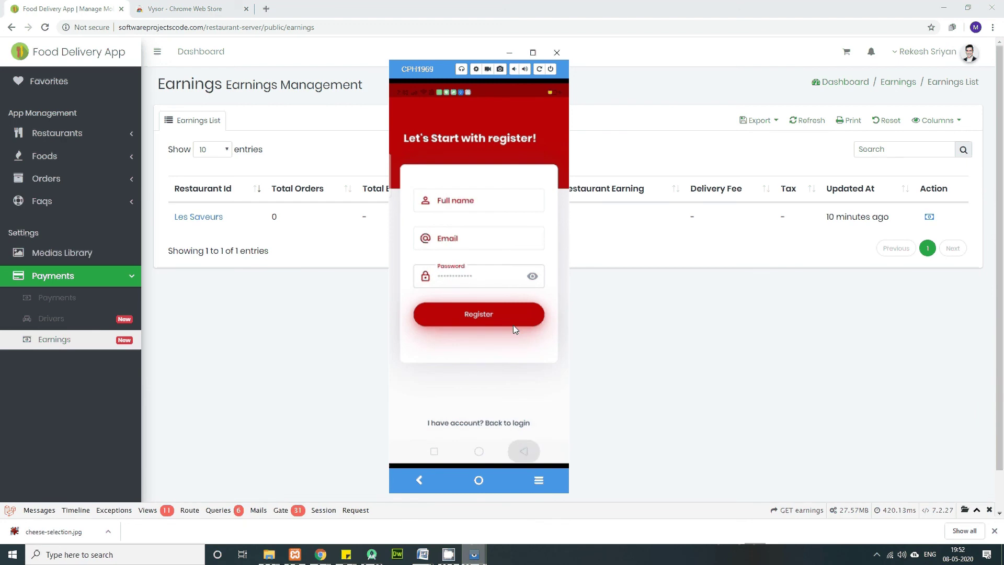
{"action": "right_click", "coordinate": [514, 325]}
Step: Enter the account e-mail from the suggestion and the account password, then log in
{"action": "key", "text": "Tab"}
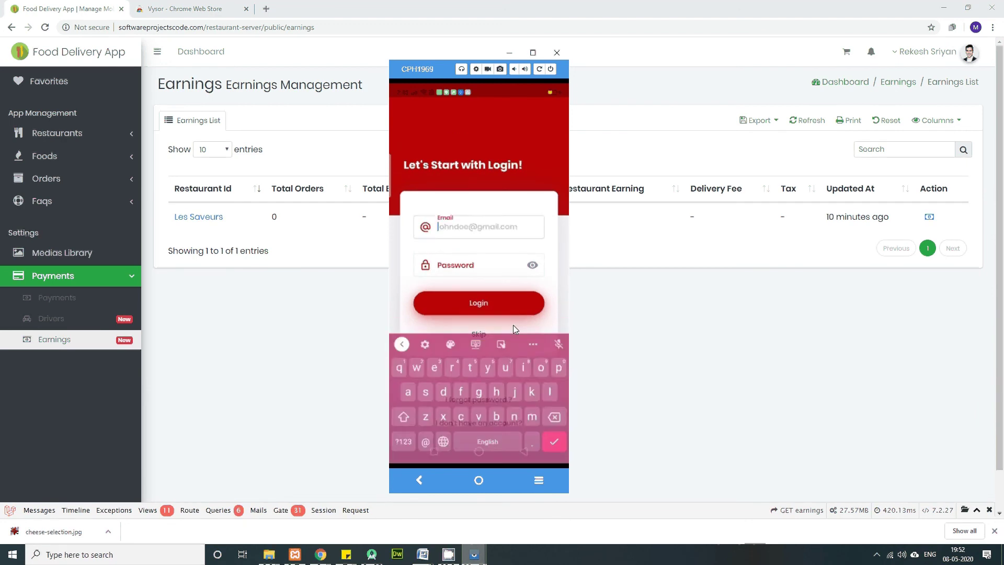
{"action": "type", "text": "mica"}
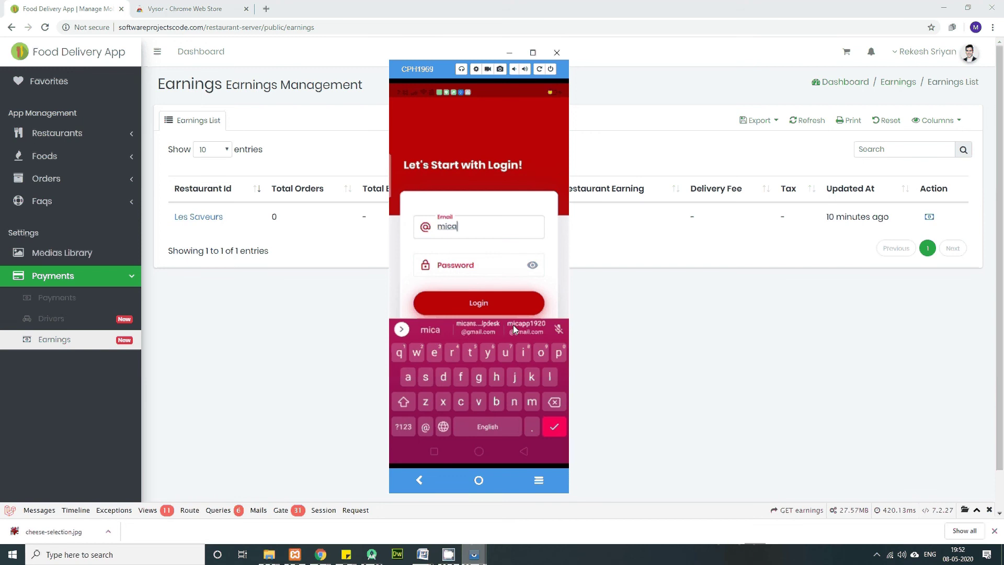
{"action": "left_click", "coordinate": [513, 325]}
{"action": "key", "text": "Tab"}
{"action": "type", "text": "1"}
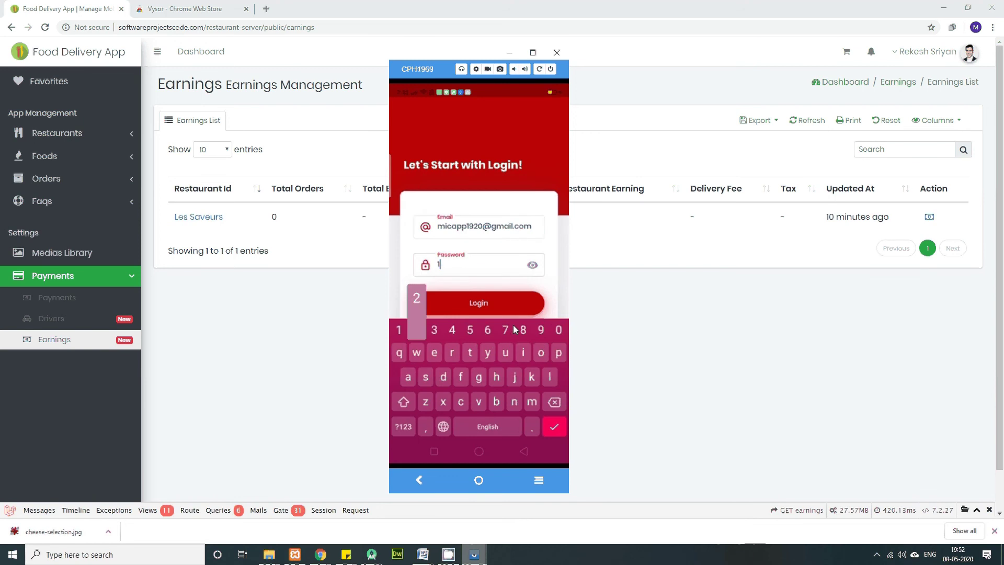
{"action": "type", "text": "23456"}
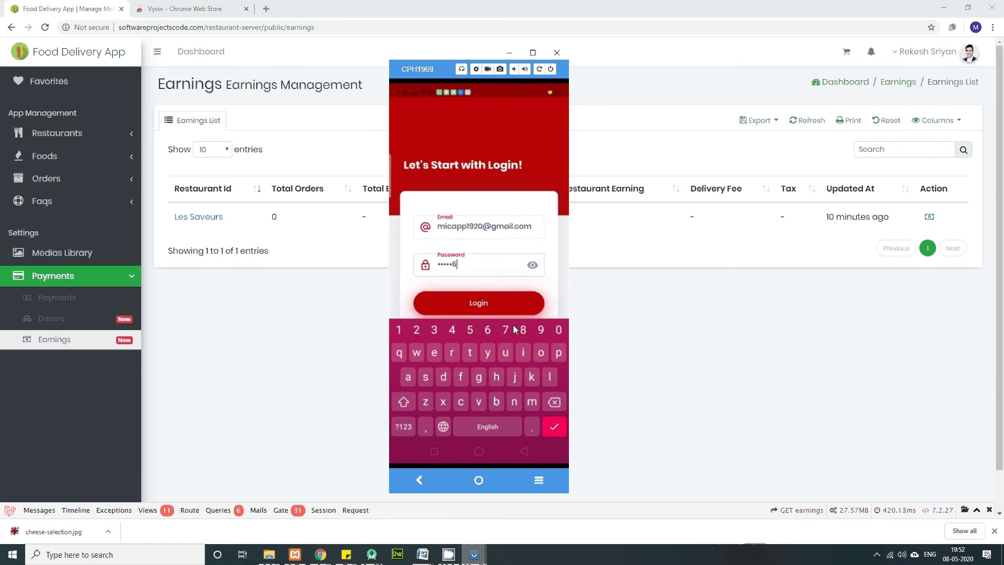
{"action": "key", "text": "Return"}
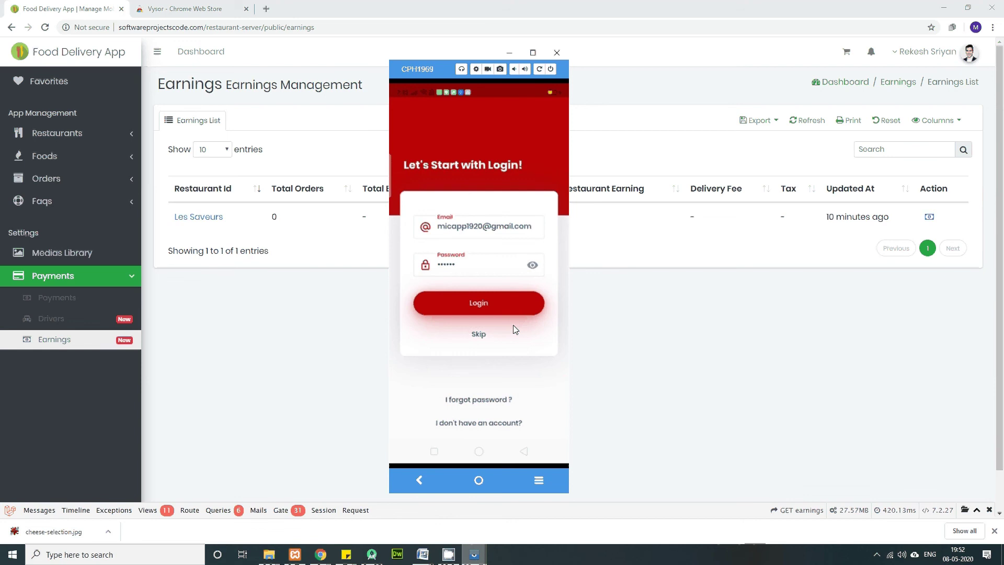
{"action": "left_click", "coordinate": [516, 330]}
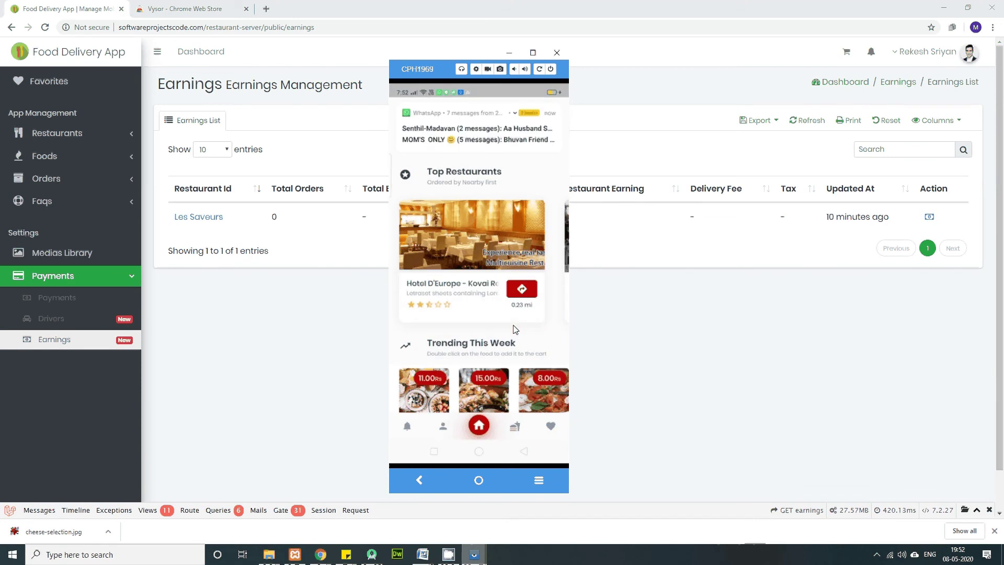
Step: From the signed-in home screen, open Les Saveurs and its Chicken Burger at 200.00 Rs
{"action": "scroll", "coordinate": [515, 329], "scroll_direction": "down", "scroll_amount": 5}
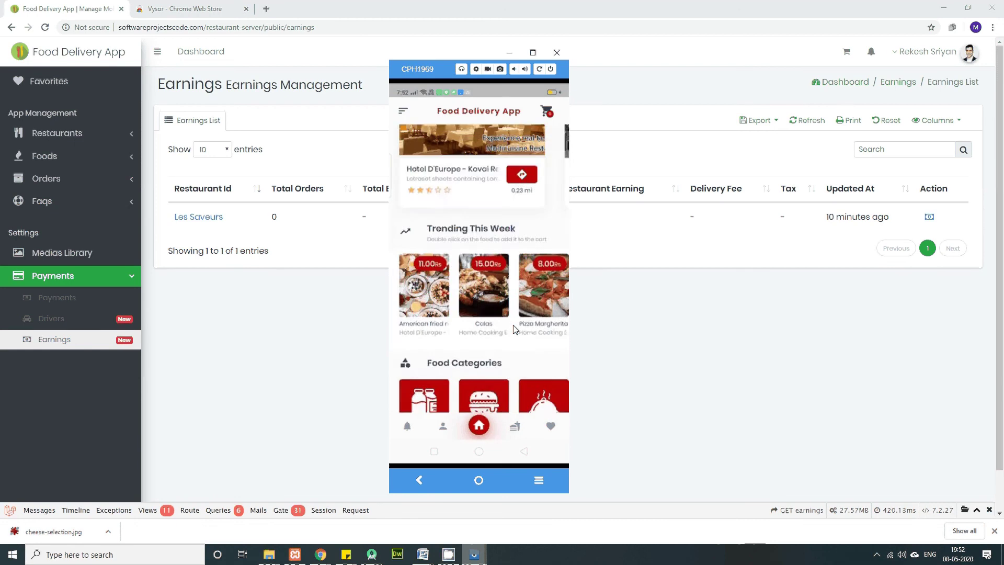
{"action": "scroll", "coordinate": [516, 330], "scroll_direction": "down", "scroll_amount": 3}
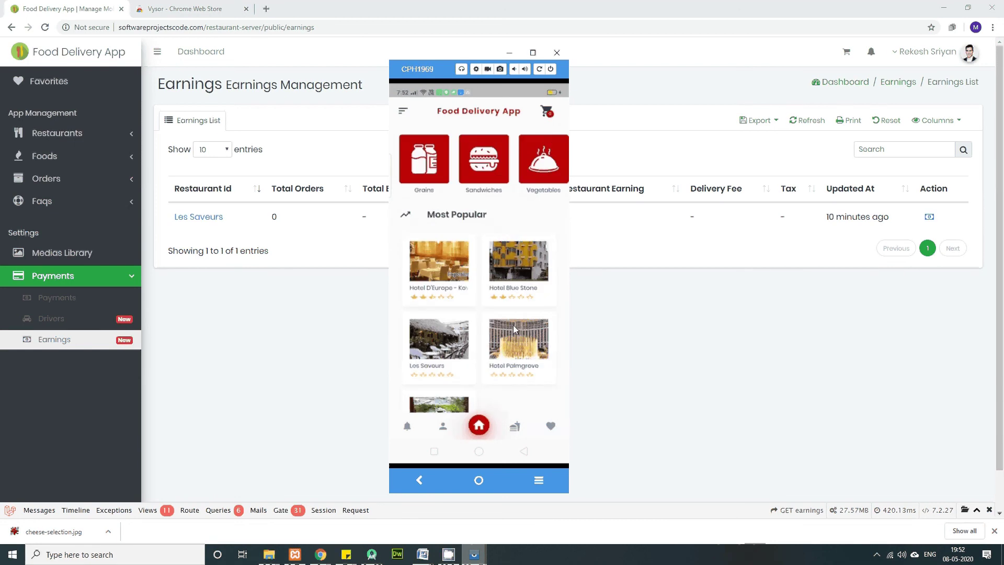
{"action": "scroll", "coordinate": [513, 326], "scroll_direction": "up", "scroll_amount": 5}
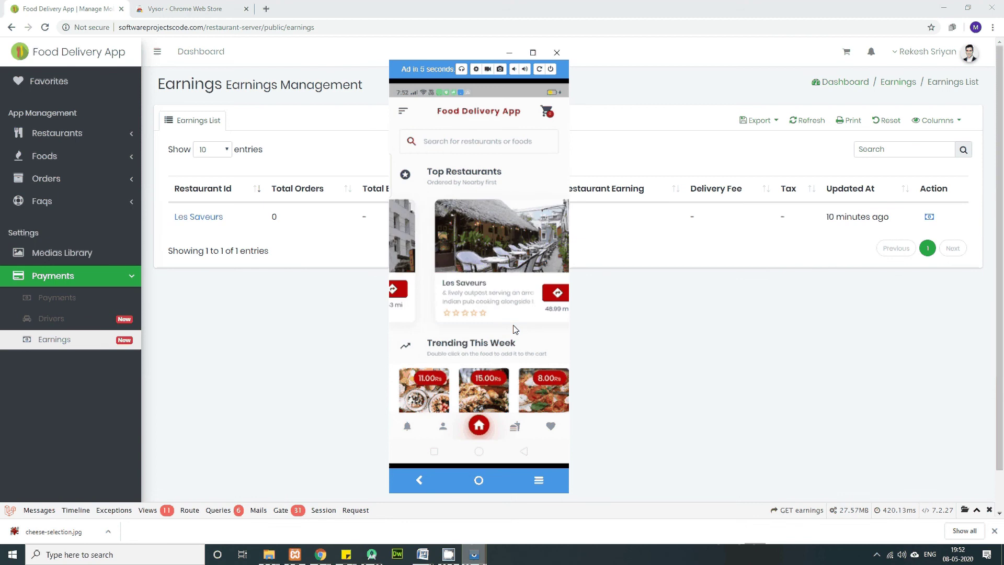
{"action": "left_click", "coordinate": [515, 328]}
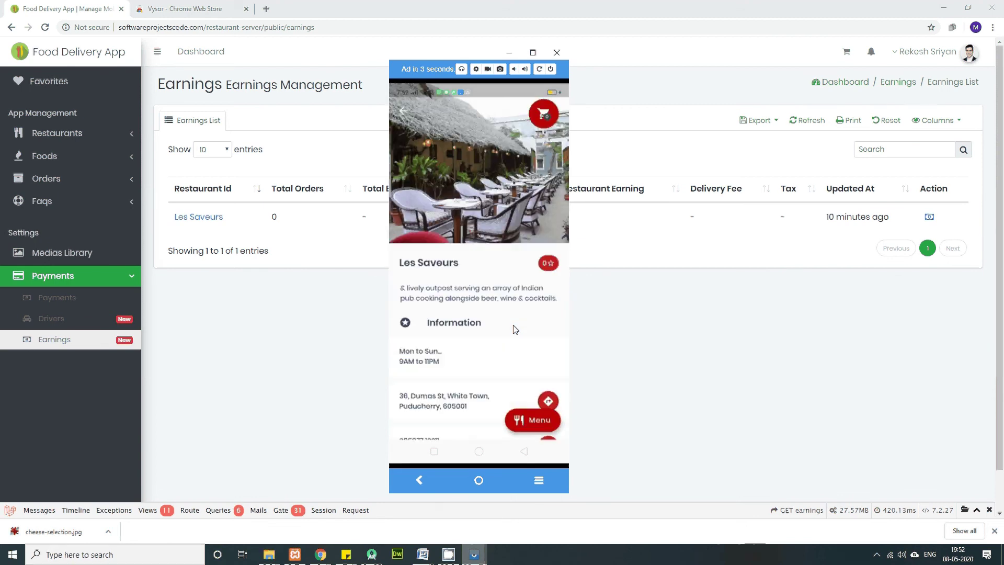
{"action": "scroll", "coordinate": [515, 329], "scroll_direction": "down", "scroll_amount": 2}
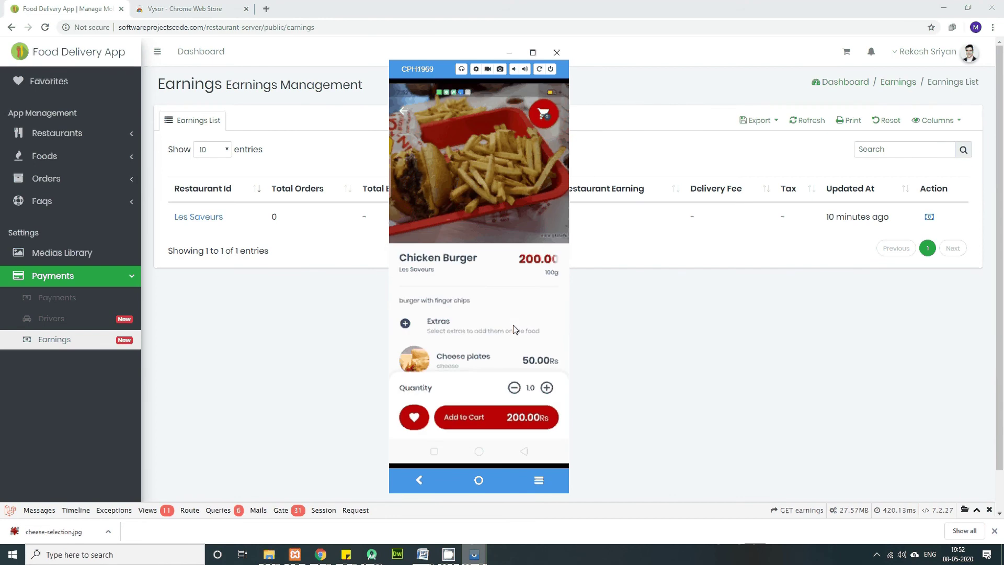
Step: Scroll down the Chicken Burger page to its Extras options
{"action": "scroll", "coordinate": [515, 329], "scroll_direction": "down", "scroll_amount": 3}
{"action": "scroll", "coordinate": [514, 329], "scroll_direction": "down", "scroll_amount": 1}
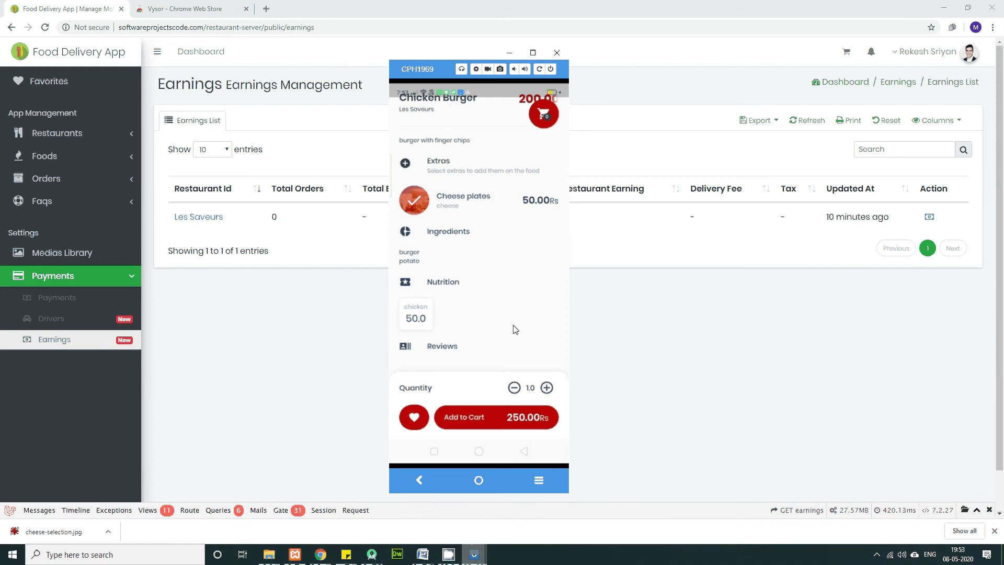
{"action": "scroll", "coordinate": [515, 329], "scroll_direction": "down", "scroll_amount": 1}
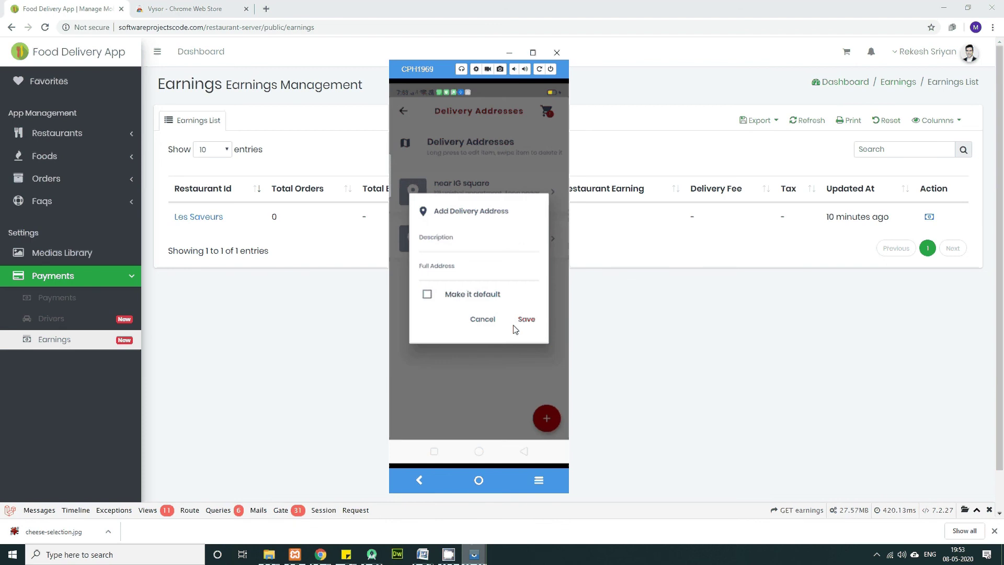
Step: Place the Chicken Burger order as cash on delivery, then open Order #13's rating page from My Orders
{"action": "left_click", "coordinate": [514, 326]}
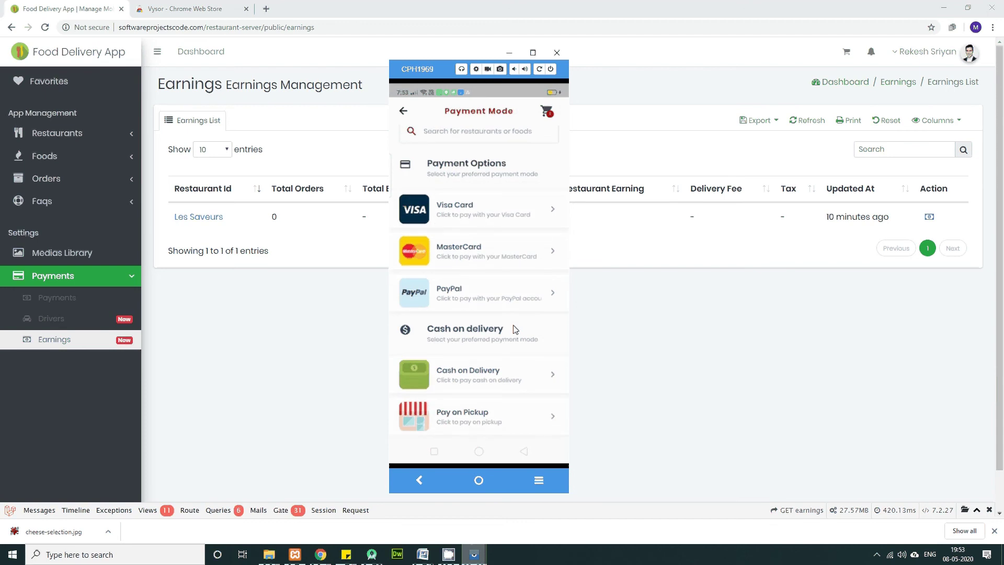
{"action": "left_click", "coordinate": [515, 329]}
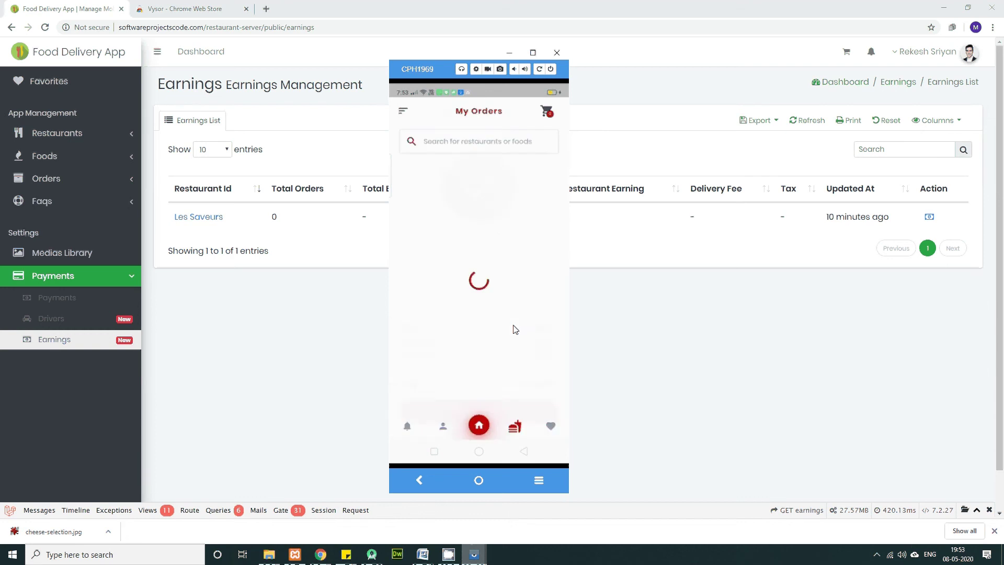
{"action": "scroll", "coordinate": [515, 329], "scroll_direction": "down", "scroll_amount": 2}
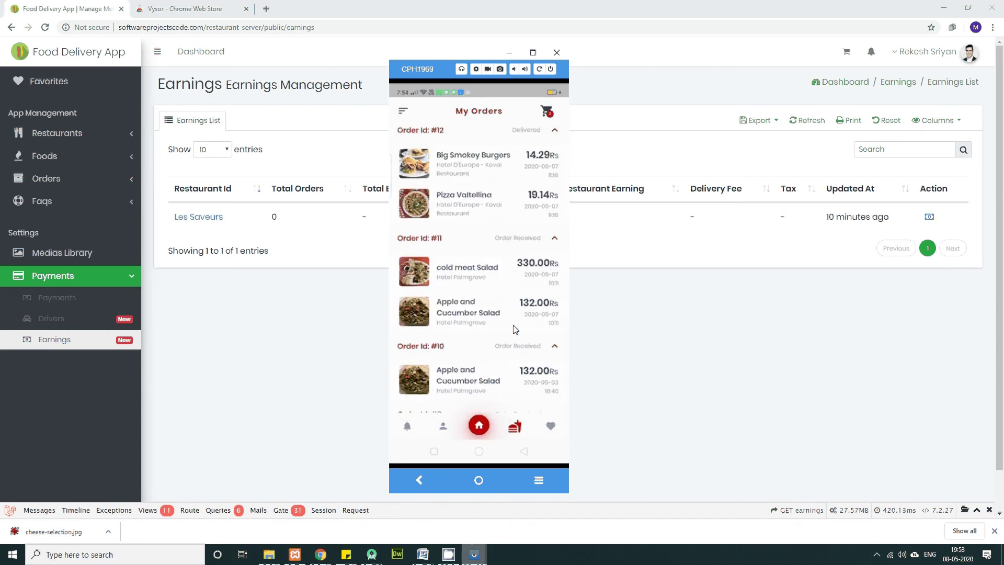
{"action": "scroll", "coordinate": [515, 329], "scroll_direction": "down", "scroll_amount": 3}
{"action": "scroll", "coordinate": [515, 329], "scroll_direction": "up", "scroll_amount": 6}
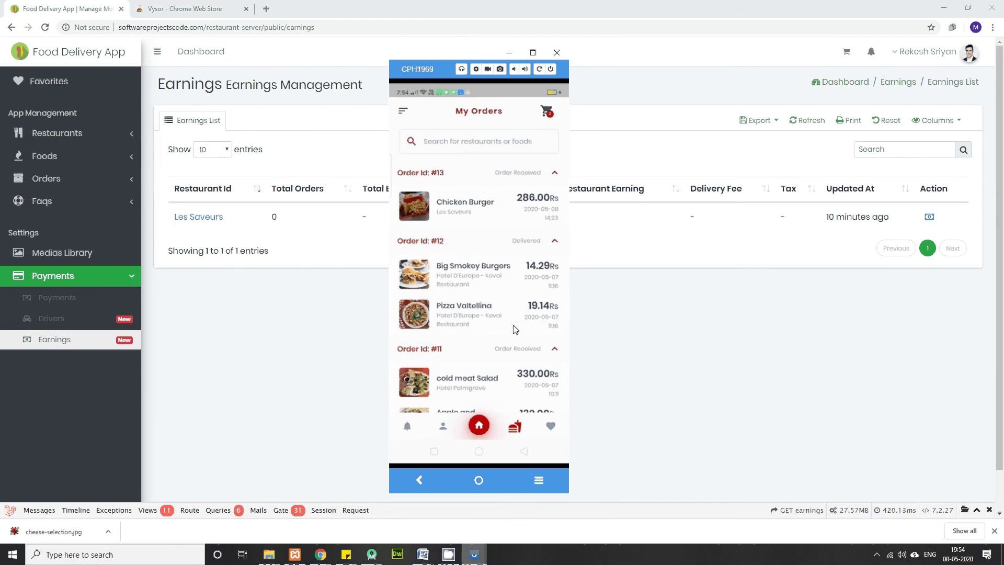
{"action": "left_click", "coordinate": [516, 329]}
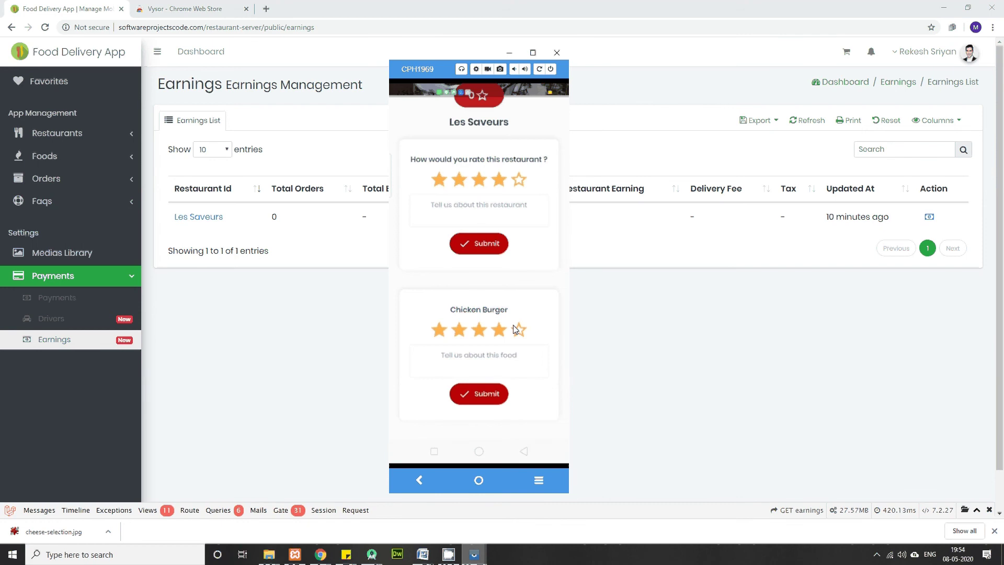
Step: Scroll through the Les Saveurs rating page, then bring the admin panel browser to the front
{"action": "scroll", "coordinate": [515, 329], "scroll_direction": "up", "scroll_amount": 2}
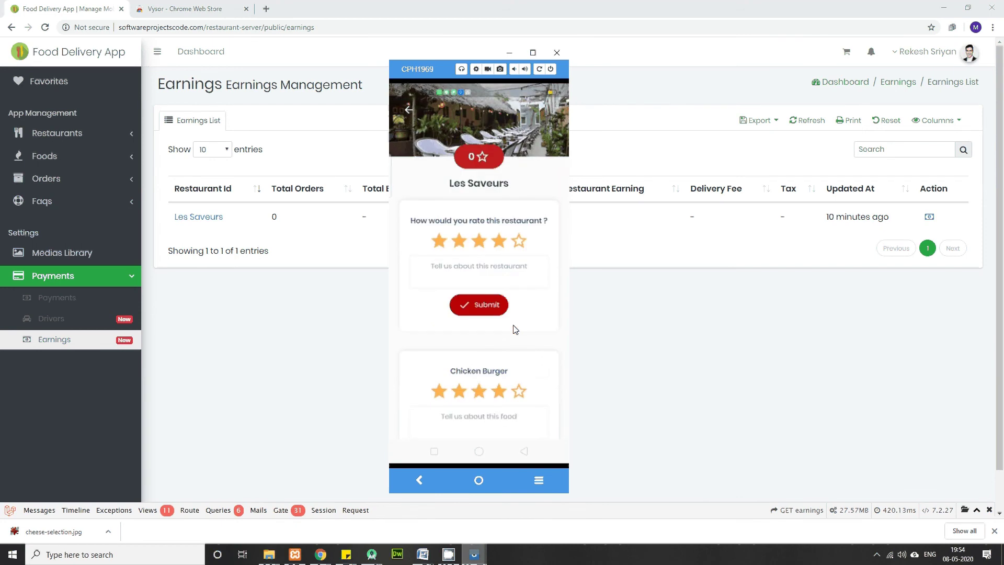
{"action": "scroll", "coordinate": [515, 329], "scroll_direction": "down", "scroll_amount": 2}
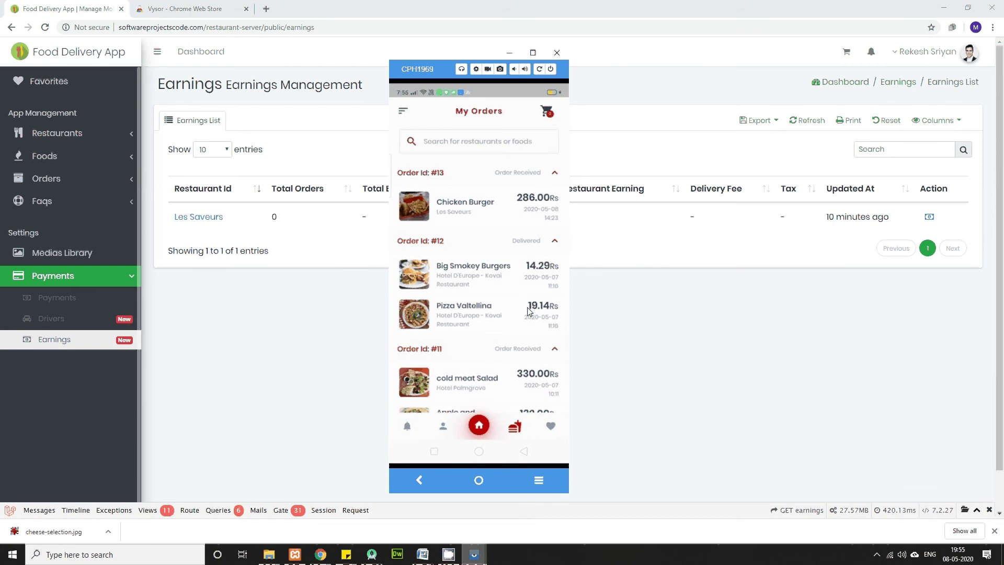
{"action": "left_click", "coordinate": [309, 316]}
Step: Open the admin Orders list and highlight the Order #13 row, which shows Order Received
{"action": "left_click", "coordinate": [45, 181]}
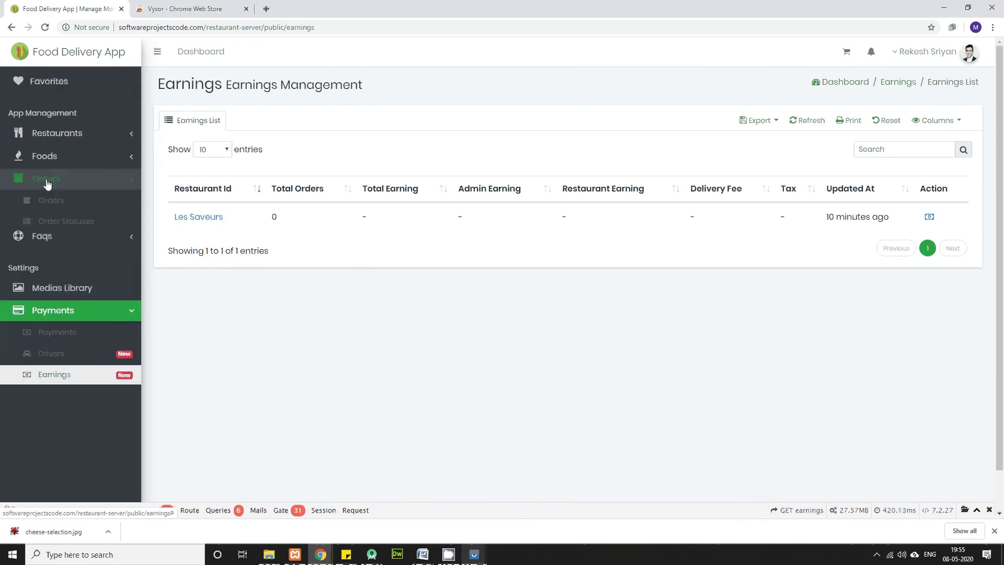
{"action": "left_click", "coordinate": [59, 202]}
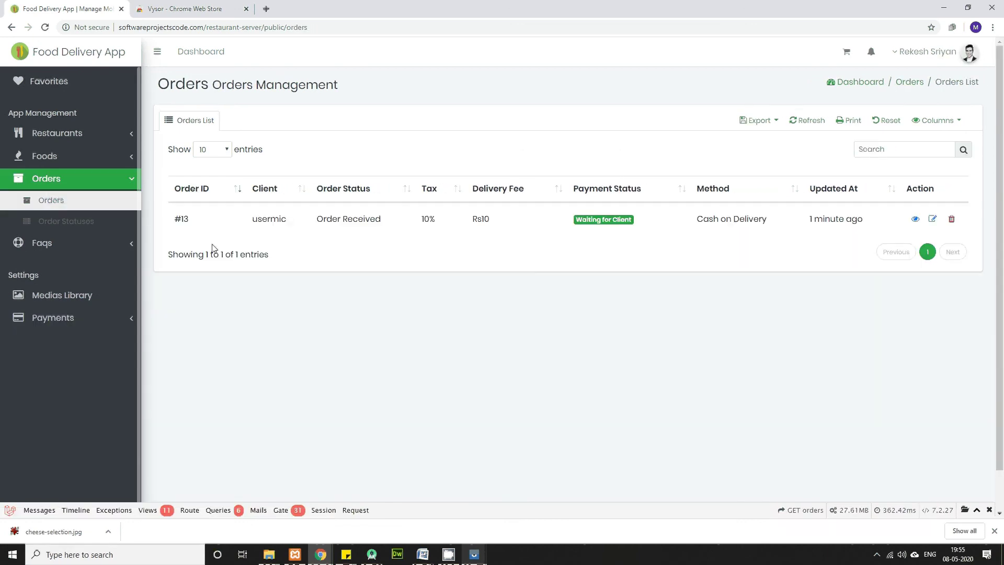
{"action": "left_click_drag", "start_coordinate": [166, 223], "coordinate": [742, 384]}
{"action": "left_click", "coordinate": [742, 385]}
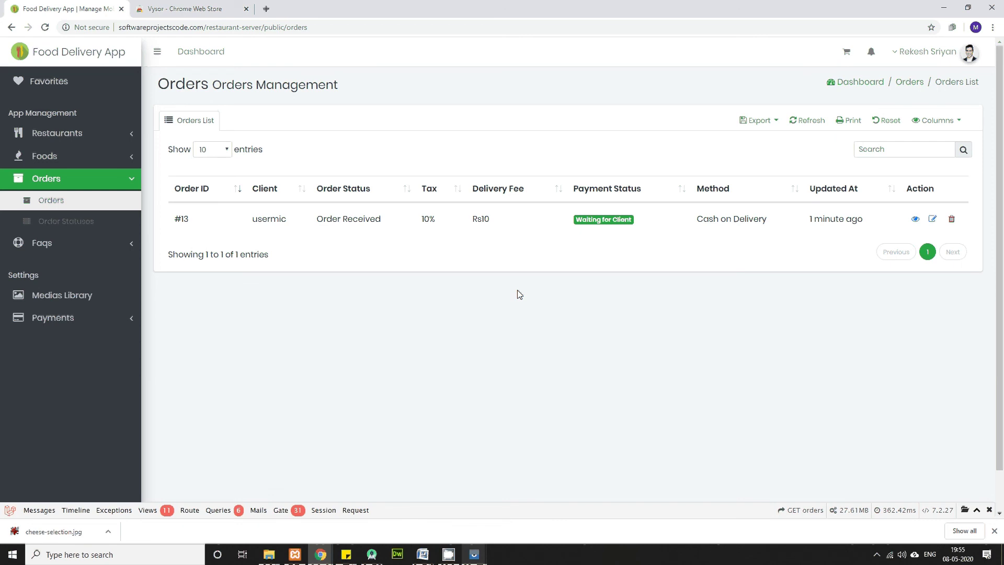
{"action": "mouse_move", "coordinate": [474, 555]}
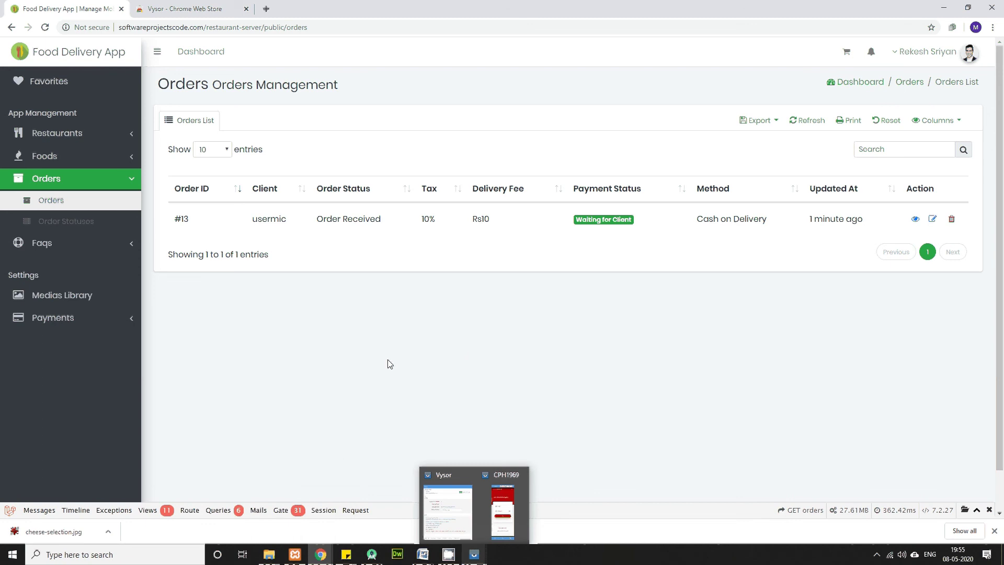
Step: Assign a delivery boy to Order #13 and set it to On the Way and Not Paid
{"action": "left_click", "coordinate": [933, 221]}
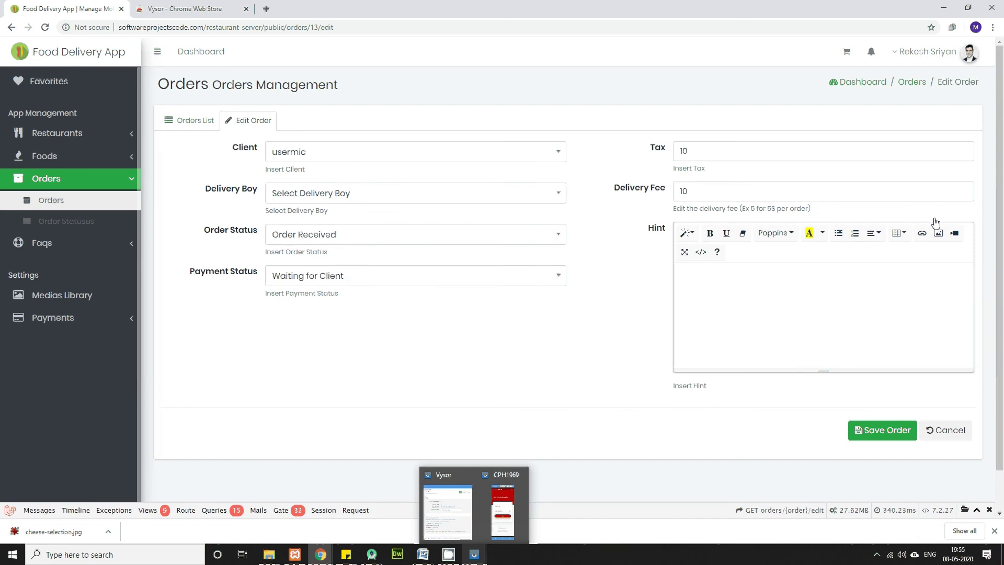
{"action": "left_click", "coordinate": [478, 195]}
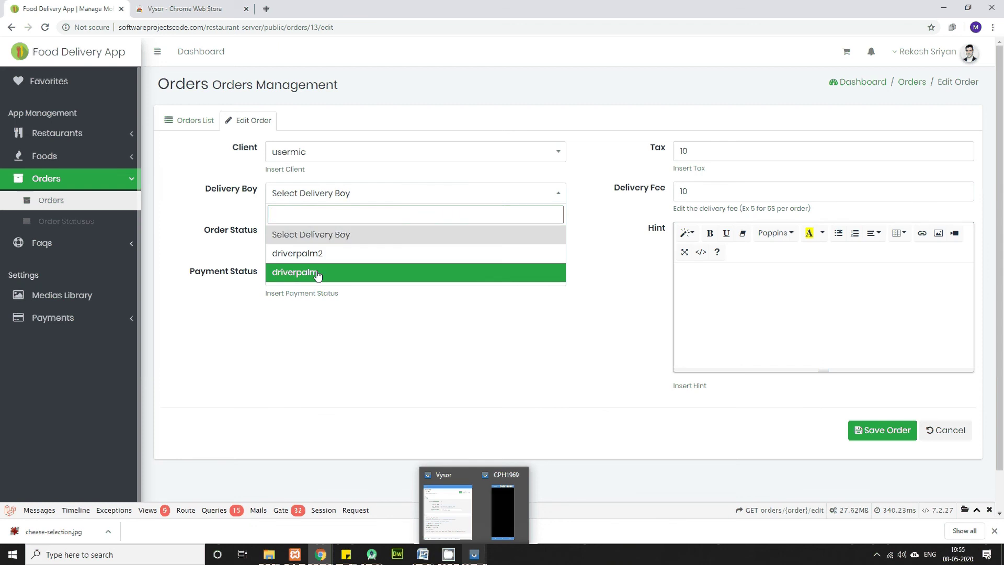
{"action": "left_click", "coordinate": [317, 273]}
{"action": "left_click", "coordinate": [344, 236]}
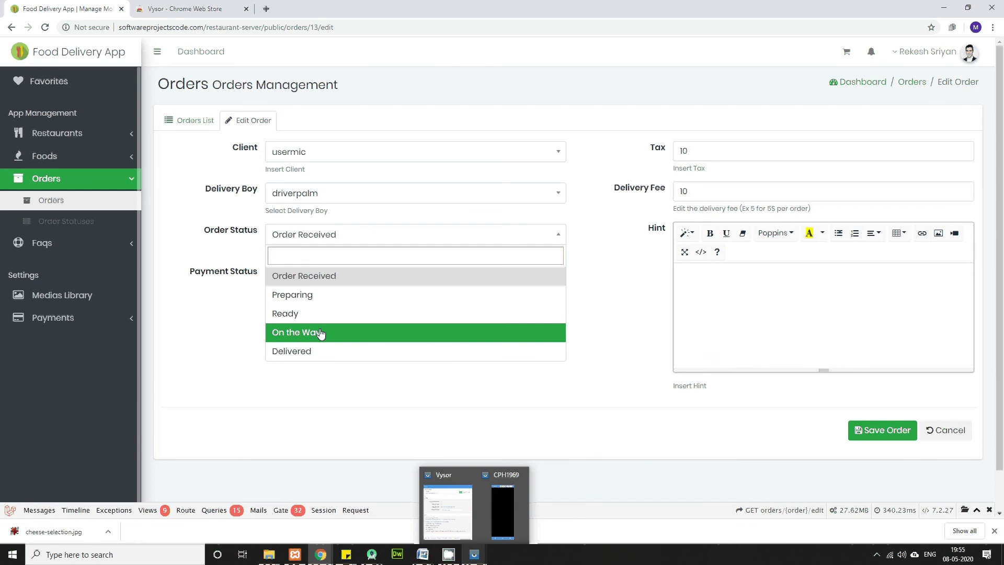
{"action": "left_click", "coordinate": [320, 334]}
{"action": "left_click", "coordinate": [361, 280]}
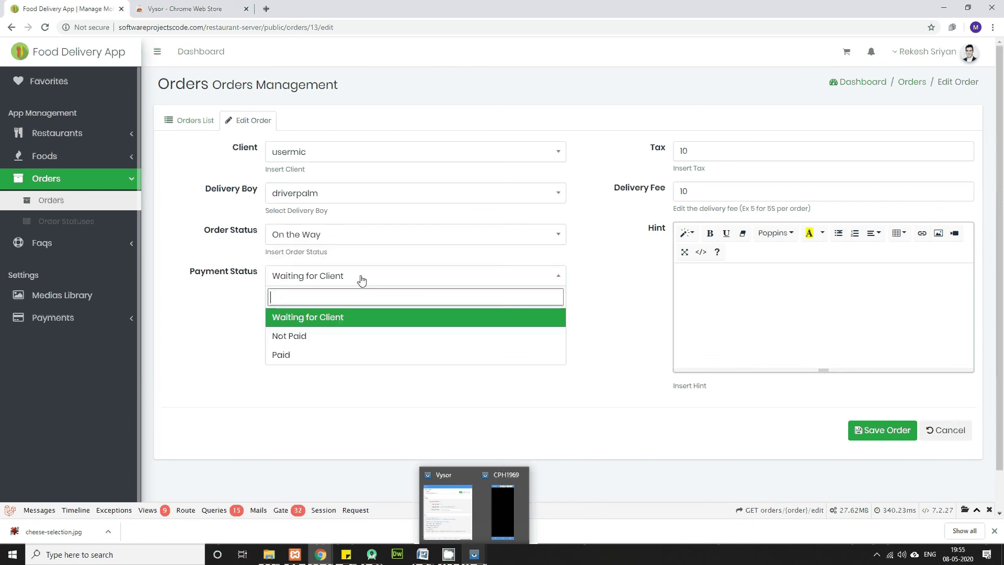
{"action": "left_click", "coordinate": [310, 341]}
Step: Check the Tax and Delivery Fee, add the hint 'ready and on t way', and save the order
{"action": "left_click", "coordinate": [725, 153]}
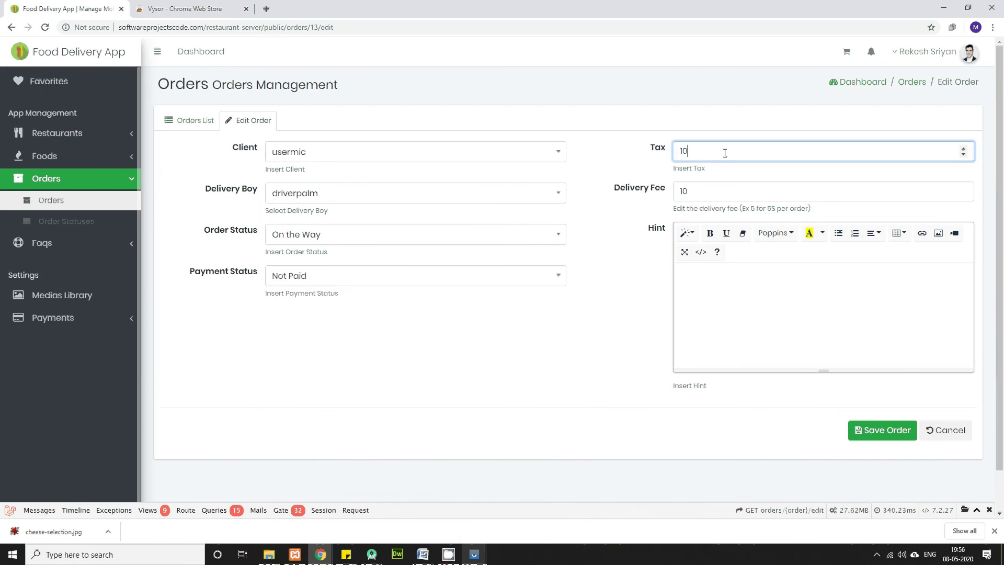
{"action": "left_click", "coordinate": [701, 192]}
{"action": "left_click", "coordinate": [700, 276]}
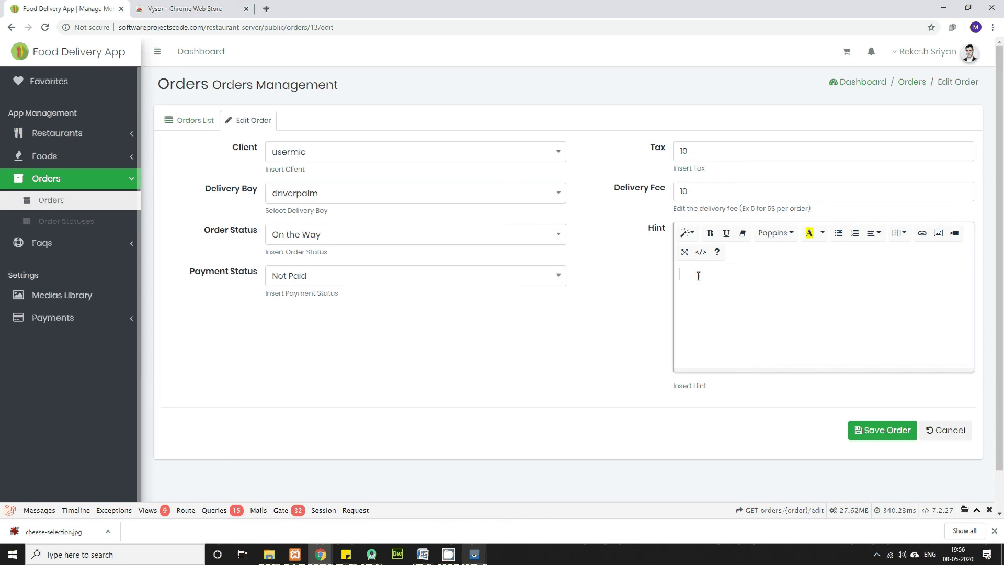
{"action": "type", "text": "ready and on t way"}
{"action": "left_click", "coordinate": [901, 439]}
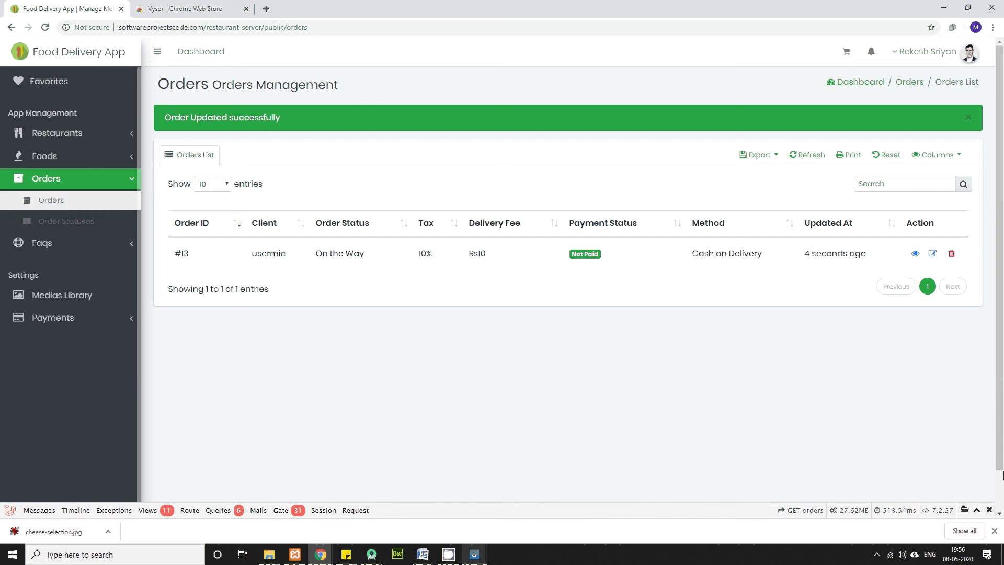
{"action": "mouse_move", "coordinate": [472, 559]}
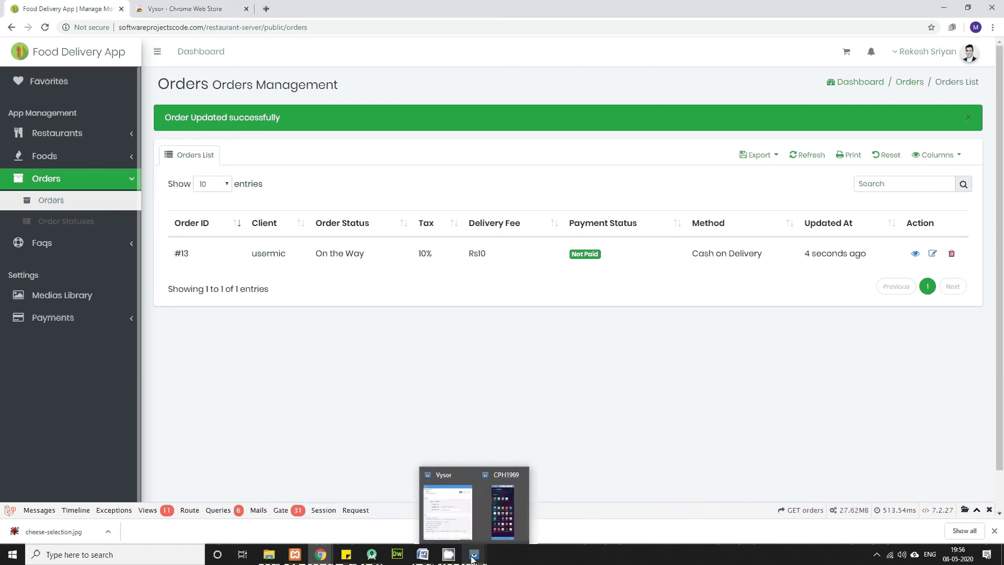
Step: Highlight the Driver Mobile App heading in Document2, then bring the Vysor phone mirror back on top
{"action": "mouse_move", "coordinate": [422, 555]}
{"action": "left_click", "coordinate": [494, 498]}
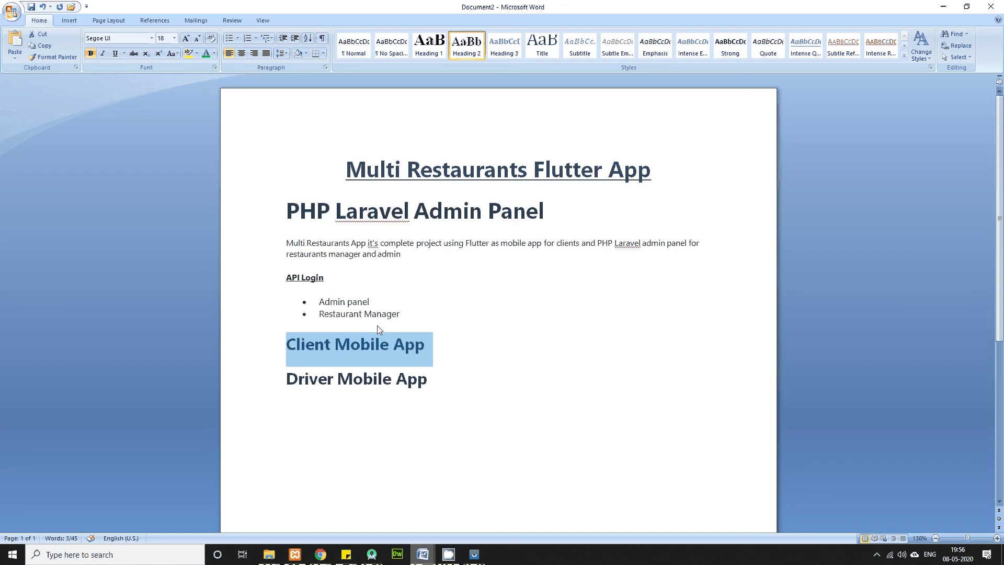
{"action": "left_click", "coordinate": [306, 391]}
{"action": "left_click", "coordinate": [290, 380]}
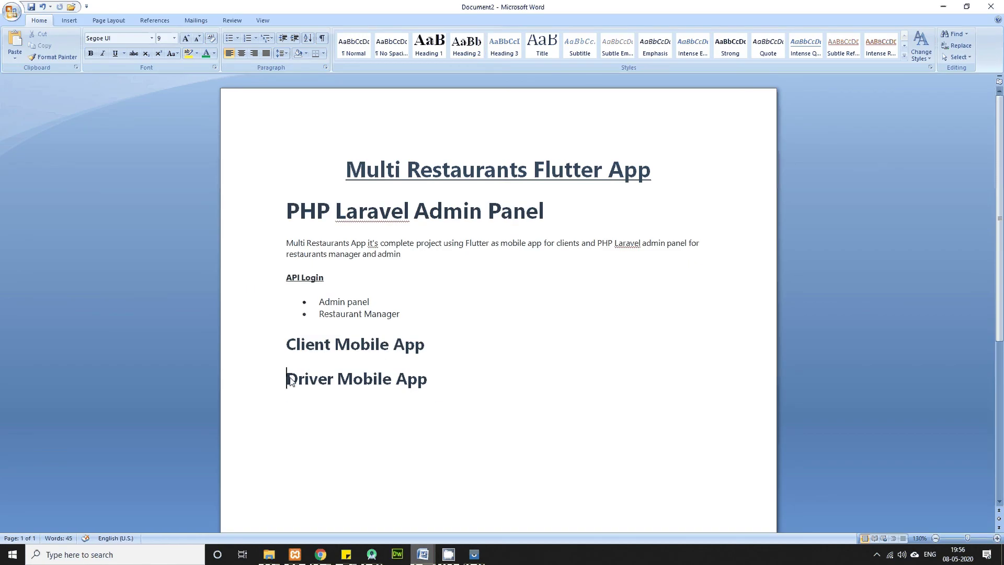
{"action": "left_click_drag", "start_coordinate": [291, 380], "coordinate": [434, 382]}
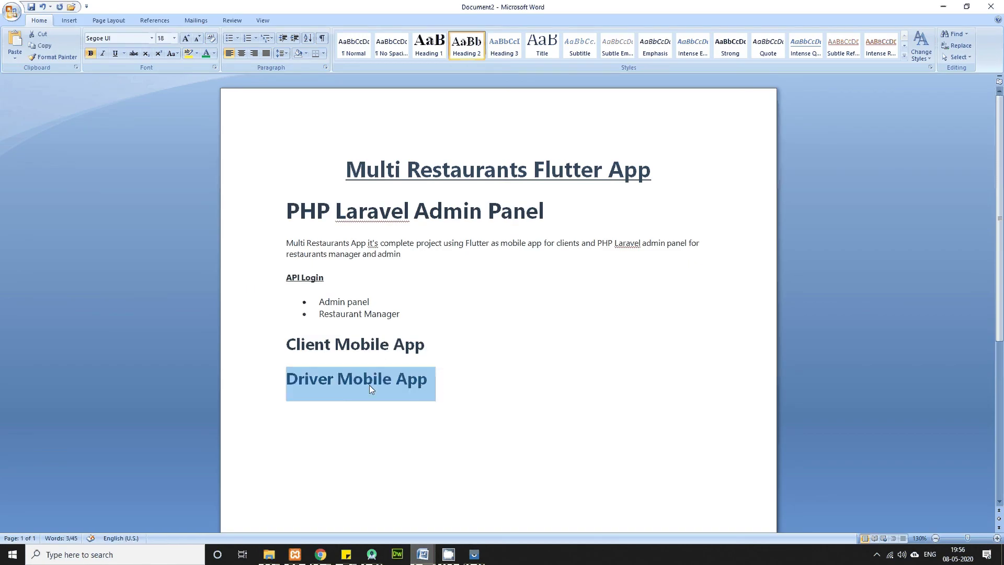
{"action": "mouse_move", "coordinate": [423, 555]}
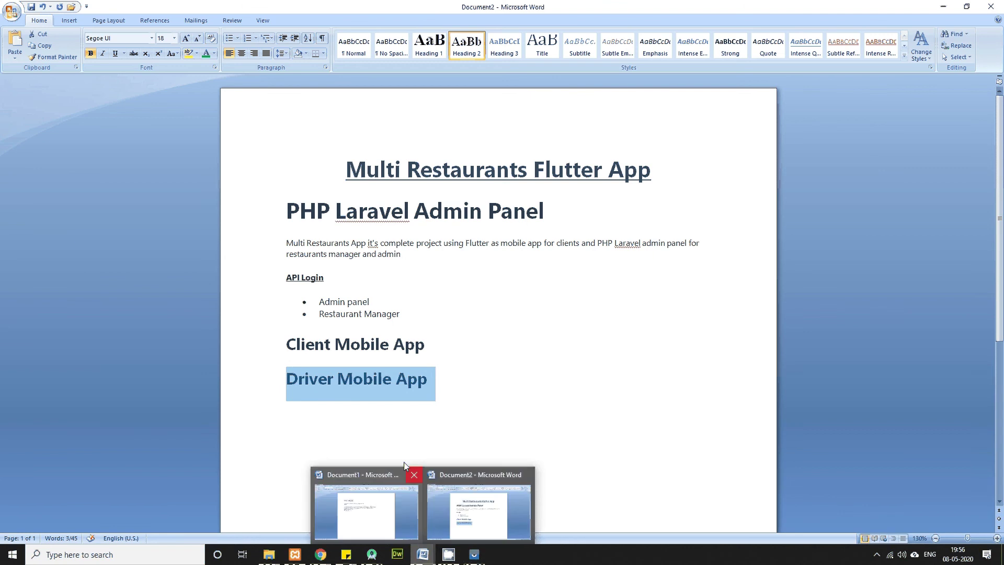
{"action": "mouse_move", "coordinate": [474, 554]}
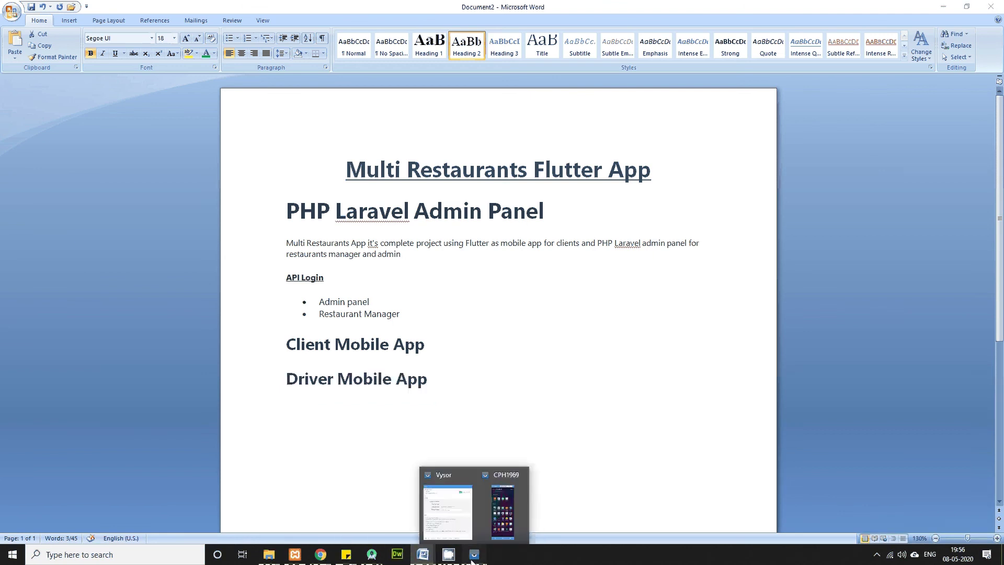
{"action": "left_click", "coordinate": [511, 510]}
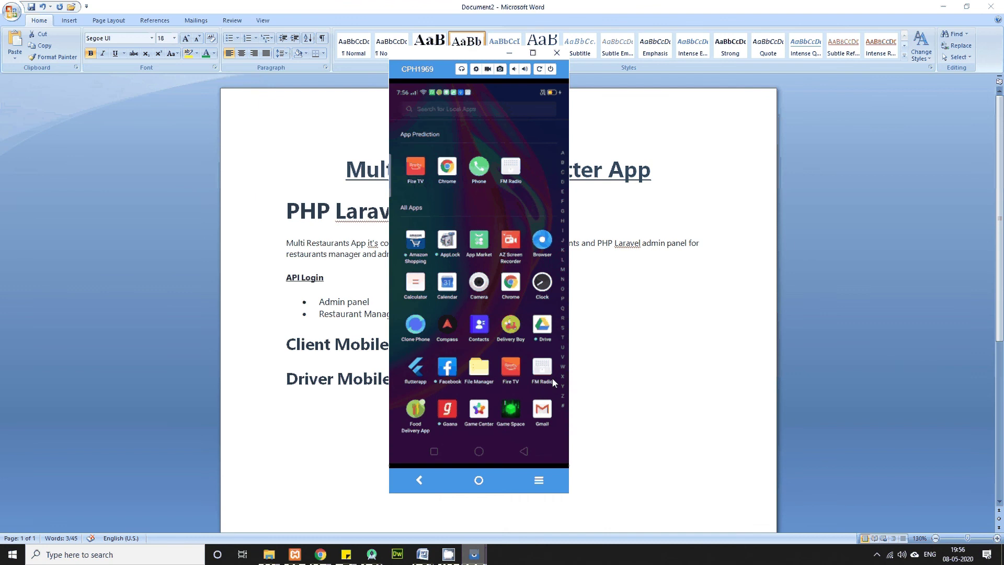
Step: Clear the driver app's Email field, hide the phone keyboard, and check the tray app options
{"action": "scroll", "coordinate": [552, 378], "scroll_direction": "down", "scroll_amount": 1}
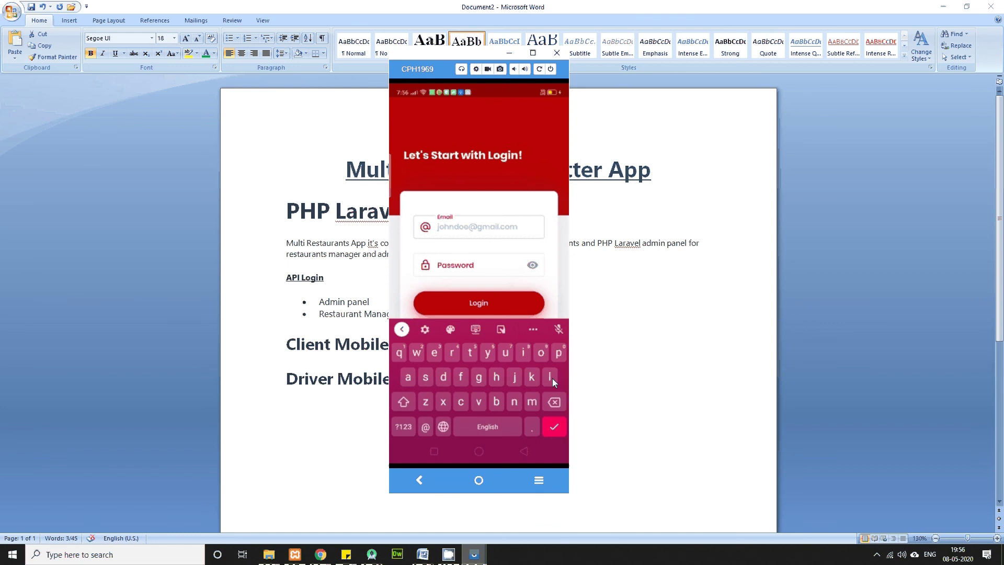
{"action": "type", "text": "m"}
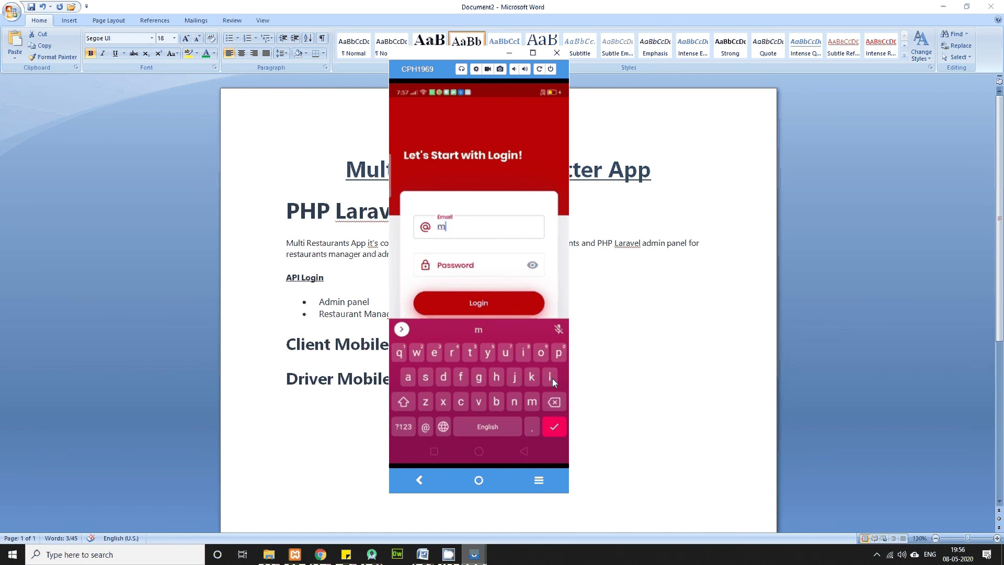
{"action": "type", "text": "i"}
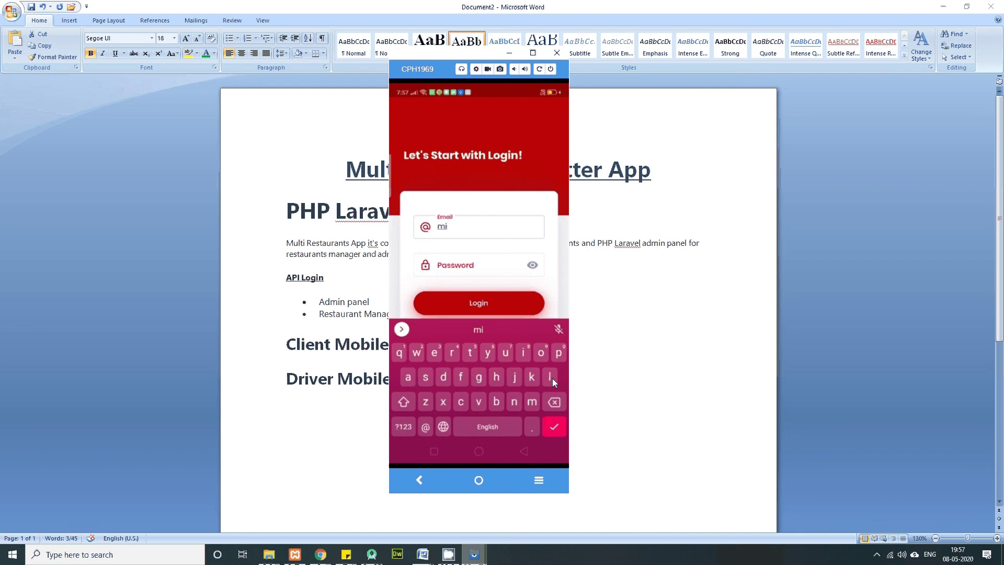
{"action": "key", "text": "BackSpace"}
{"action": "key", "text": "BackSpace"}
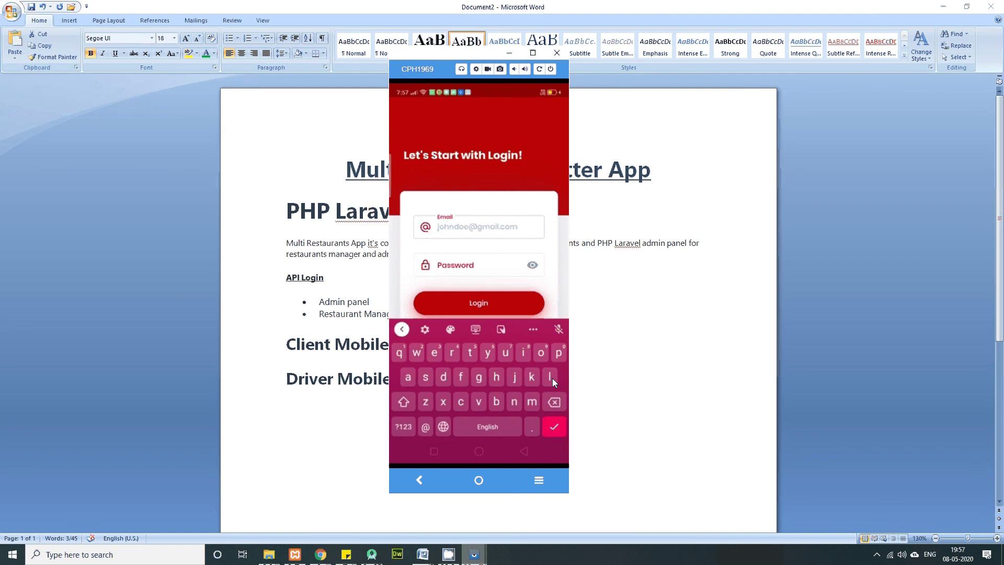
{"action": "key", "text": "Escape"}
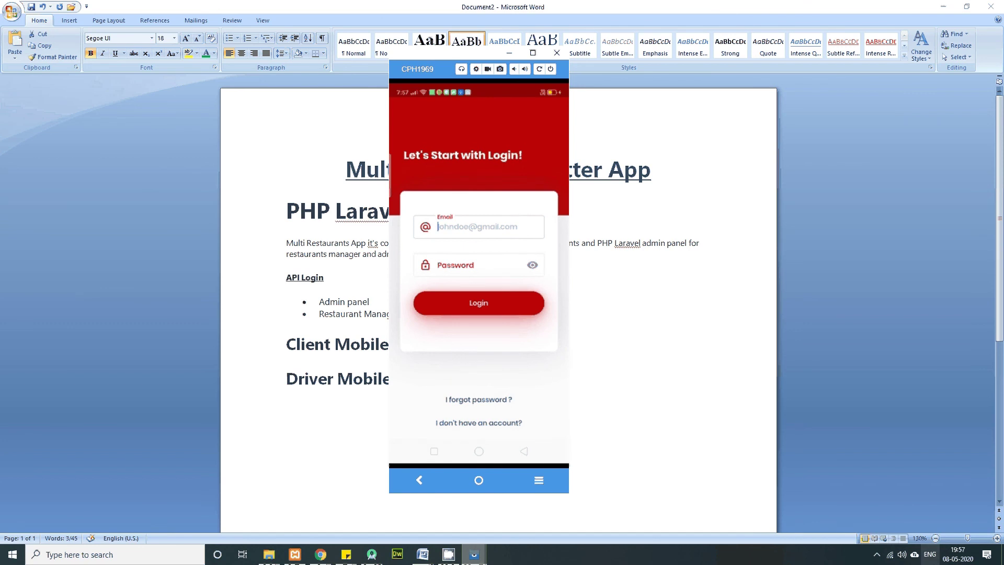
{"action": "left_click", "coordinate": [878, 558]}
{"action": "right_click", "coordinate": [866, 534]}
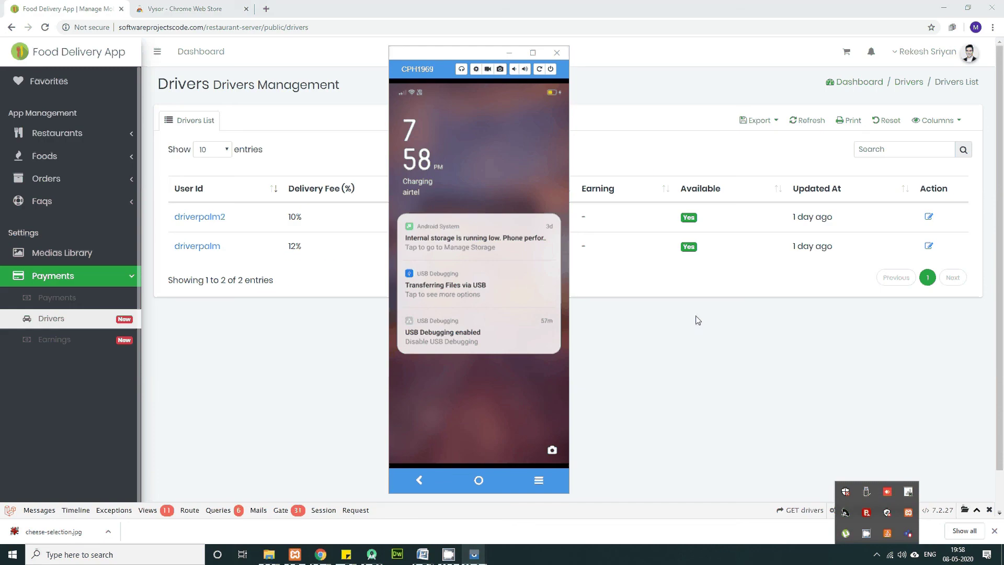
Step: Log in to the driver app with the driver's e-mail and password
{"action": "left_click", "coordinate": [544, 409]}
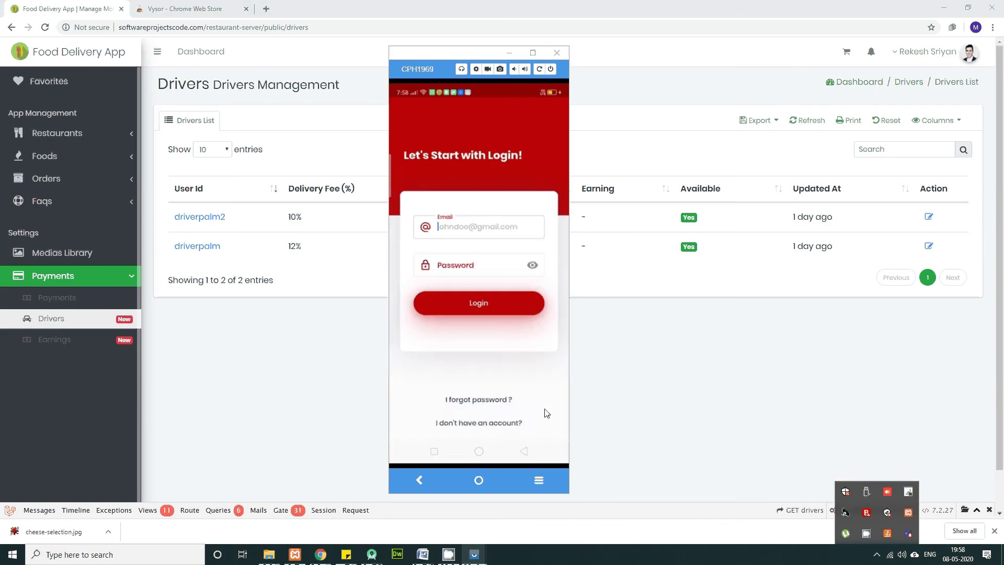
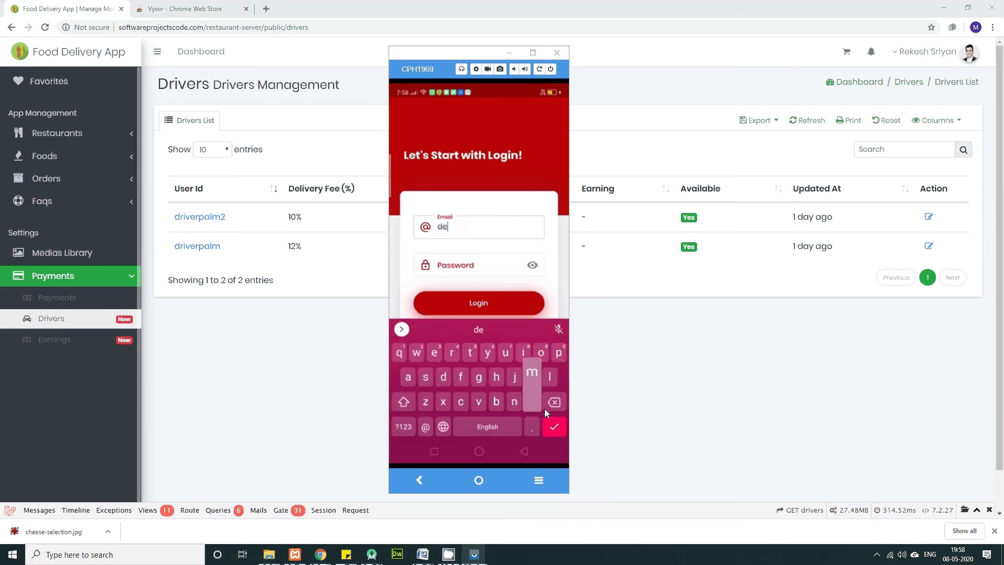
{"action": "key", "text": "Tab"}
{"action": "type", "text": "123456789012"}
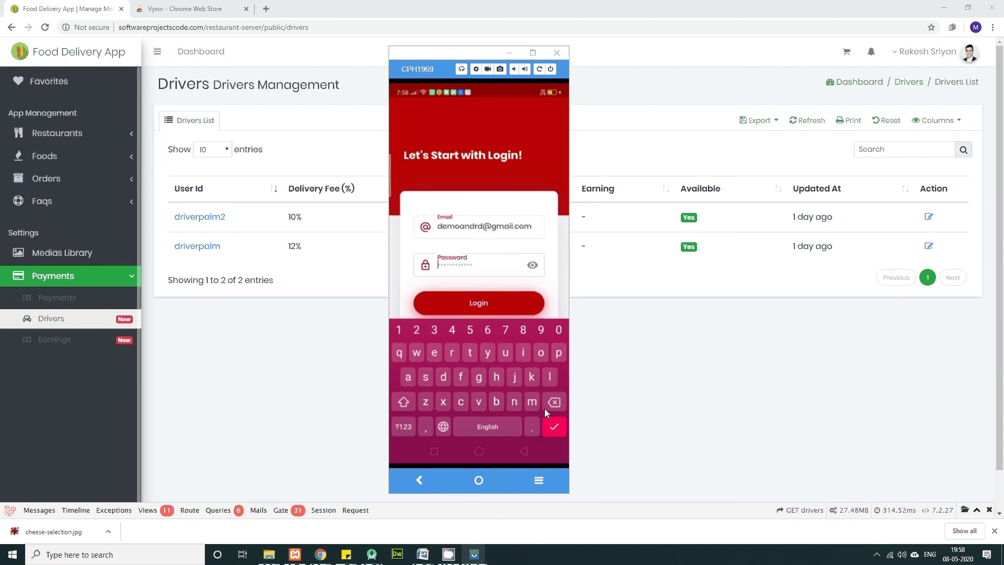
{"action": "type", "text": "12345"}
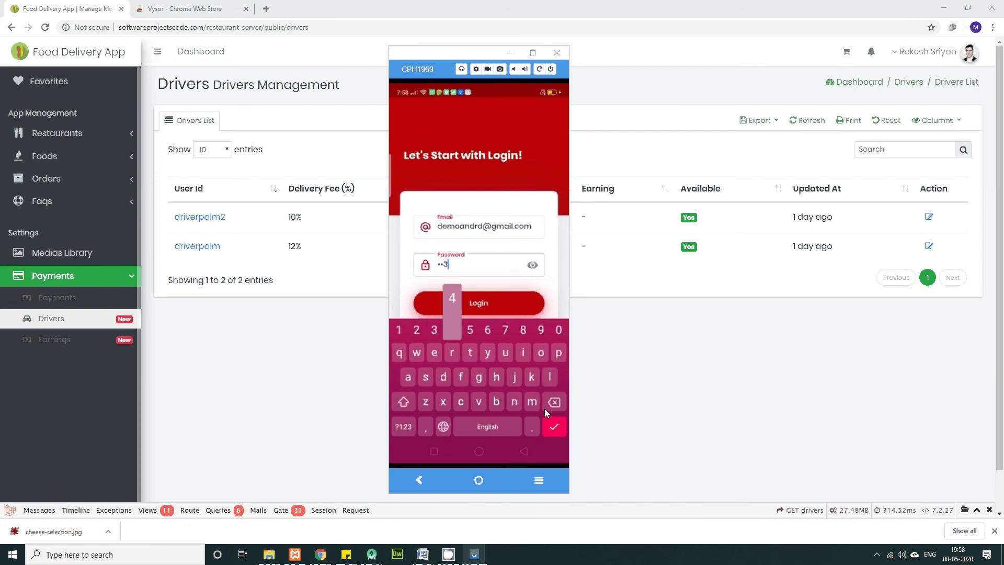
{"action": "type", "text": "6"}
{"action": "key", "text": "Escape"}
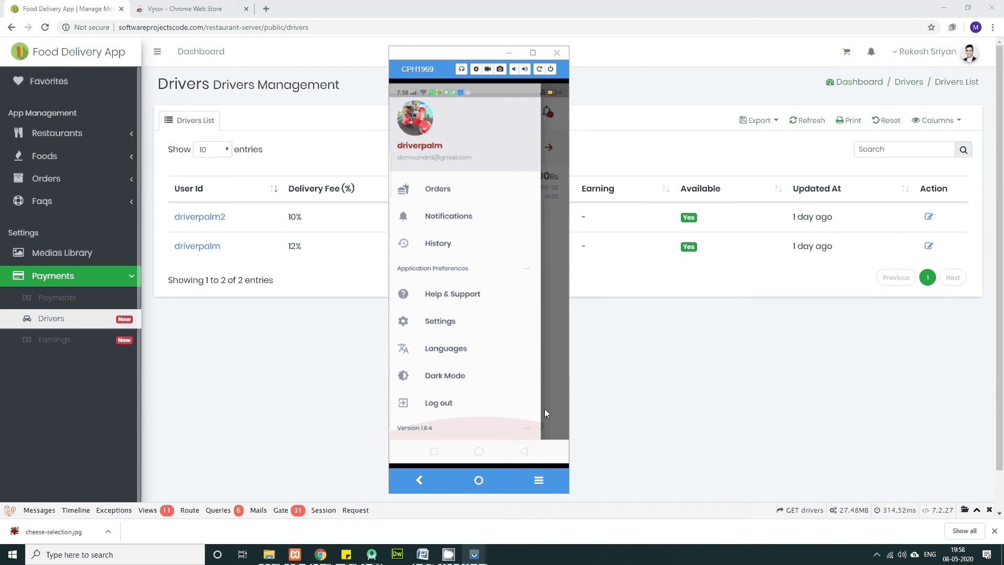
Step: Turn on Dark Mode in the driver app's drawer and close the drawer to view the orders
{"action": "scroll", "coordinate": [545, 412], "scroll_direction": "down", "scroll_amount": 1}
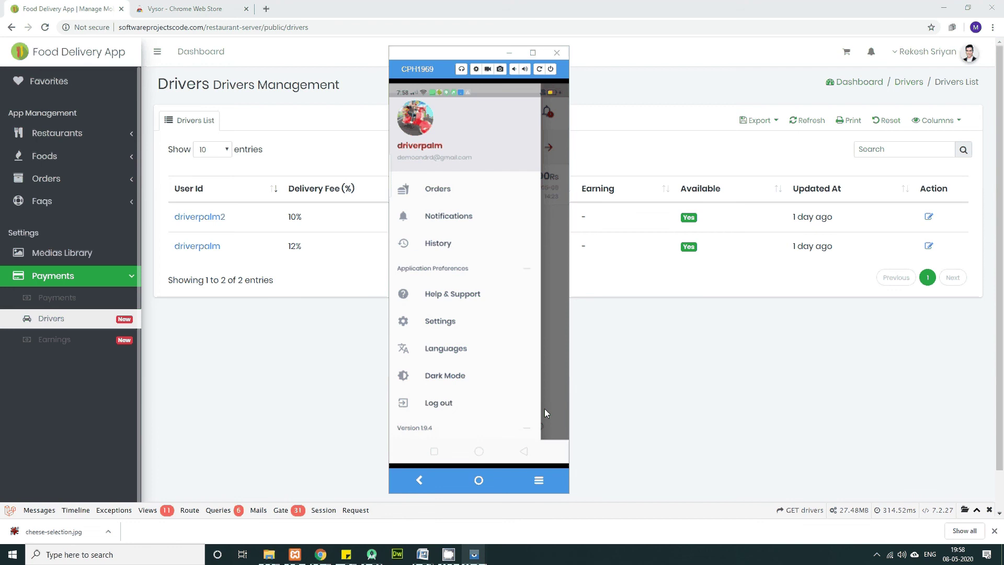
{"action": "left_click", "coordinate": [545, 409]}
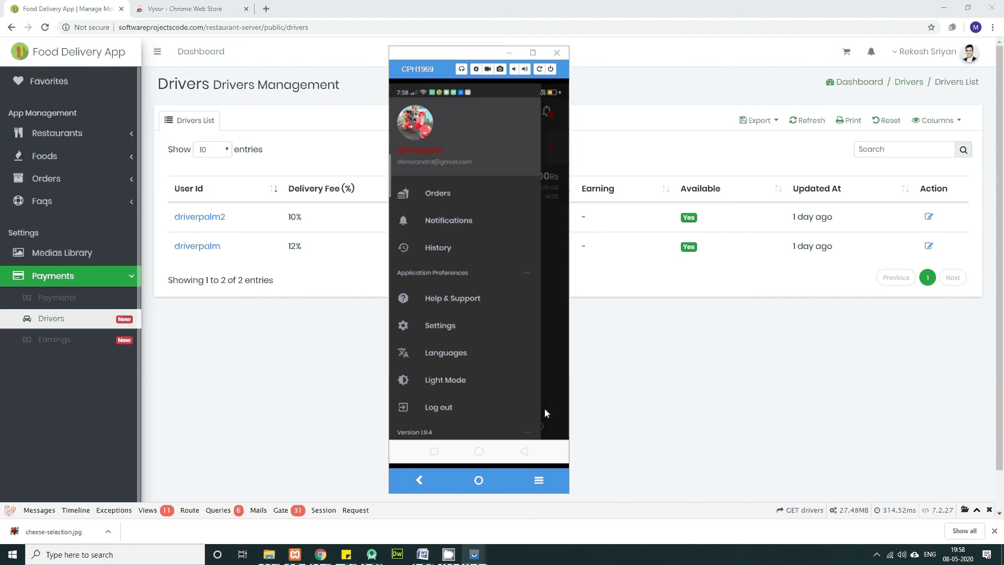
{"action": "left_click", "coordinate": [545, 409]}
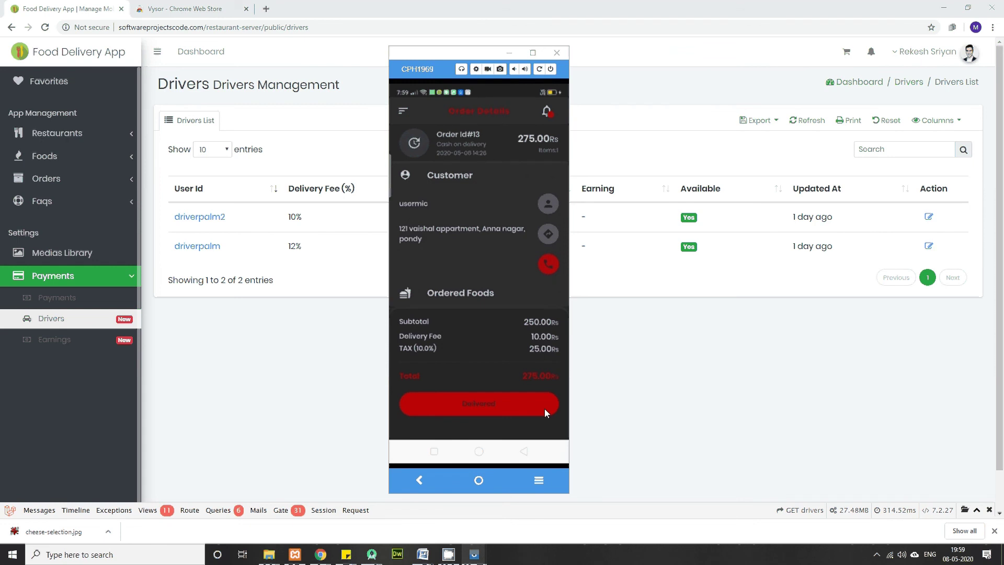
Step: Mark order #13 as delivered, then minimize the Vysor phone window
{"action": "left_click", "coordinate": [544, 411]}
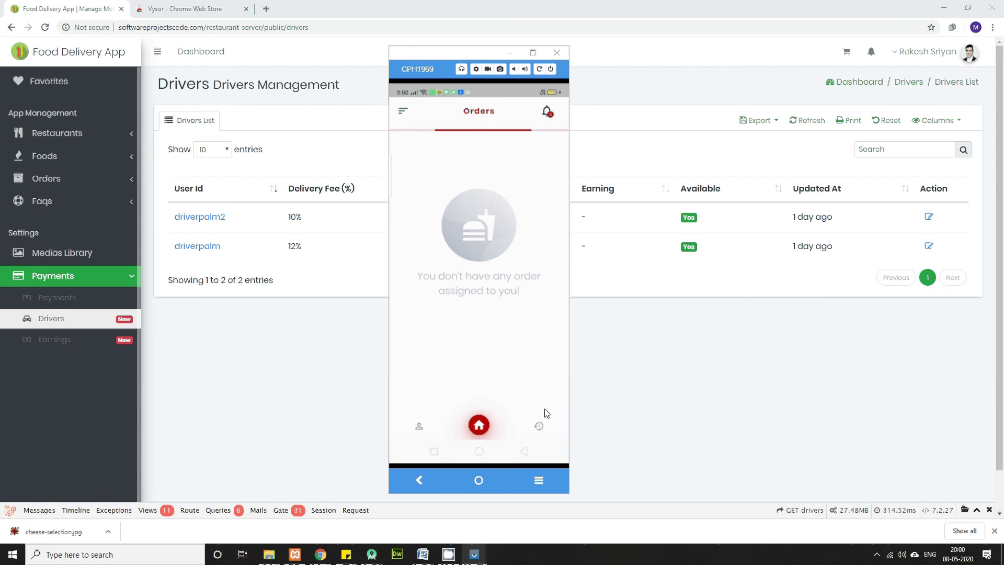
{"action": "left_click", "coordinate": [278, 395]}
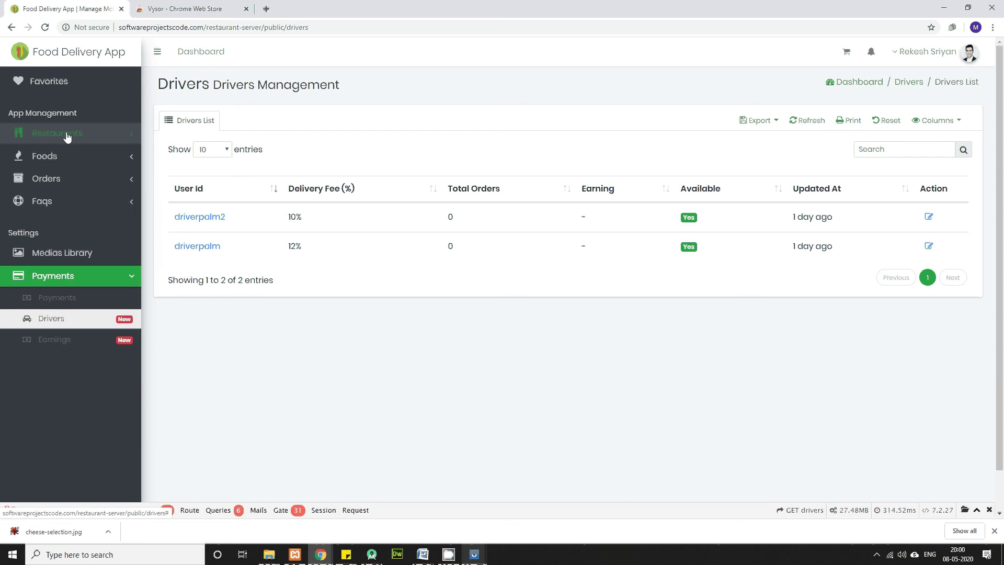
Step: Open the admin Orders list and highlight Order #13's Delivered status
{"action": "left_click", "coordinate": [71, 180]}
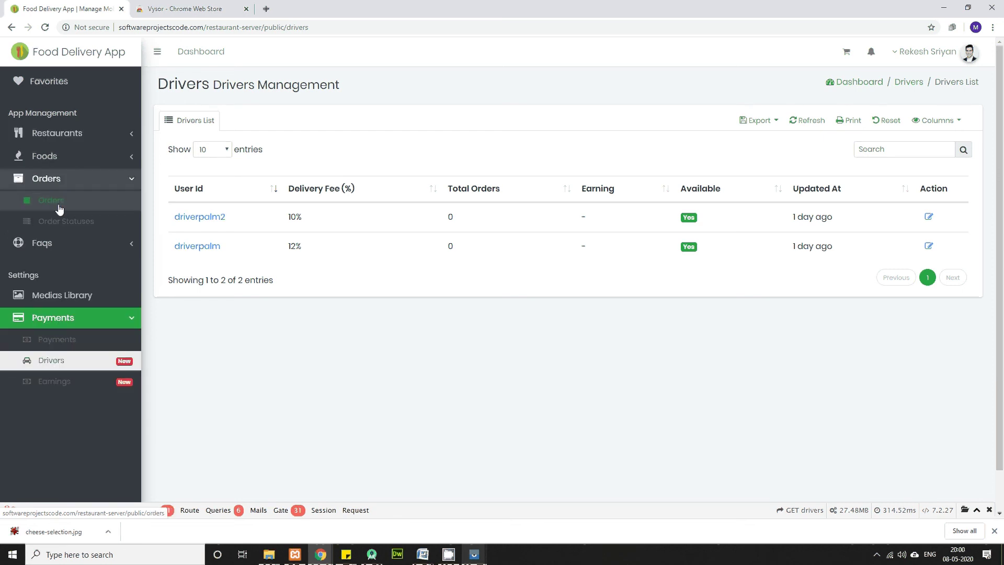
{"action": "left_click", "coordinate": [58, 203]}
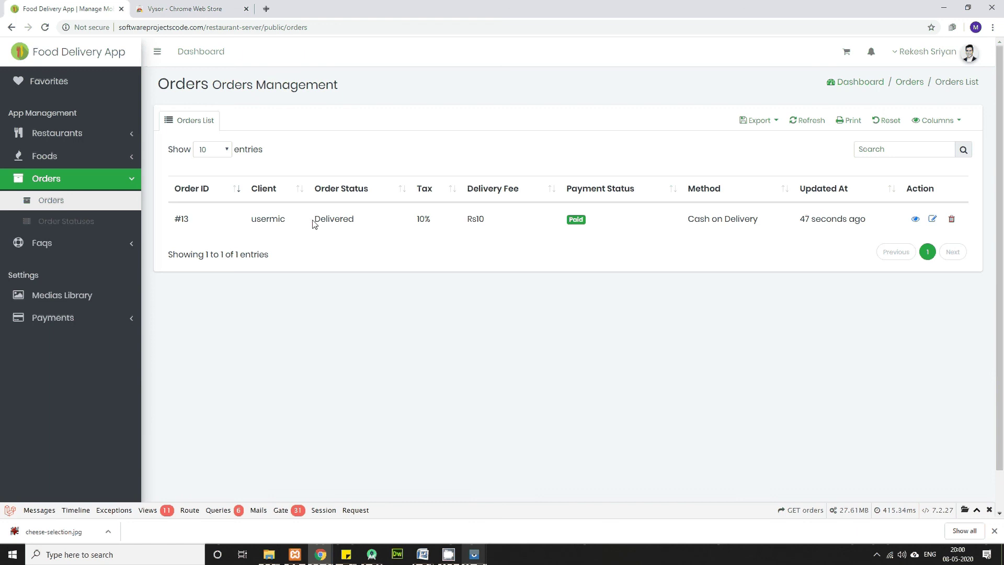
{"action": "left_click_drag", "start_coordinate": [314, 224], "coordinate": [364, 223]}
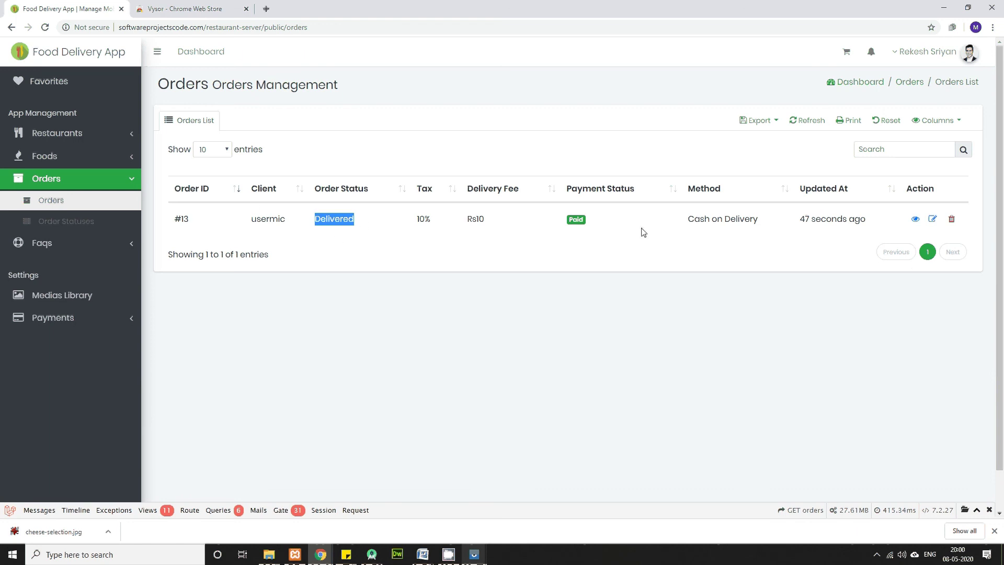
{"action": "left_click", "coordinate": [572, 220]}
{"action": "mouse_move", "coordinate": [474, 555]}
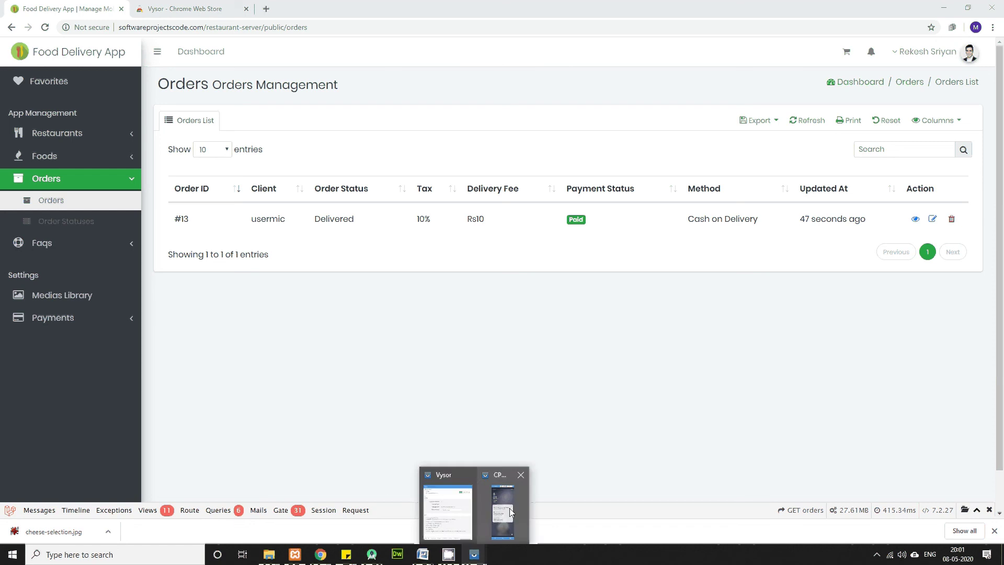
{"action": "left_click", "coordinate": [511, 512]}
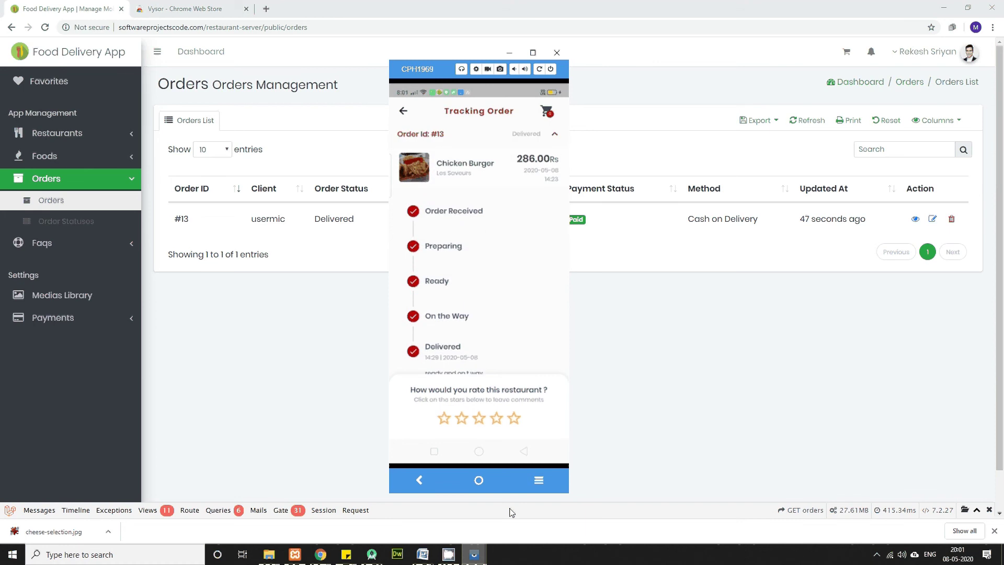
{"action": "left_click", "coordinate": [335, 388]}
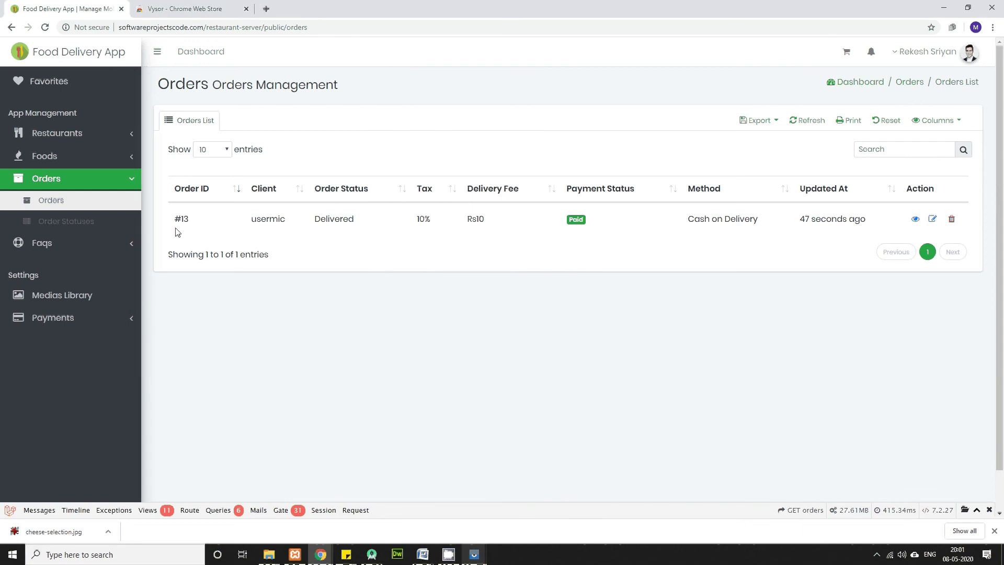
Step: Highlight the Order #13 row, then open the Restaurants list showing Les Saveurs
{"action": "left_click_drag", "start_coordinate": [177, 232], "coordinate": [797, 302]}
{"action": "left_click", "coordinate": [52, 98]}
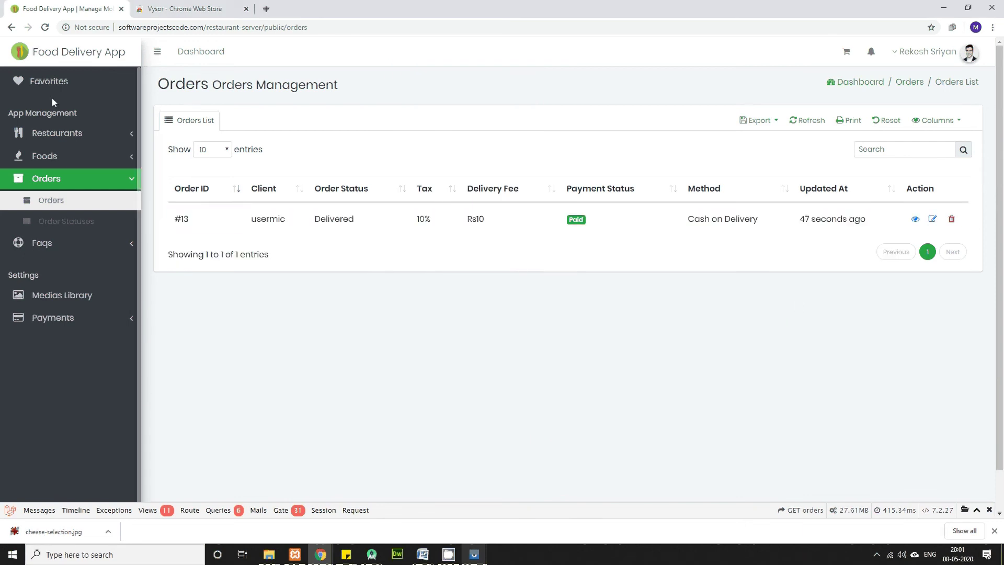
{"action": "left_click", "coordinate": [49, 133]}
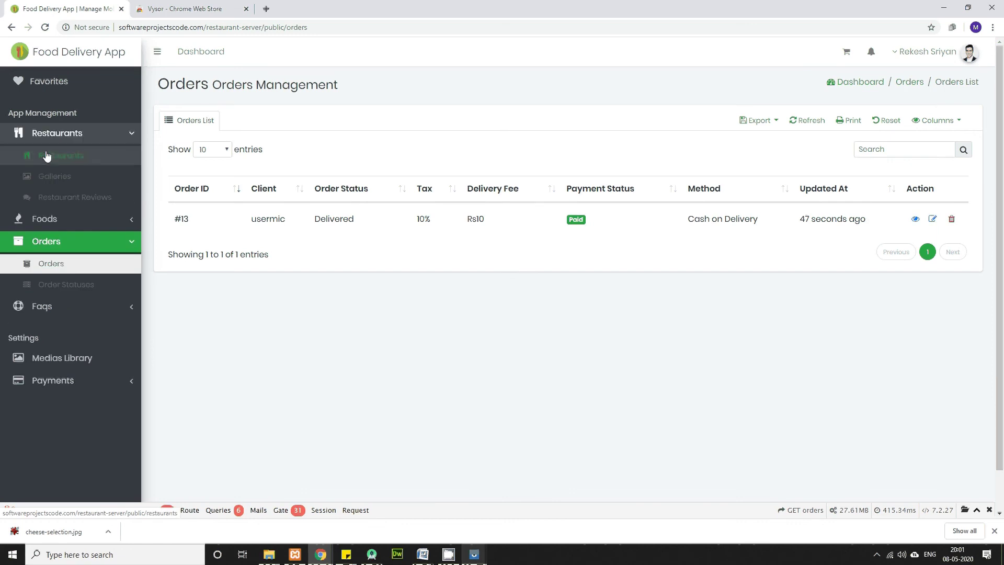
{"action": "left_click", "coordinate": [46, 155]}
{"action": "mouse_move", "coordinate": [425, 556]}
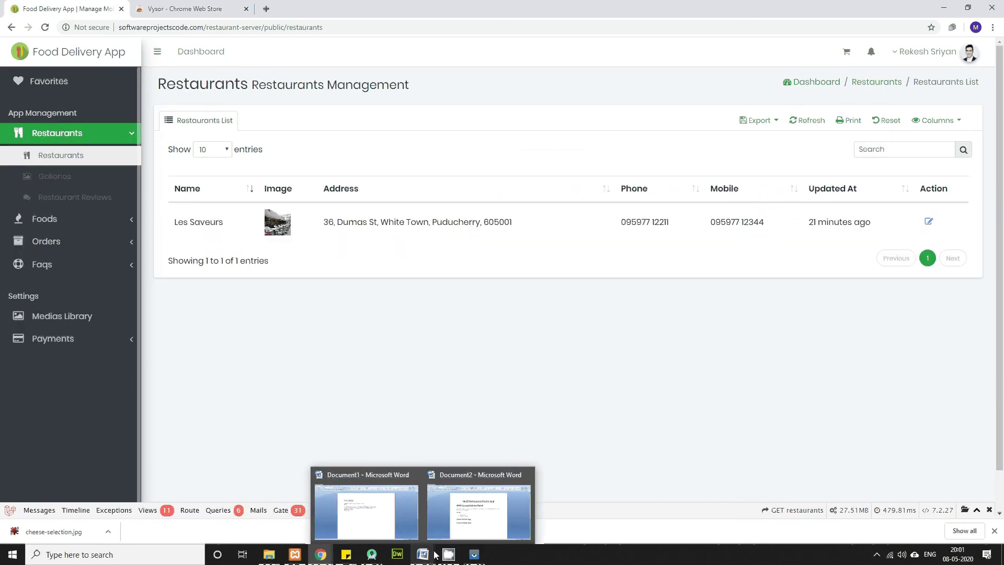
Step: Bring the Multi Restaurants Flutter App Word document (Document2) to the front and select its title
{"action": "left_click", "coordinate": [488, 523]}
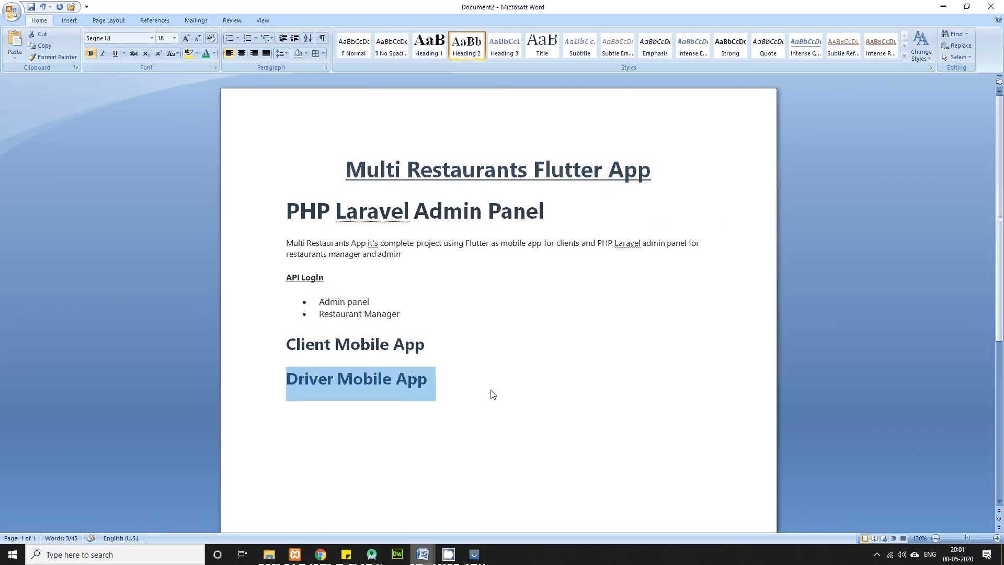
{"action": "left_click", "coordinate": [491, 394]}
{"action": "left_click", "coordinate": [341, 169]}
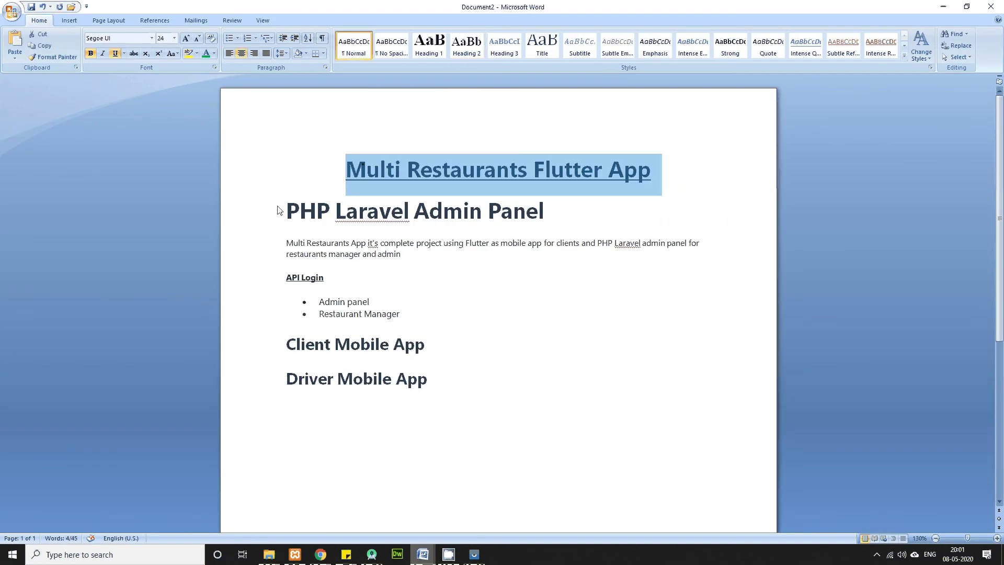
Step: Review the PHP Laravel Admin Panel, Restaurant Manager, Client Mobile App and Driver Mobile App sections
{"action": "left_click_drag", "start_coordinate": [278, 208], "coordinate": [522, 279]}
{"action": "left_click", "coordinate": [405, 314]}
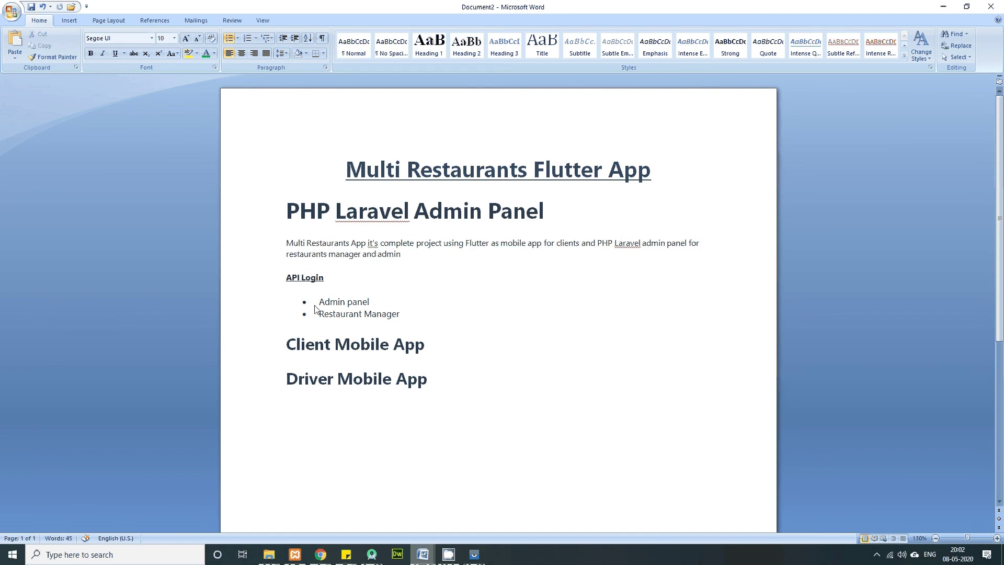
{"action": "left_click_drag", "start_coordinate": [318, 302], "coordinate": [375, 309]}
{"action": "triple_click", "coordinate": [413, 318]}
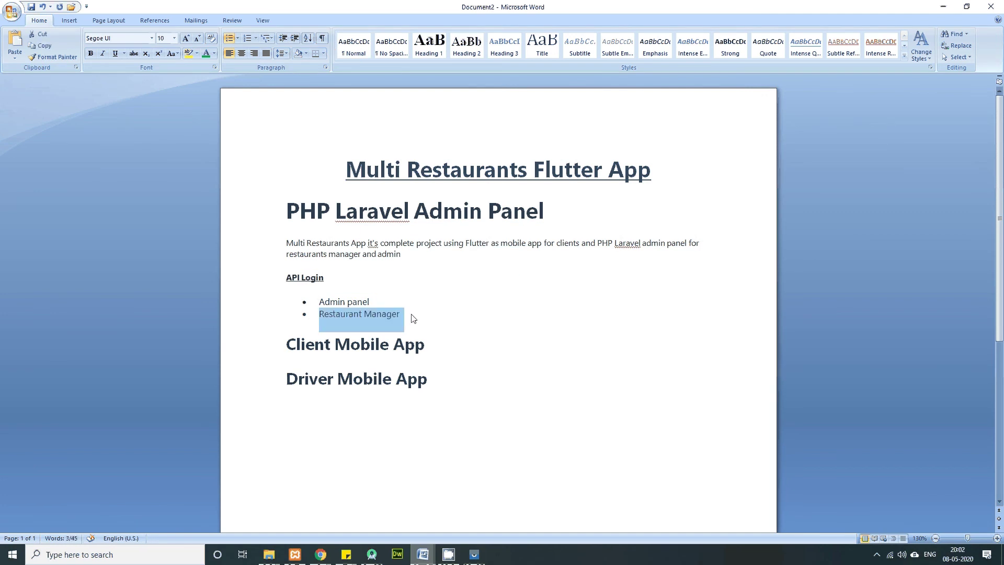
{"action": "left_click", "coordinate": [284, 345]}
{"action": "left_click", "coordinate": [277, 382]}
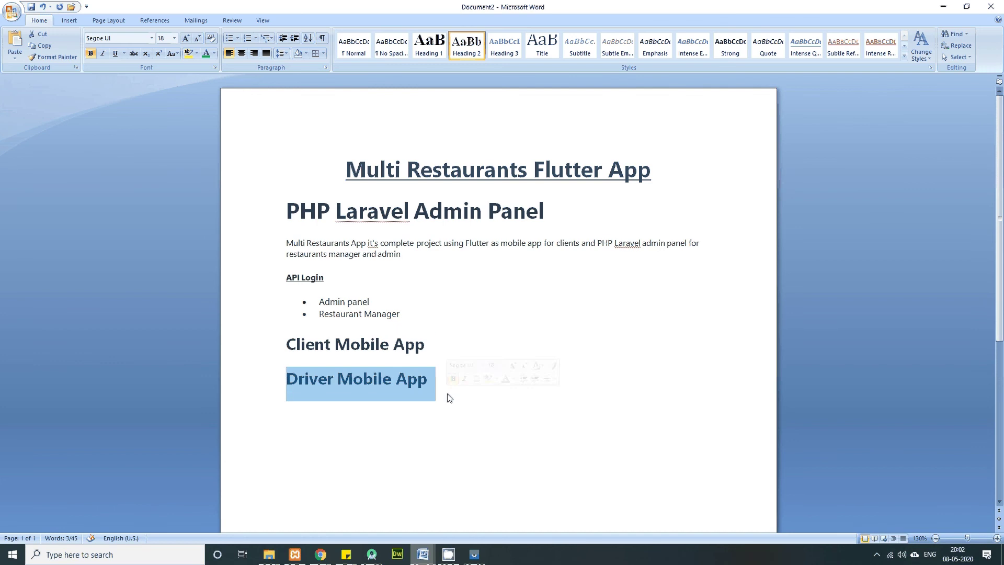
{"action": "left_click", "coordinate": [877, 555]}
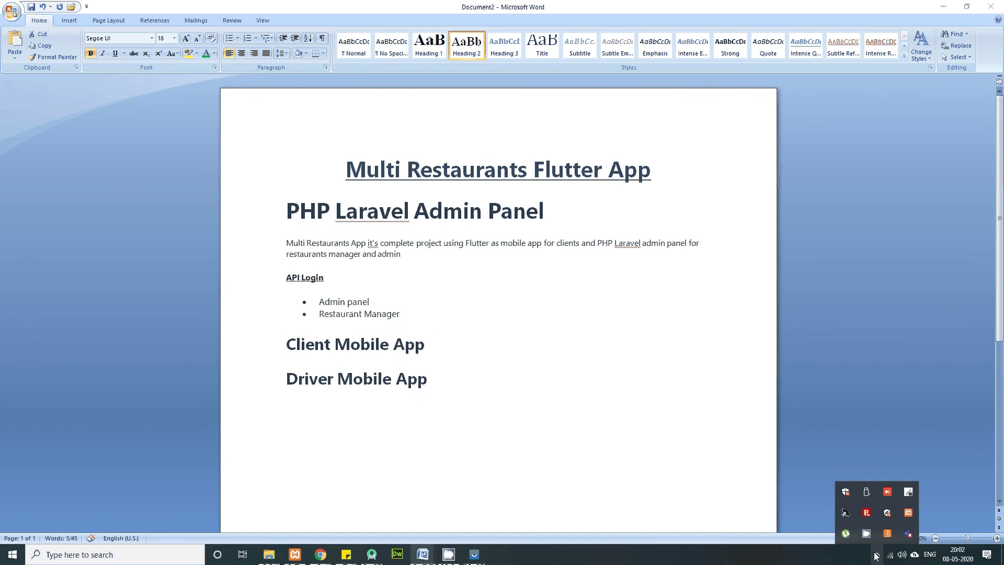